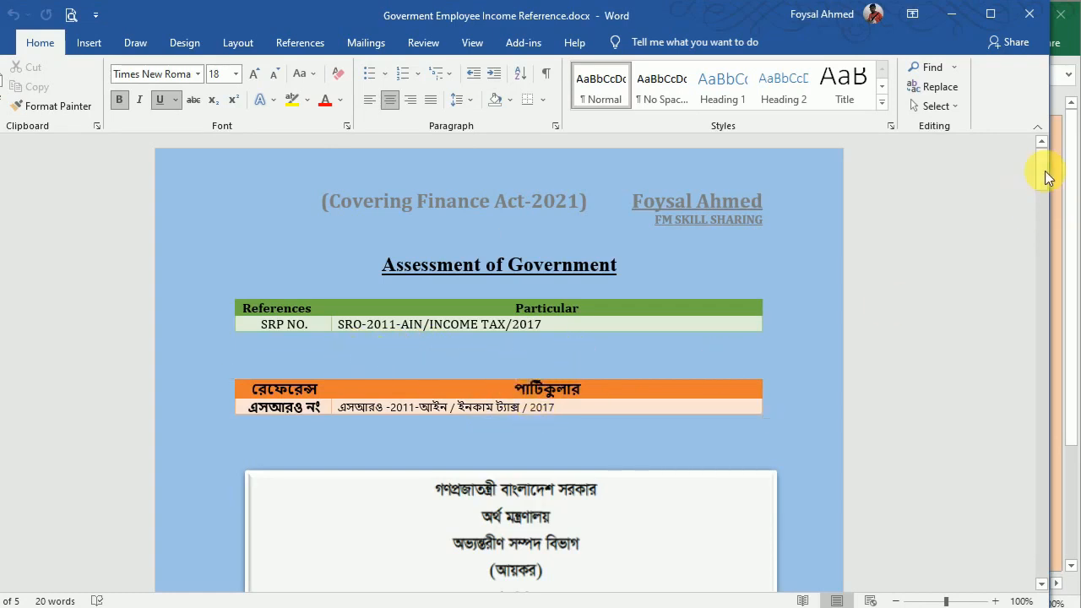
Scroll through the government employee income reference document and close Word.
left_click_drag(1047, 175, 1054, 211)
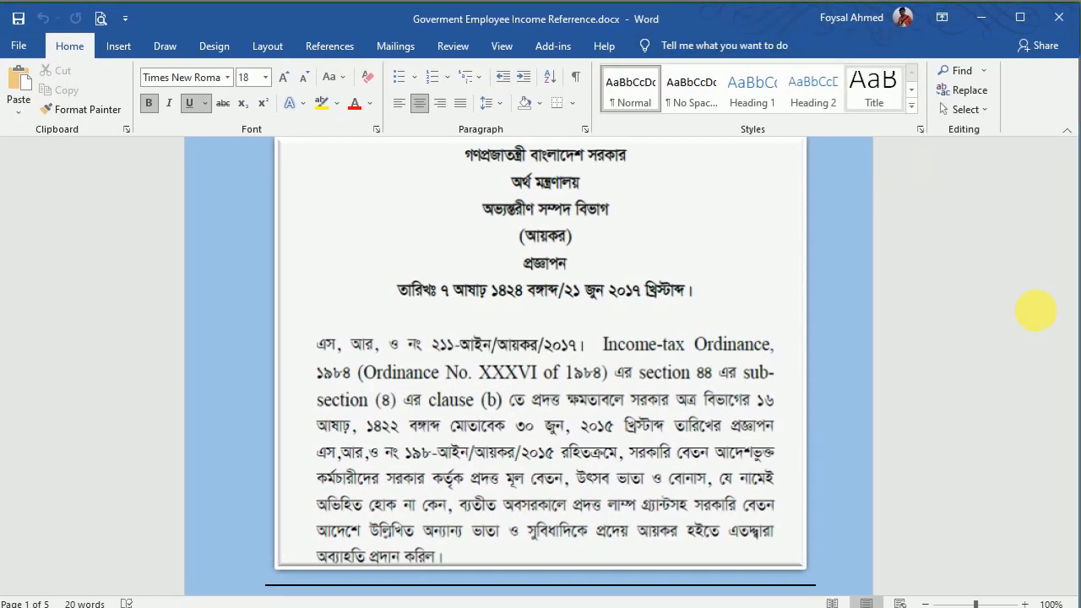
left_click_drag(1073, 203, 1061, 152)
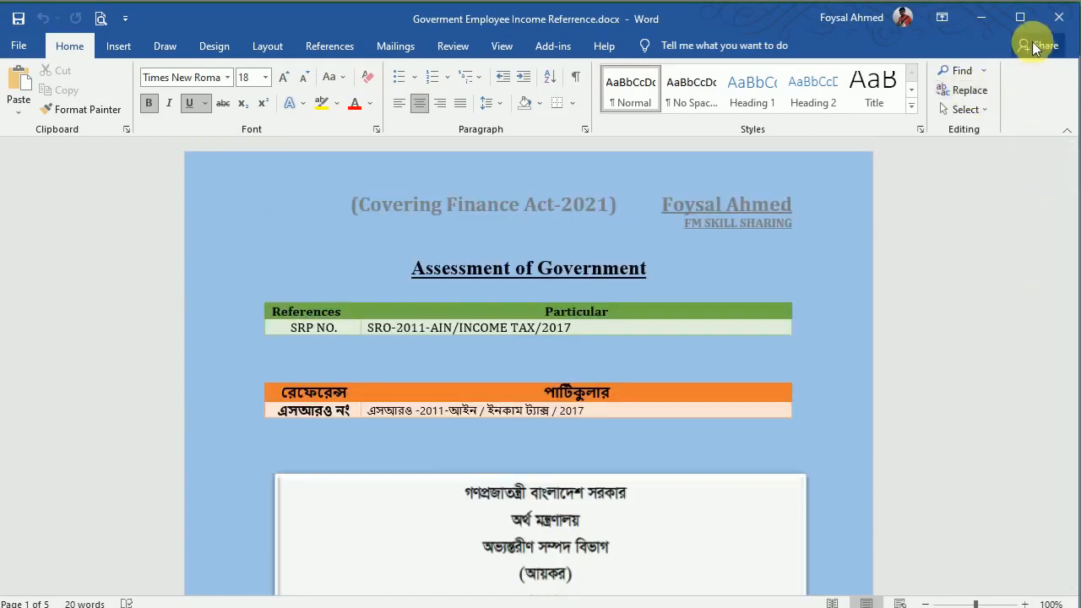
left_click(1048, 18)
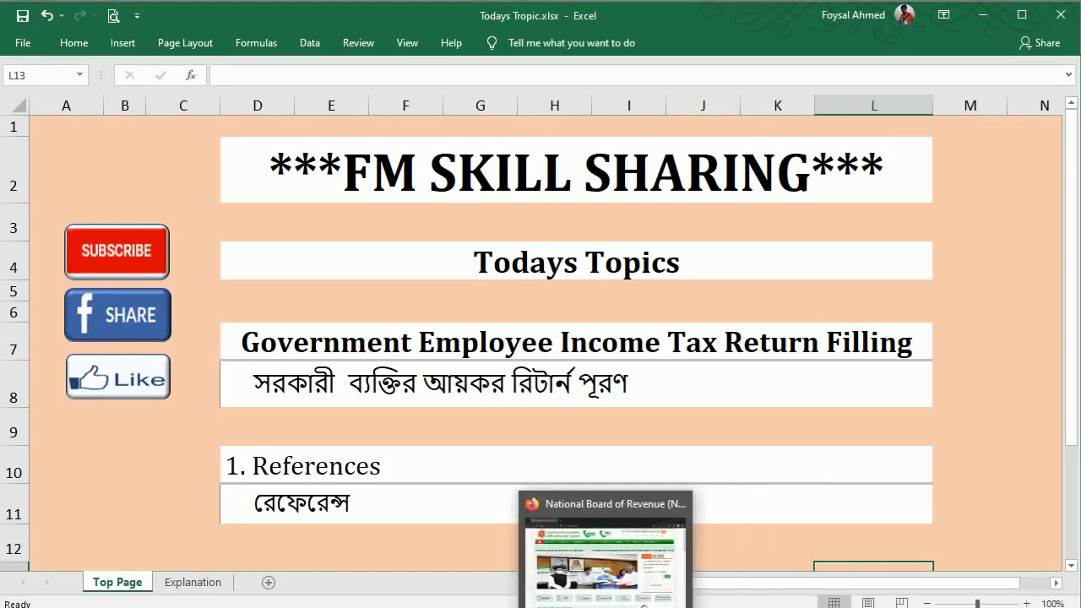
Go to the Income Tax forms page on nbr.gov.bd.
left_click(610, 553)
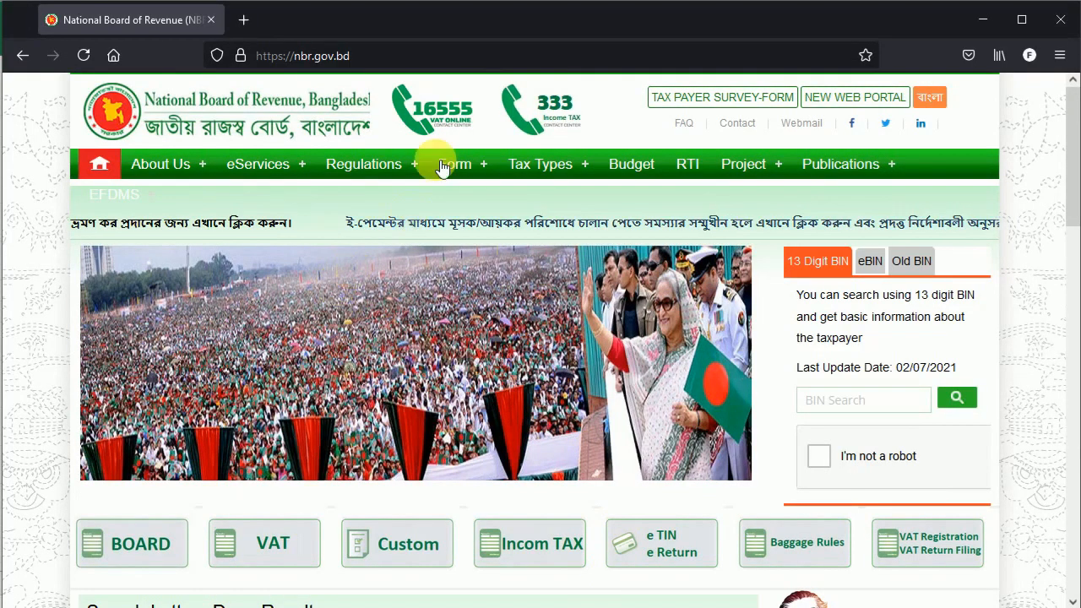
left_click(294, 56)
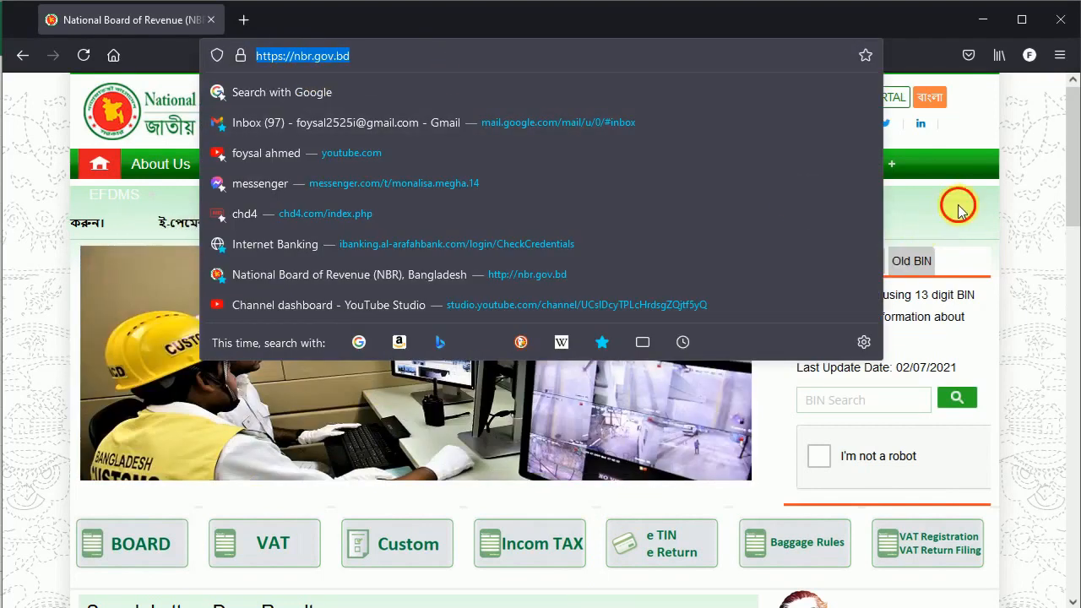
left_click(945, 215)
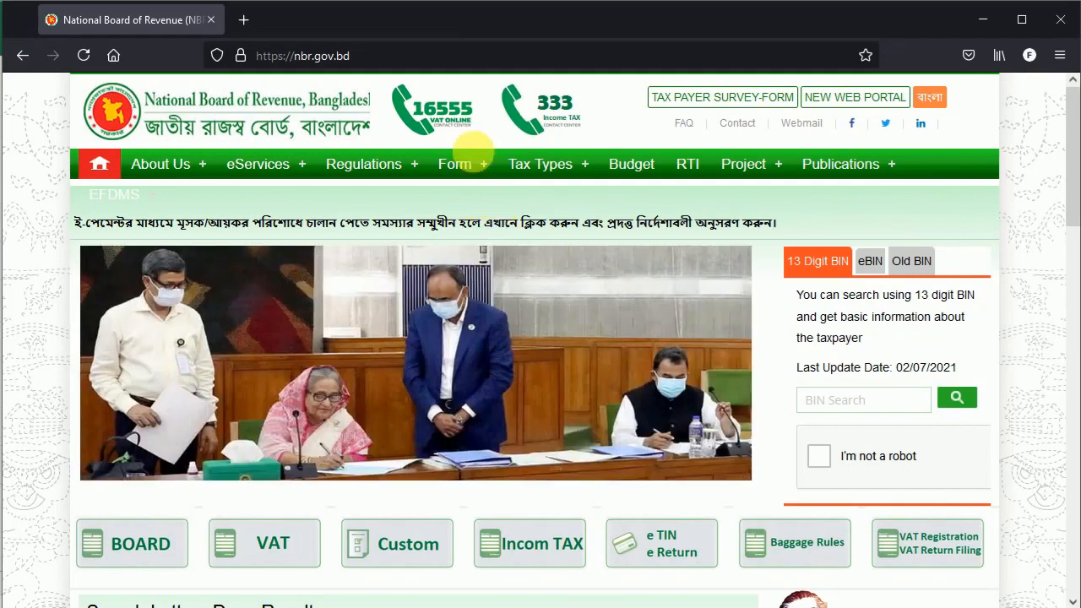
left_click(481, 166)
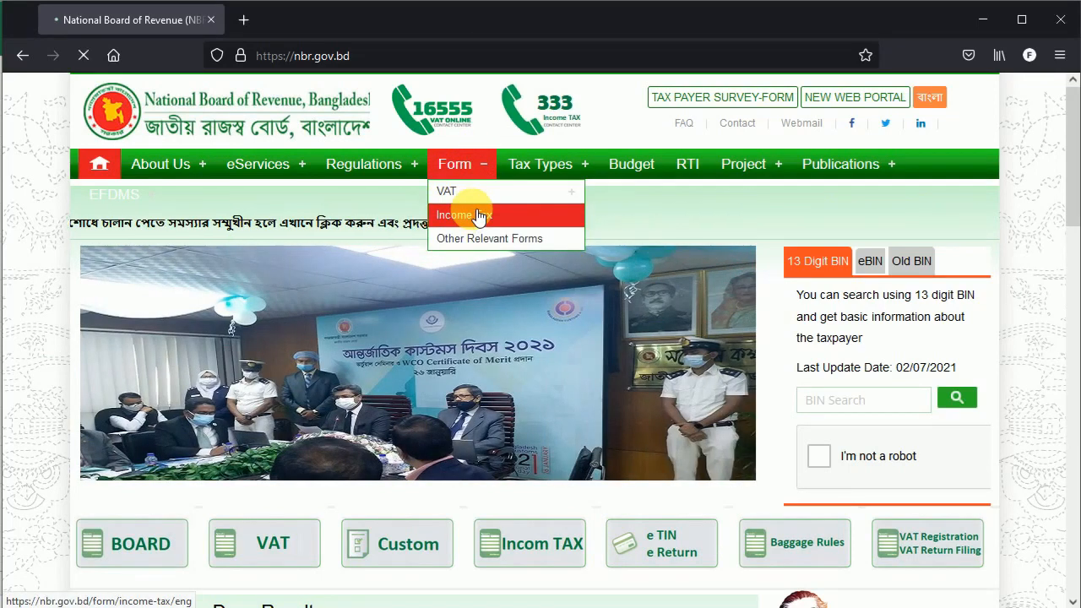
left_click(476, 216)
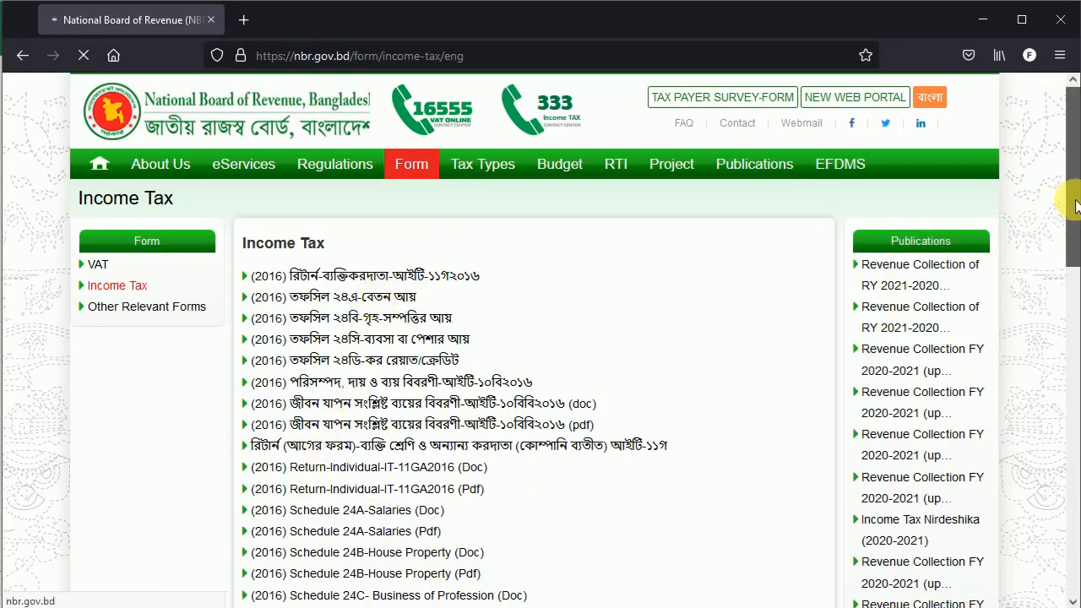
left_click_drag(1076, 206, 1078, 263)
scroll(1076, 263, "down", 2)
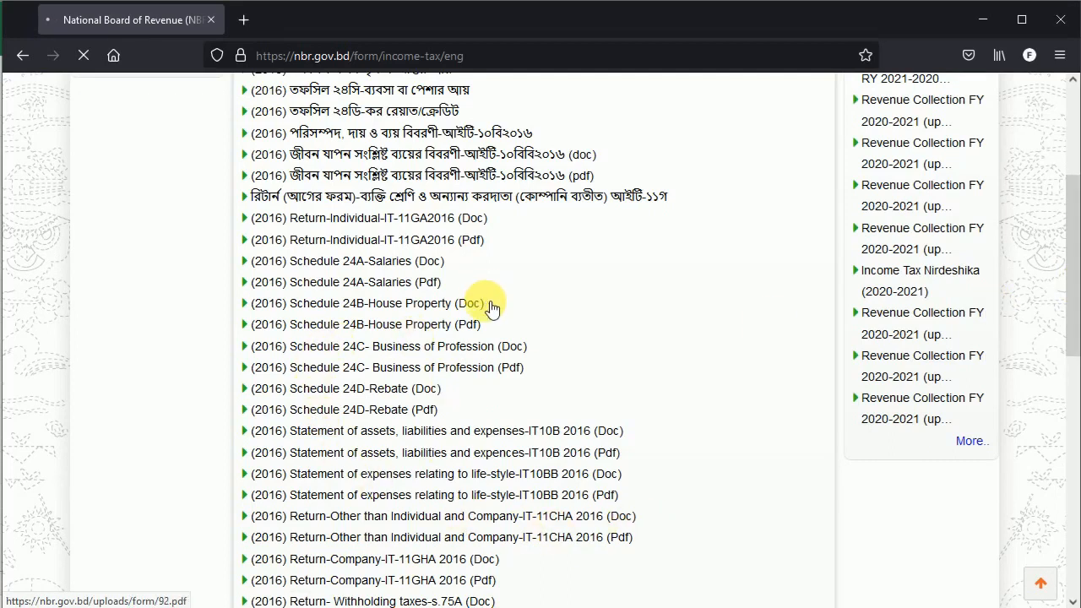
View the Return-Individual-IT-11GA2016 PDF, then close it and Firefox.
left_click(421, 240)
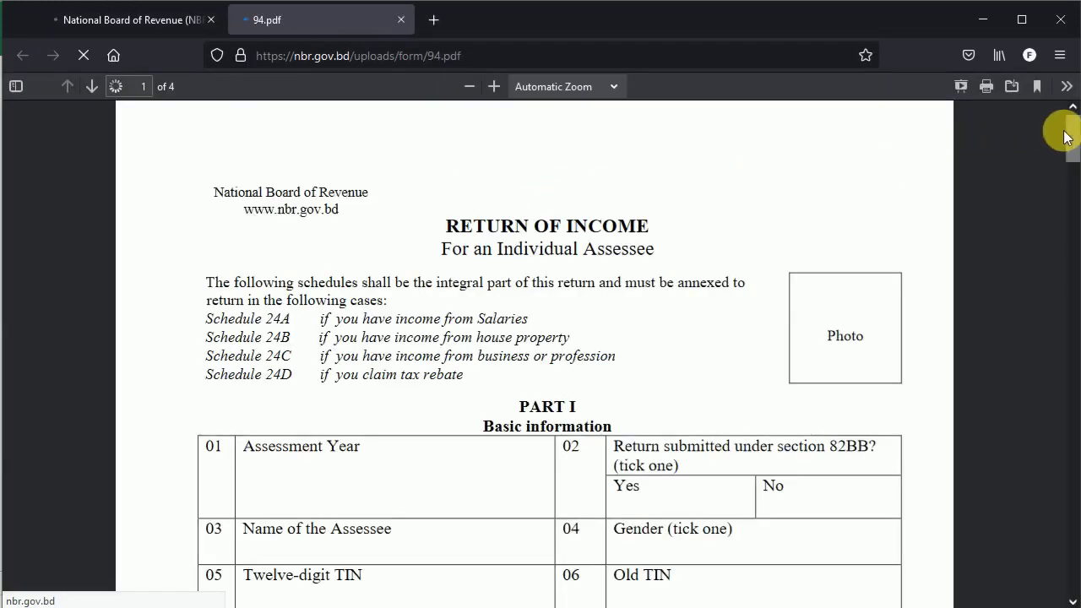
left_click_drag(1067, 134, 1065, 49)
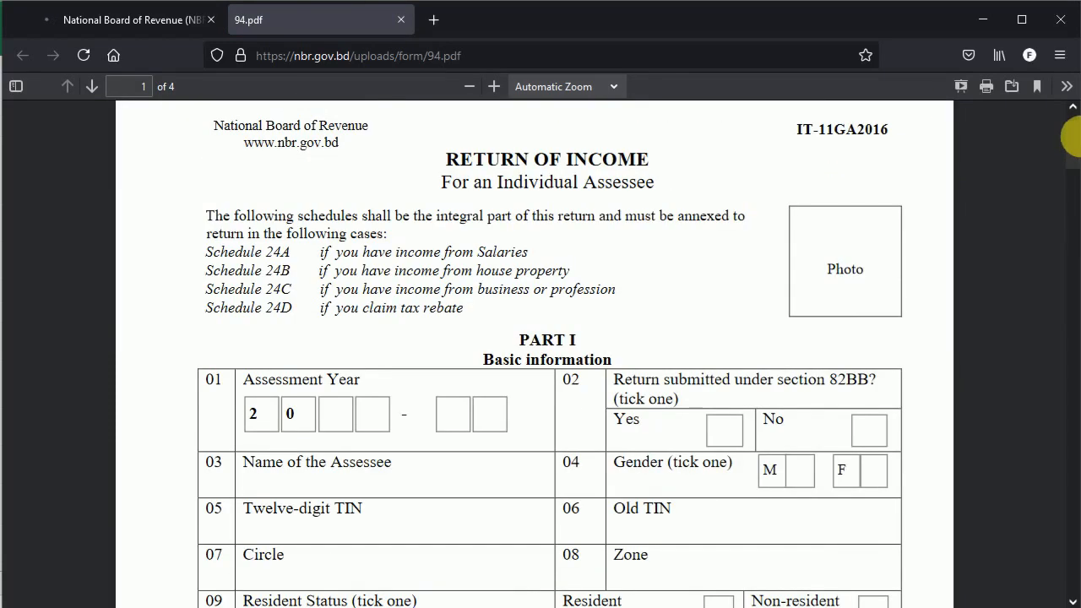
left_click(402, 21)
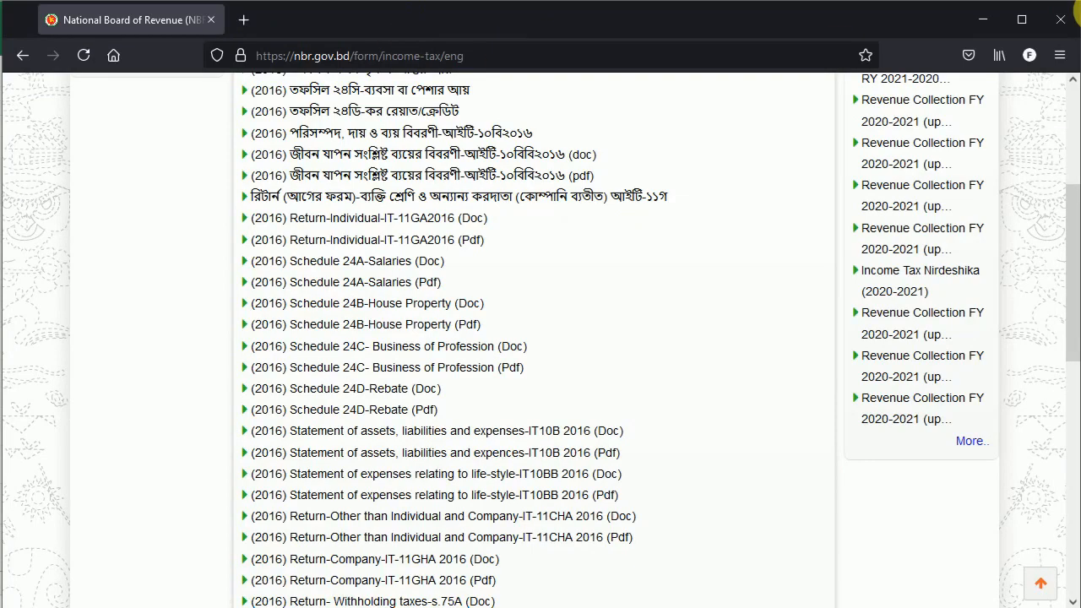
left_click(1061, 18)
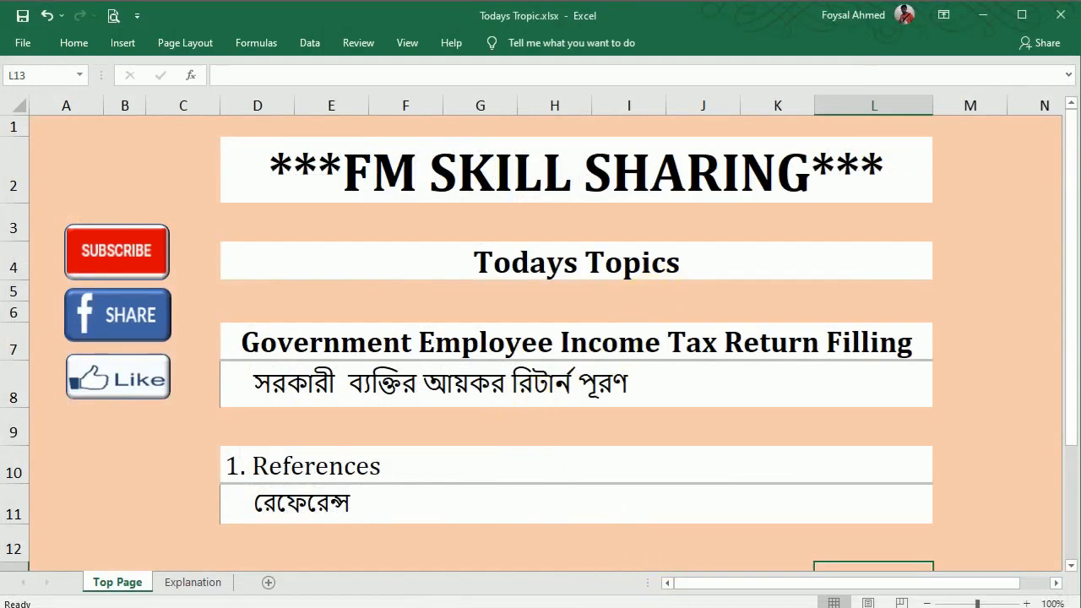
Save and close Todays Tropic.xlsx, leaving the Version-7 tax return workbook open.
mouse_move(642, 602)
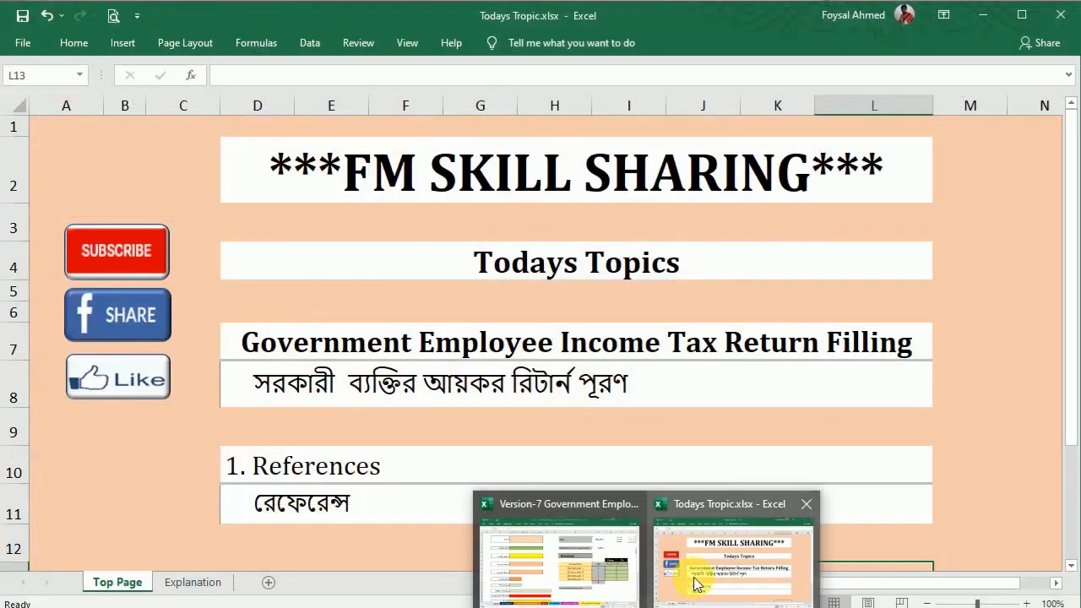
left_click(699, 579)
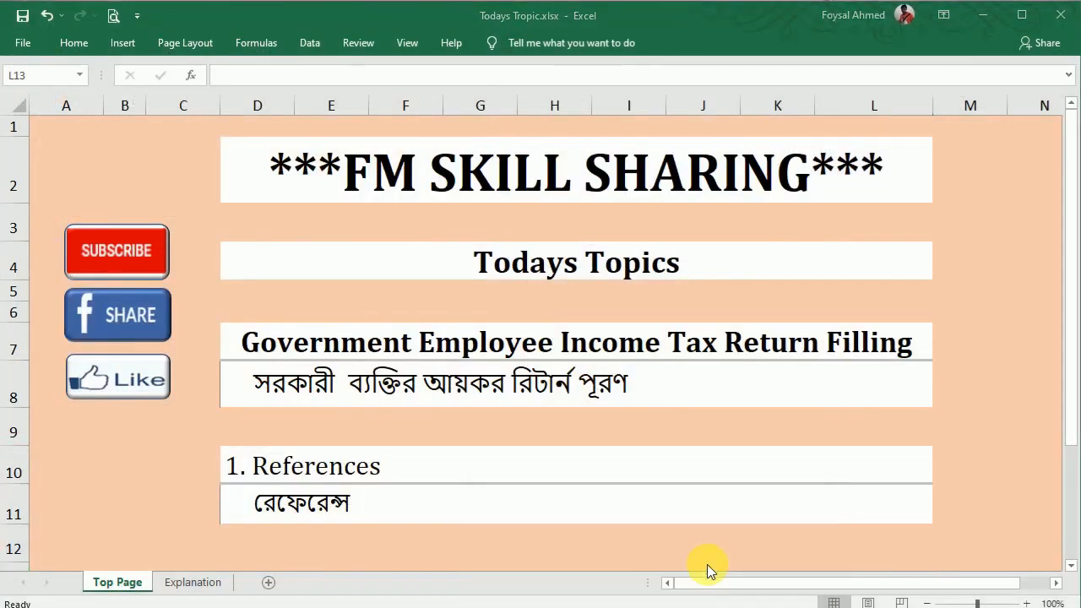
left_click(1062, 17)
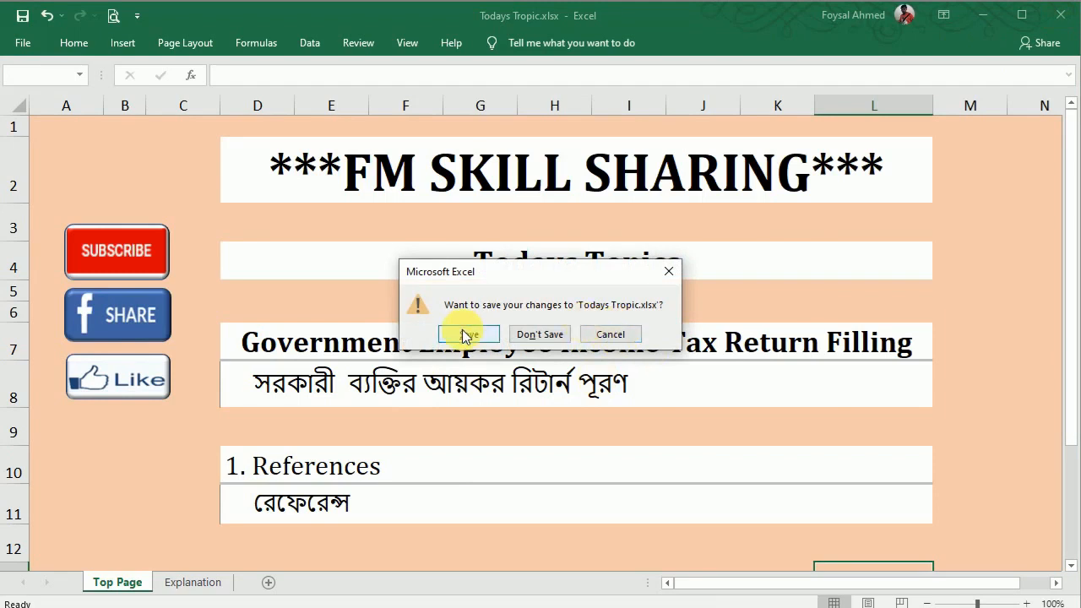
left_click(490, 337)
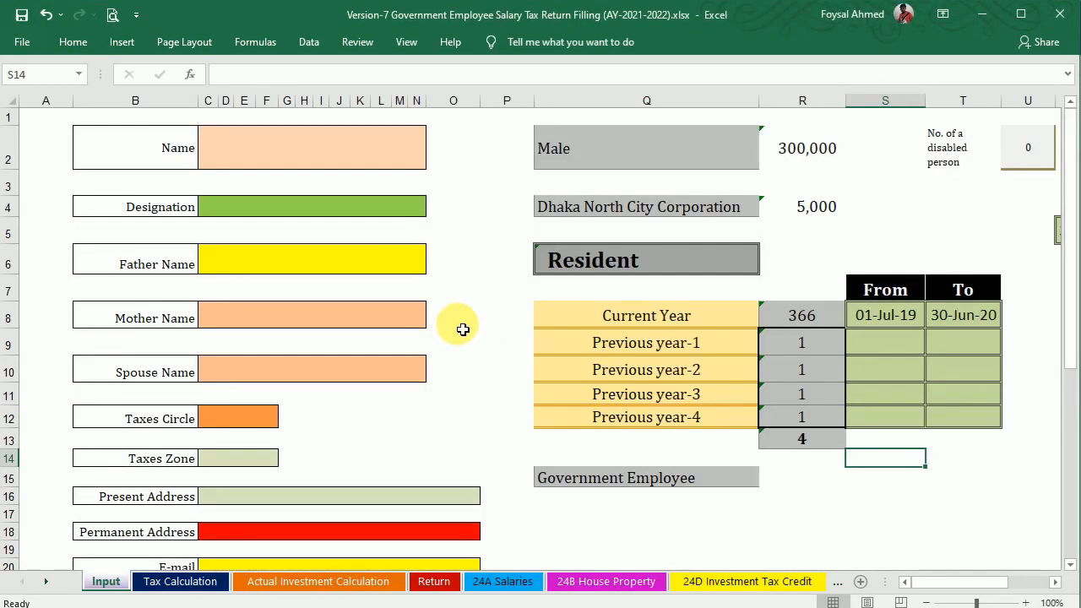
left_click_drag(1068, 303, 1078, 294)
left_click_drag(1078, 247, 1076, 244)
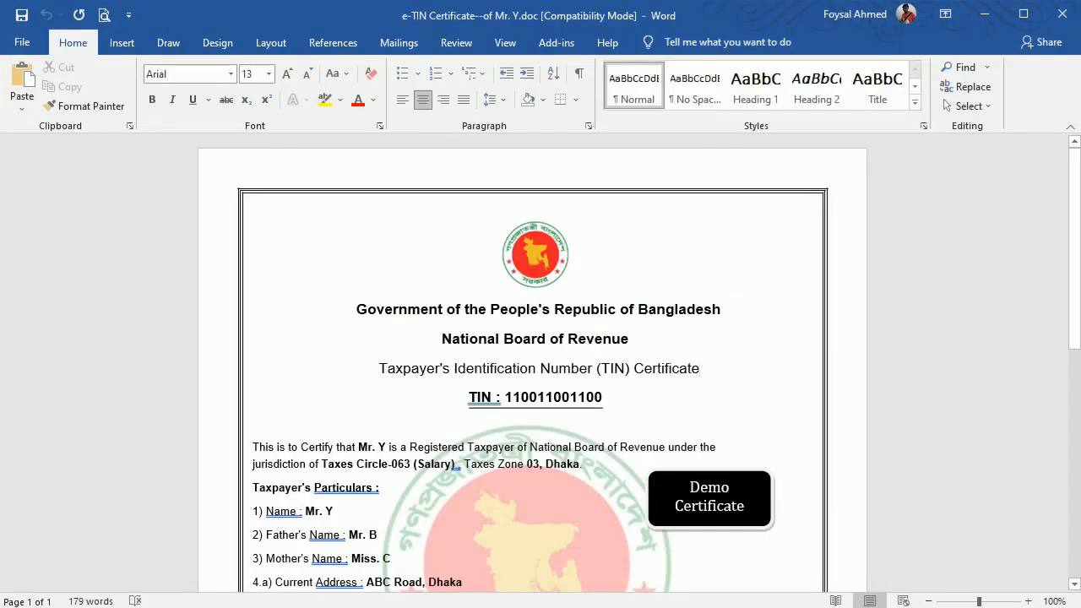
Switch from the e-TIN certificate to Salary Certificate.pdf in Adobe Reader.
mouse_move(647, 607)
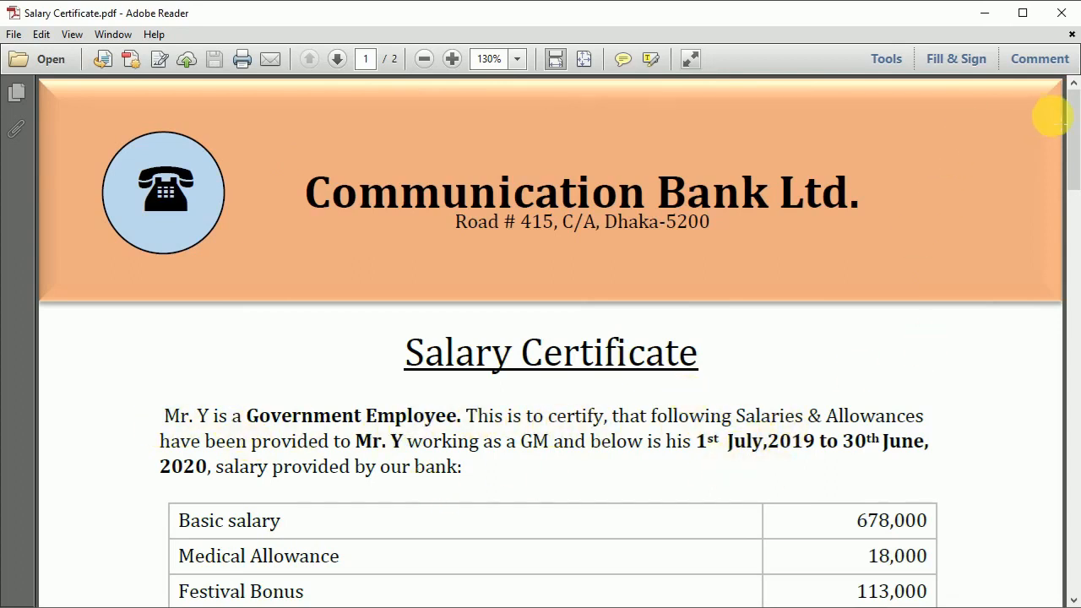
Scroll through the Communication Bank salary certificate, then return to the e-TIN certificate.
mouse_move(1074, 115)
left_mouse_down()
mouse_move(1074, 443)
mouse_move(1076, 108)
left_mouse_up()
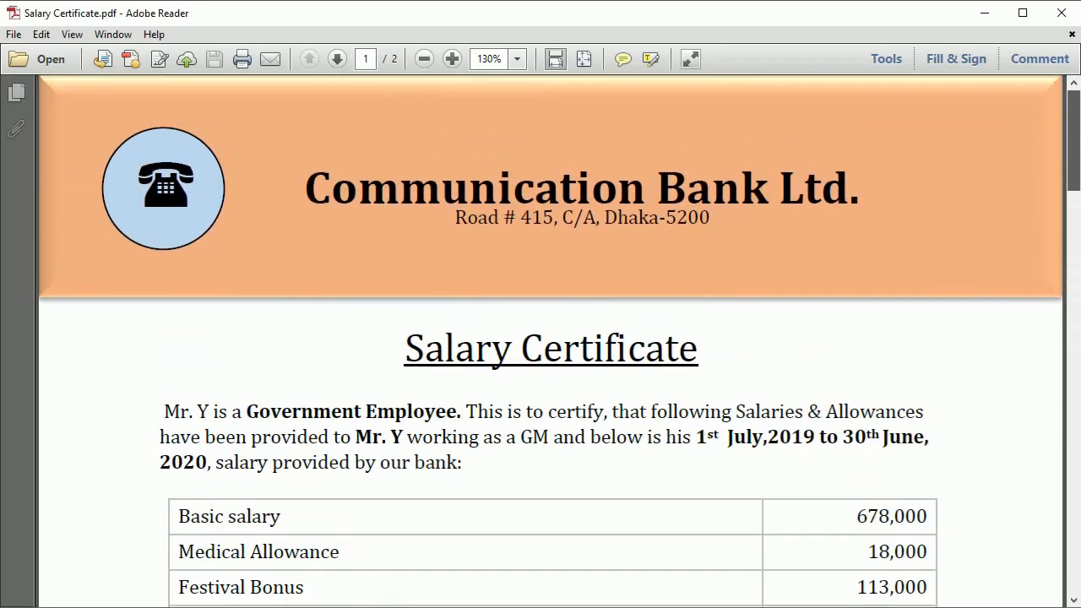
left_click(689, 602)
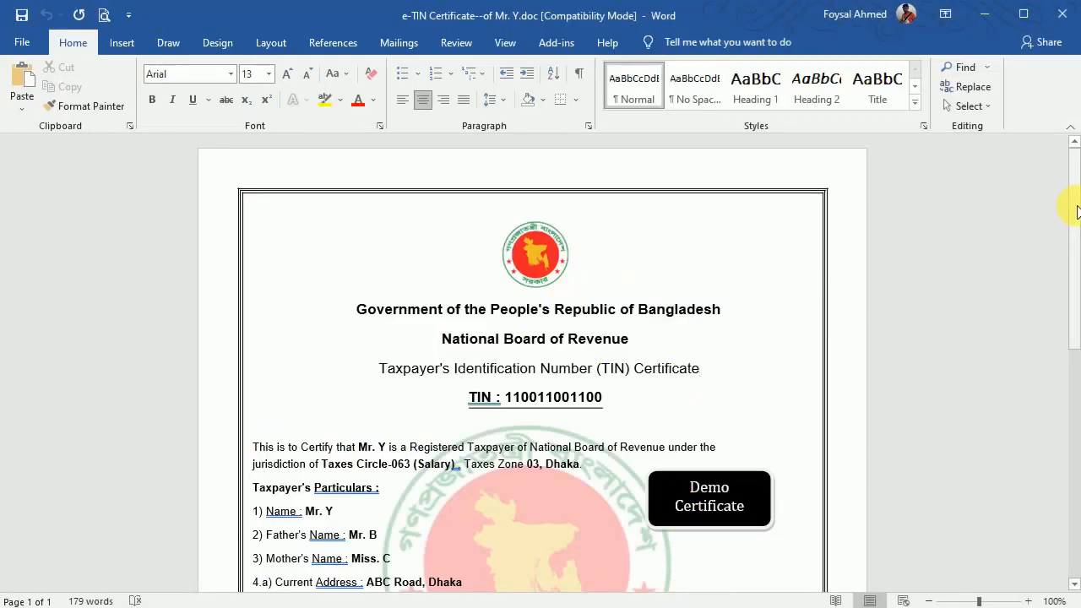
Enter the taxpayer's name in the Name cell and centre it vertically.
left_click_drag(1078, 203, 1072, 278)
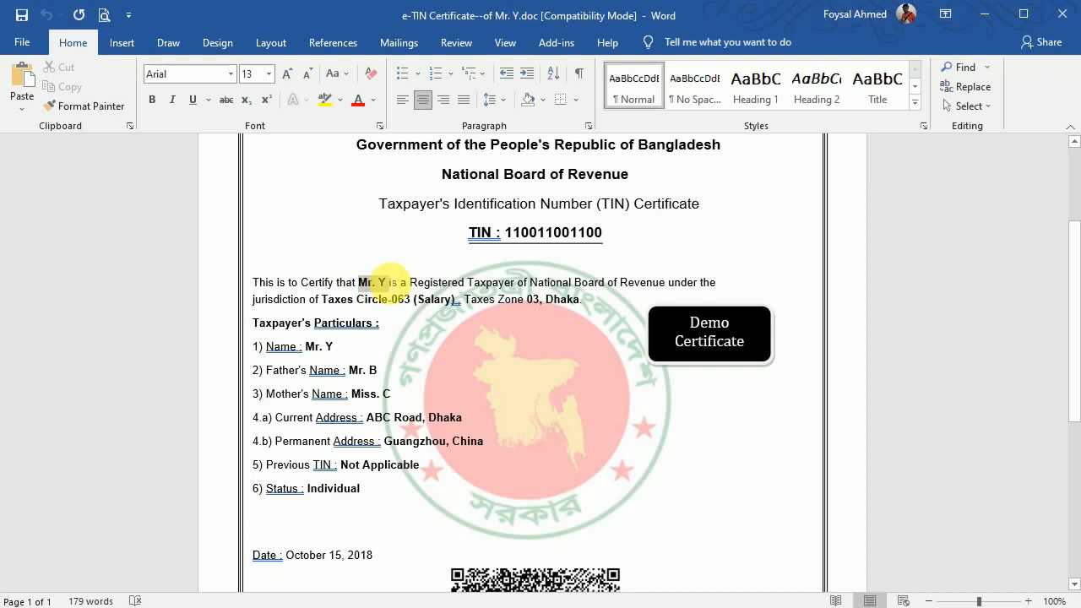
left_click(632, 607)
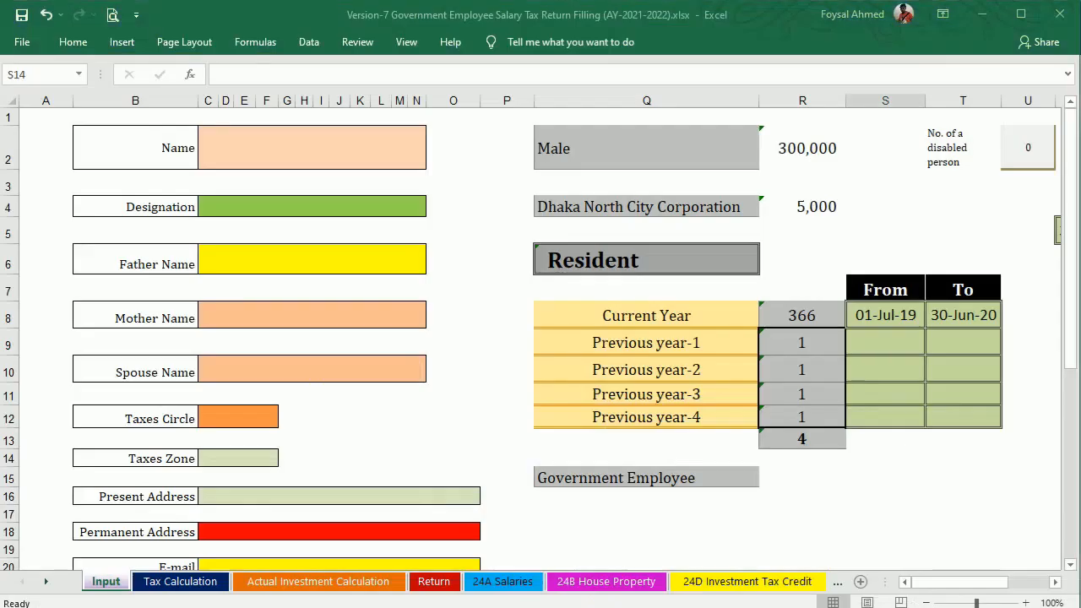
left_click(269, 155)
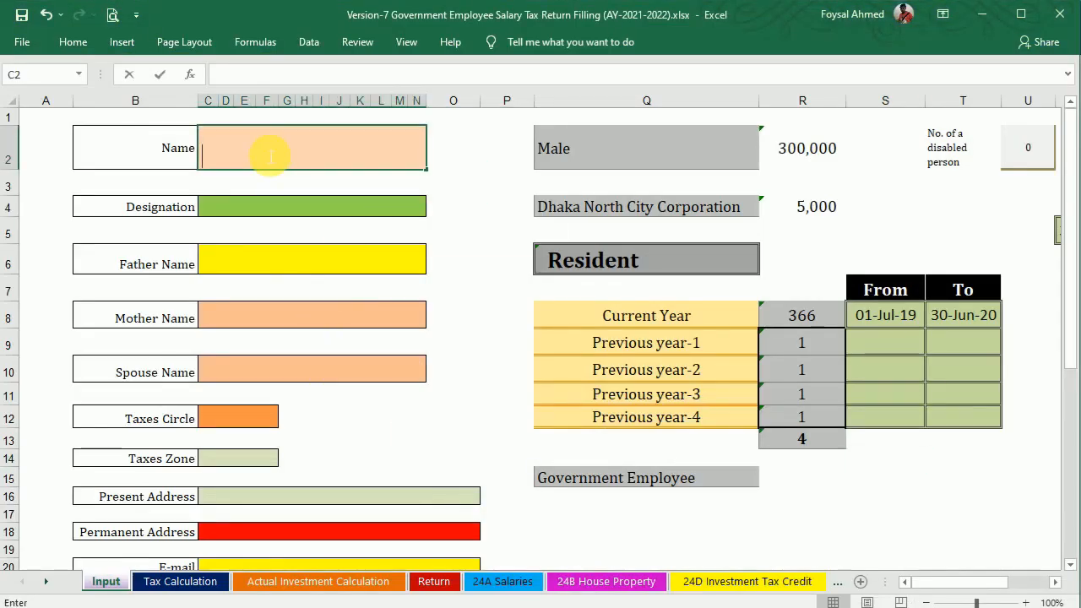
type("Mr. Y")
key("Return")
left_click(244, 160)
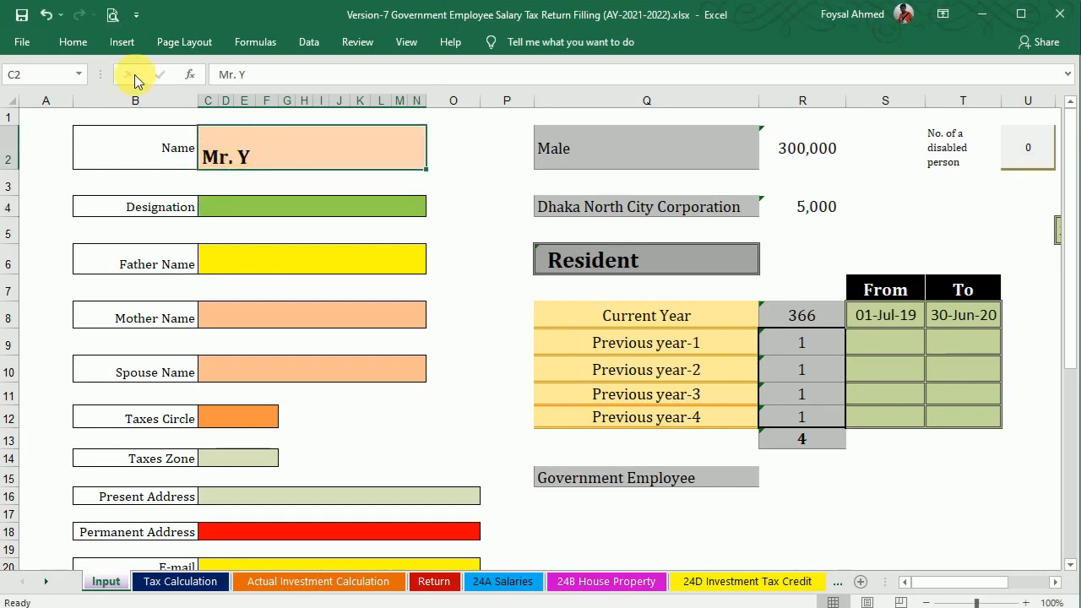
left_click(74, 42)
left_click(312, 73)
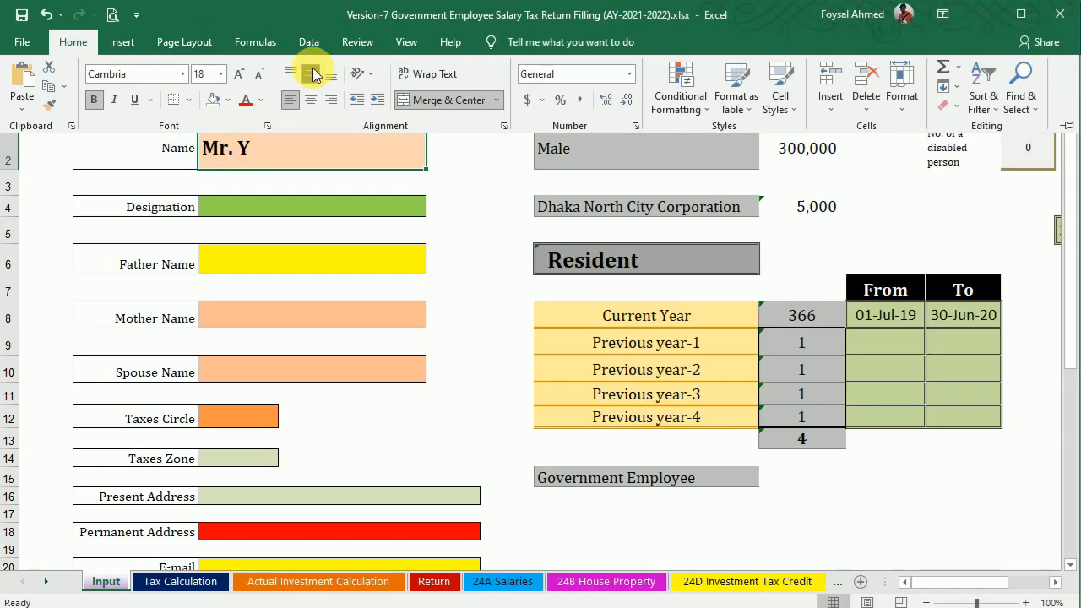
left_click(324, 276)
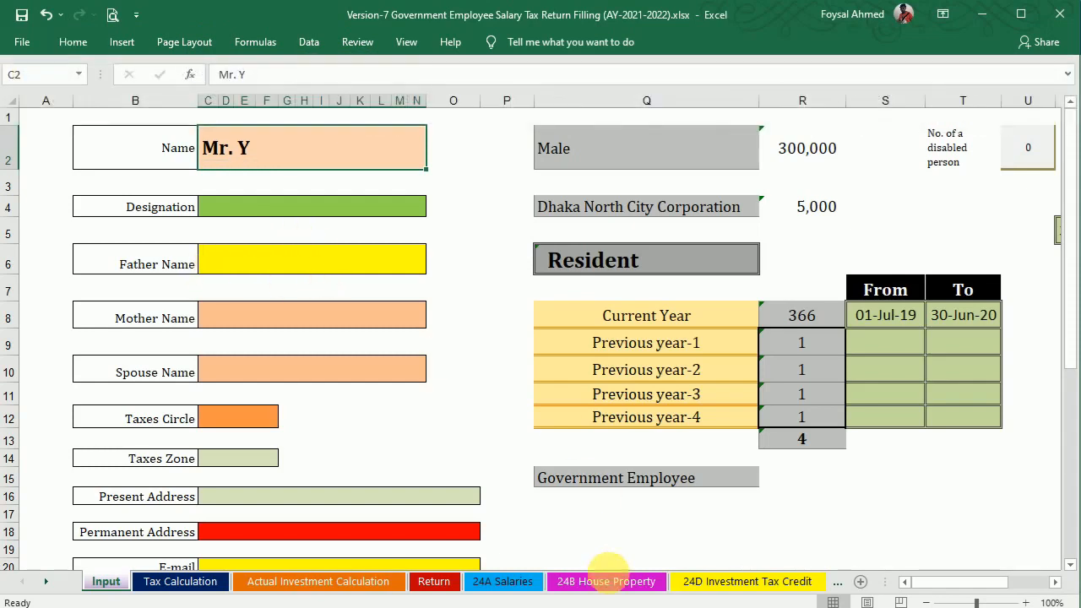
Enter the father's, mother's and spouse's names from the e-TIN certificate.
key("alt+Tab")
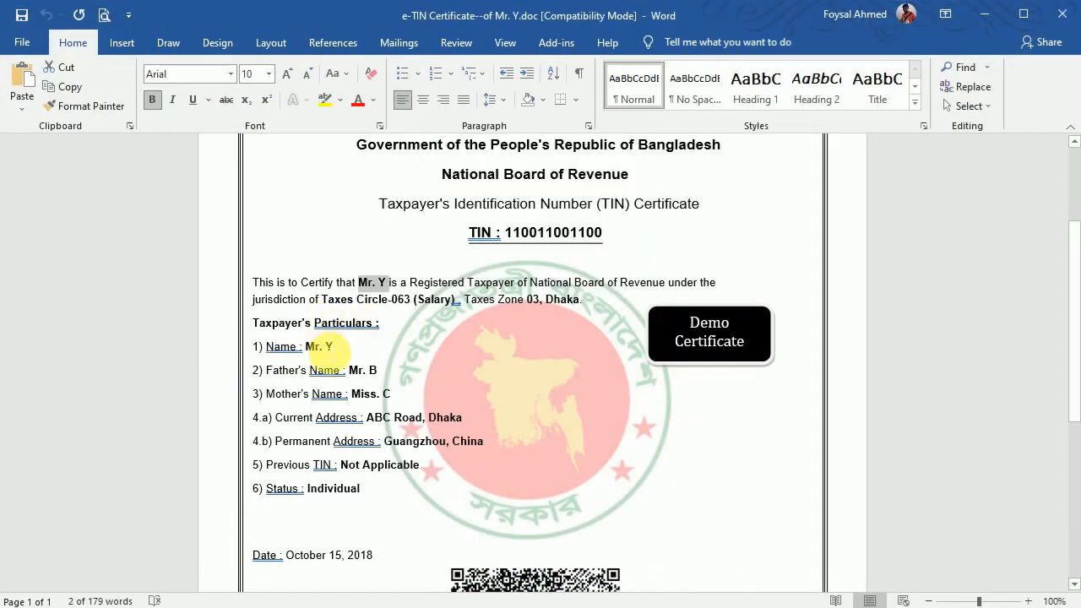
left_click_drag(359, 370, 391, 374)
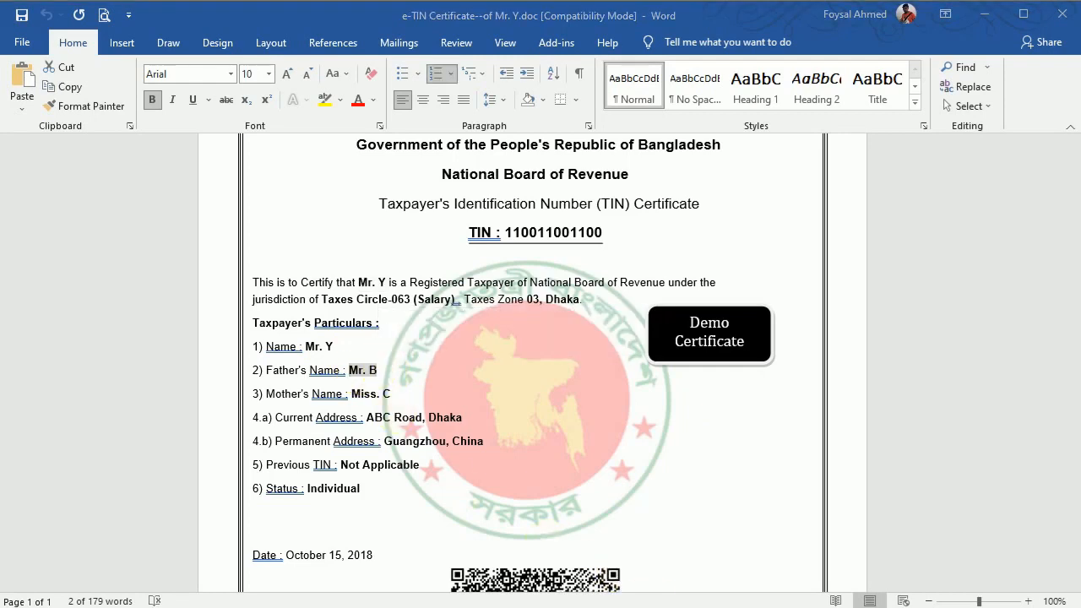
key("alt+Tab")
left_click(225, 262)
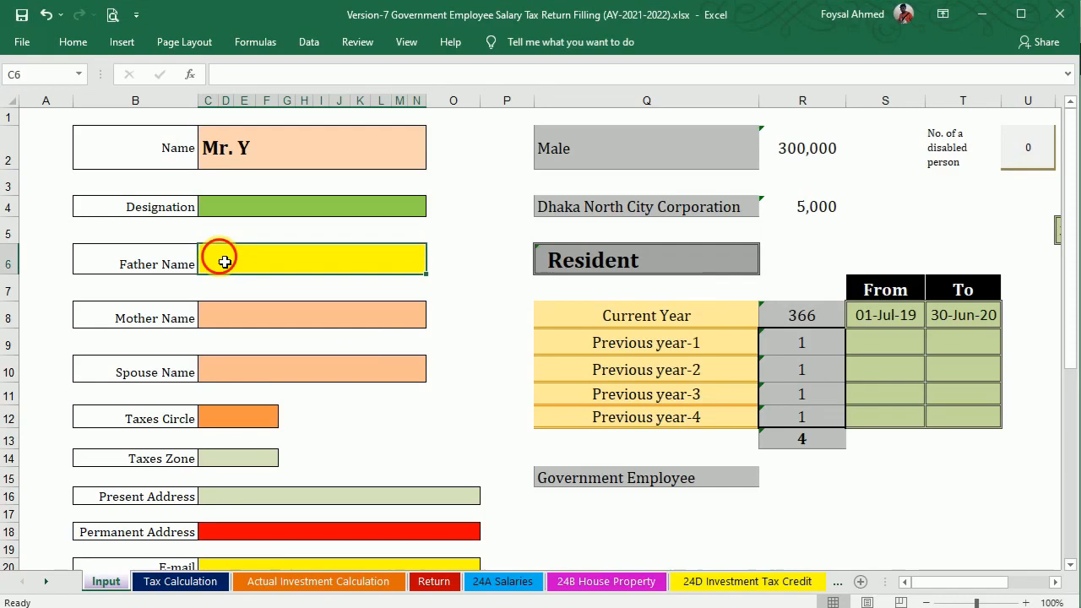
type("Mr. B")
key("Return")
key("alt+Tab")
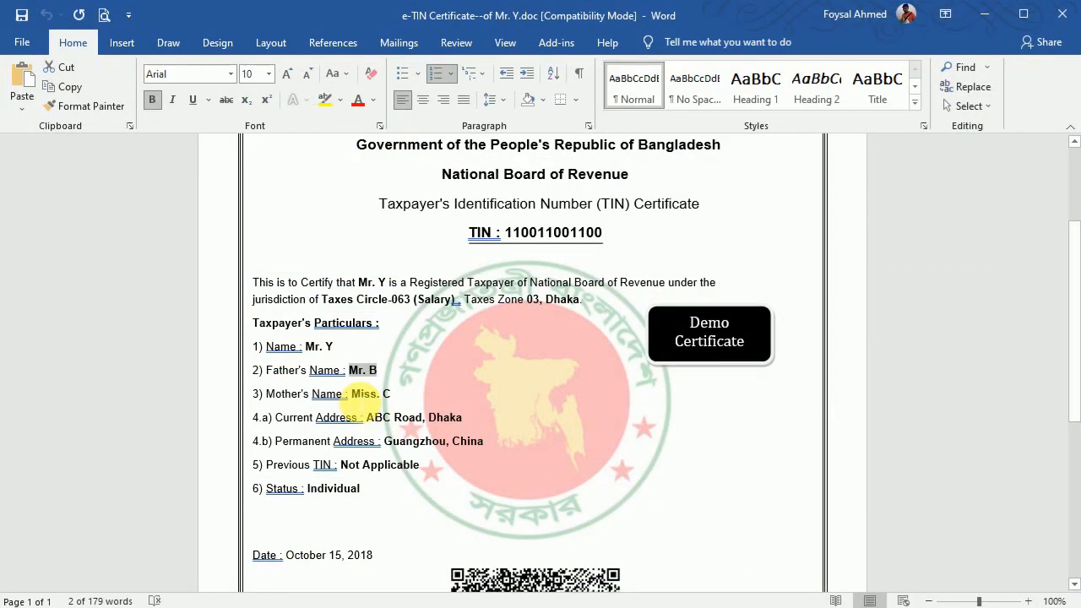
left_click(359, 395)
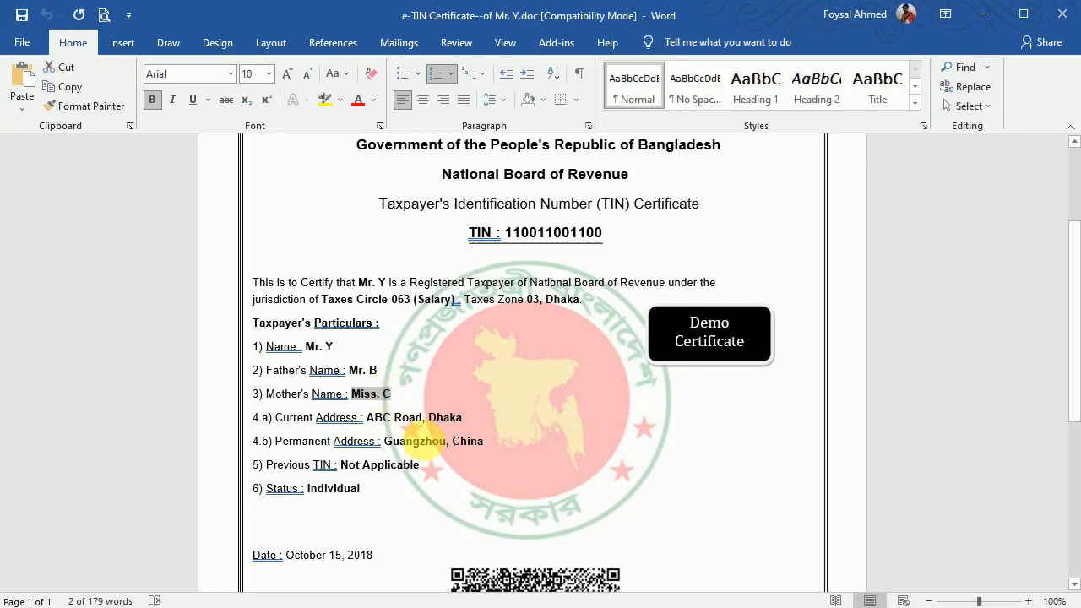
key("alt+Tab")
left_click(220, 316)
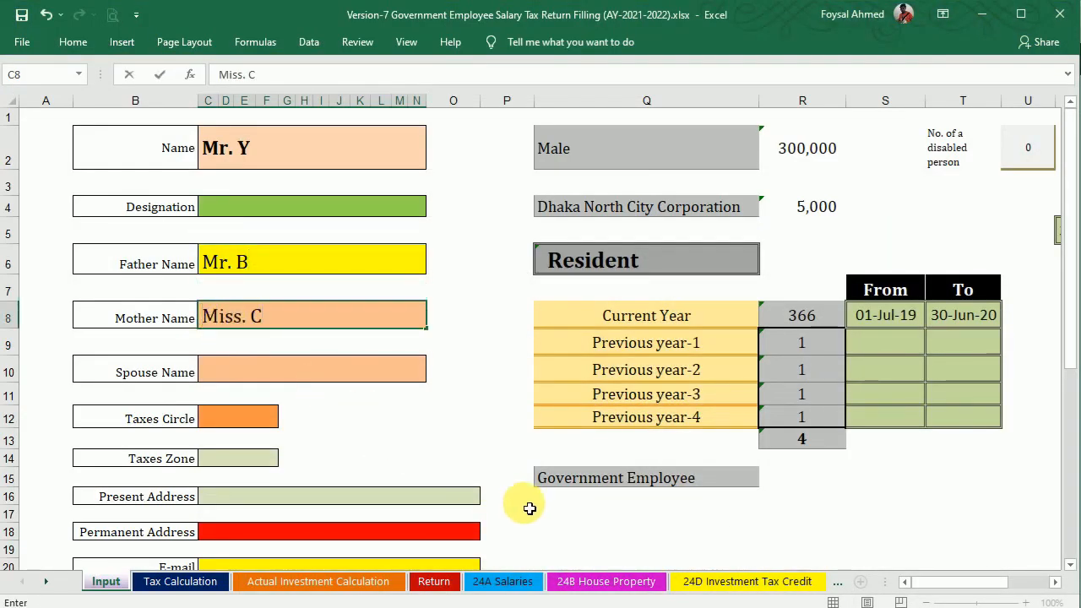
left_click(235, 360)
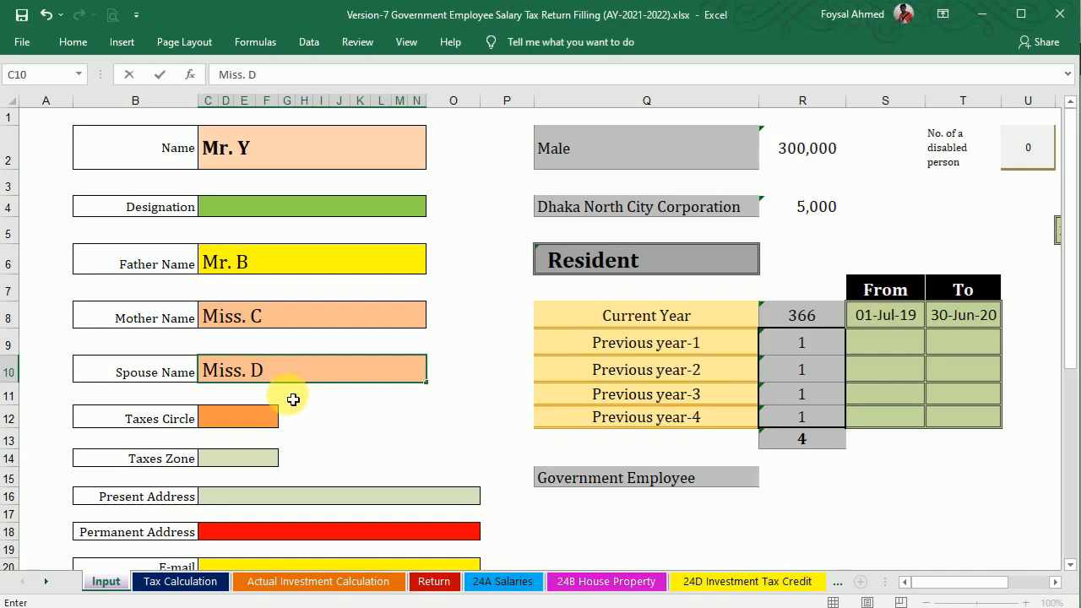
type("Miss. D")
key("Return")
key("Return")
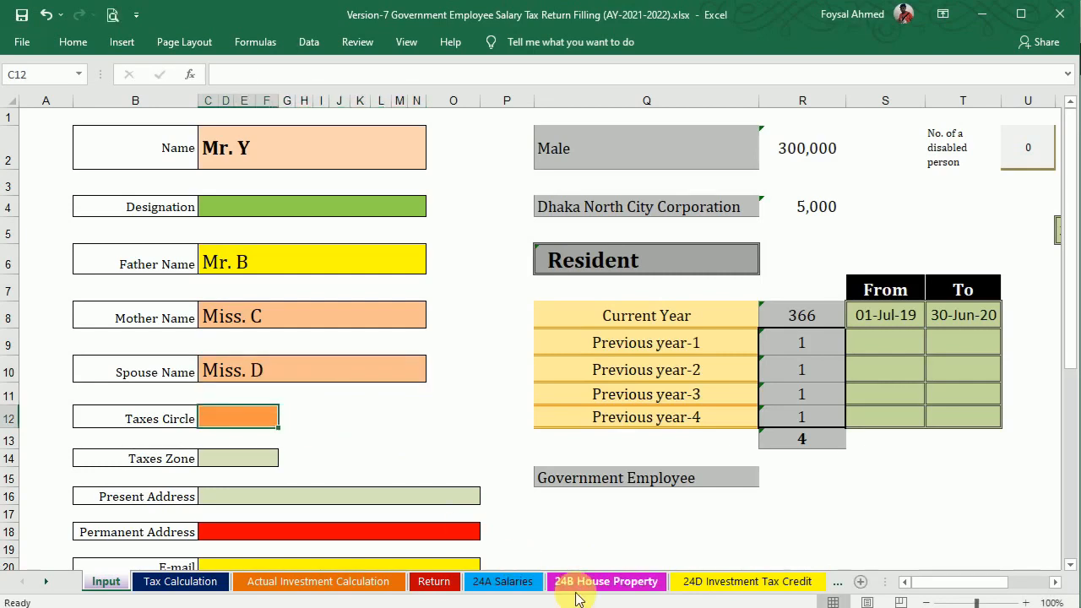
Paste taxes circle 063 (Salary) into C12 and taxes zone 03, Dhaka into C14.
left_click(663, 606)
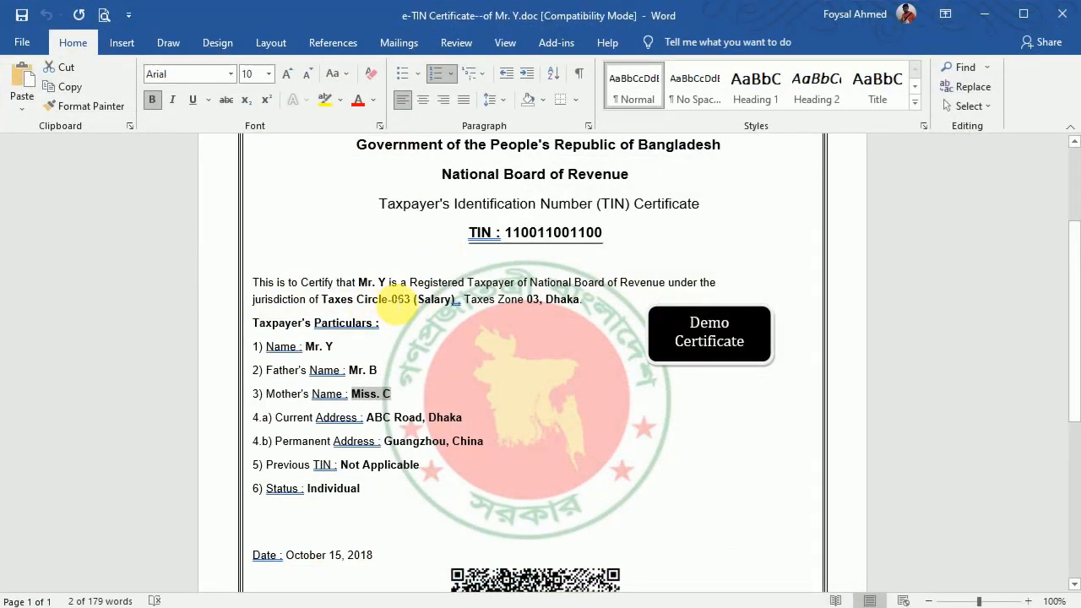
left_click(401, 301)
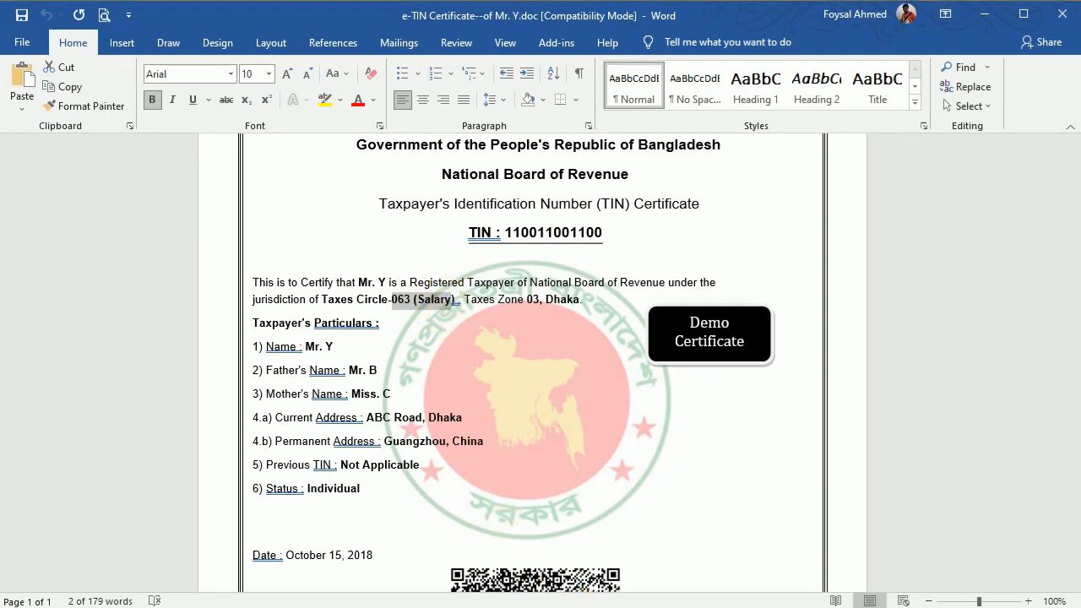
left_click(648, 605)
double_click(238, 416)
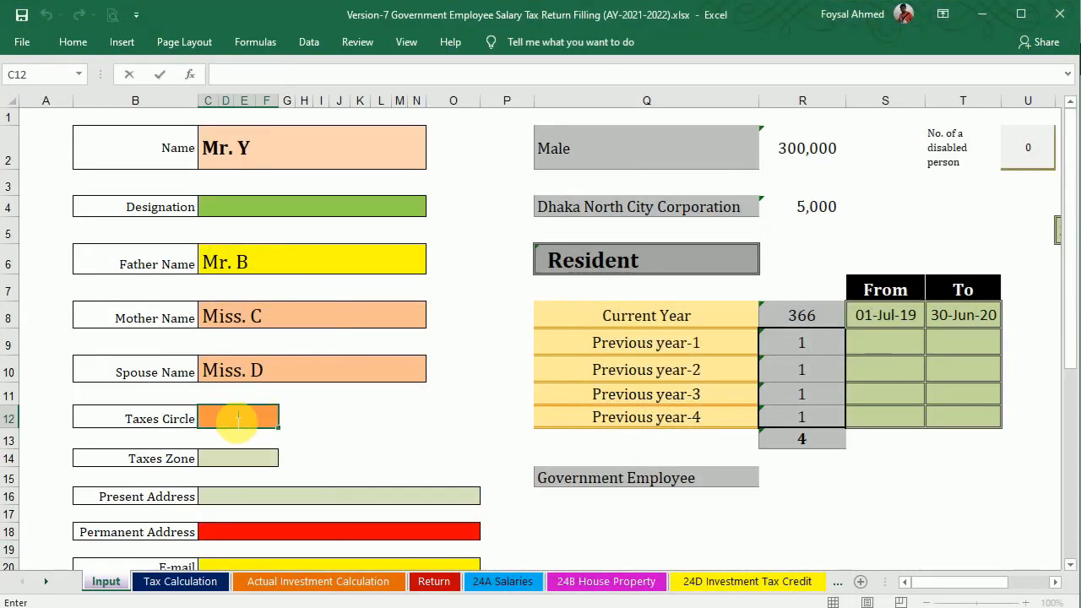
type("063 (Salary")
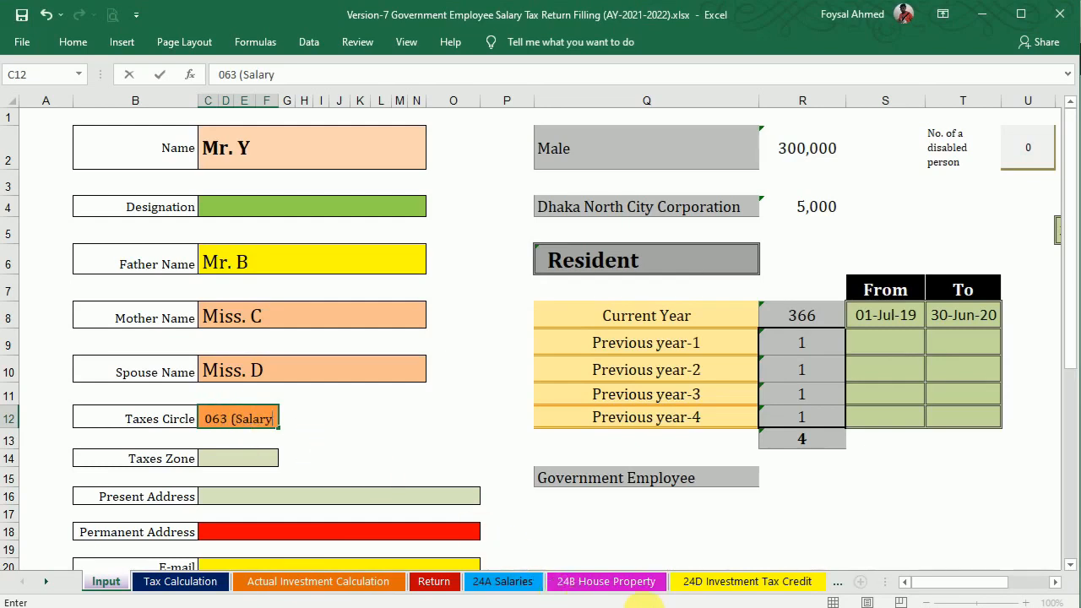
left_click(645, 606)
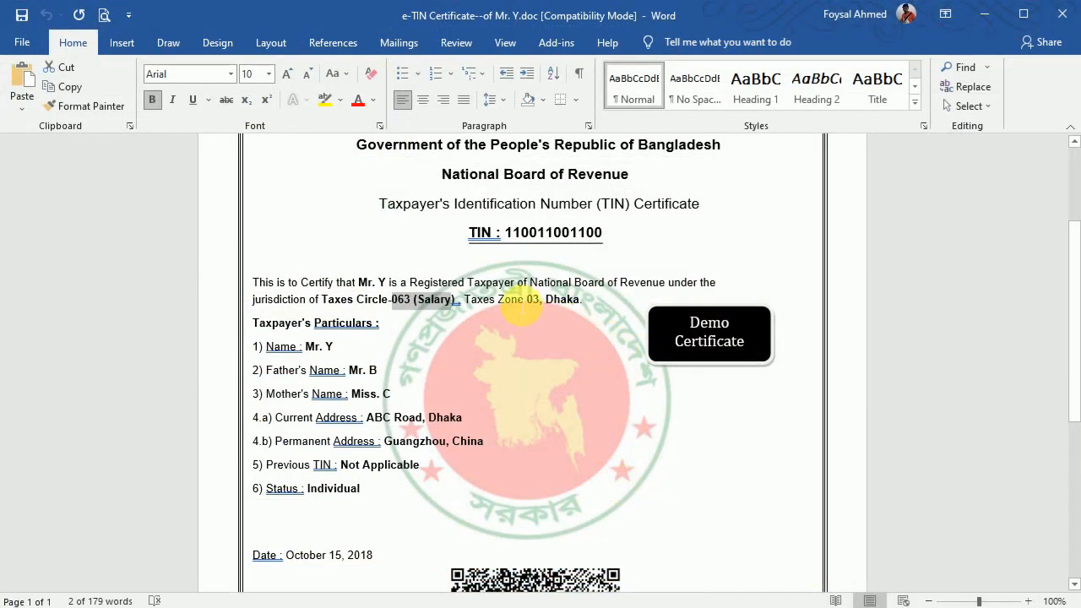
left_click(533, 303)
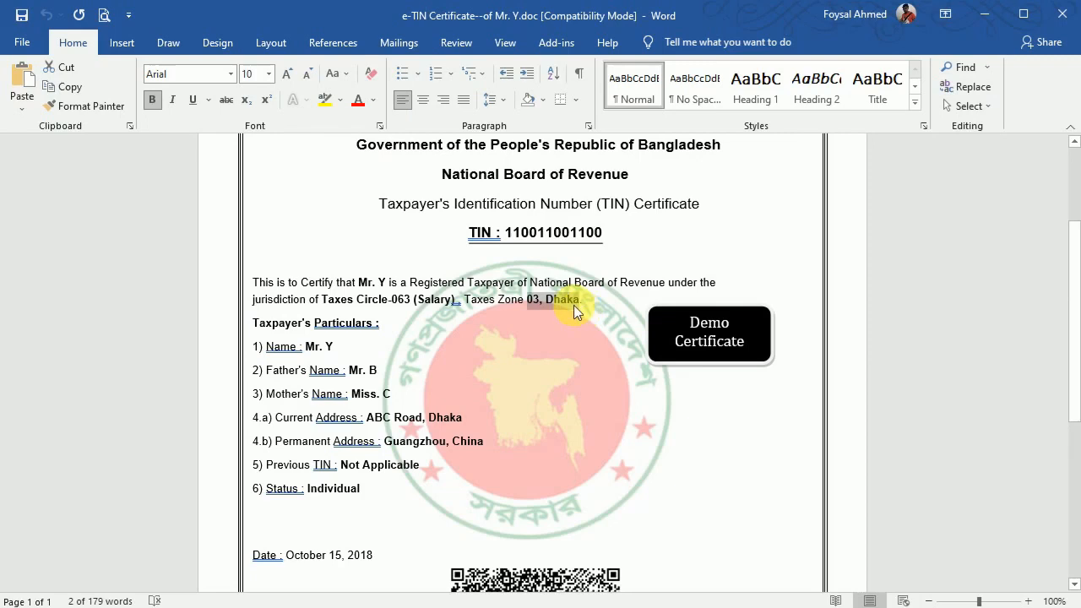
left_click(651, 603)
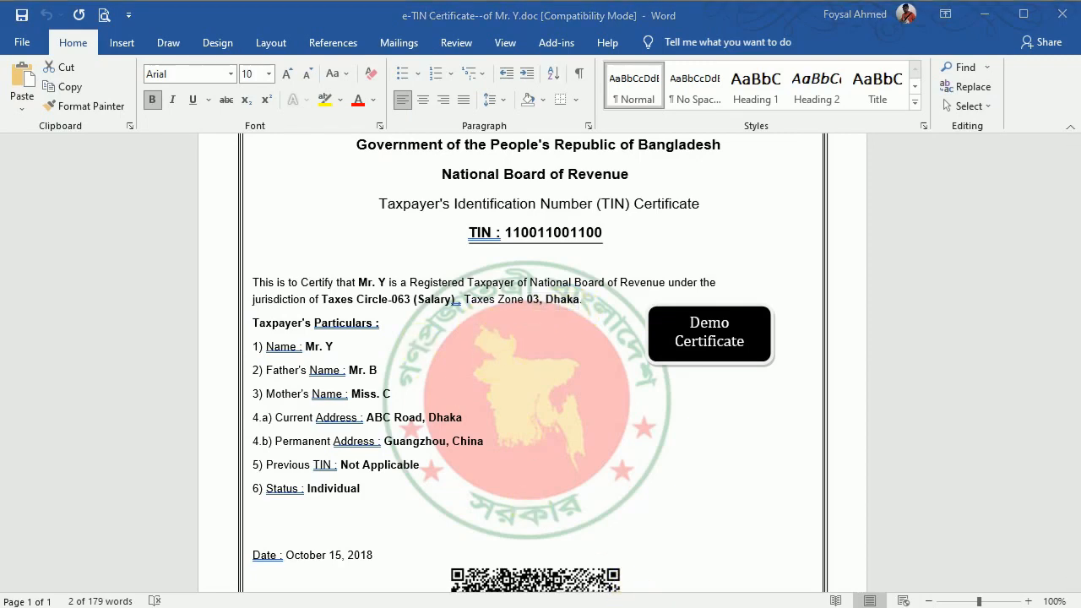
double_click(238, 463)
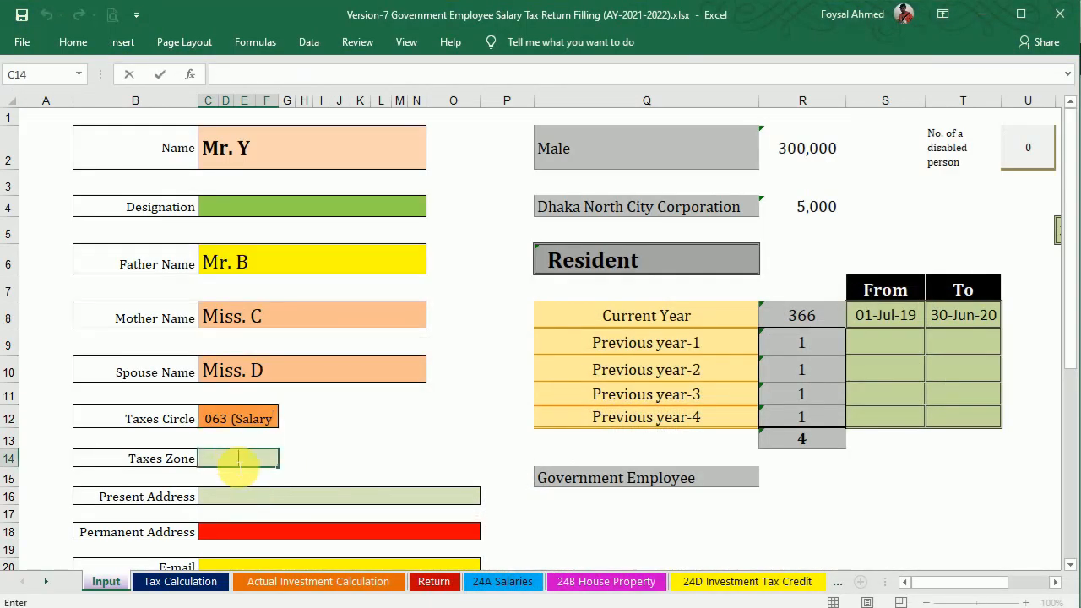
type("03, Dhaka")
left_click(381, 458)
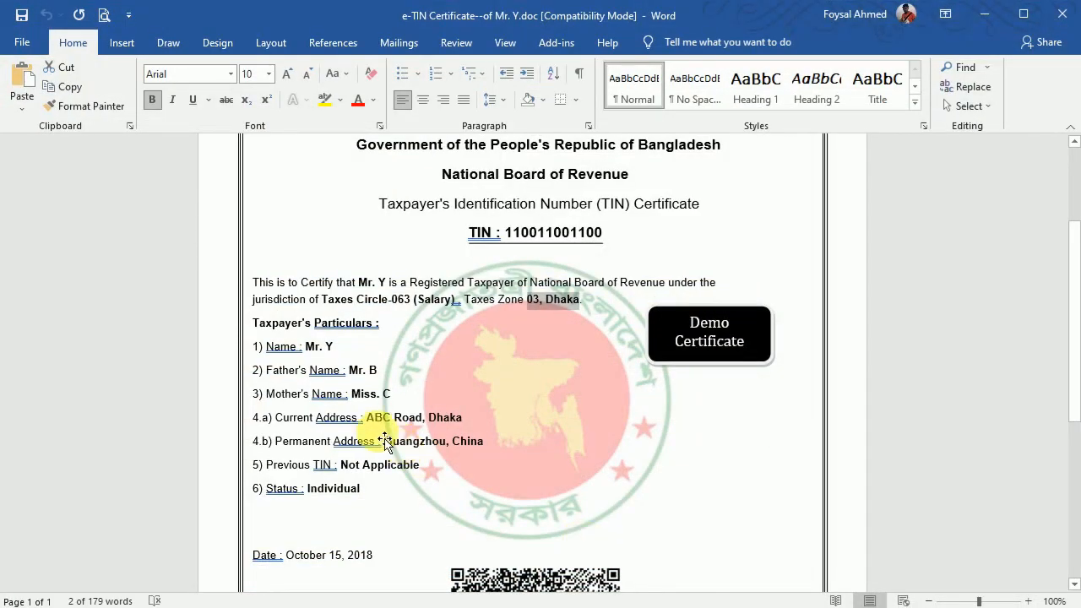
Copy the certificate's current address into both Present (C16) and Permanent (C18) Address cells.
left_click(437, 416)
left_click_drag(456, 417, 462, 417)
key("ctrl+c")
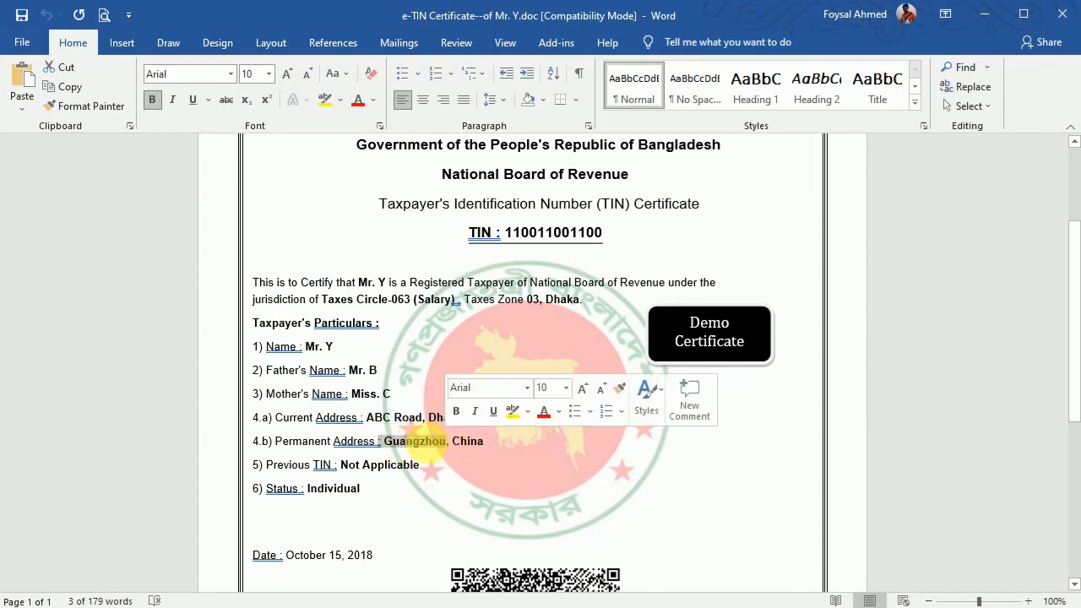
left_click(395, 443)
left_click_drag(396, 443, 479, 444)
key("ctrl+v")
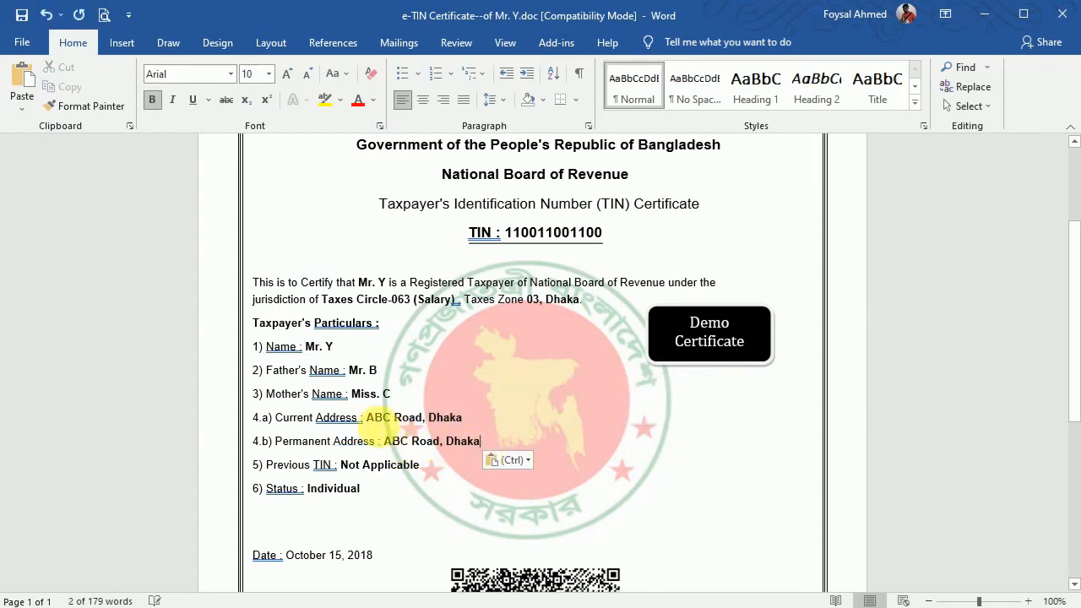
left_click_drag(366, 417, 463, 420)
key("ctrl+c")
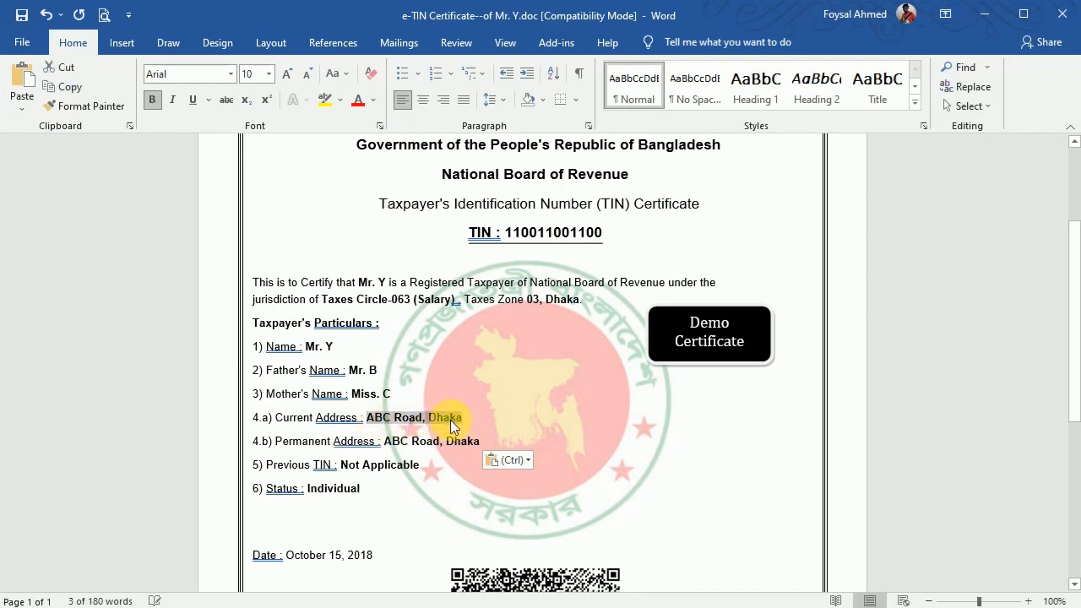
key("alt+Tab")
double_click(256, 492)
double_click(257, 498)
key("ctrl+v")
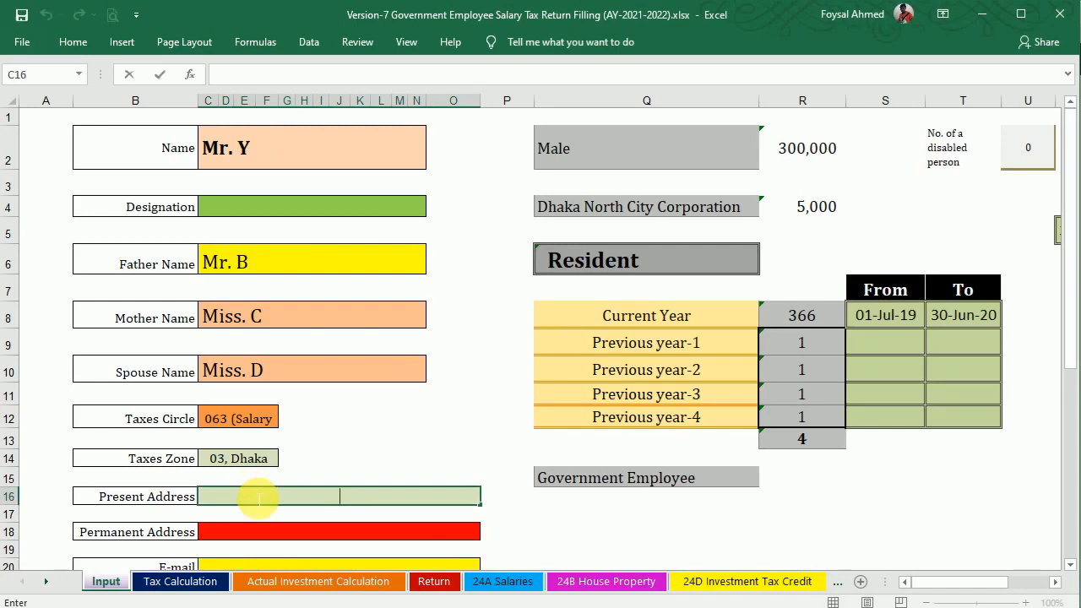
double_click(277, 539)
key("ctrl+v")
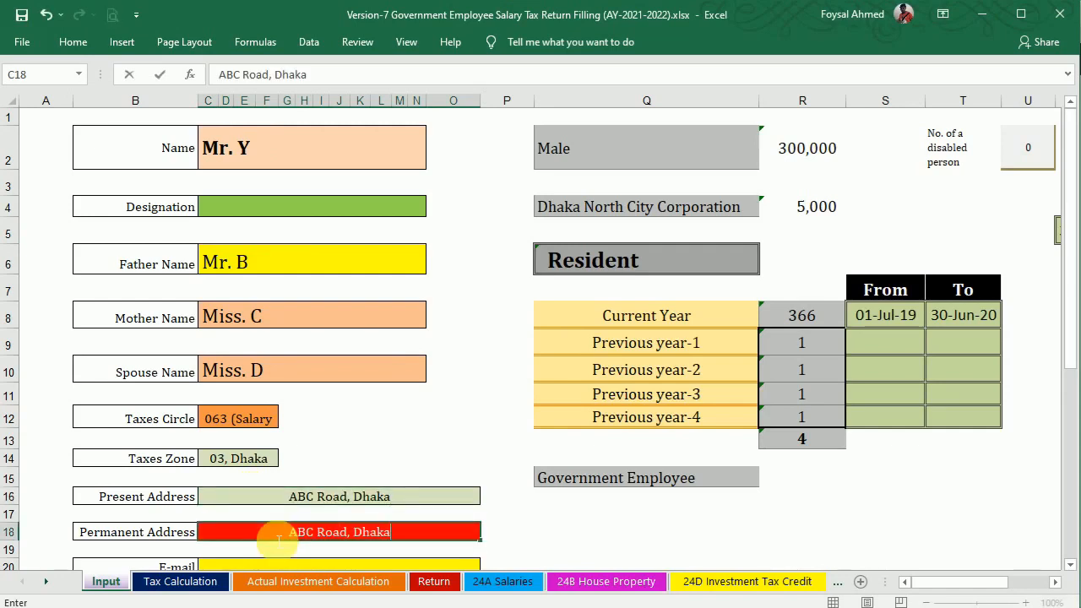
left_click_drag(1070, 238, 1071, 306)
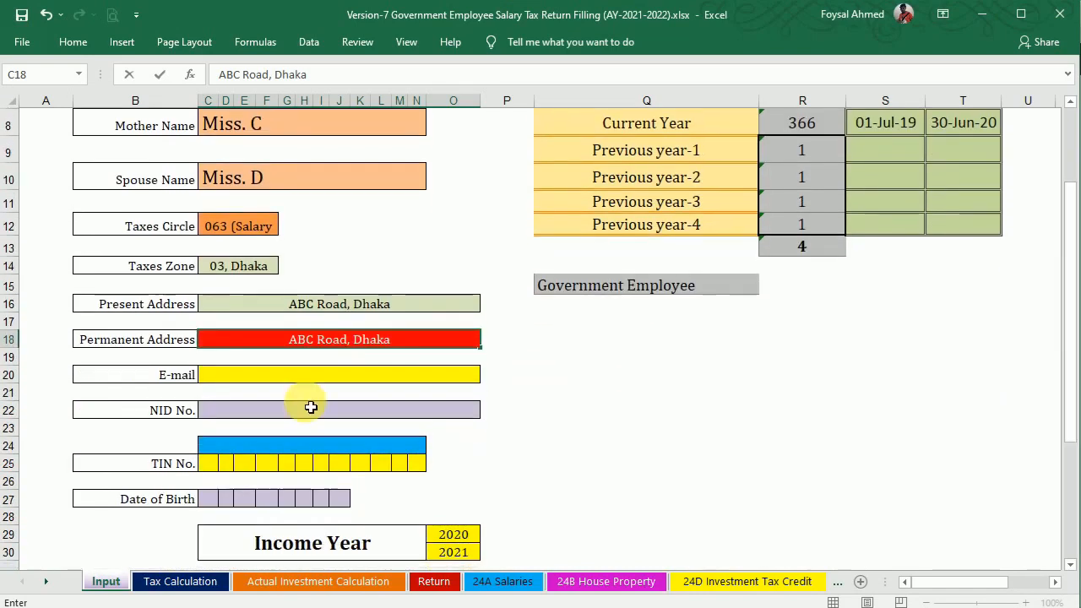
Enter the taxpayer's e-mail in C20 and the NID number in C22, stored as text.
left_click(272, 376)
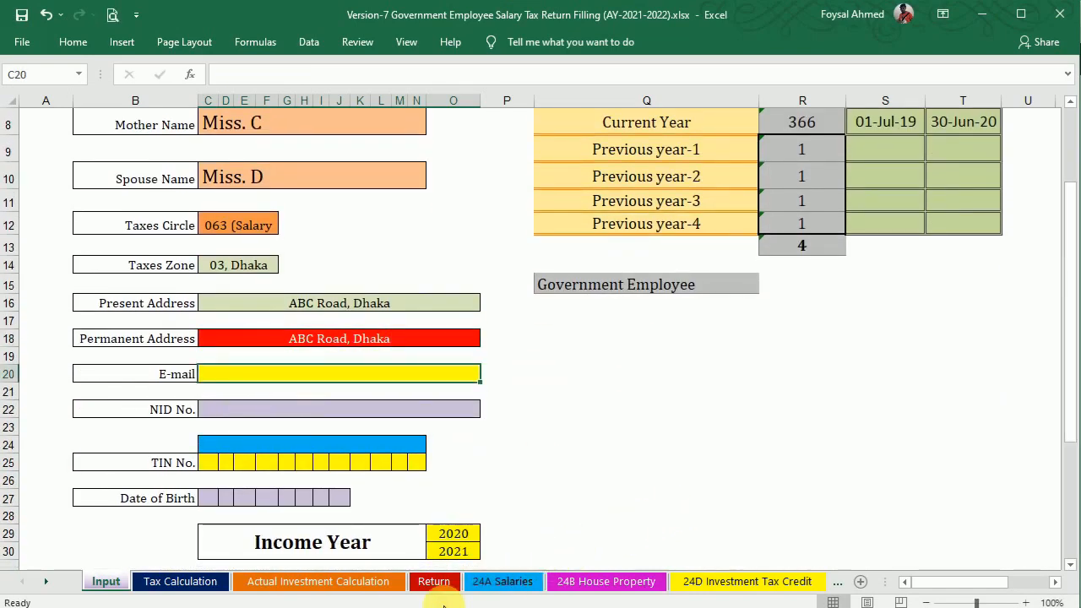
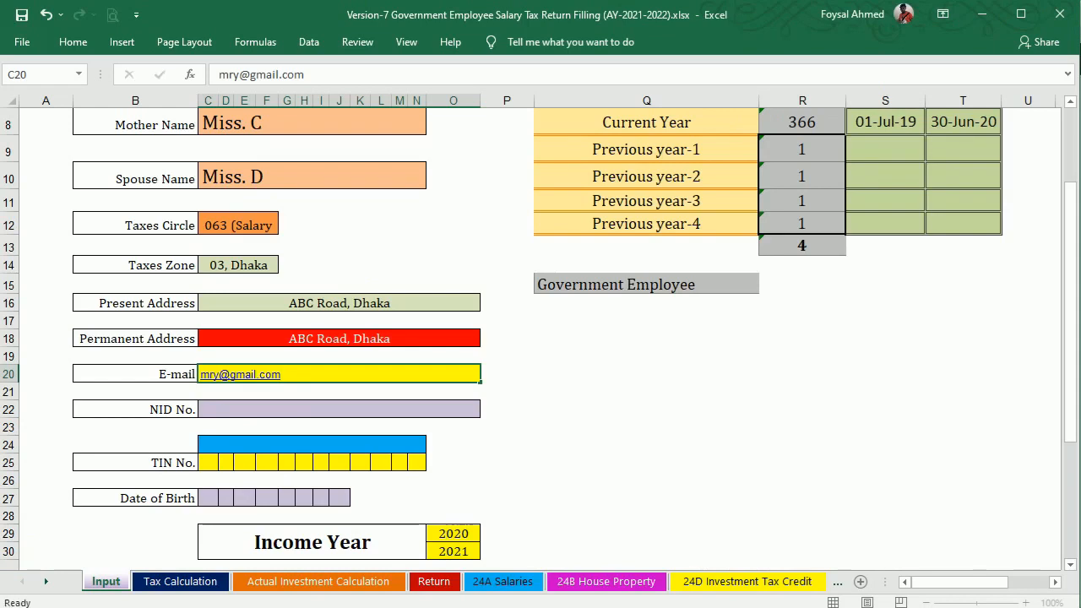
key("Right")
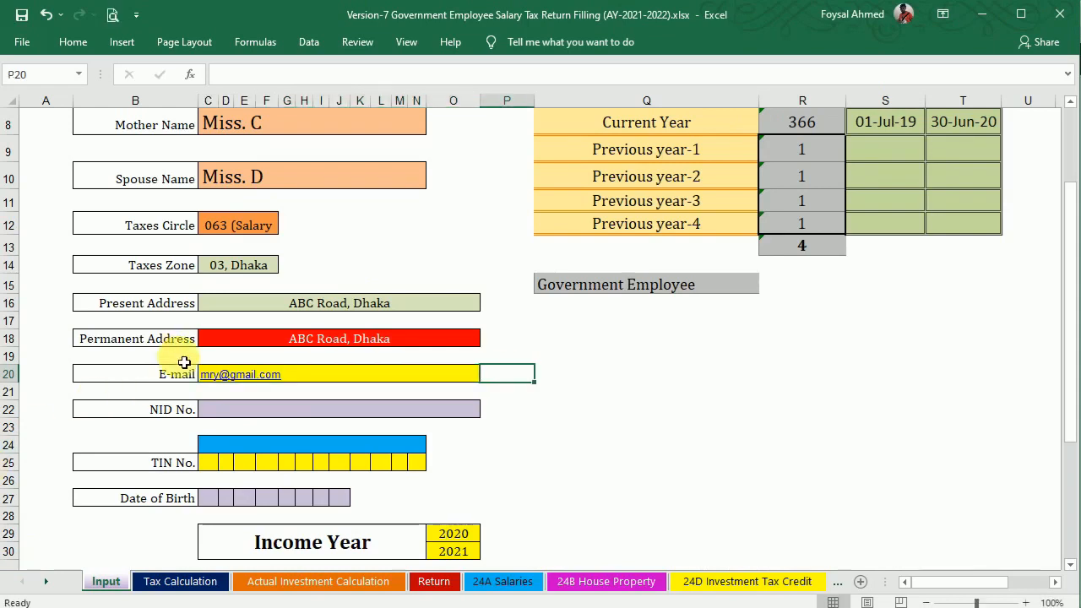
left_click(236, 413)
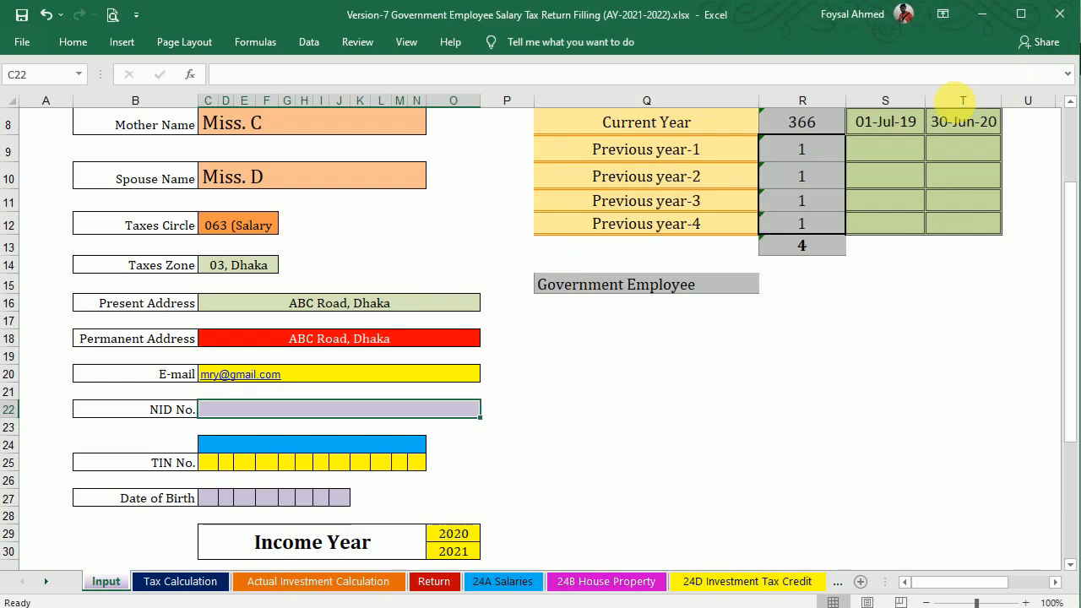
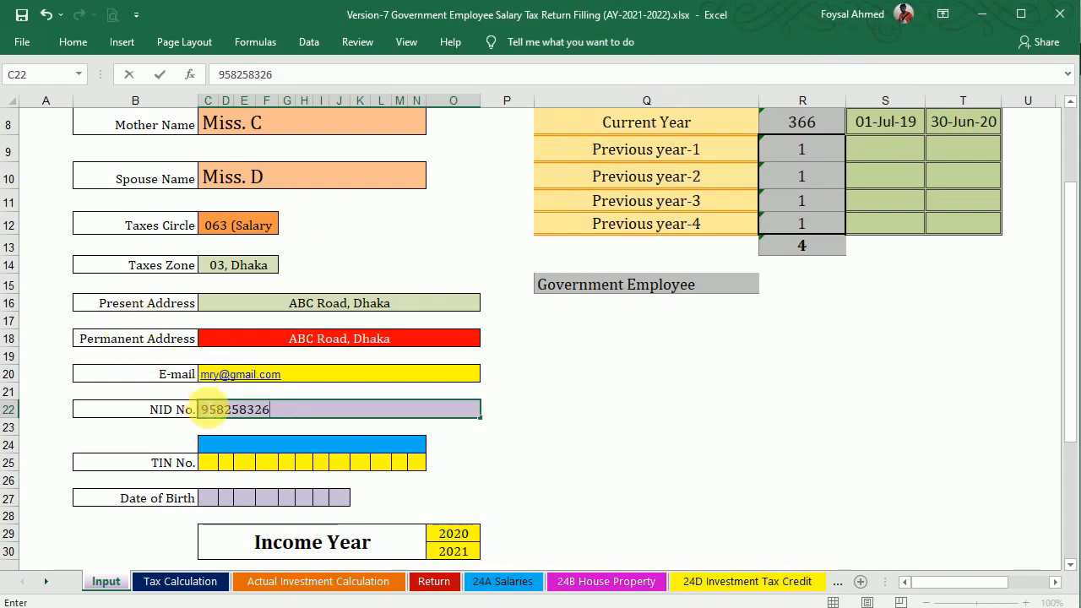
left_click(207, 410)
left_click(199, 411)
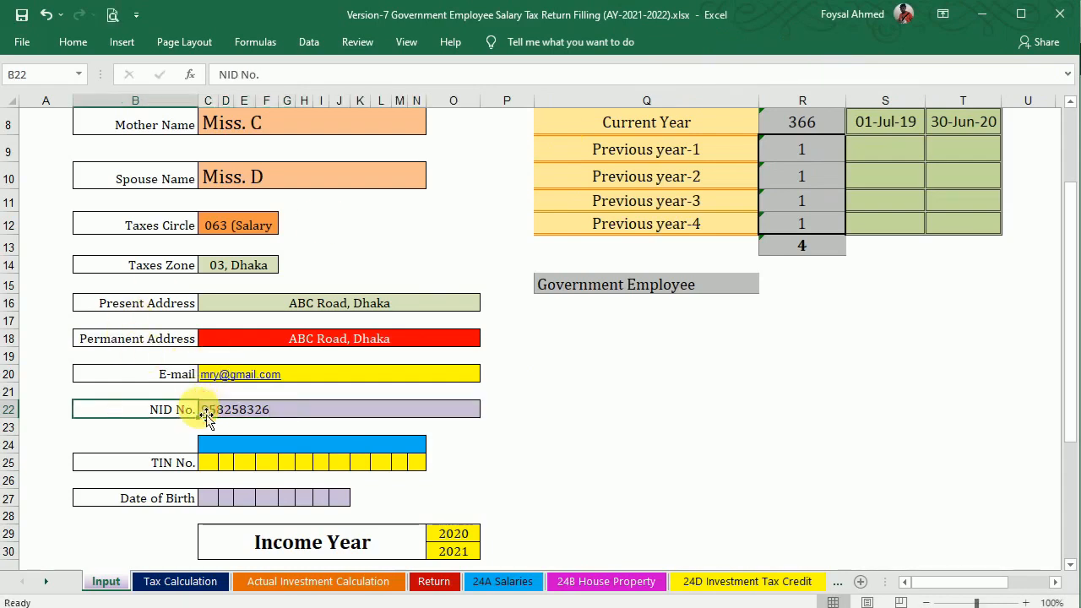
double_click(215, 411)
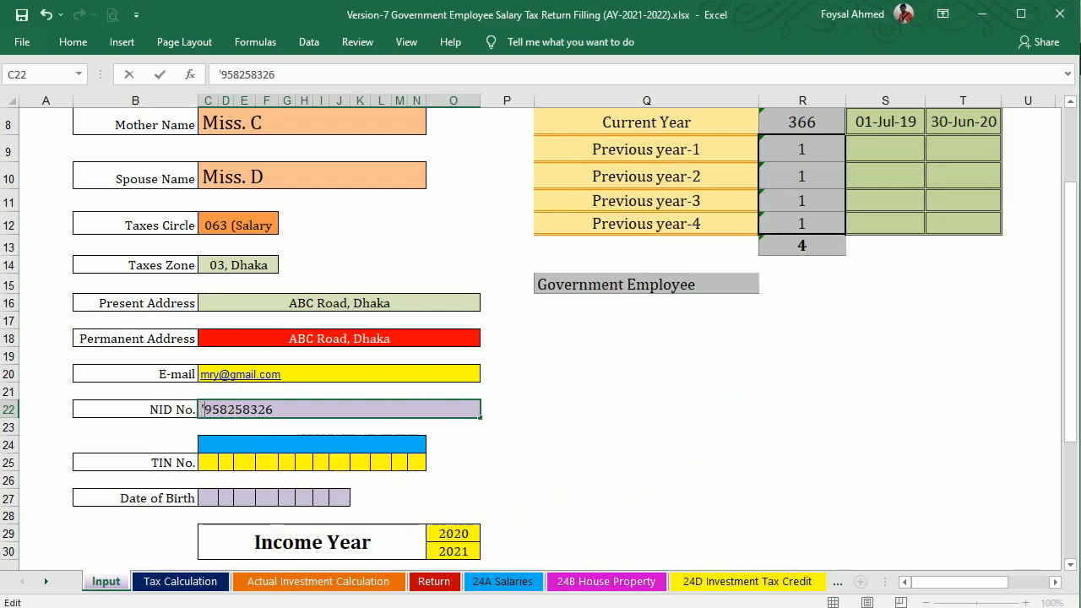
key("Return")
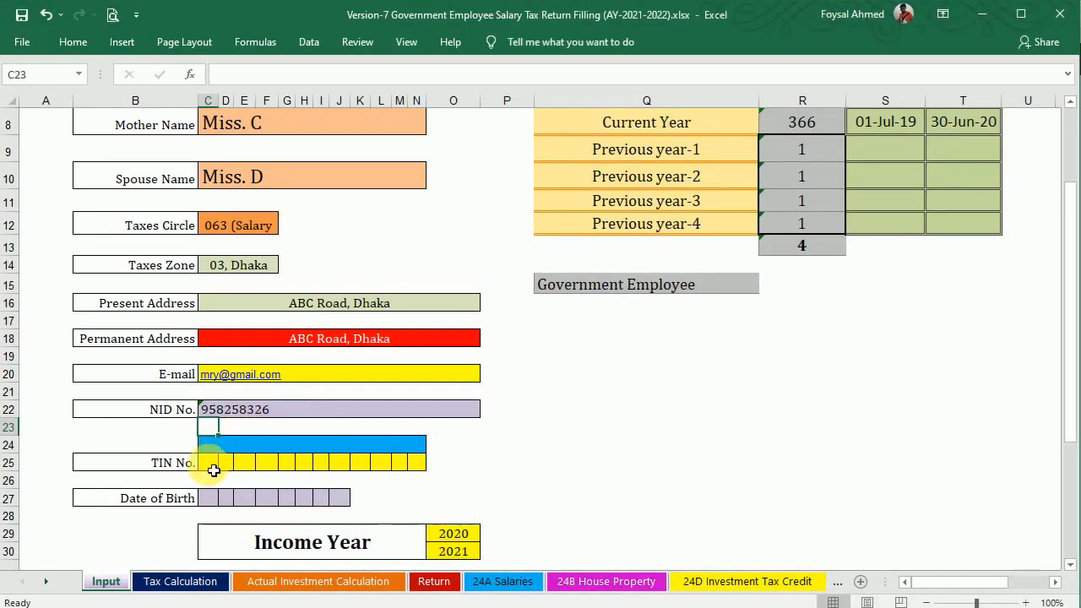
Fill the TIN No. digit boxes from C25 with the taxpayer's TIN, one digit per box.
left_click(212, 468)
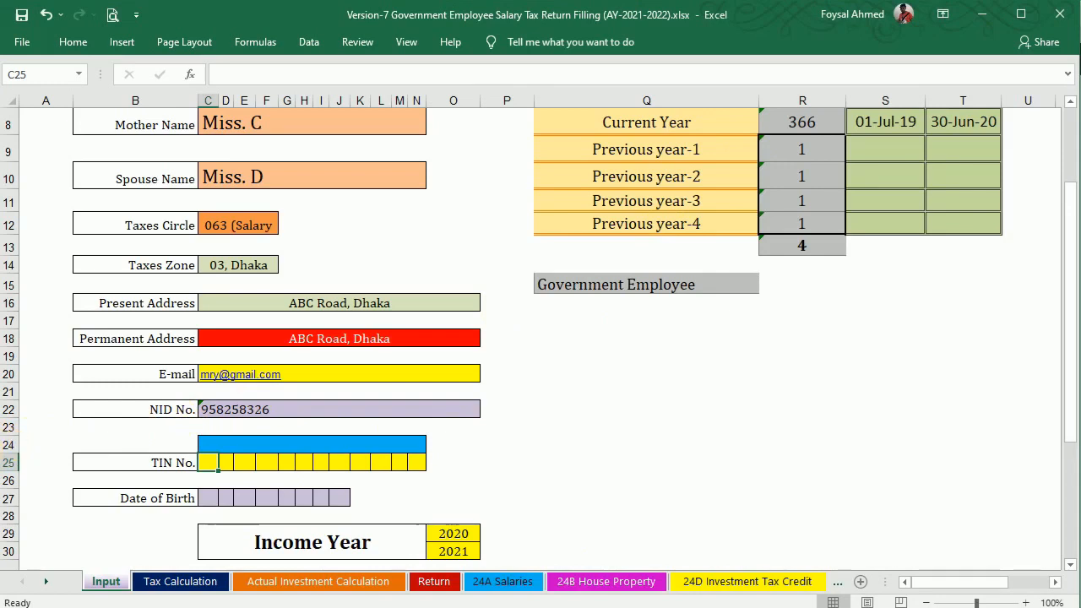
type("1")
key("Tab")
type("1")
key("Tab")
type("0")
key("Tab")
type("0")
key("Tab")
type("1")
key("Tab")
type("1")
key("Tab")
type("0")
key("Tab")
type("0")
key("Tab")
type("1")
key("Tab")
type("1")
key("Tab")
type("0")
key("Tab")
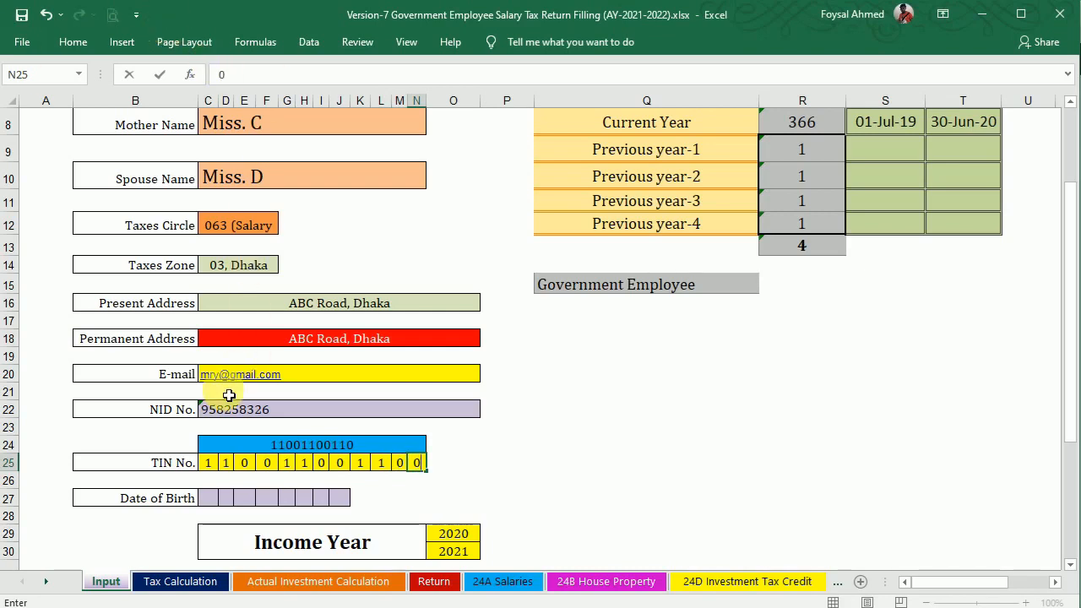
Enter the date of birth digits 0 1 0 1 1 9 8 2 into boxes C27:J27.
left_click(213, 507)
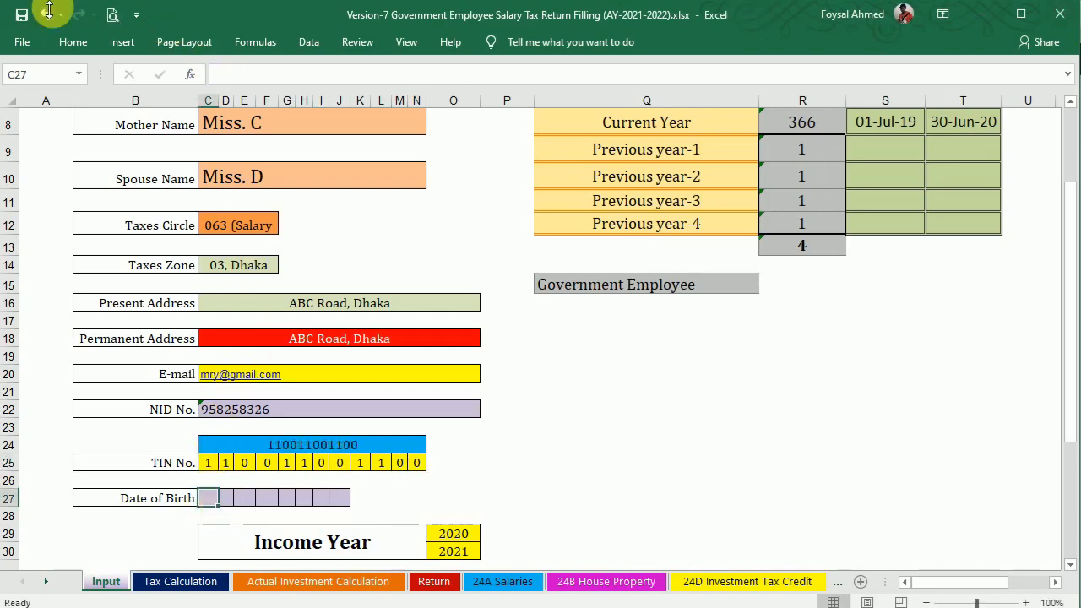
type("0")
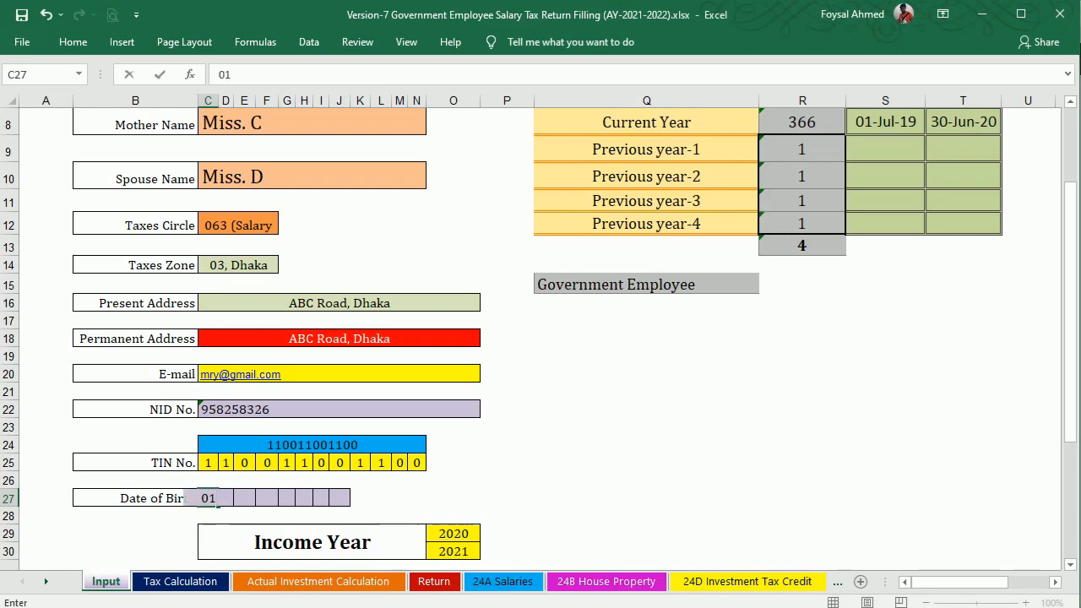
type("1")
key("Tab")
type("0")
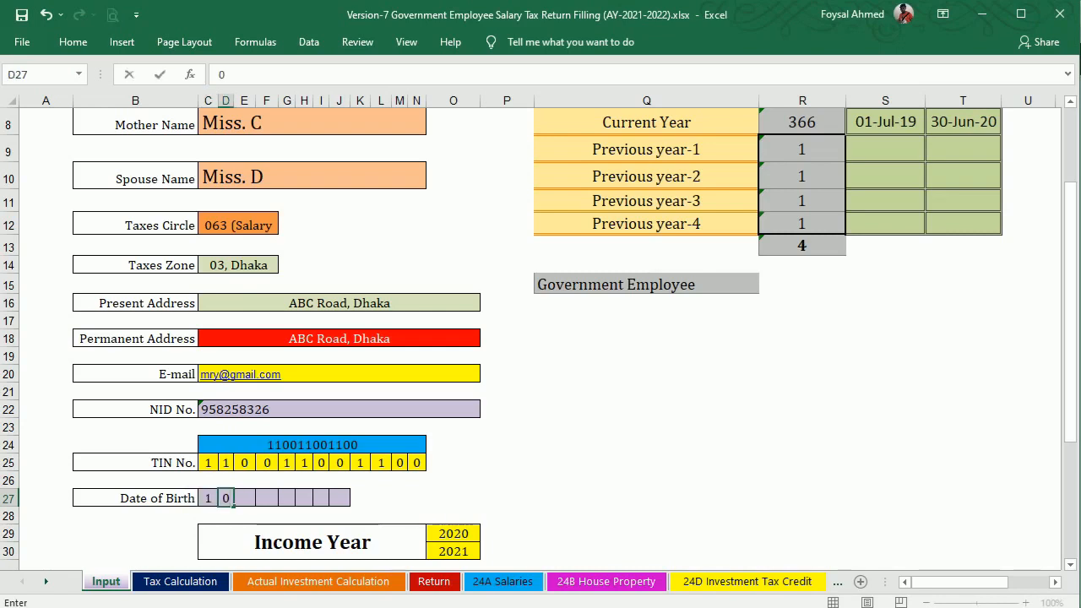
left_click(208, 498)
type("0")
key("Tab")
type("1")
key("Tab")
type("0")
key("Tab")
type("1")
key("Tab")
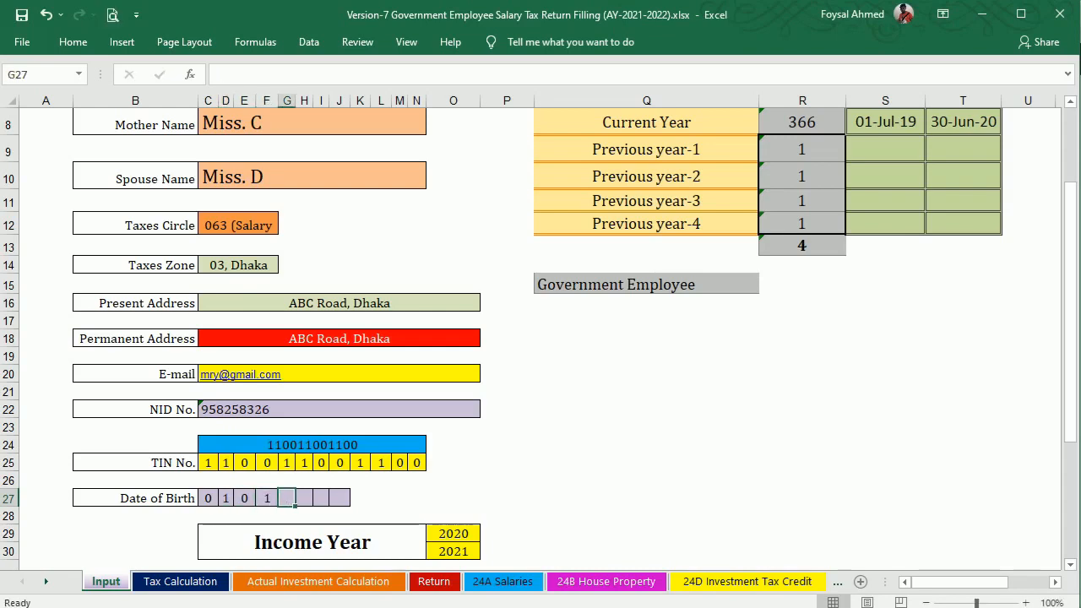
type("1")
key("Tab")
type("9")
key("Tab")
type("8")
key("Tab")
type("2")
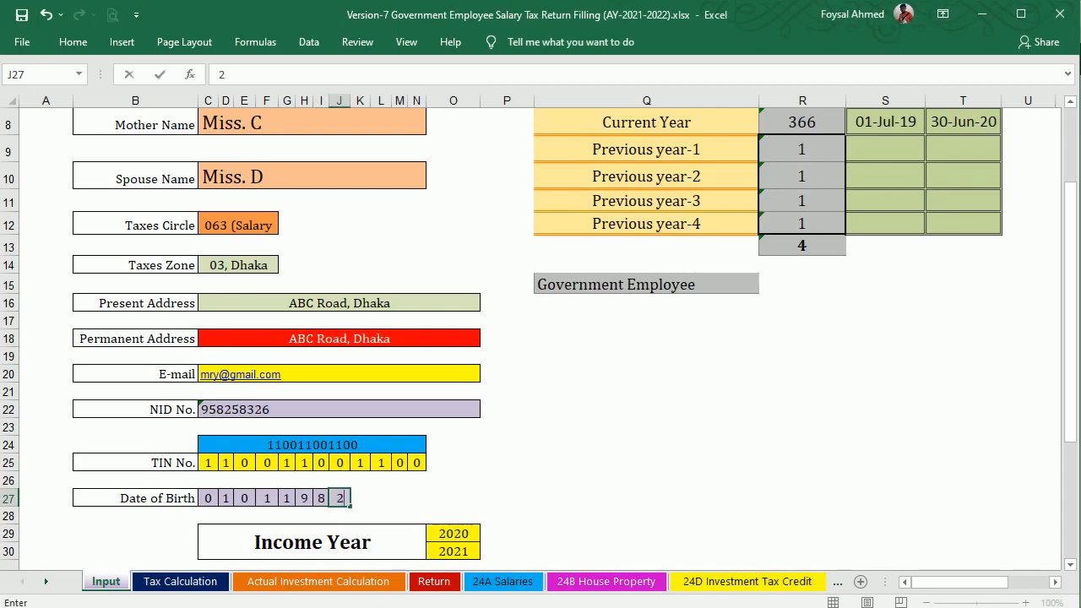
key("Tab")
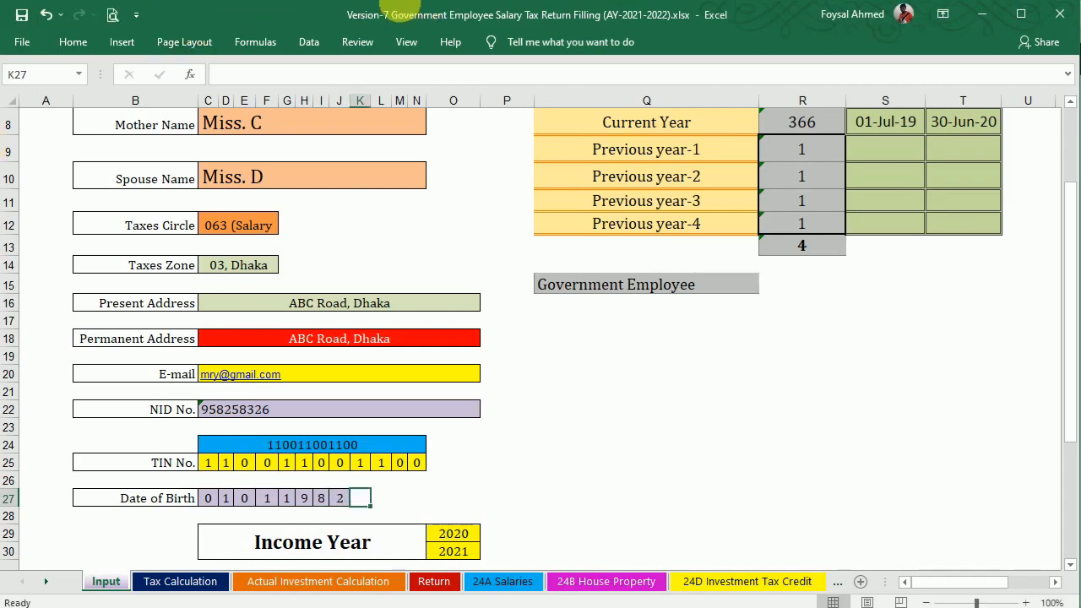
left_click(599, 411)
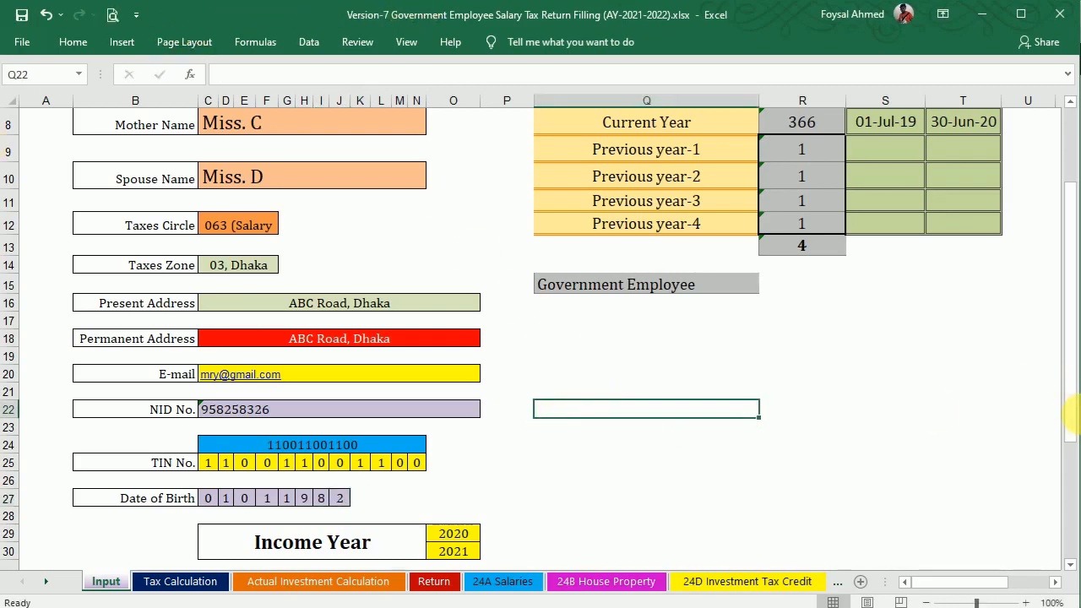
left_click_drag(1071, 404, 1025, 521)
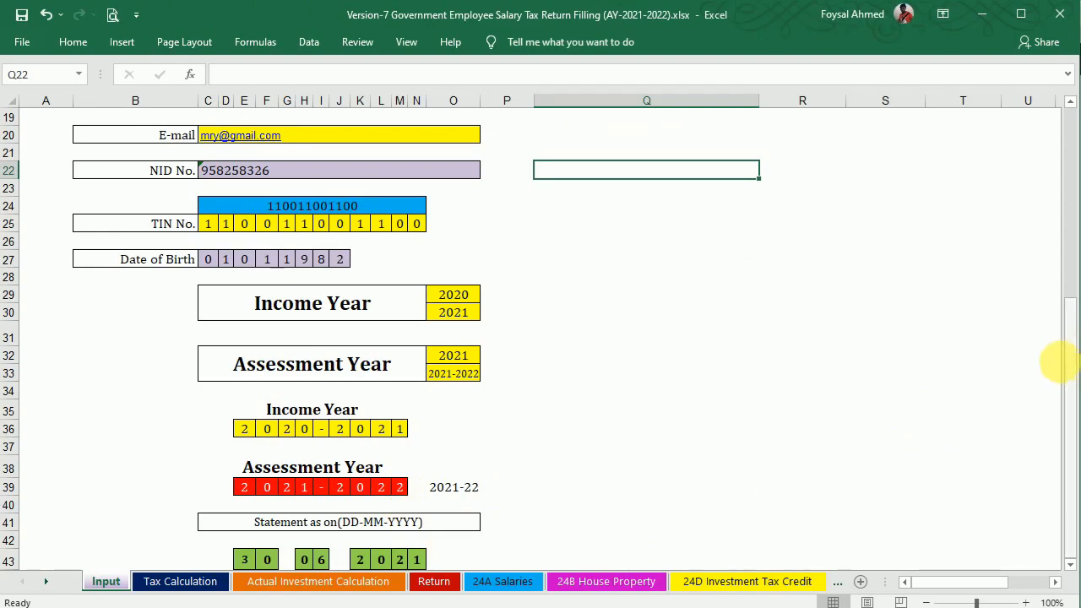
left_click_drag(1074, 365, 1057, 196)
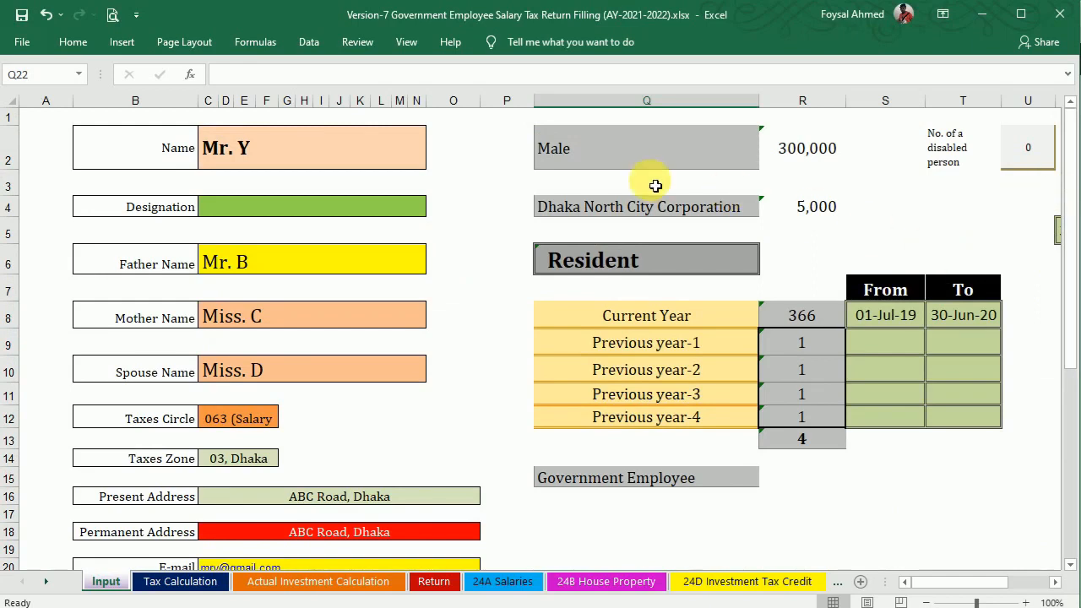
Try several taxpayer categories in Q2, ending on Legal Guardian-Male with 1 disabled person.
left_click(704, 157)
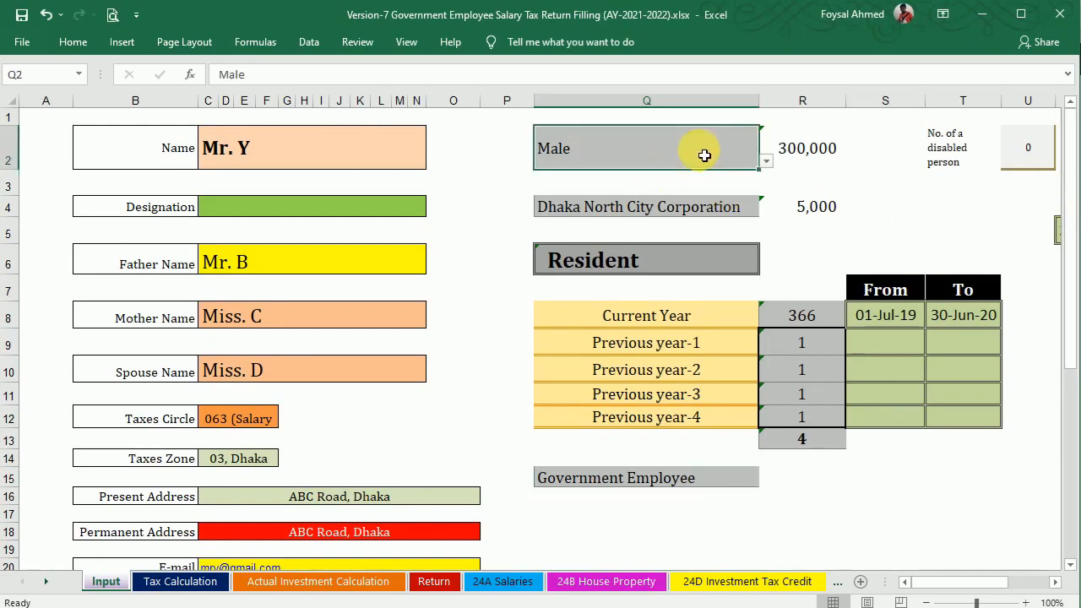
left_click(766, 162)
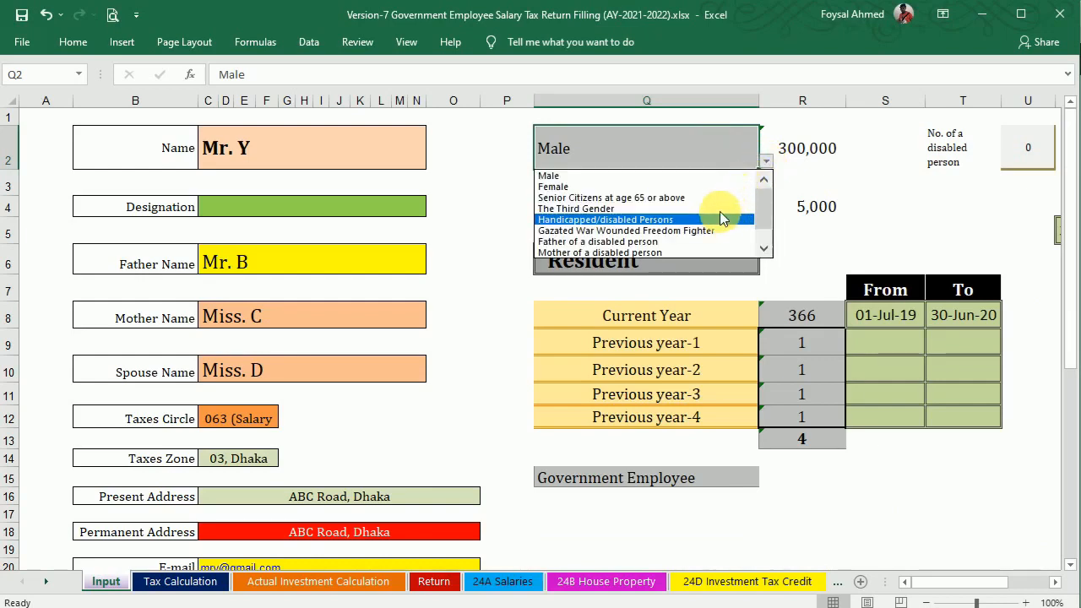
left_click(720, 208)
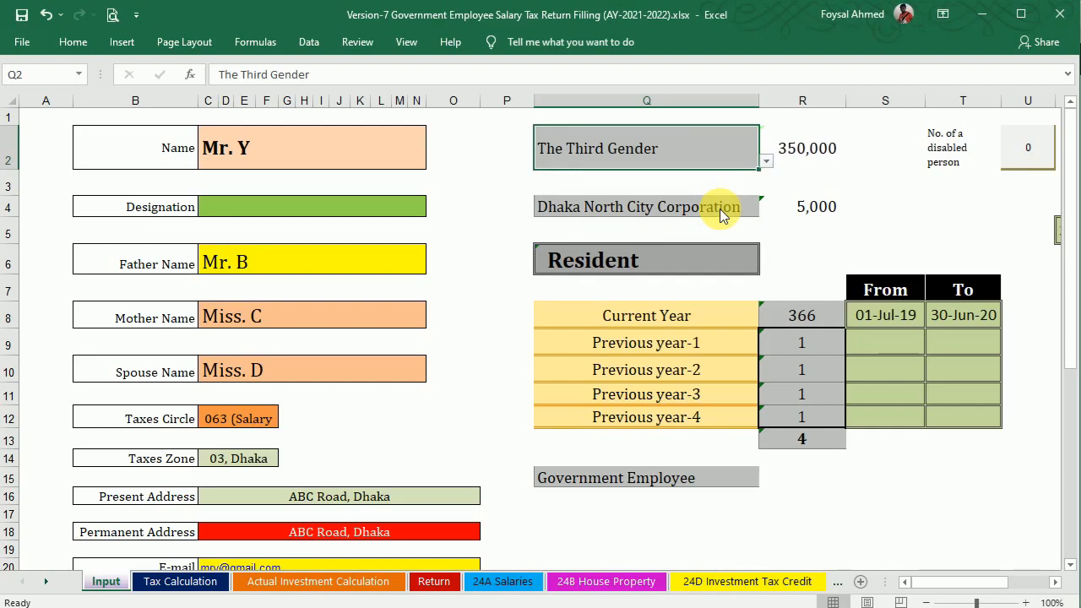
left_click(767, 163)
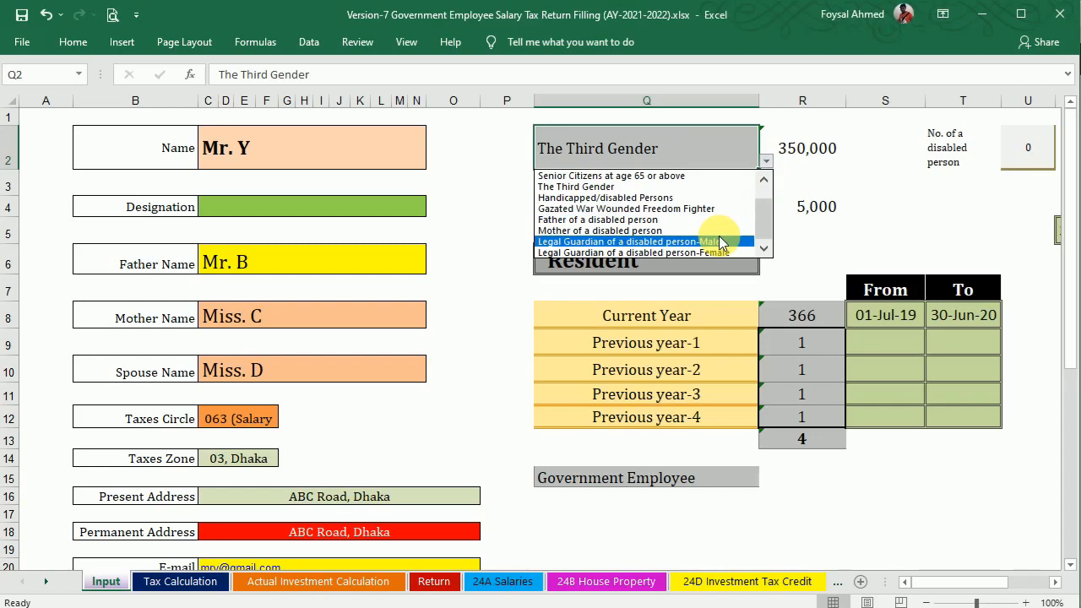
key("Escape")
left_click(766, 162)
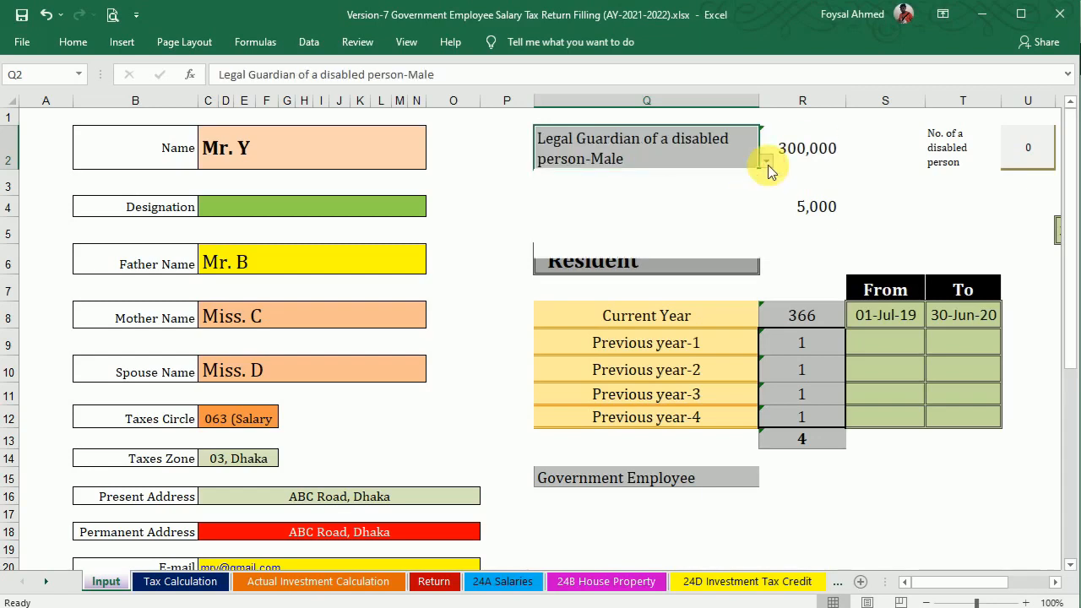
left_click(718, 252)
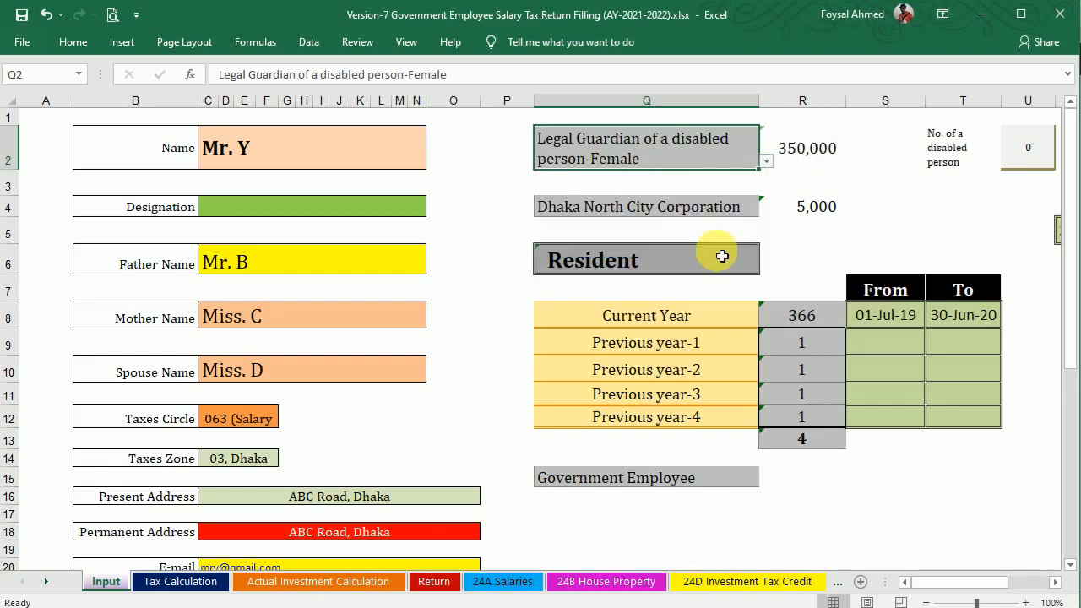
left_click(765, 164)
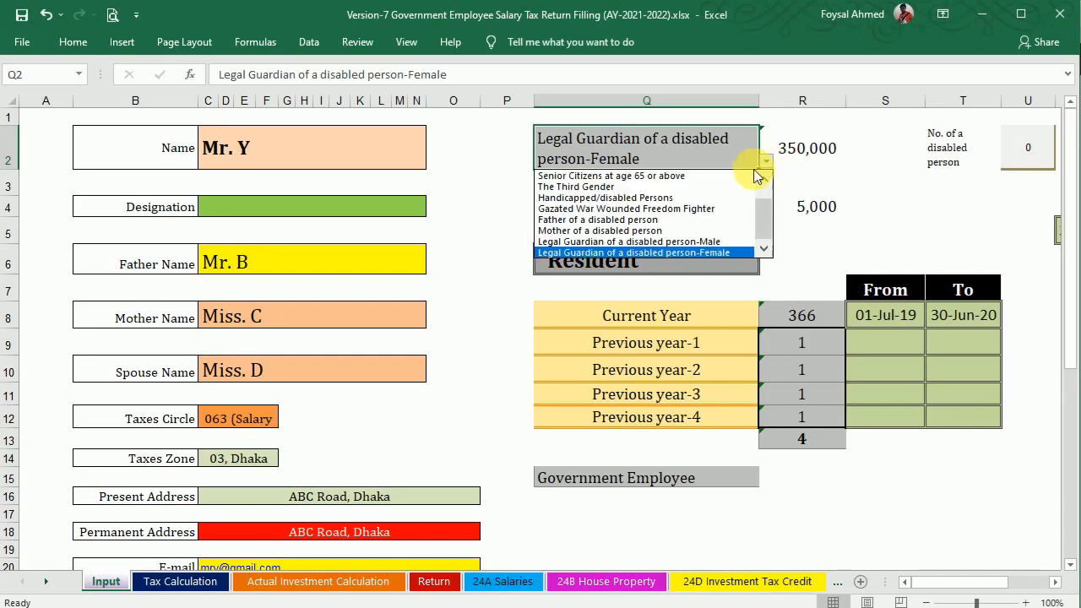
left_click(724, 244)
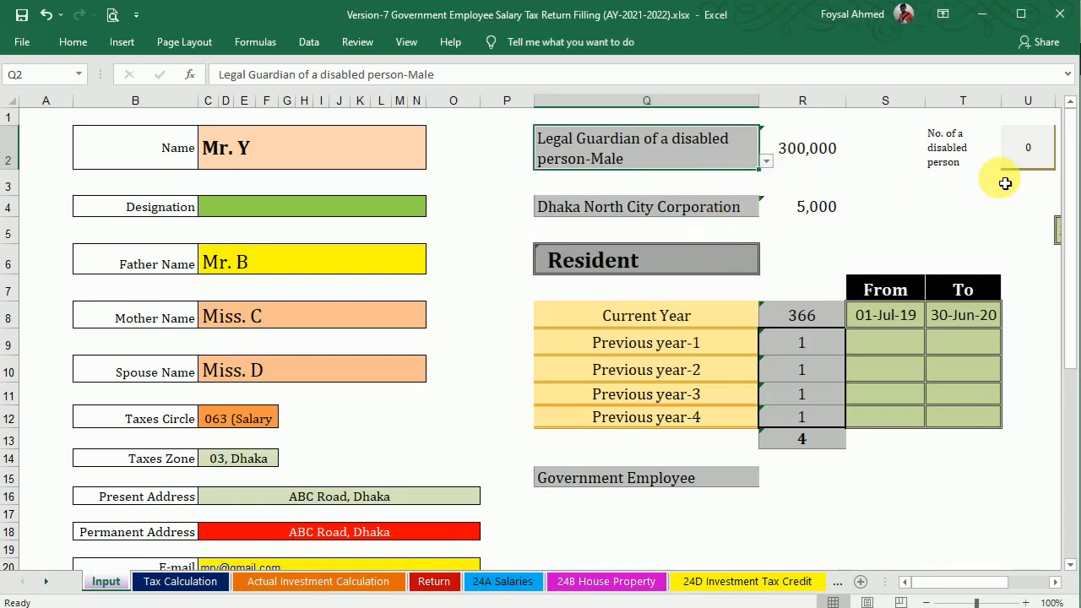
left_click(1032, 150)
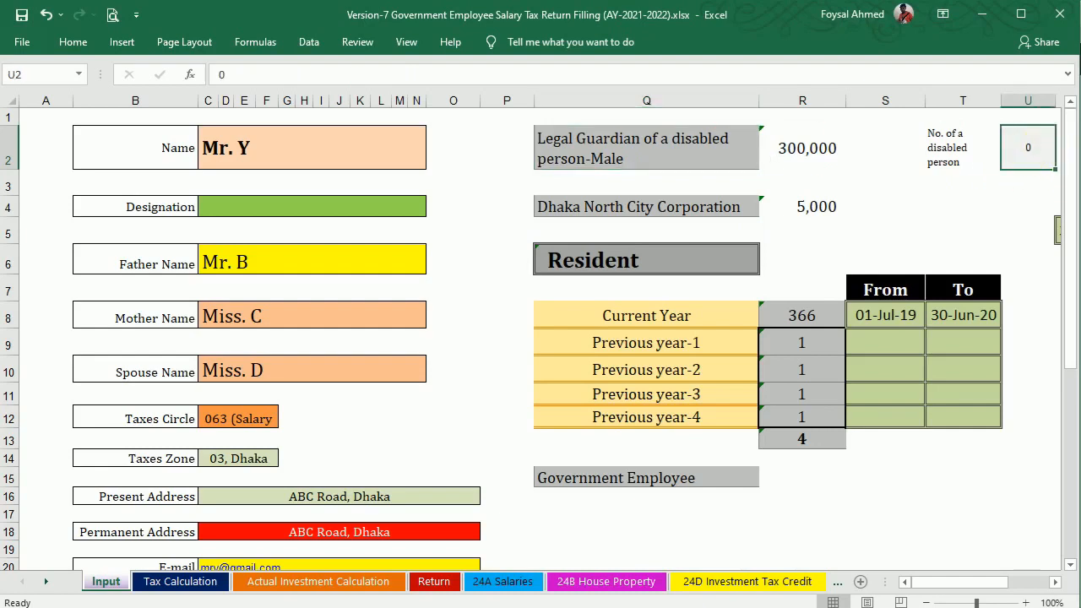
type("1")
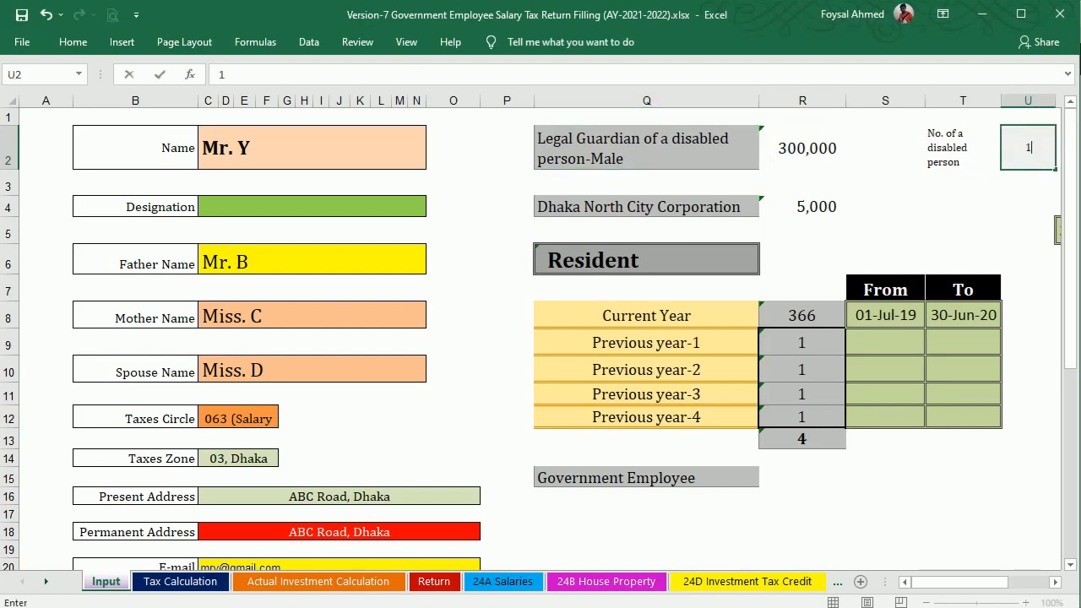
key("Return")
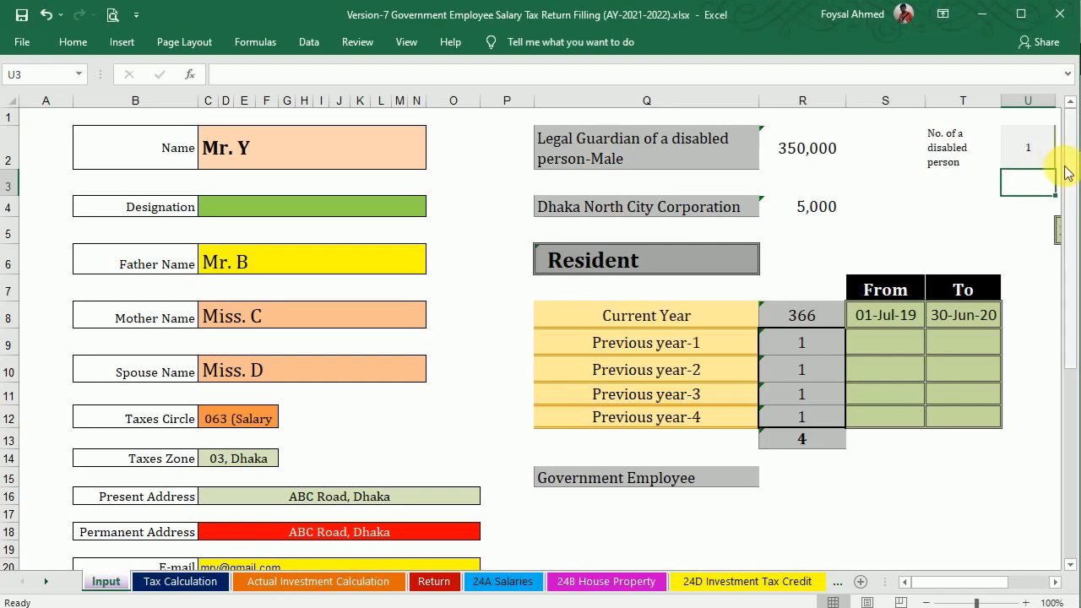
Switch Q2 to Legal Guardian of a disabled person-Female and set U2 disabled persons to 0.
left_click(752, 147)
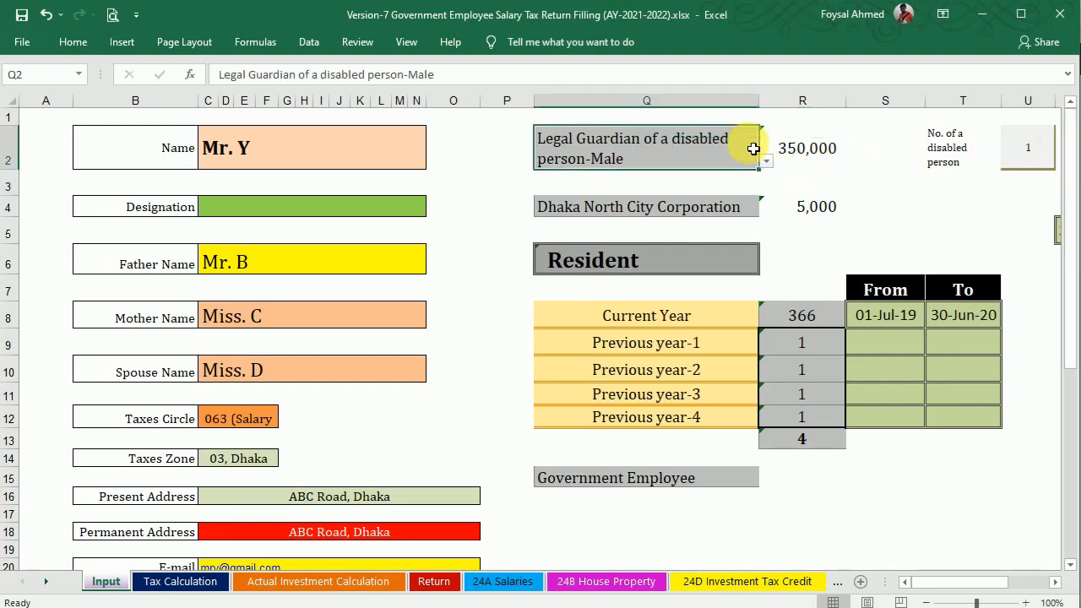
left_click(766, 160)
left_click(676, 252)
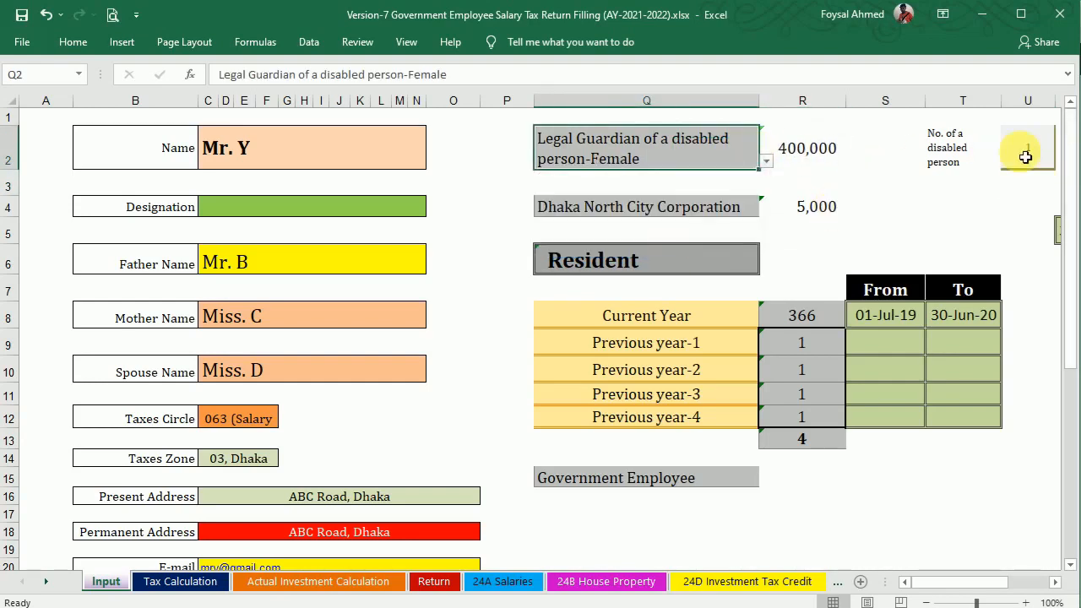
left_click(1031, 149)
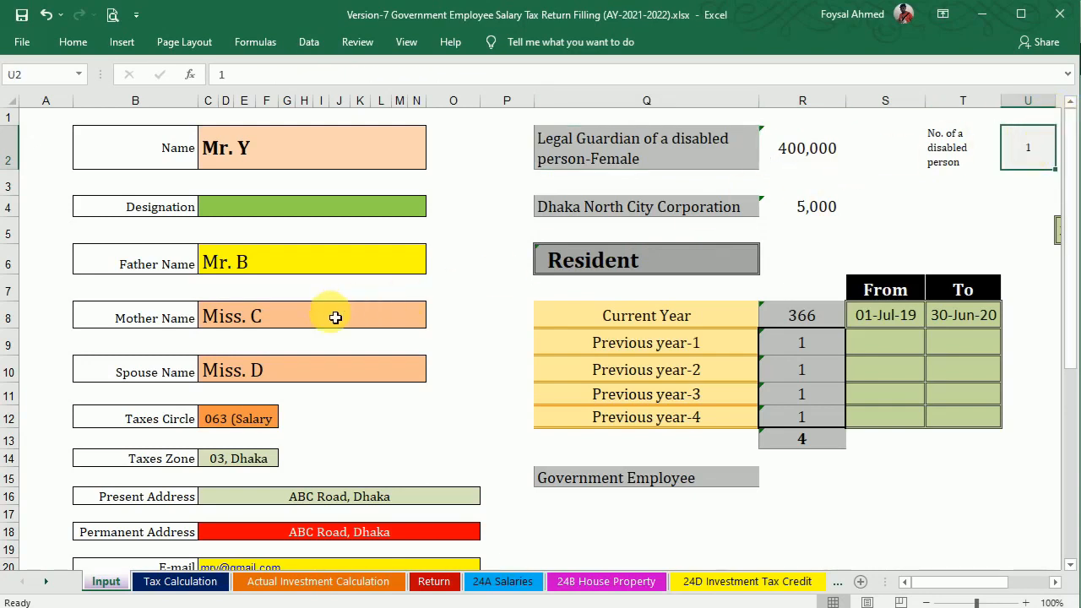
type("2")
key("Return")
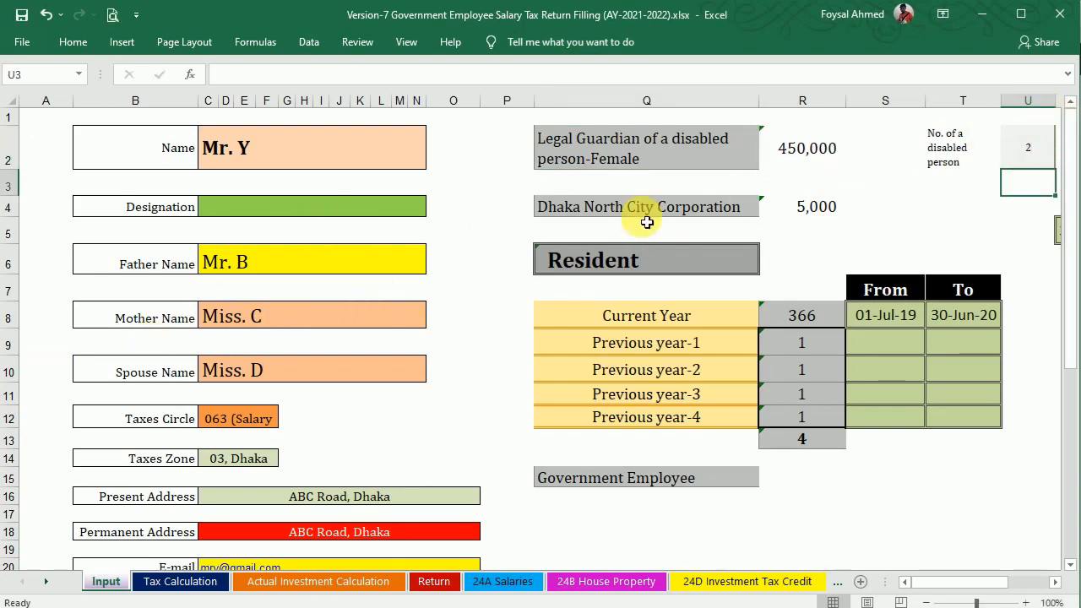
left_click(1033, 151)
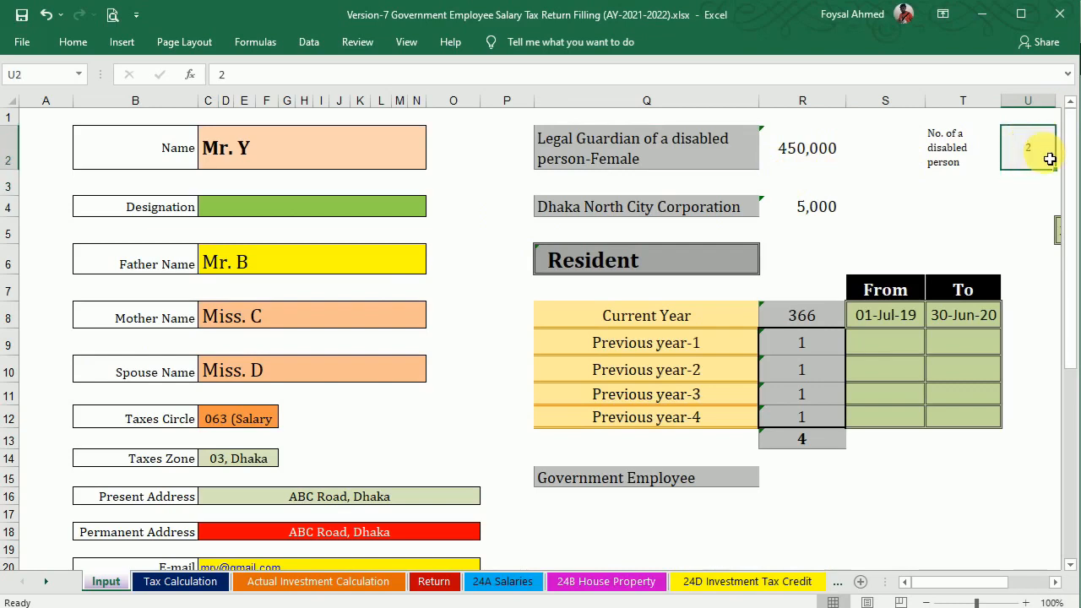
type("0")
key("Return")
left_click(749, 218)
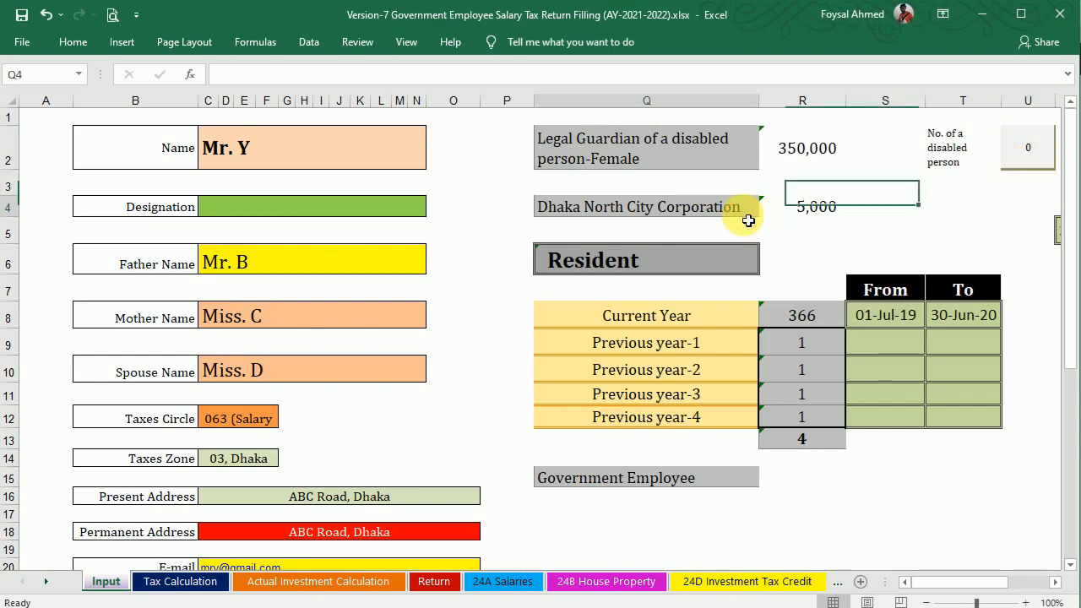
left_click(768, 211)
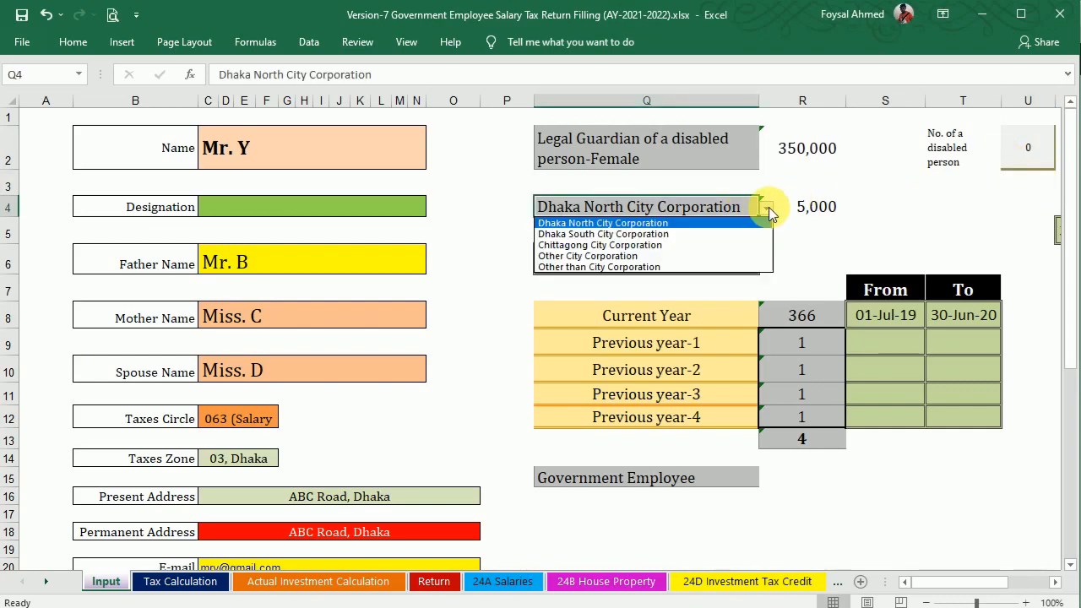
left_click(733, 234)
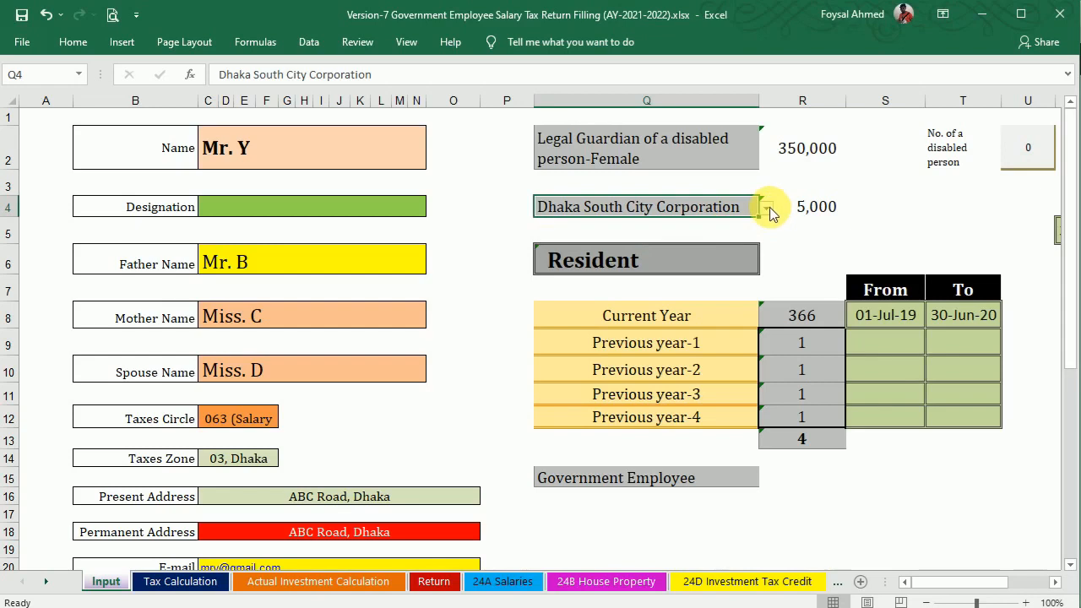
left_click(767, 207)
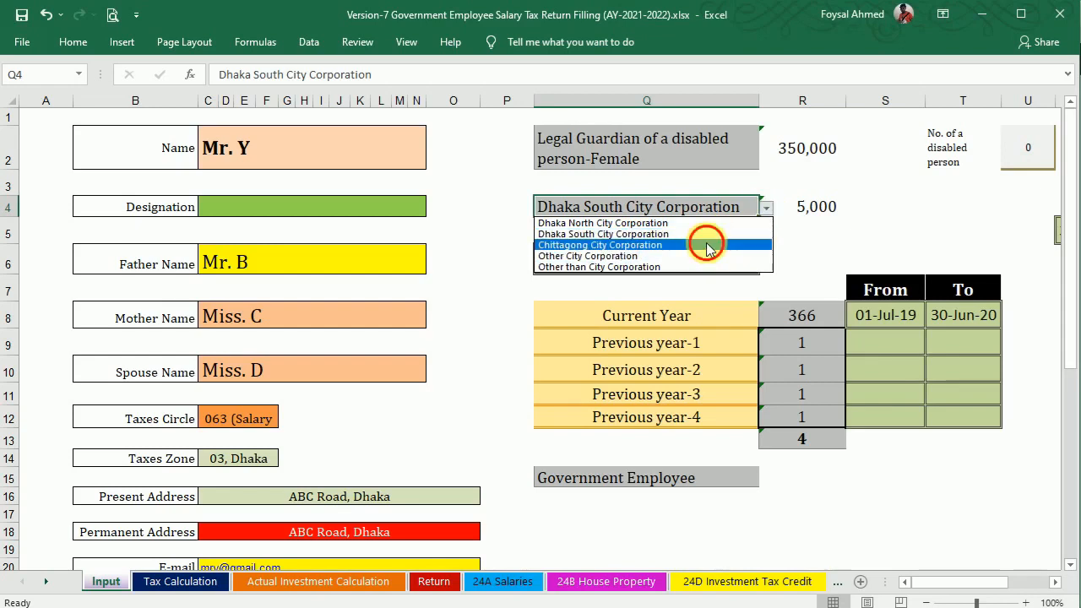
left_click(707, 245)
left_click(765, 211)
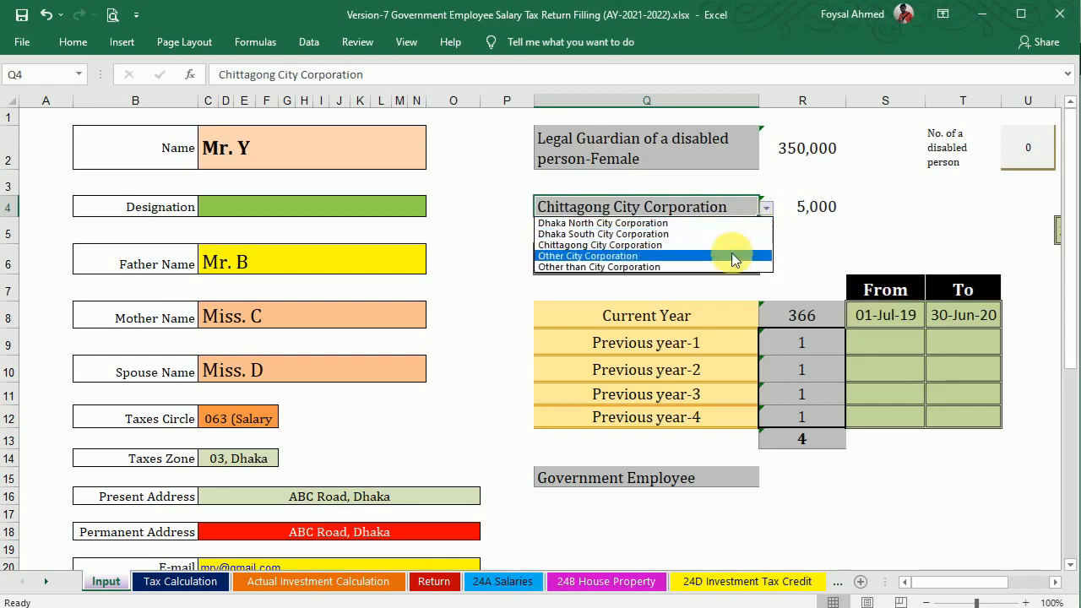
left_click(693, 256)
left_click(766, 209)
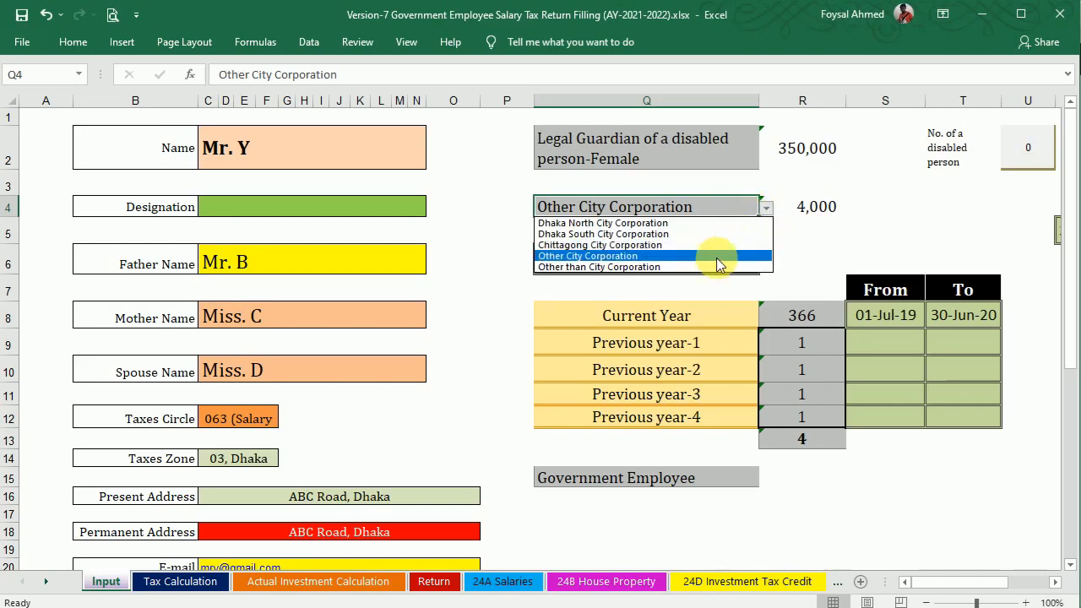
left_click(712, 267)
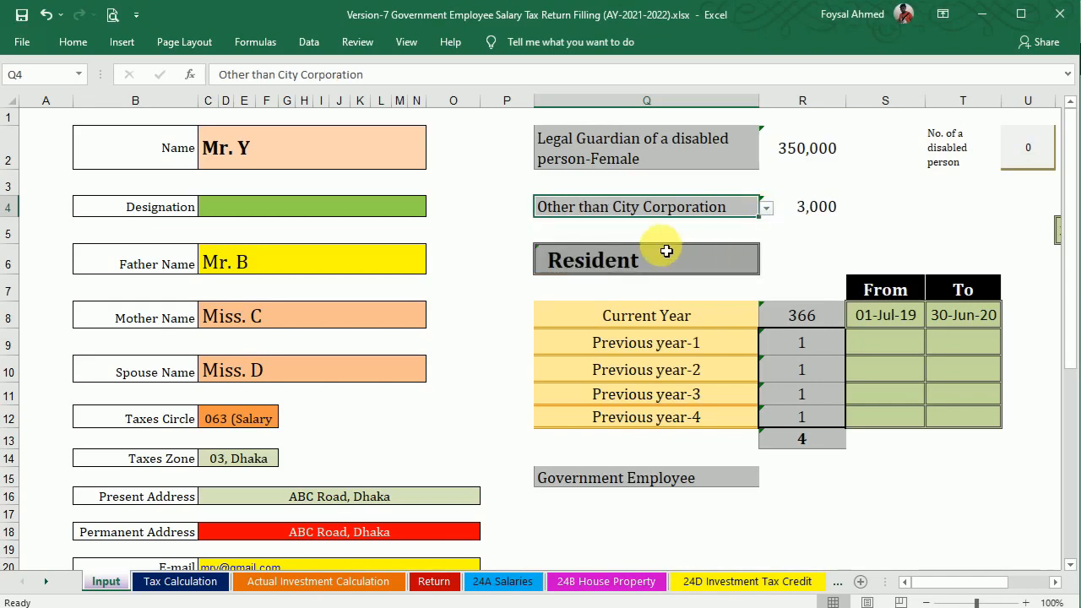
left_click(767, 211)
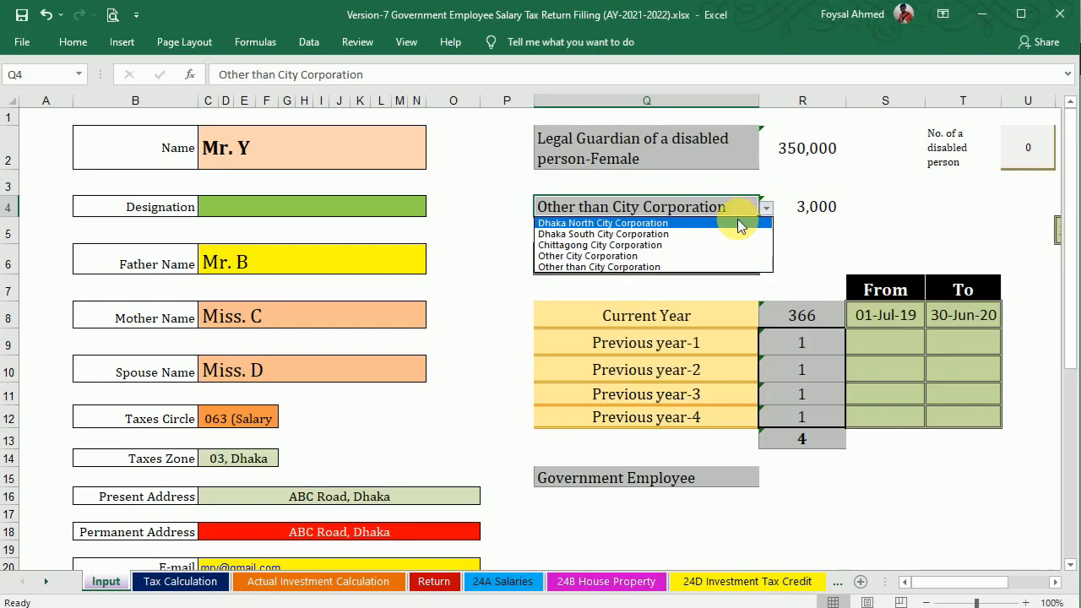
left_click(733, 220)
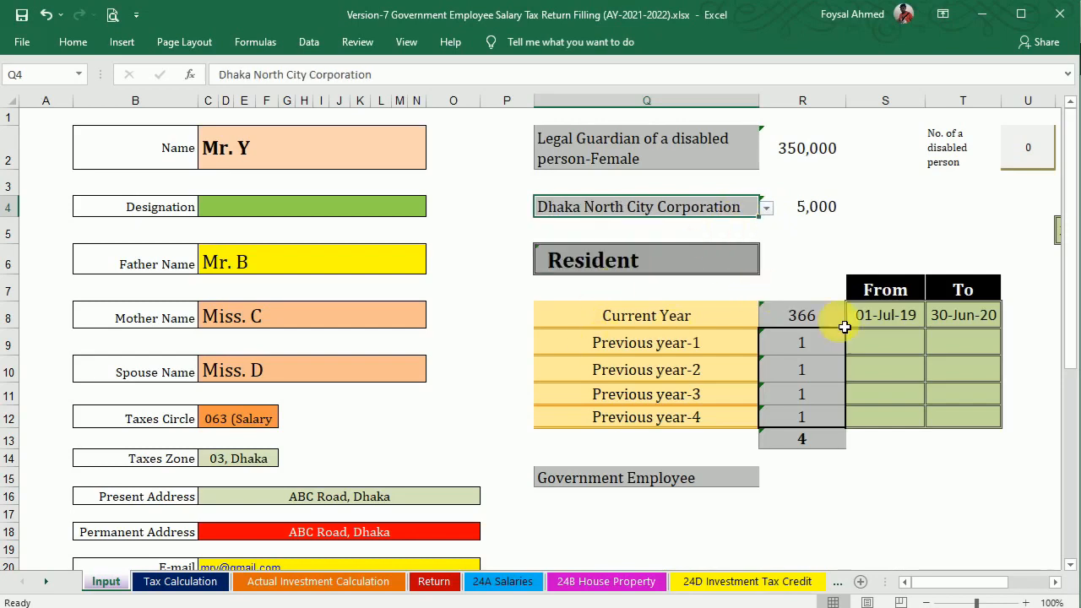
left_click(714, 478)
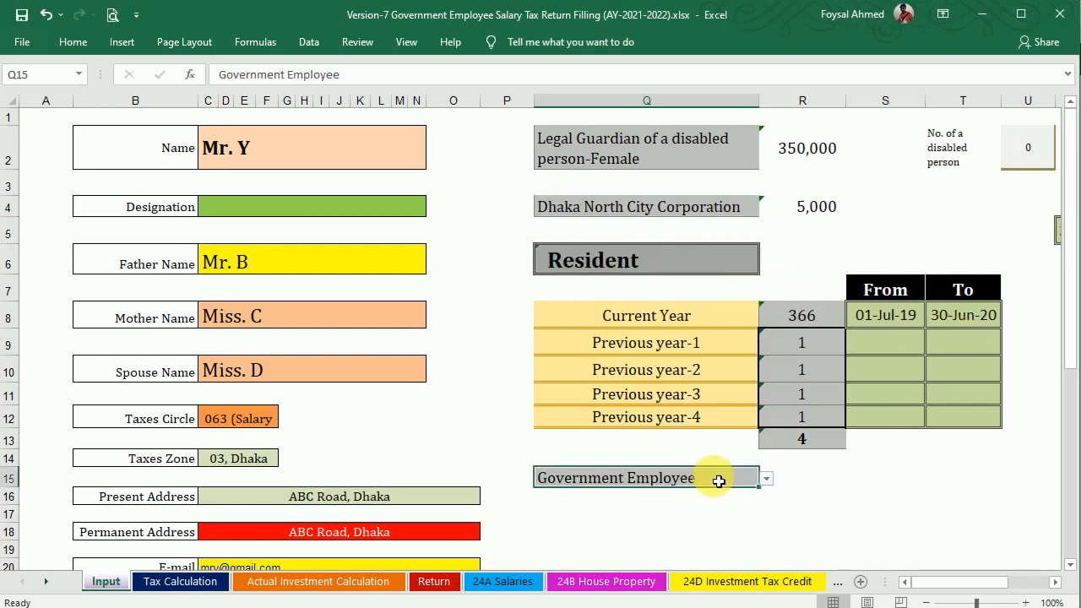
left_click(769, 480)
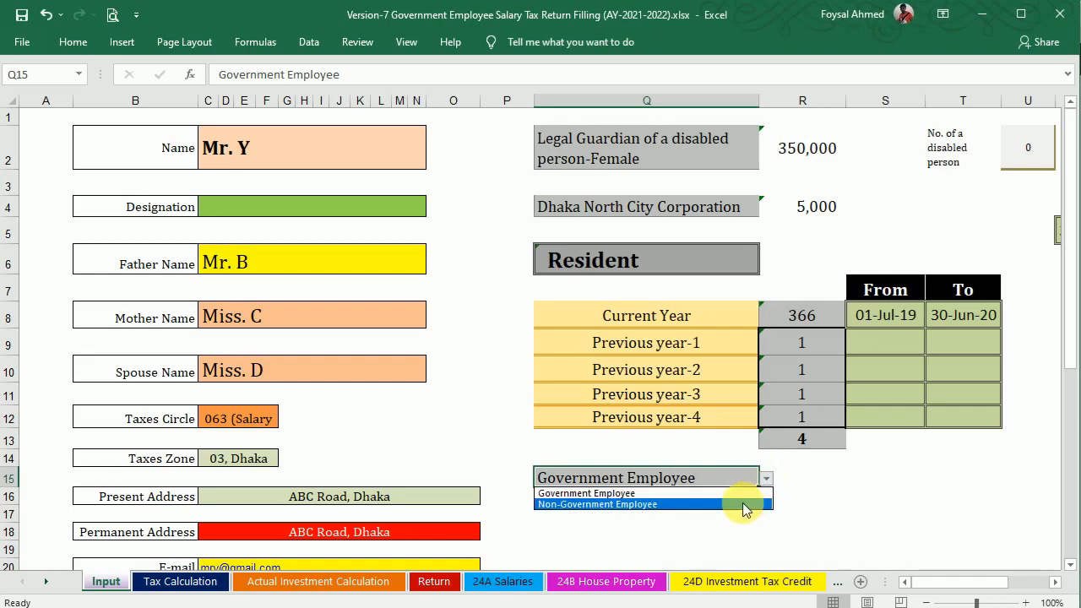
left_click(742, 503)
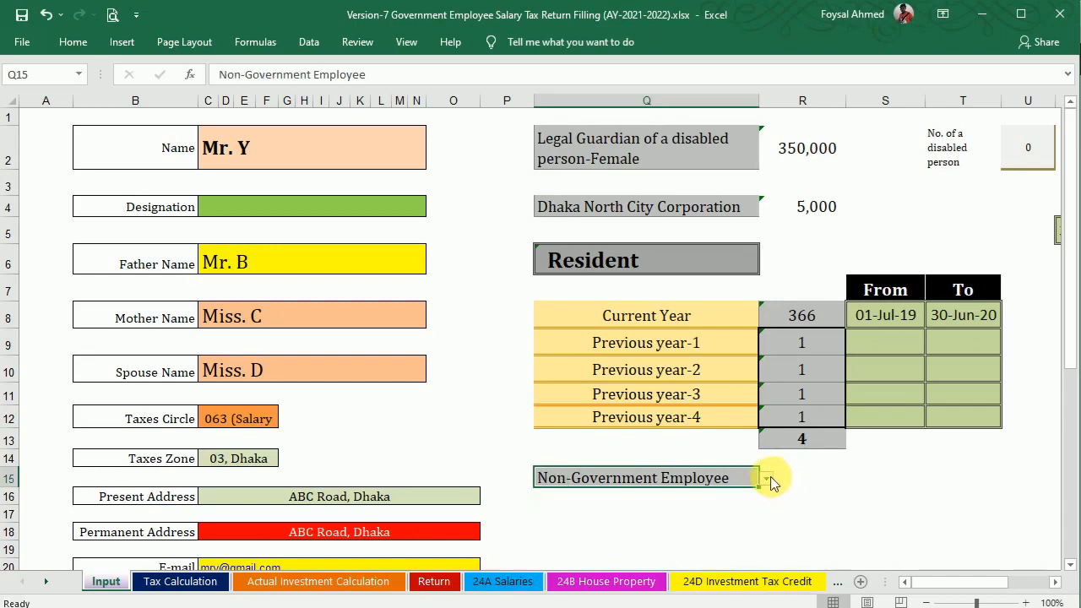
left_click(769, 479)
left_click(700, 493)
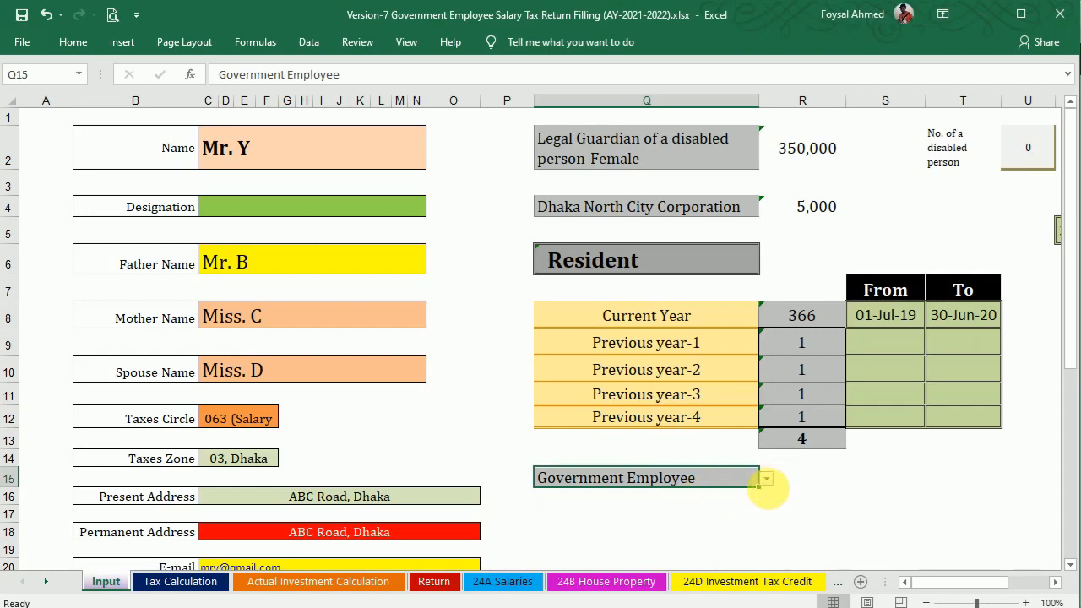
mouse_move(1069, 258)
left_mouse_down()
mouse_move(1073, 287)
mouse_move(1071, 260)
left_mouse_up()
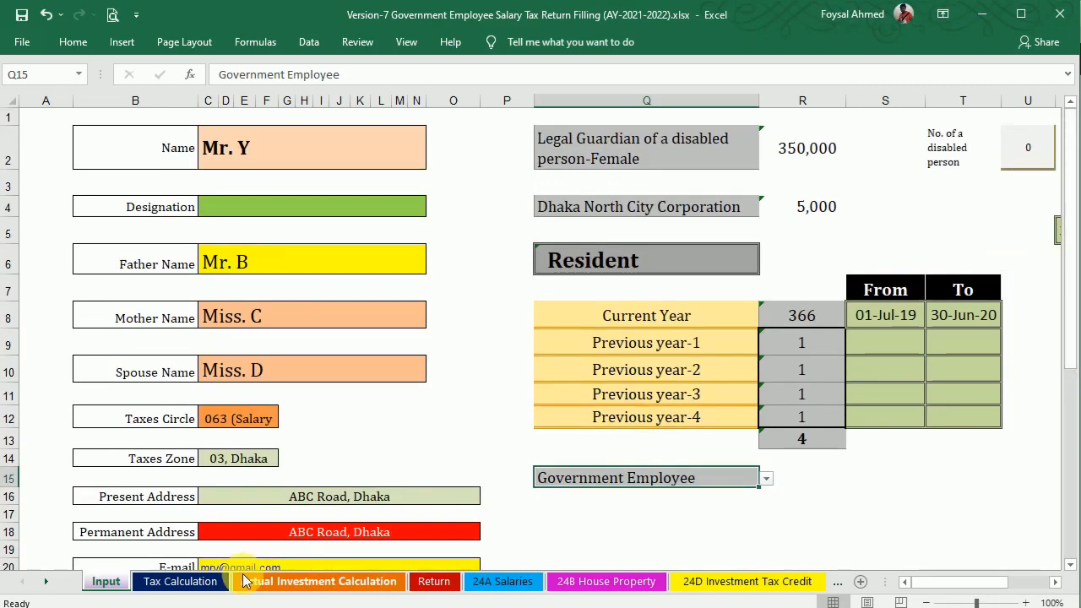
On the Tax Calculation sheet, enter the certificate's 678,000 basic salary in G7.
left_click(168, 582)
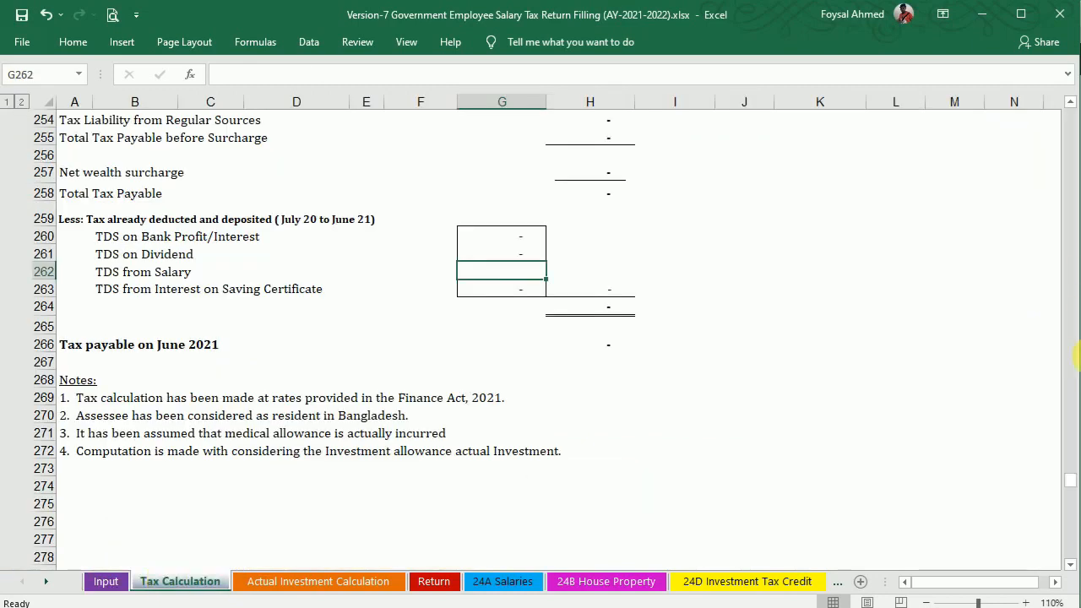
left_click_drag(1071, 480, 1070, 101)
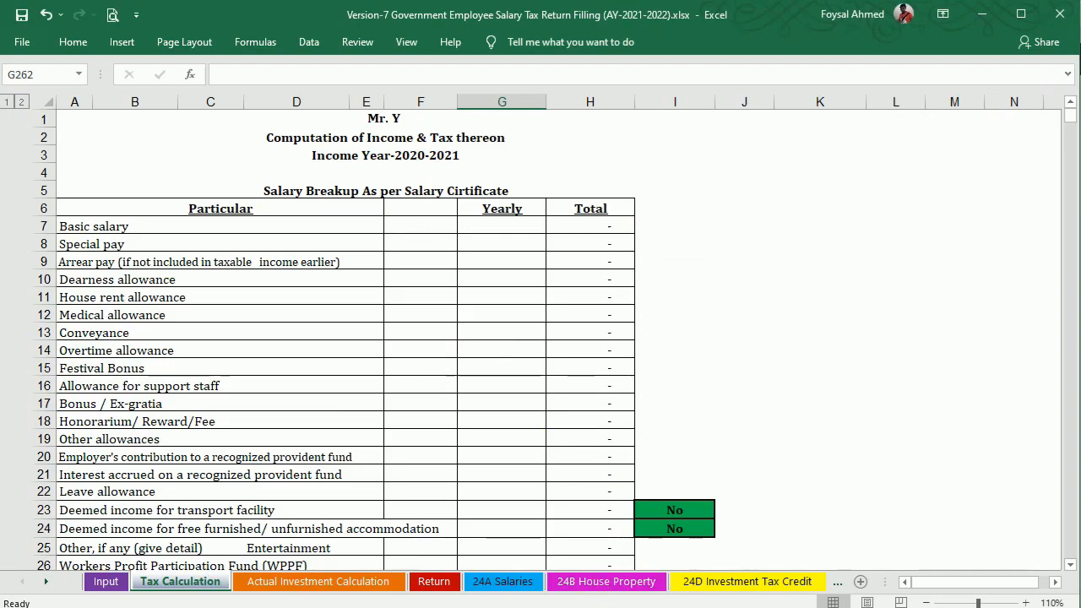
left_click(590, 606)
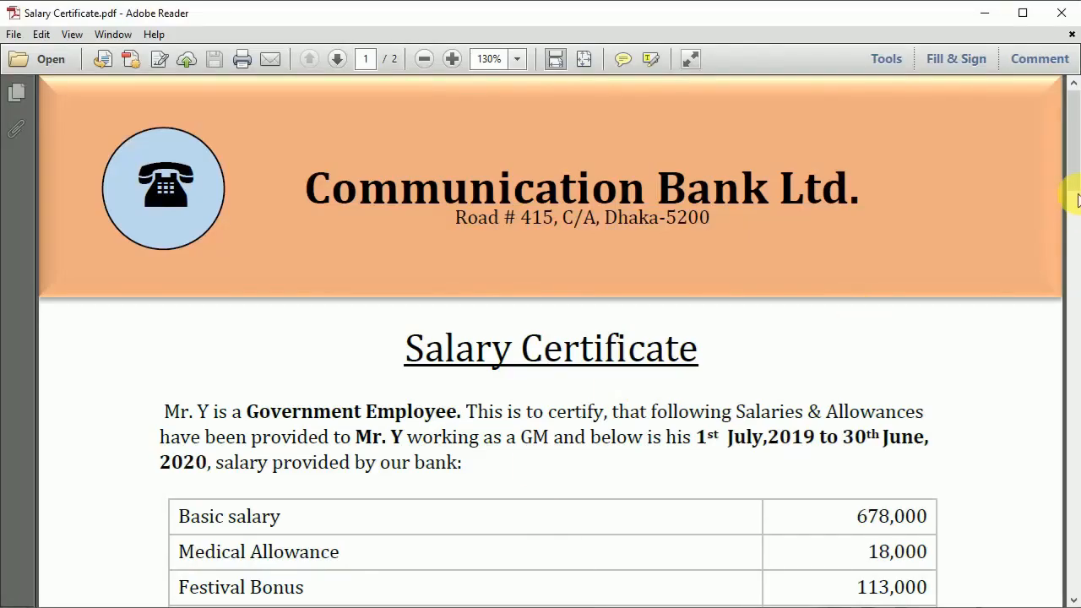
left_click_drag(1079, 161, 1071, 193)
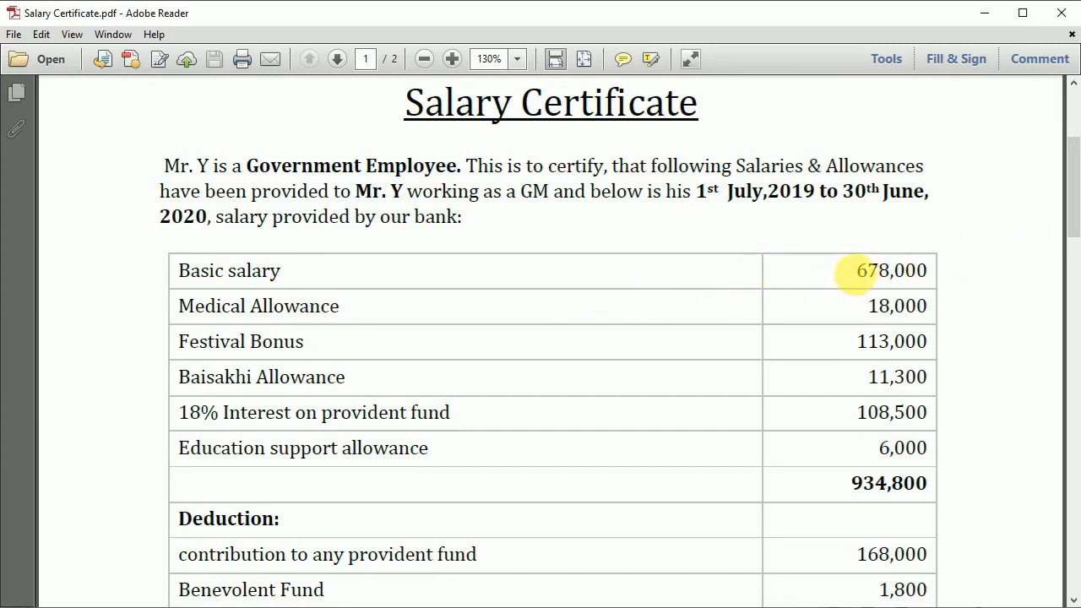
left_click_drag(856, 274, 929, 270)
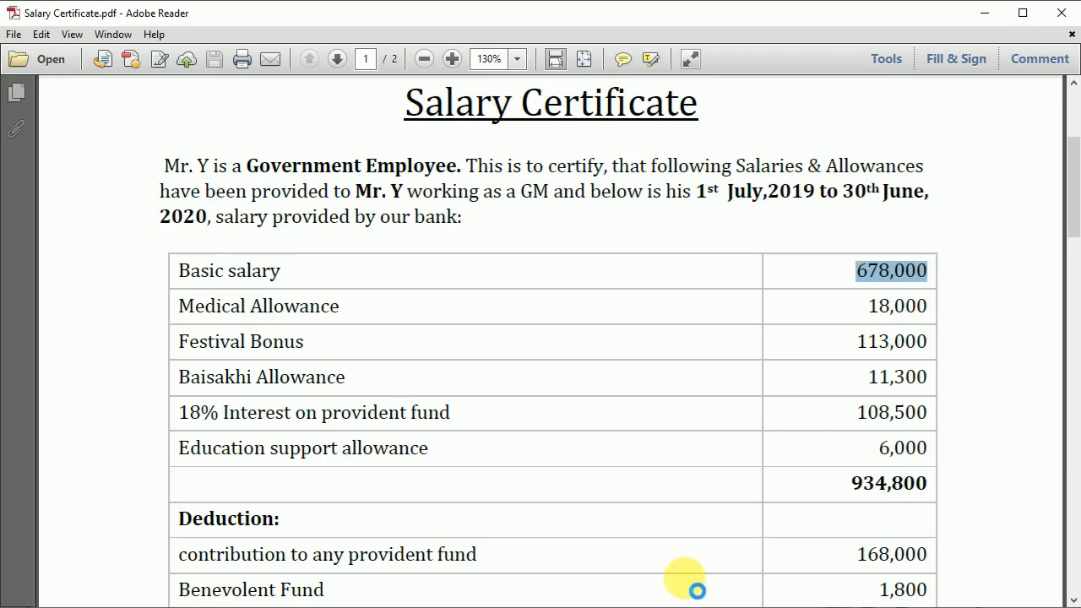
key("alt+Tab")
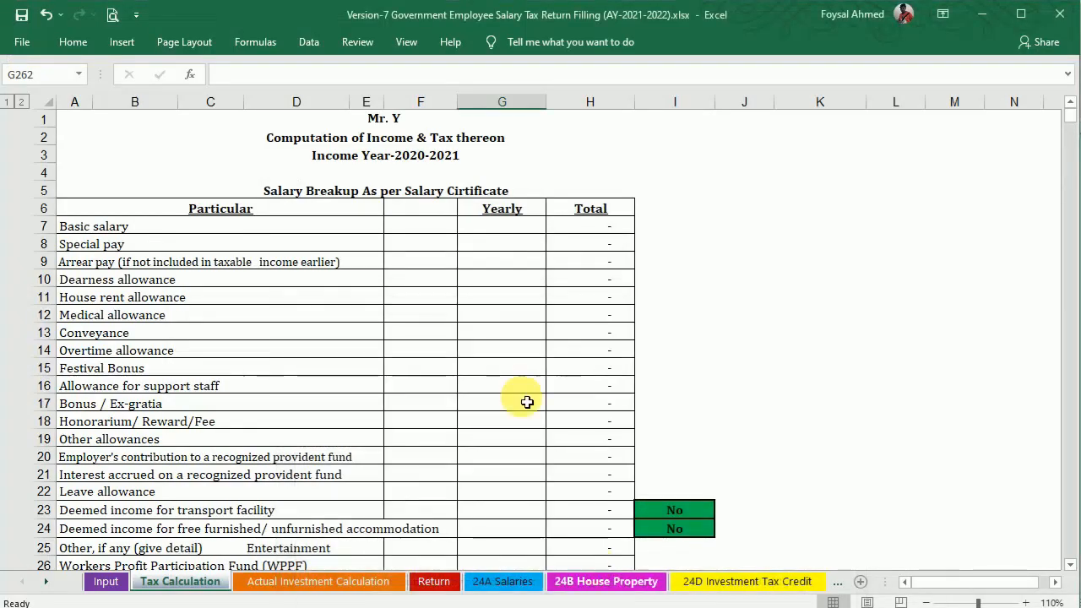
left_click(490, 226)
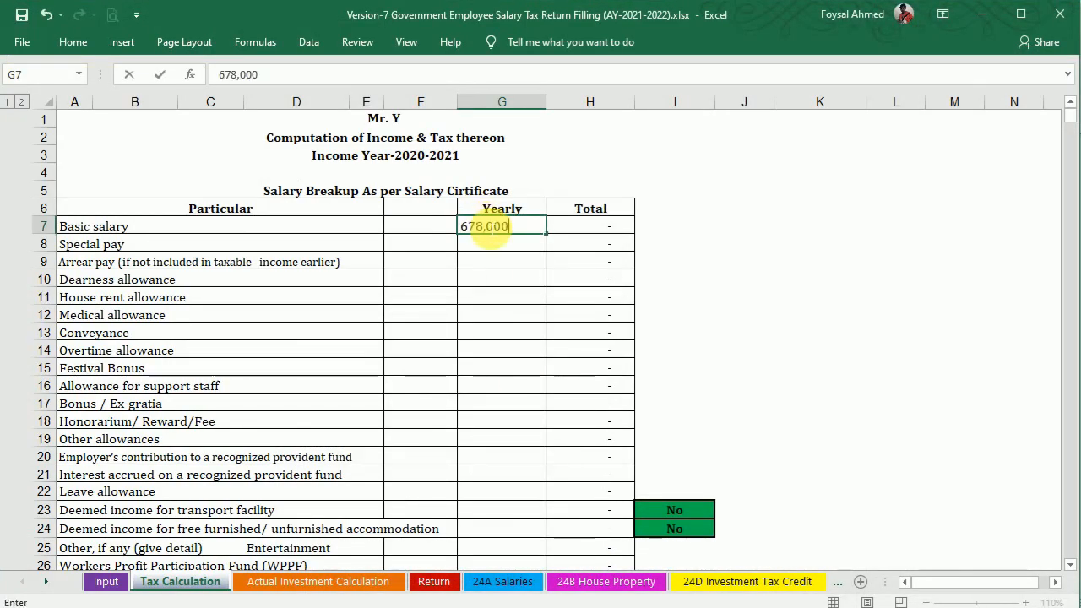
key("Return")
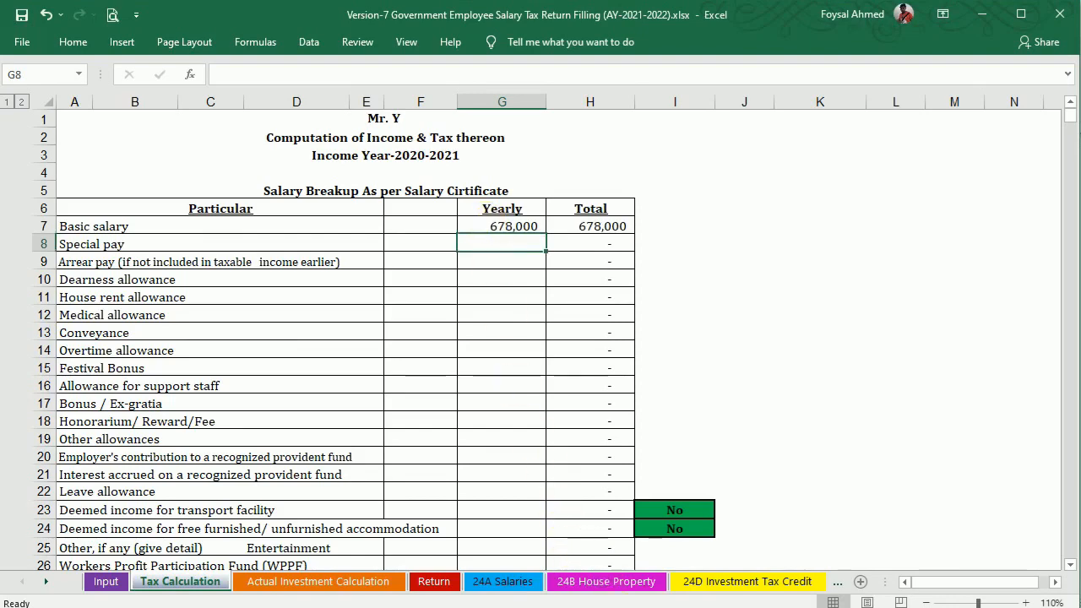
Enter the 18,000 medical allowance from the certificate in G12.
key("alt+Tab")
left_click_drag(867, 306, 917, 306)
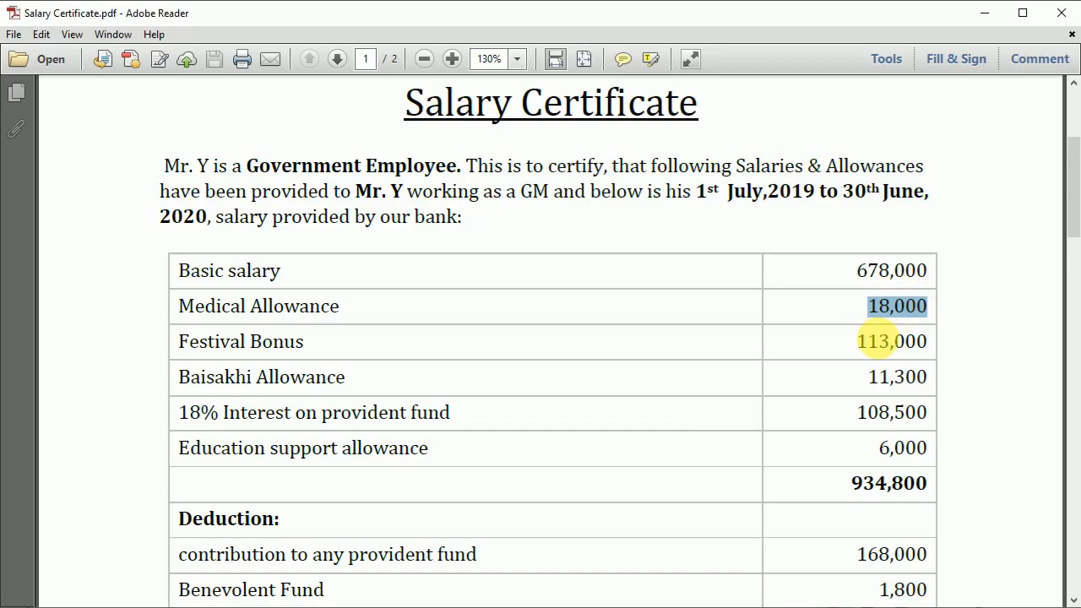
left_click(608, 607)
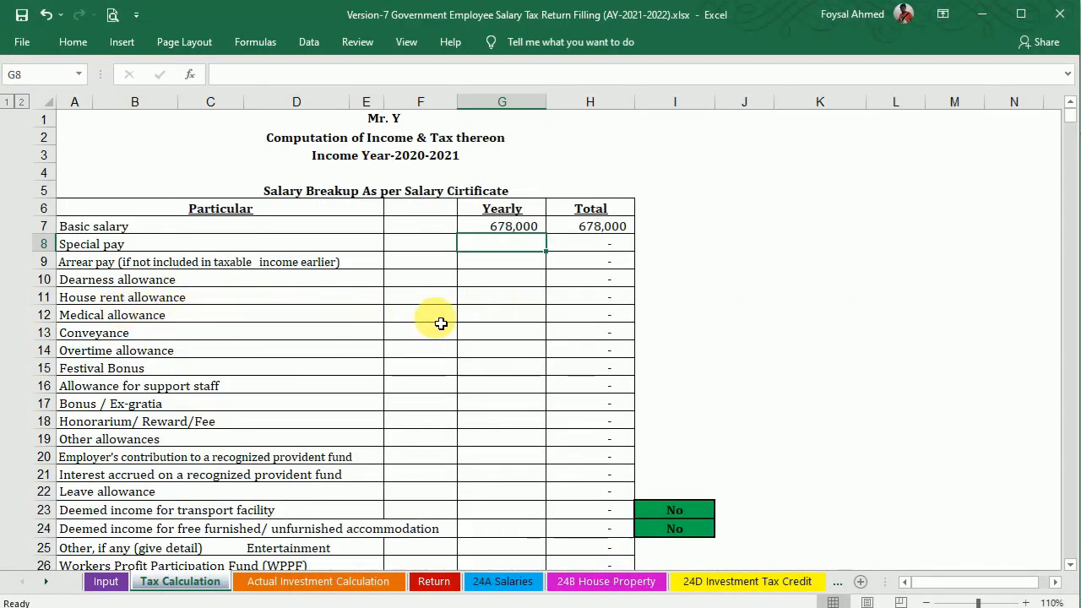
left_click(488, 317)
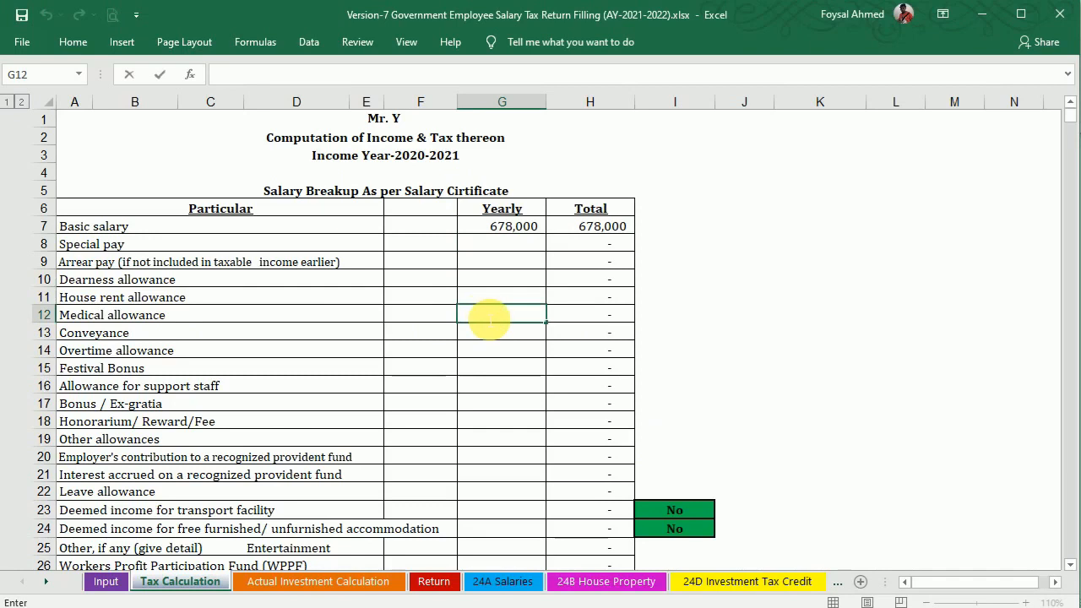
key("Return")
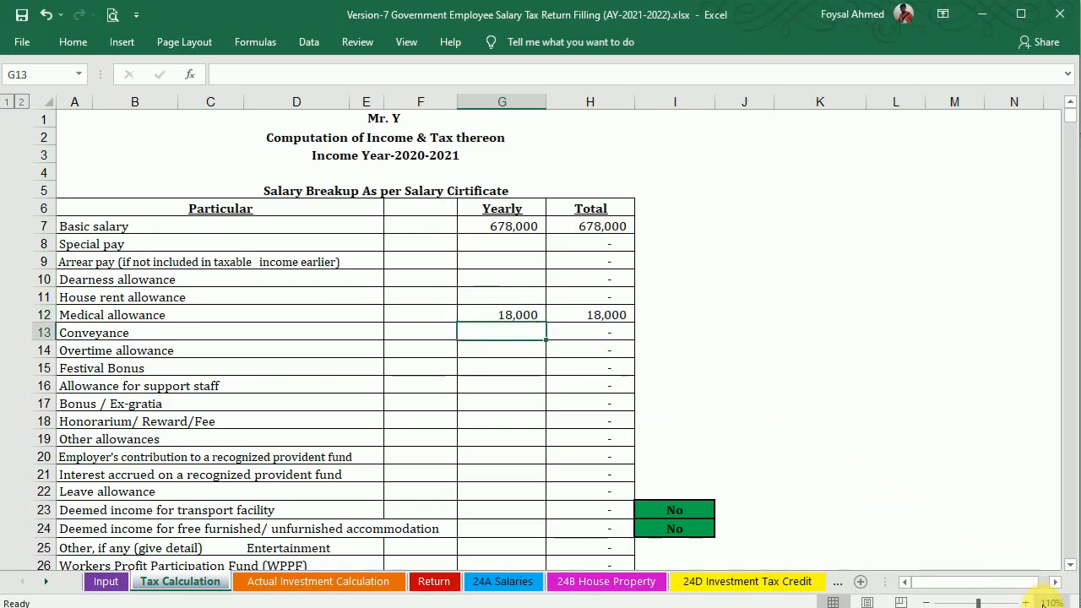
Zoom the sheet to 140% and enter the 113,000 festival bonus in G15.
left_click(1026, 601)
left_click(1025, 602)
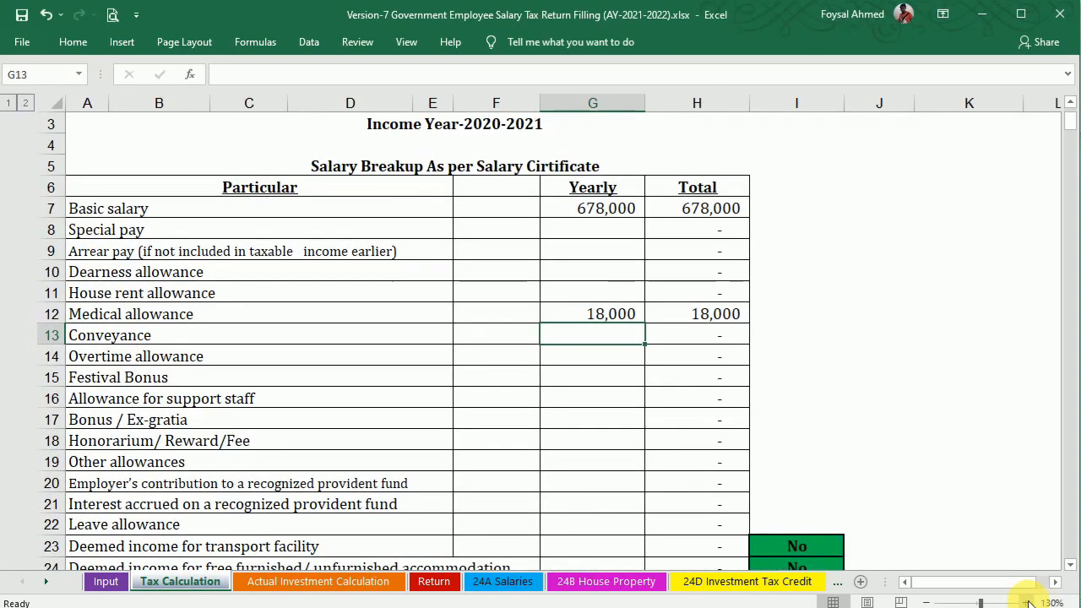
left_click(1026, 602)
left_click_drag(929, 582, 900, 581)
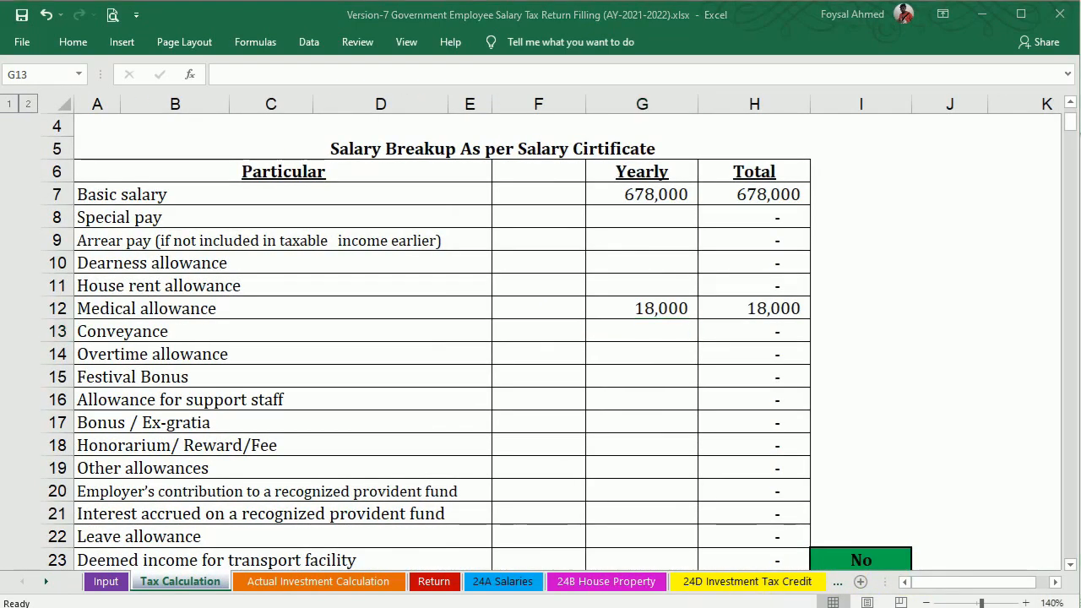
key("alt+Tab")
left_click_drag(856, 343, 928, 343)
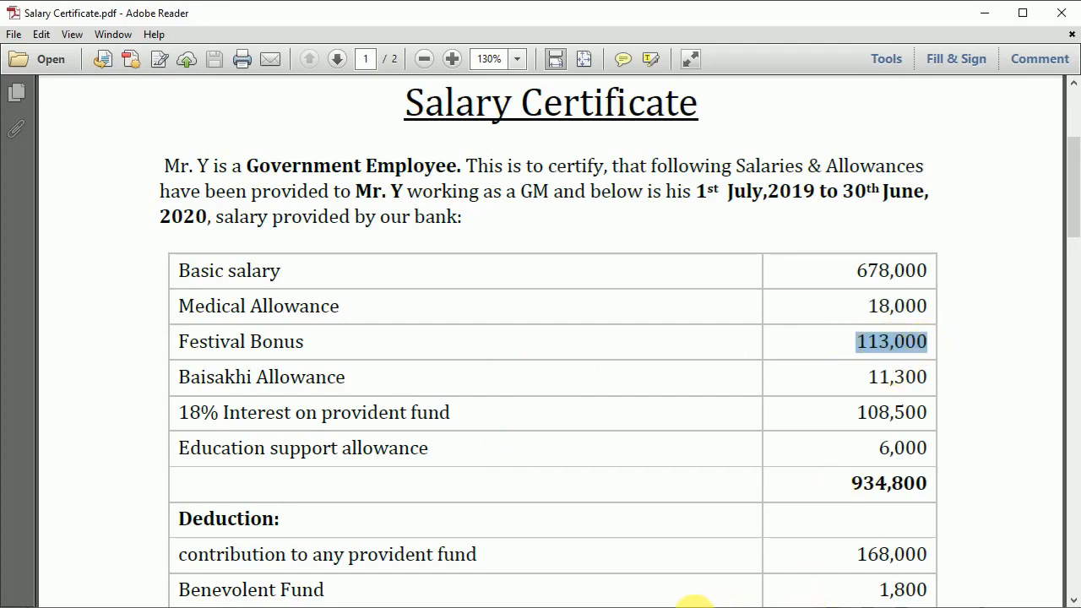
key("alt+Tab")
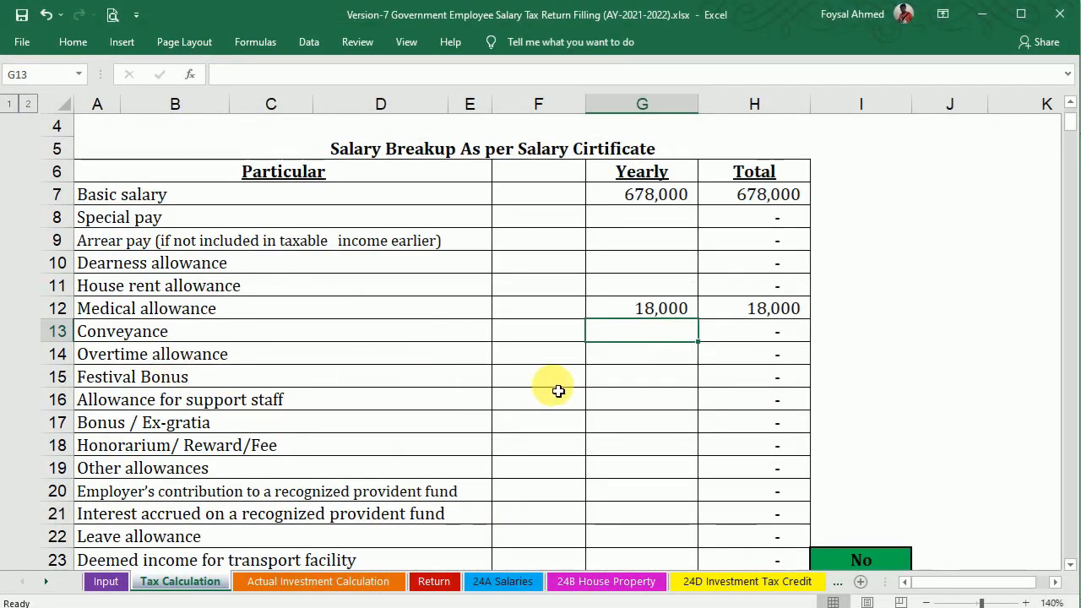
left_click(637, 380)
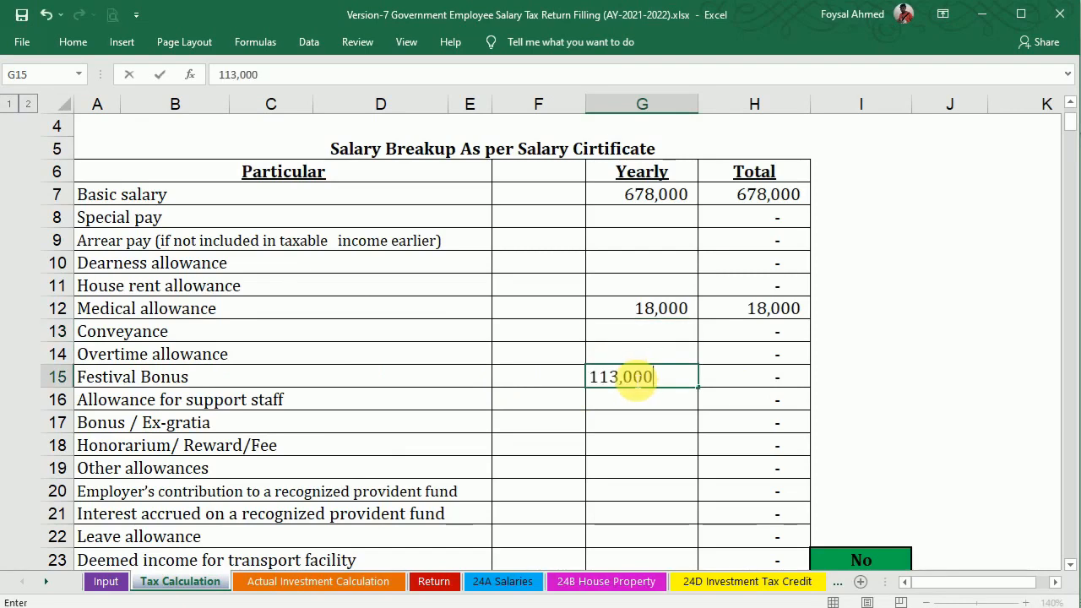
key("Tab")
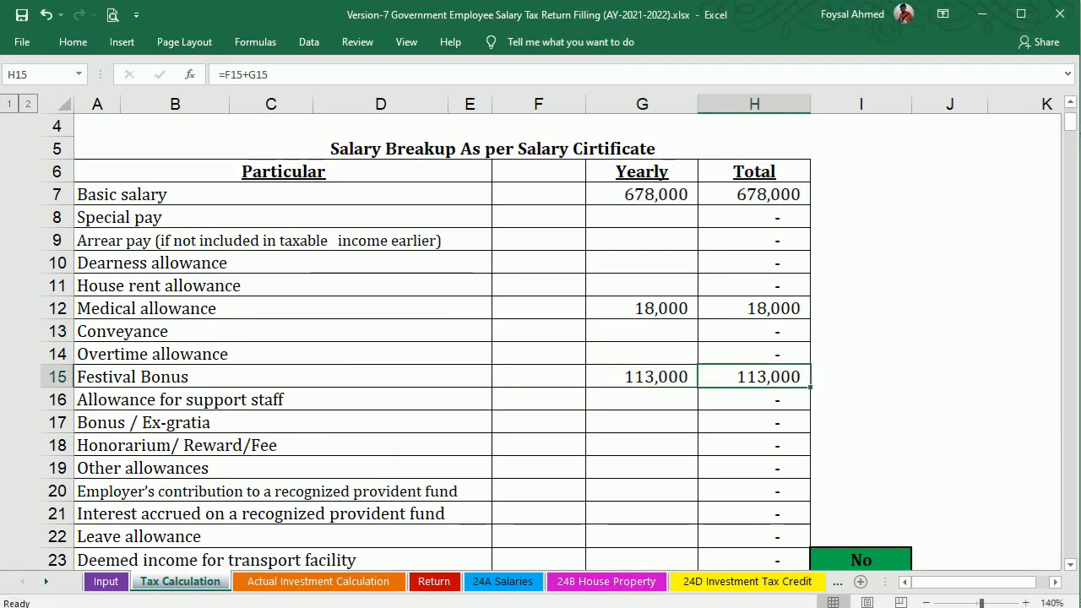
Enter the 11,300 Baisakhi allowance under Other allowances in G19.
key("alt+Tab")
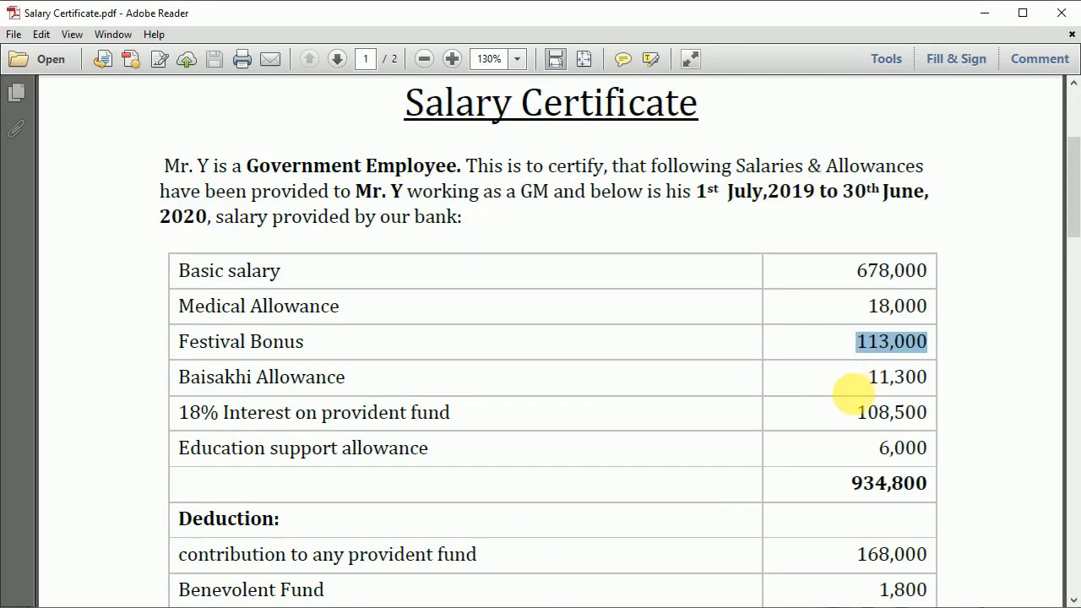
left_click_drag(868, 377, 927, 378)
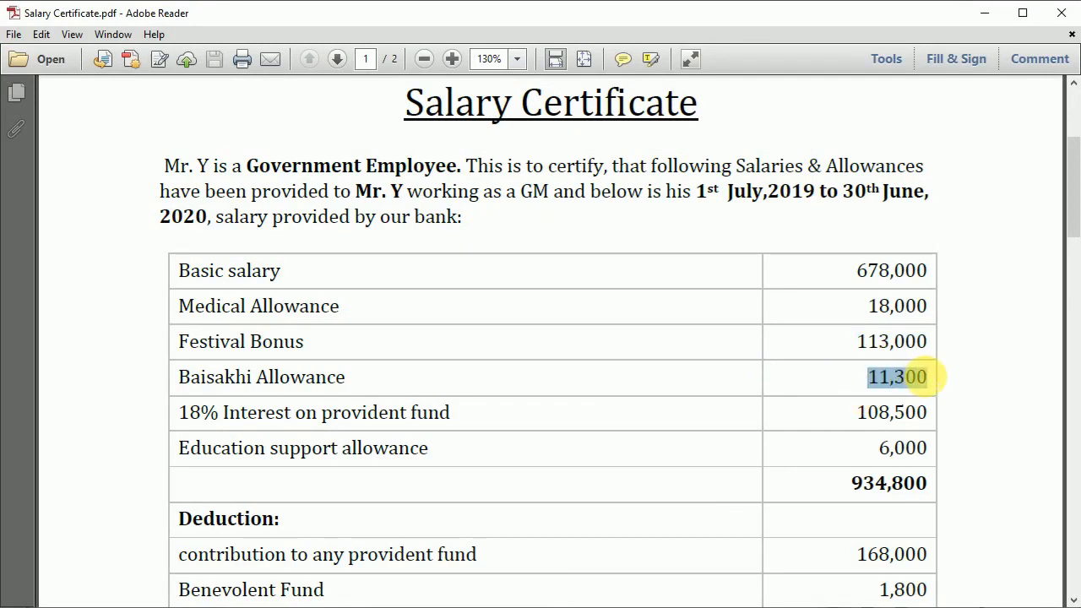
key("alt+Tab")
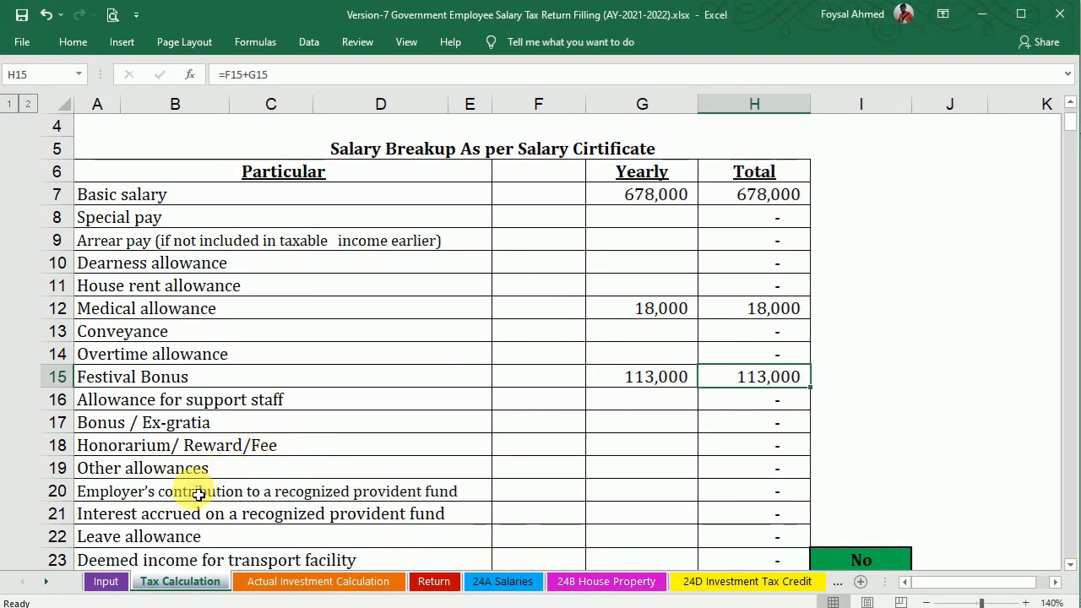
left_click(618, 475)
type("11,300")
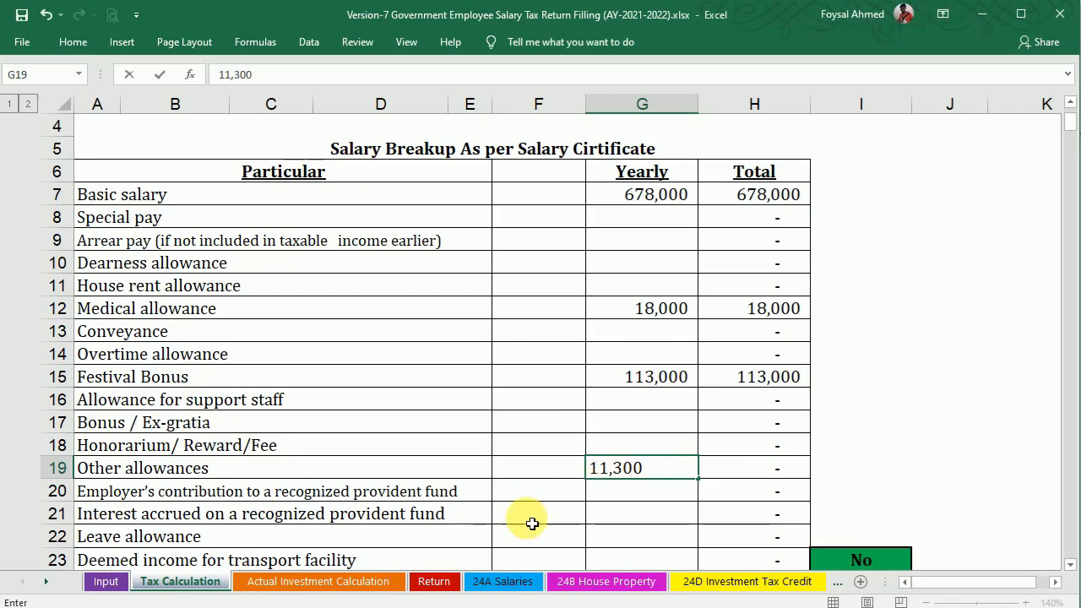
key("Return")
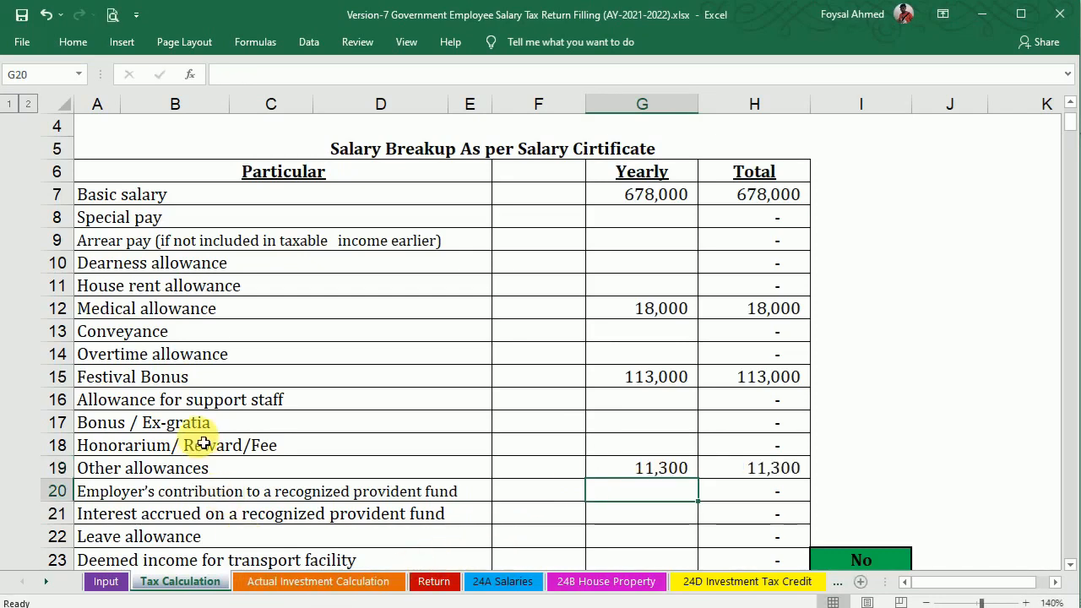
left_click(252, 470)
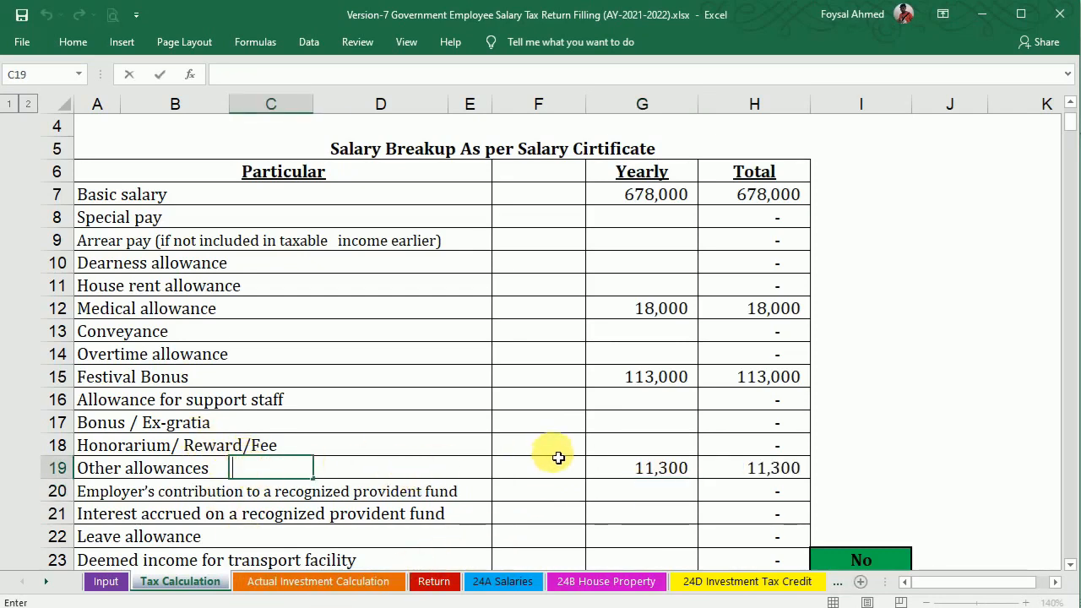
left_click(558, 452)
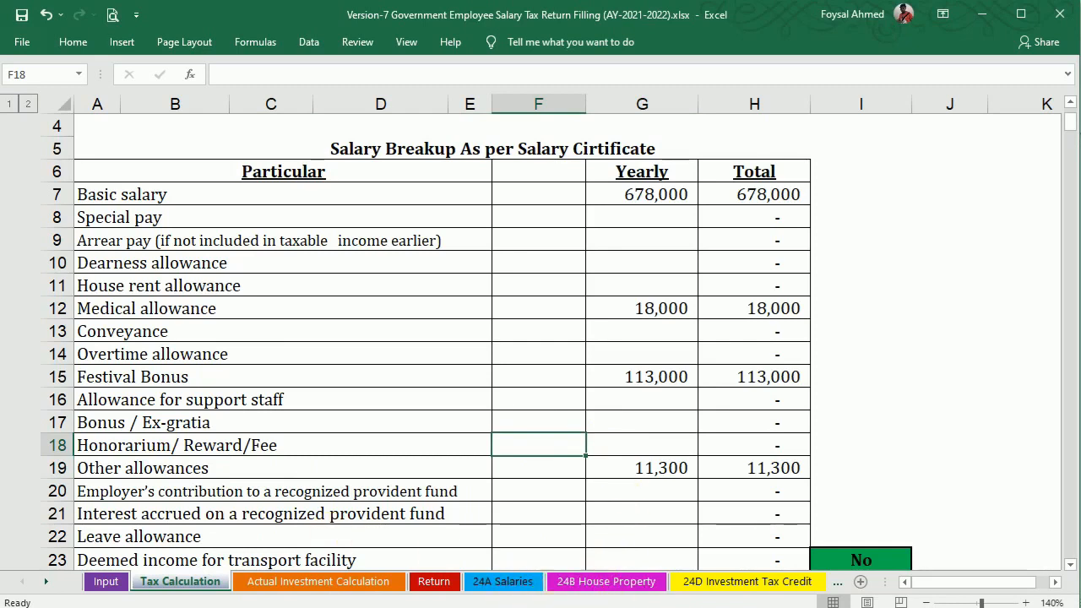
Paste the certificate's 108,500 provident fund interest into G21.
key("alt+Tab")
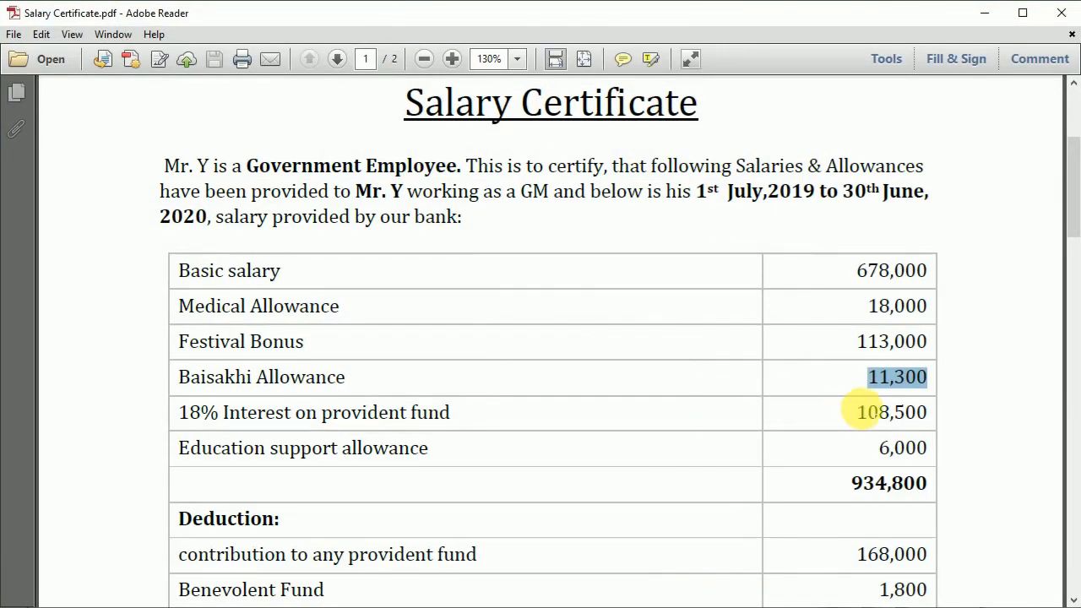
left_click_drag(857, 412, 915, 413)
key("ctrl+c")
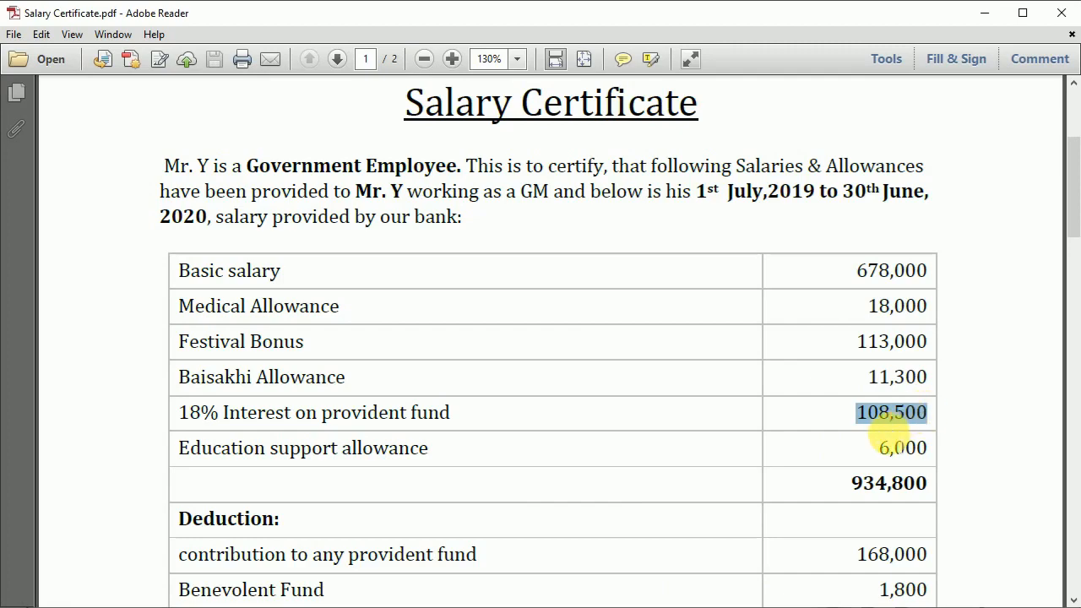
key("alt+Tab")
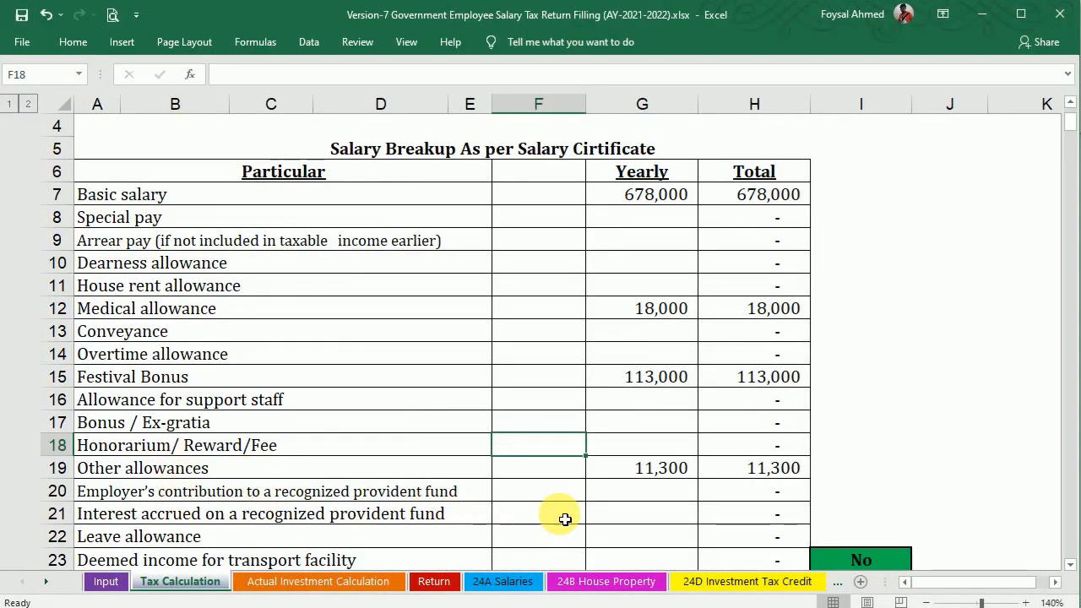
left_click(611, 515)
key("ctrl+v")
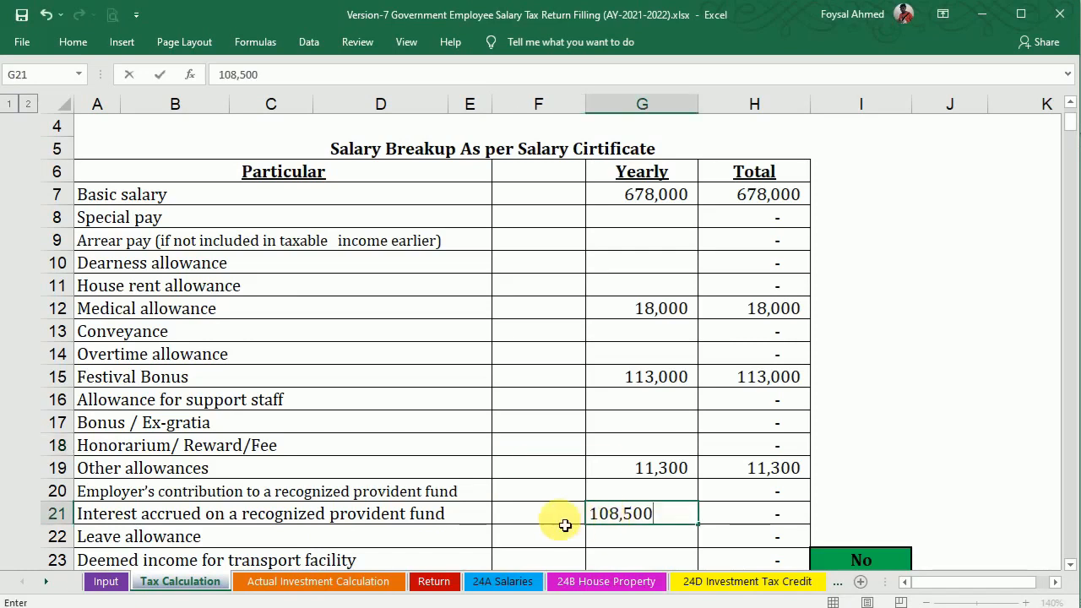
key("Return")
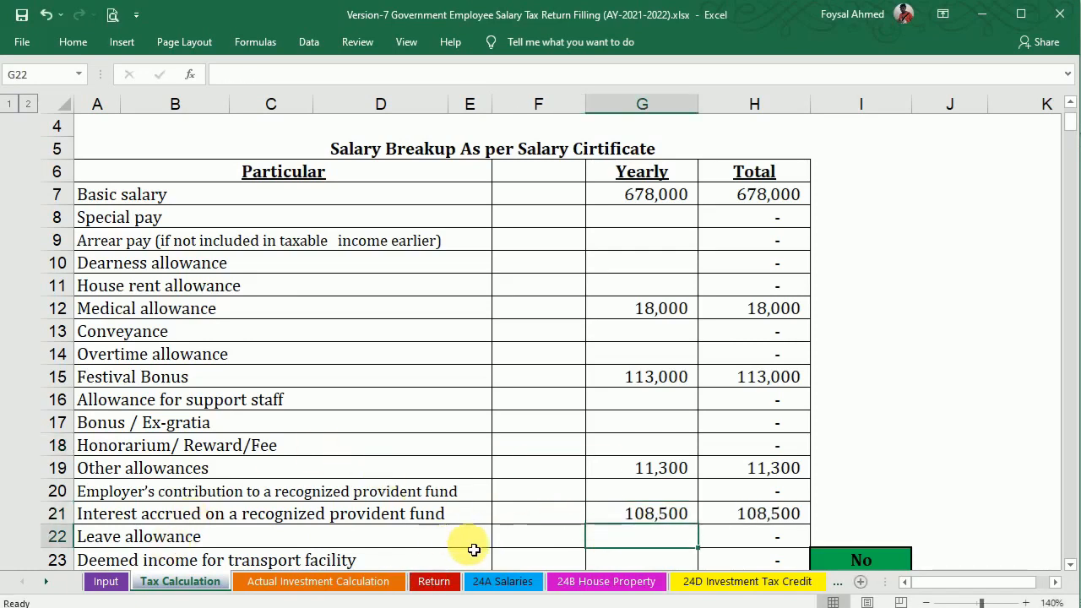
Find the 6,000 education support amount on the salary certificate.
left_click(596, 607)
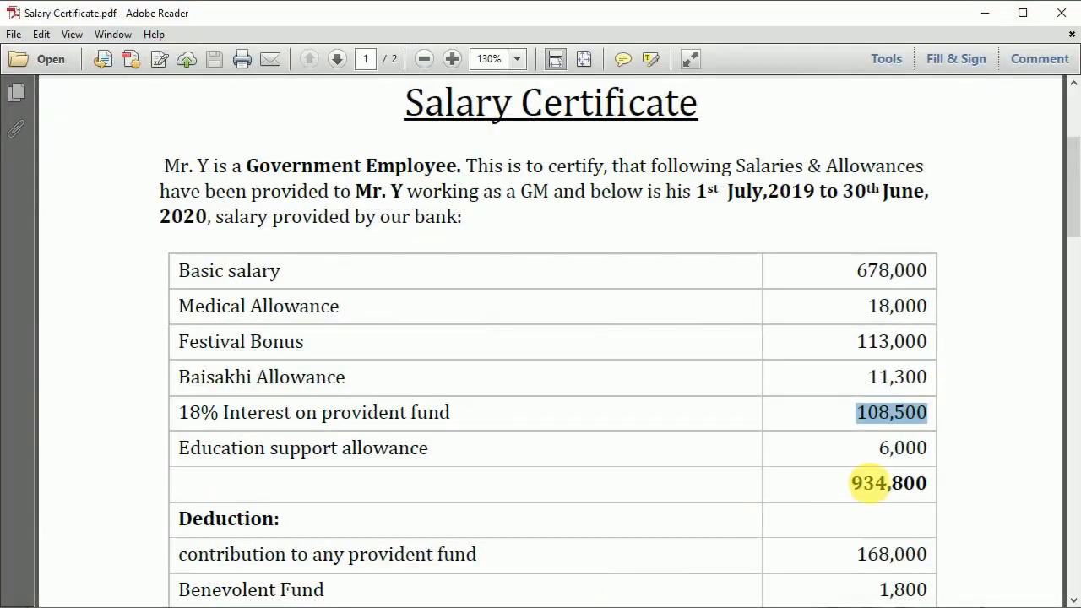
left_click_drag(1075, 212, 1075, 243)
left_click_drag(878, 282, 928, 285)
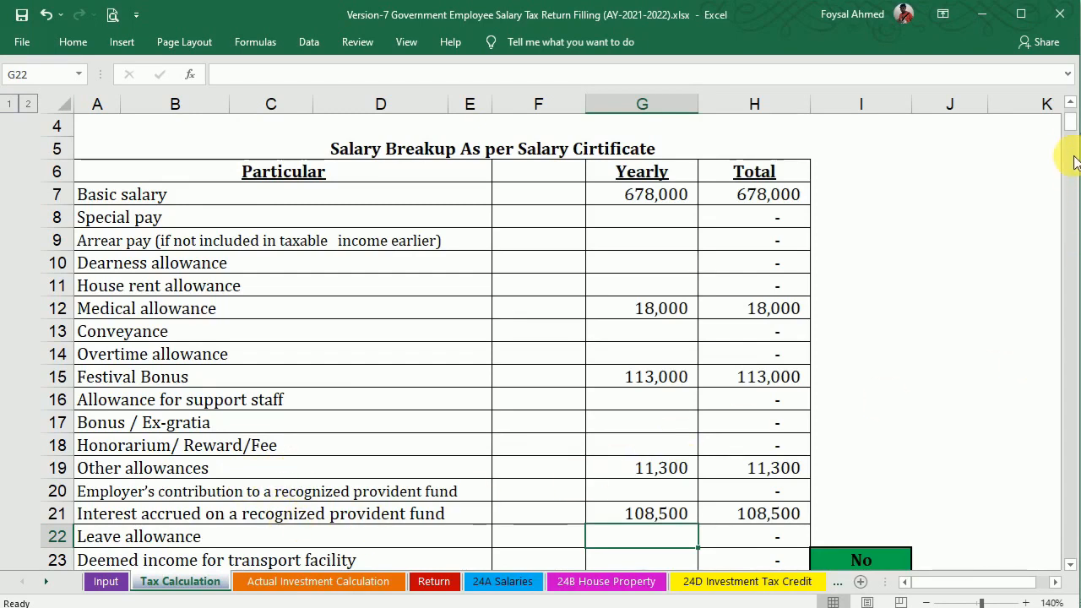
mouse_move(1073, 135)
left_mouse_down()
mouse_move(1073, 121)
mouse_move(1073, 137)
left_mouse_up()
Enter 6,000 in G25 and rename the D25 description to Education Support All.
left_click(622, 493)
double_click(623, 494)
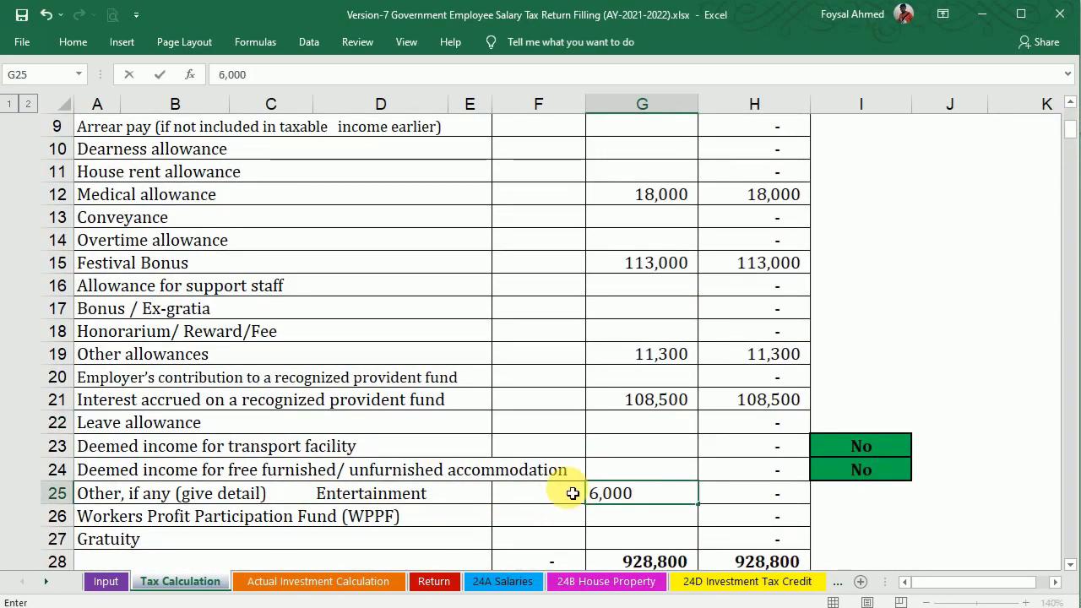
double_click(357, 499)
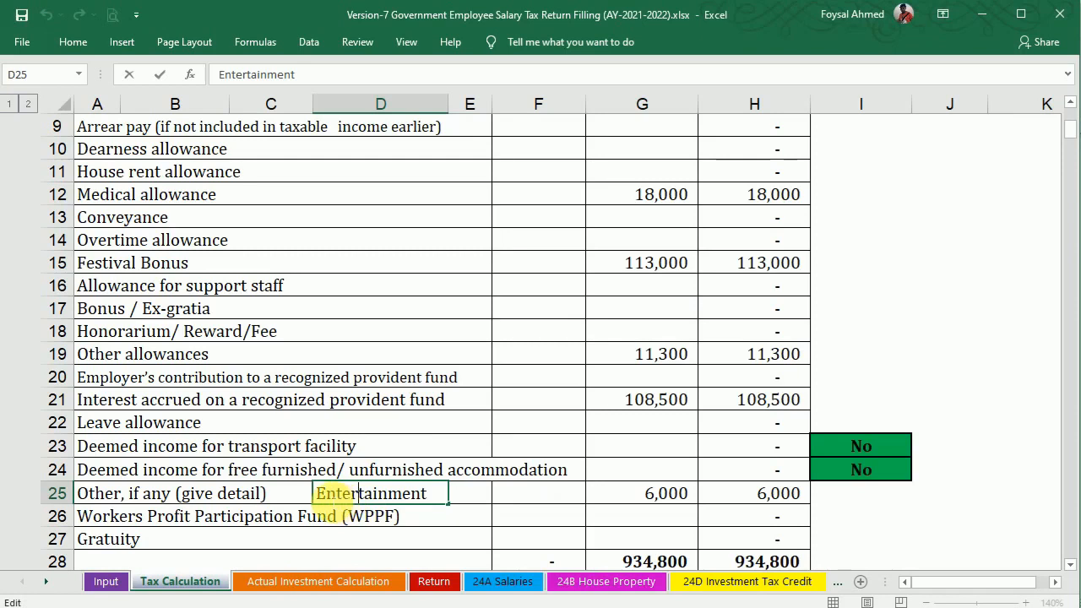
double_click(360, 498)
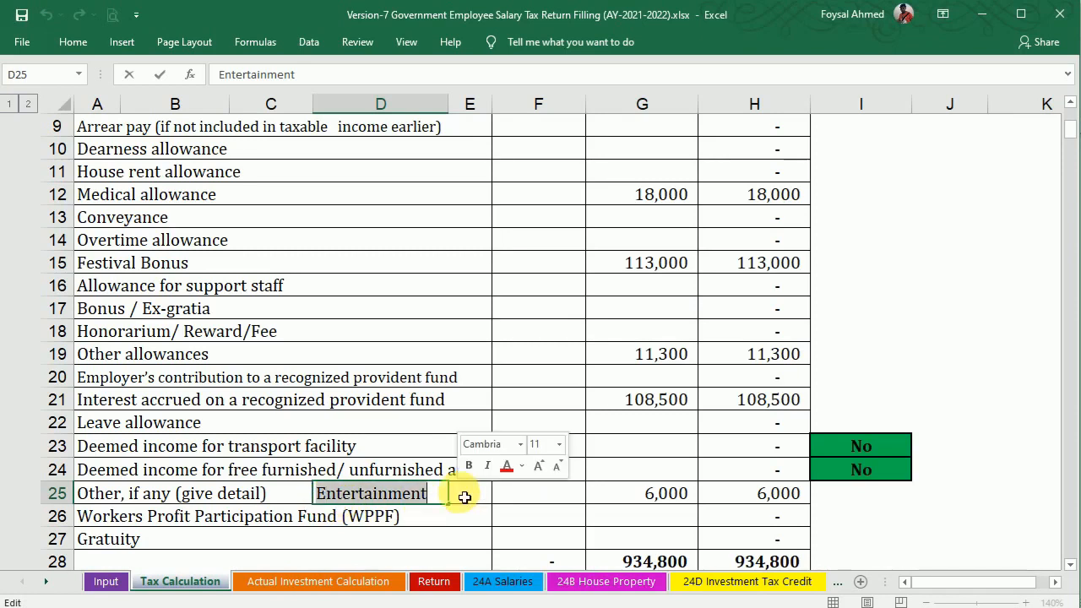
type("Other")
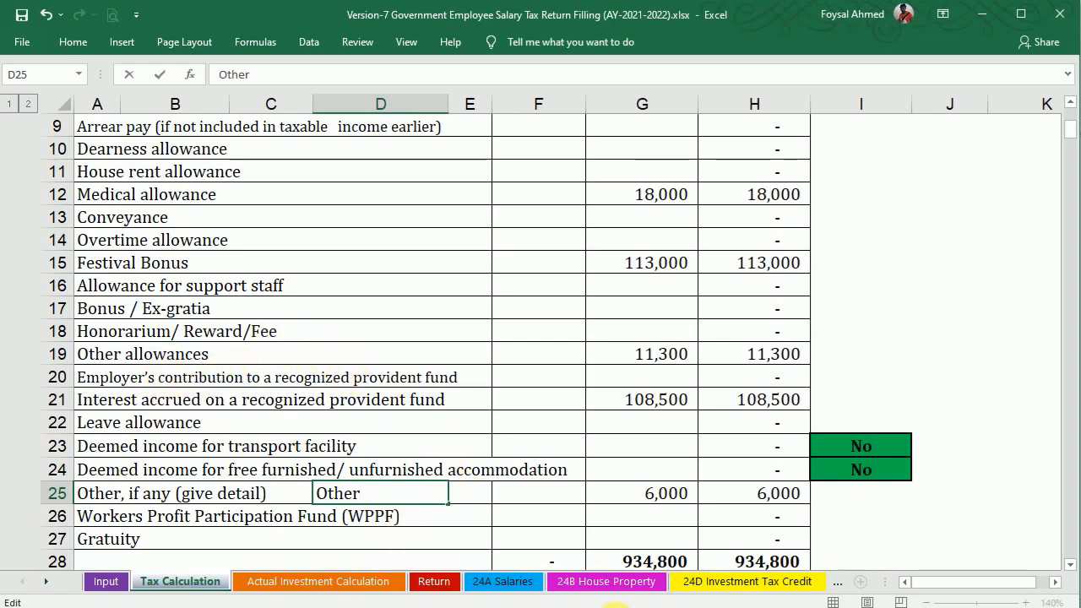
left_click(616, 606)
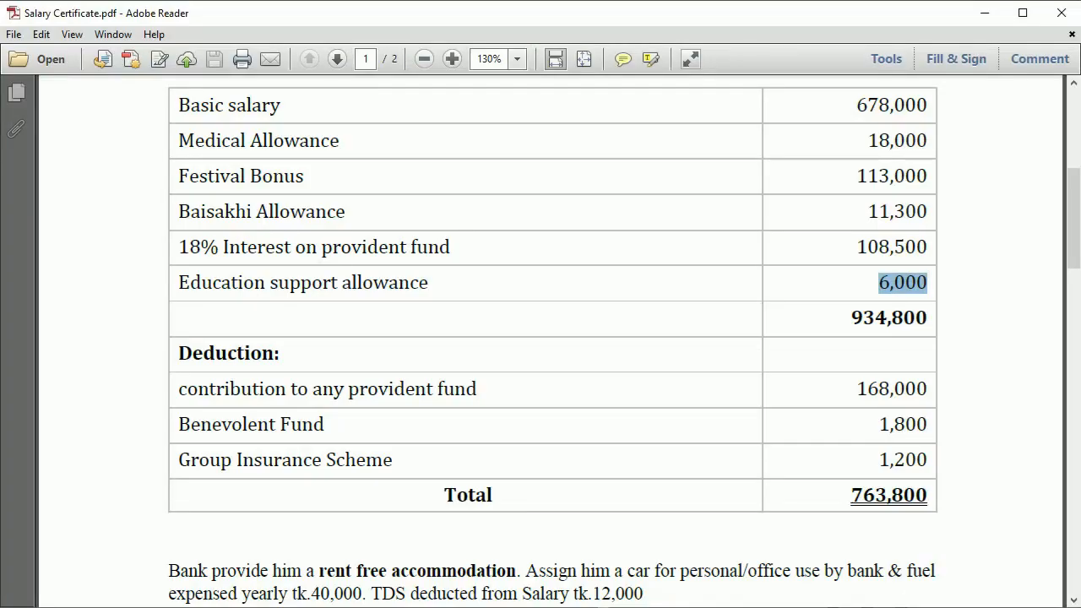
left_click(616, 607)
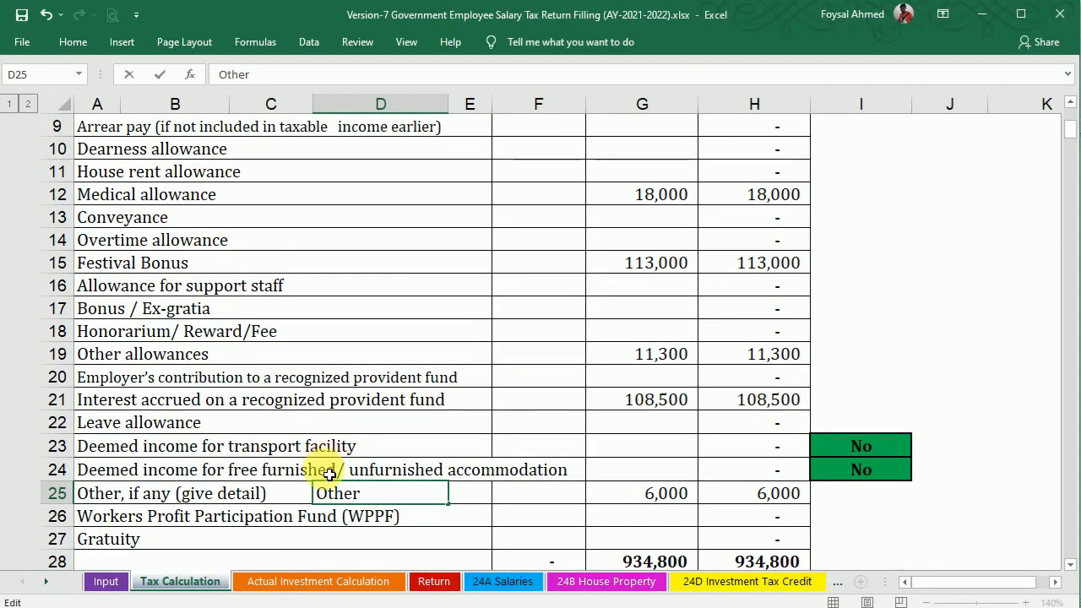
left_click_drag(320, 498, 397, 496)
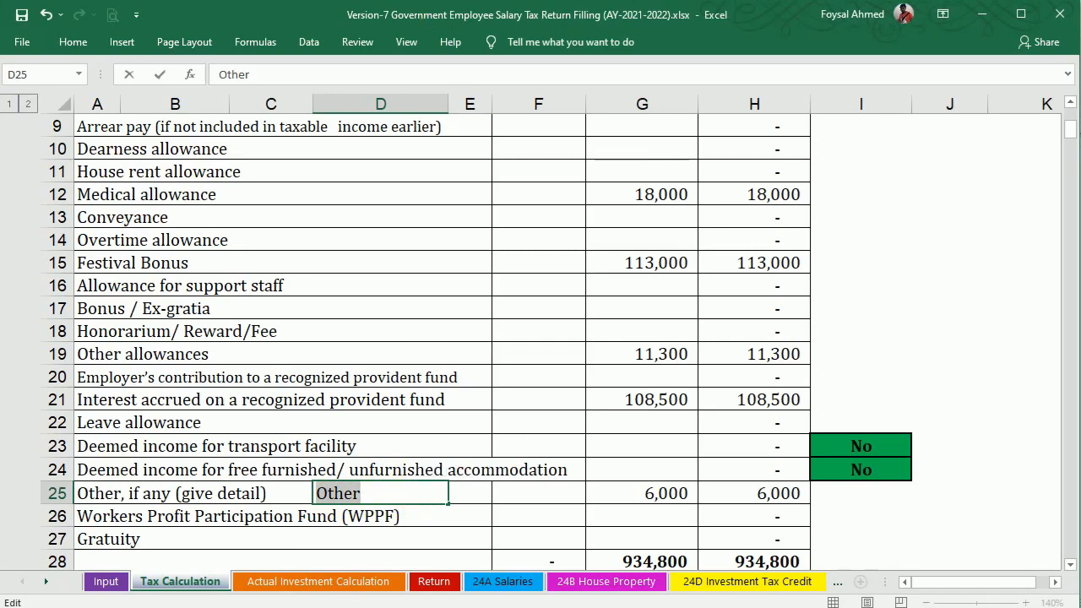
type("Education Support All.")
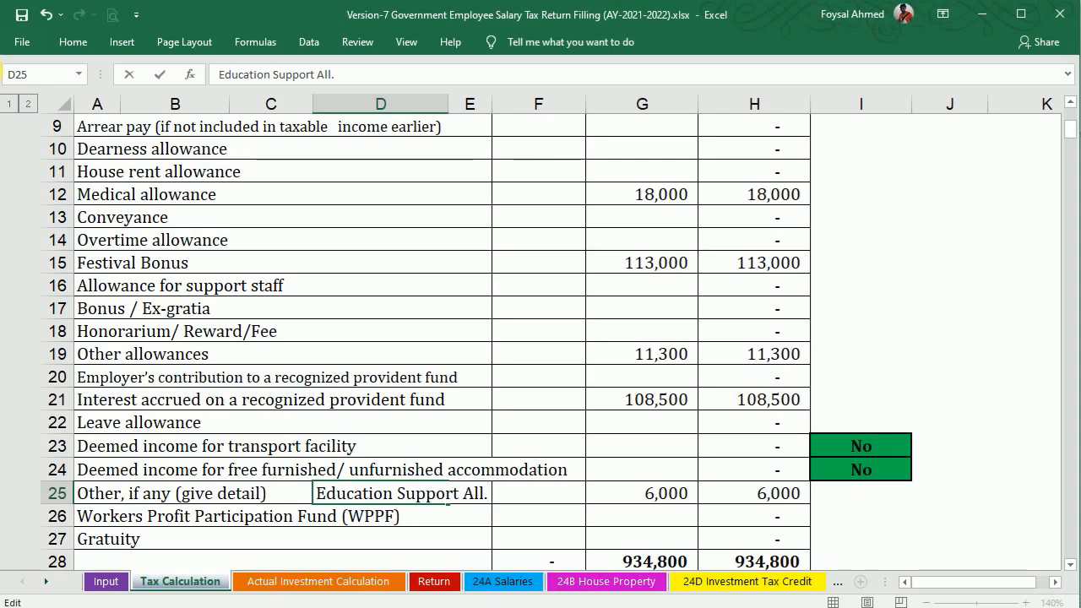
key("Return")
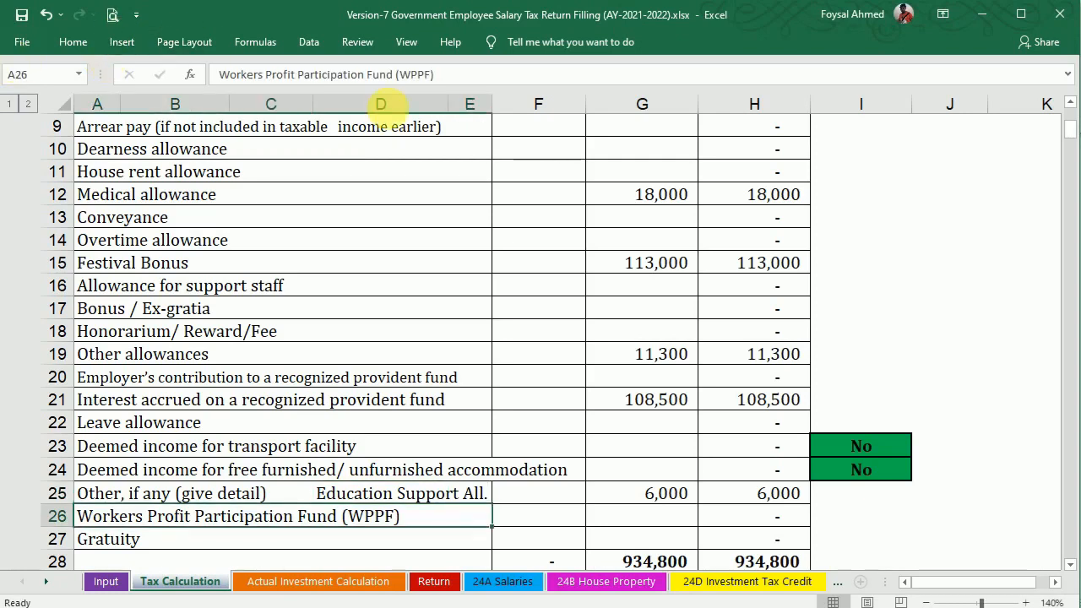
left_click(583, 606)
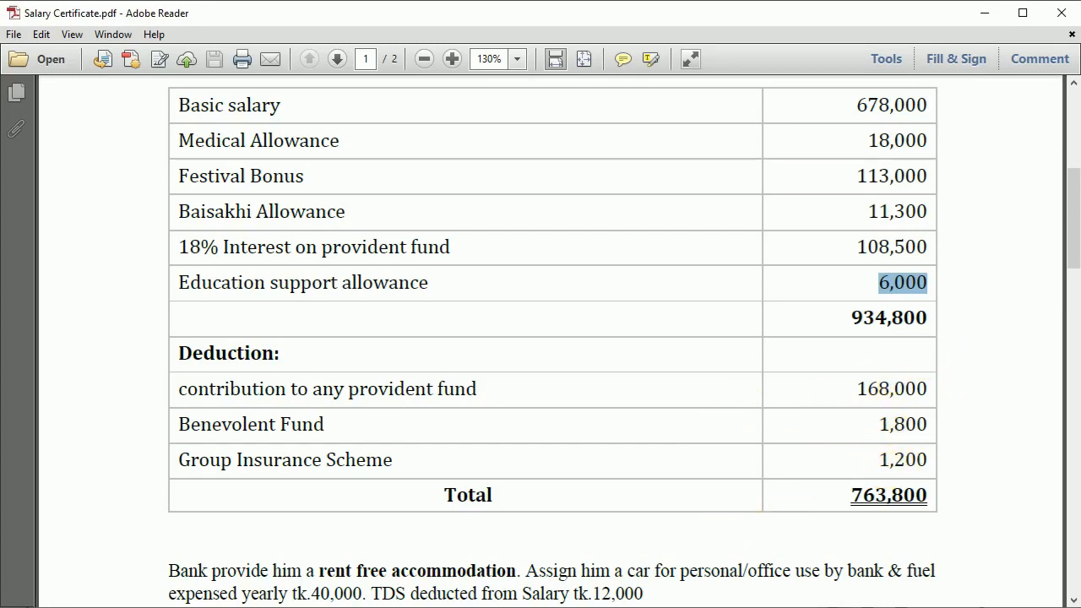
key("alt+Tab")
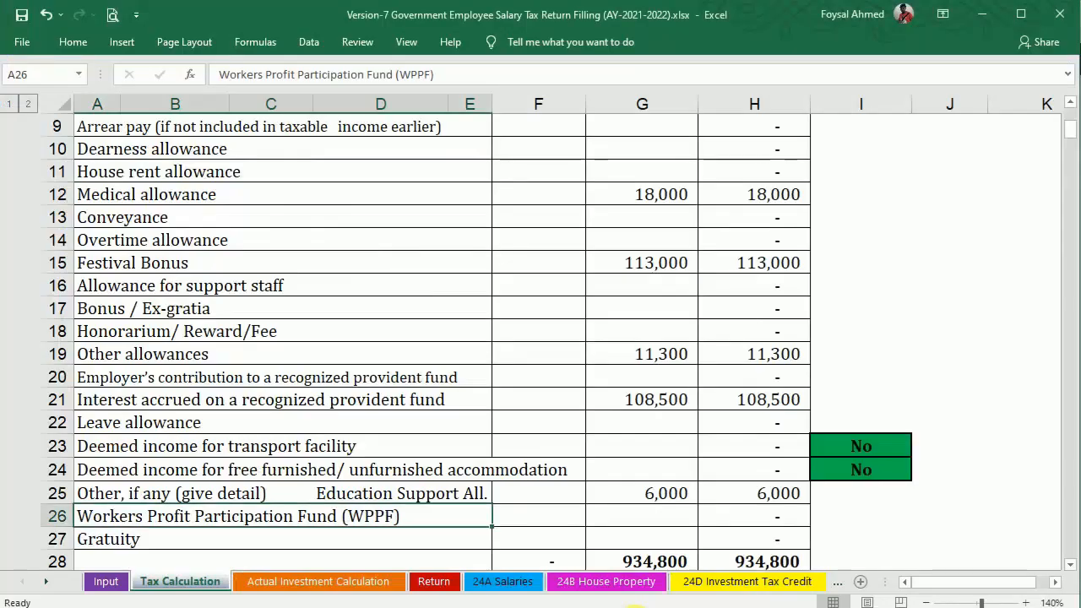
On Actual Investment Calculation, enter the 168,000 provident fund contribution in I14.
left_click(305, 583)
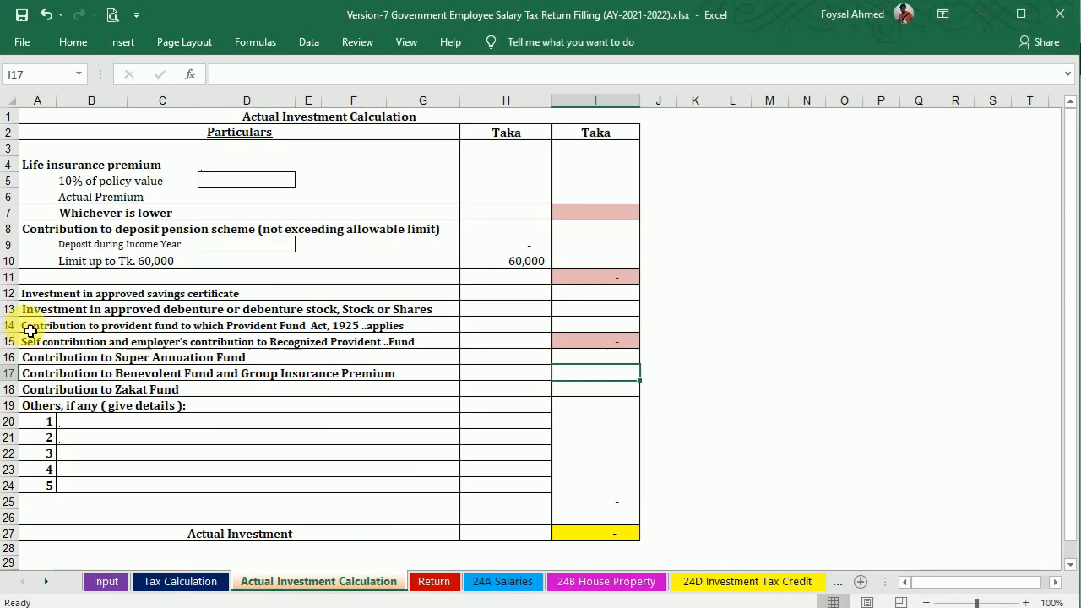
left_click(578, 324)
key("alt+Tab")
left_click_drag(856, 389, 929, 386)
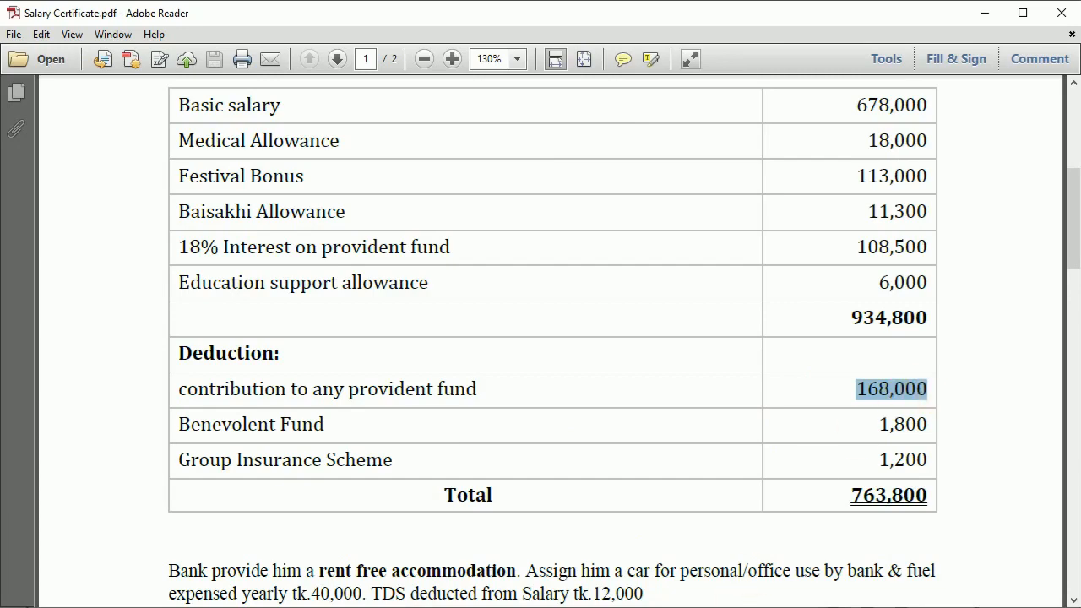
key("alt+Tab")
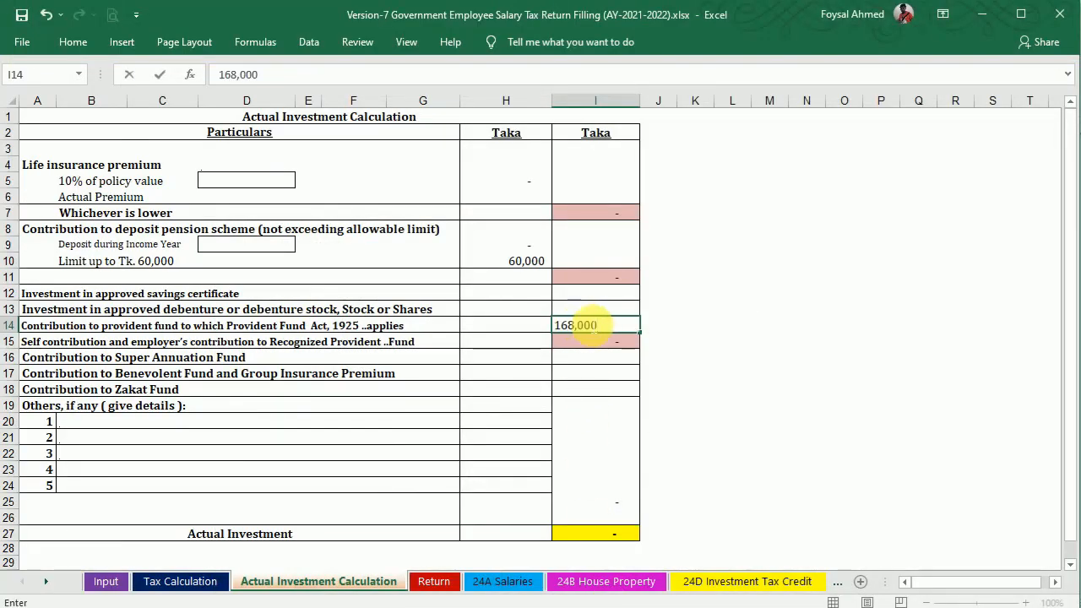
key("Tab")
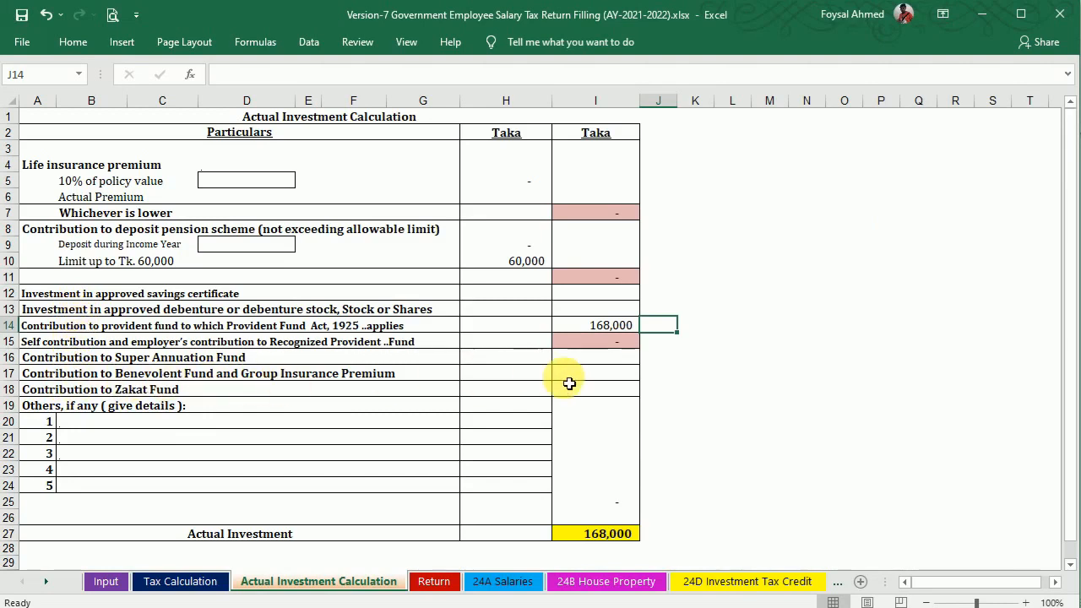
Enter 3,000 for benevolent fund and group insurance in I17.
left_click(596, 376)
type("3000")
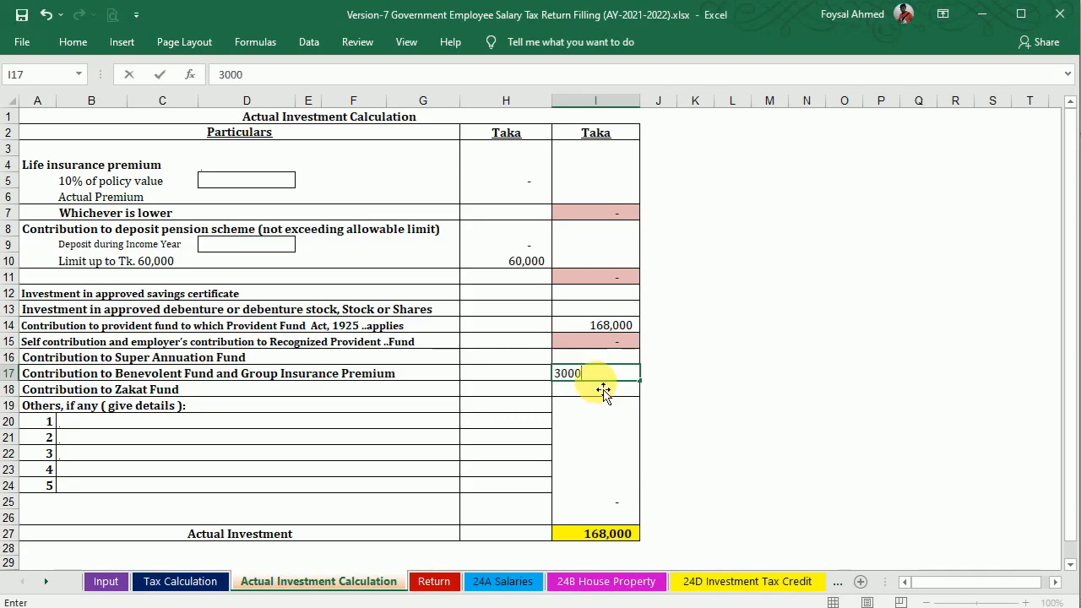
key("Return")
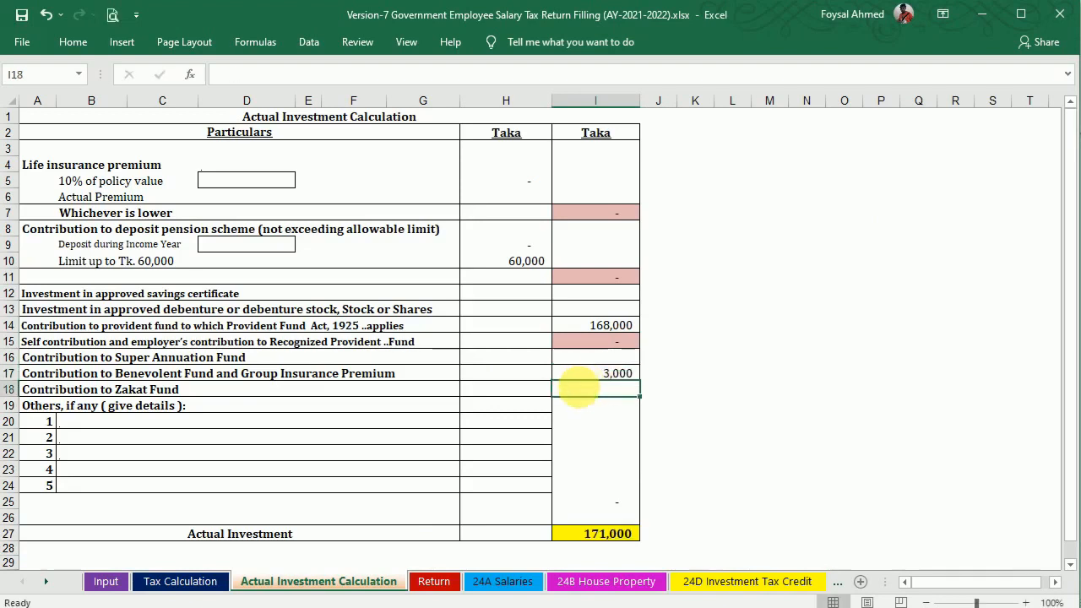
left_click(601, 606)
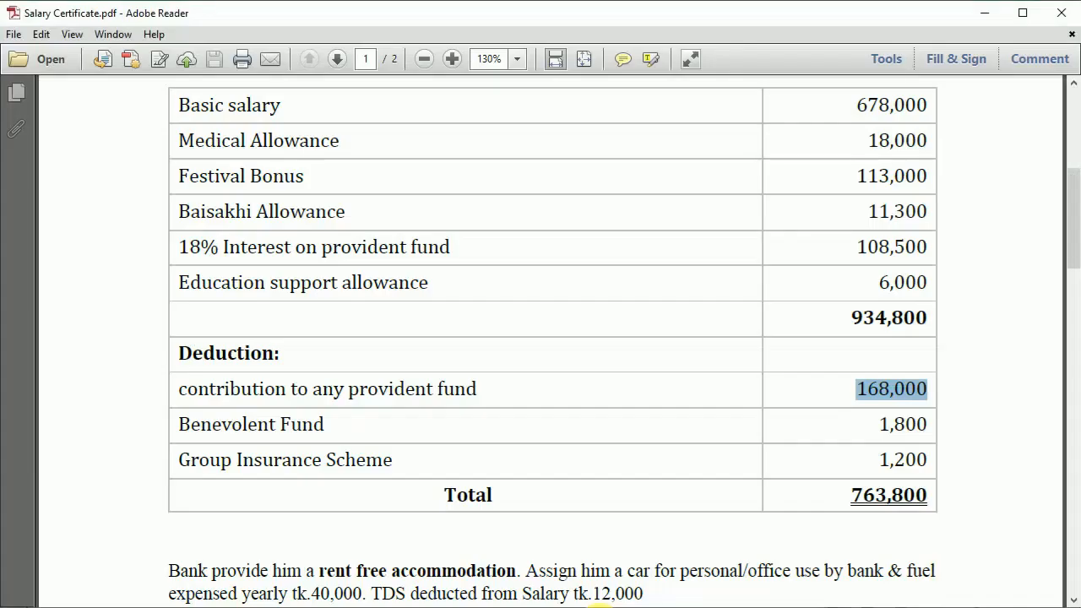
mouse_move(1071, 211)
left_mouse_down()
mouse_move(1071, 266)
mouse_move(993, 275)
left_mouse_up()
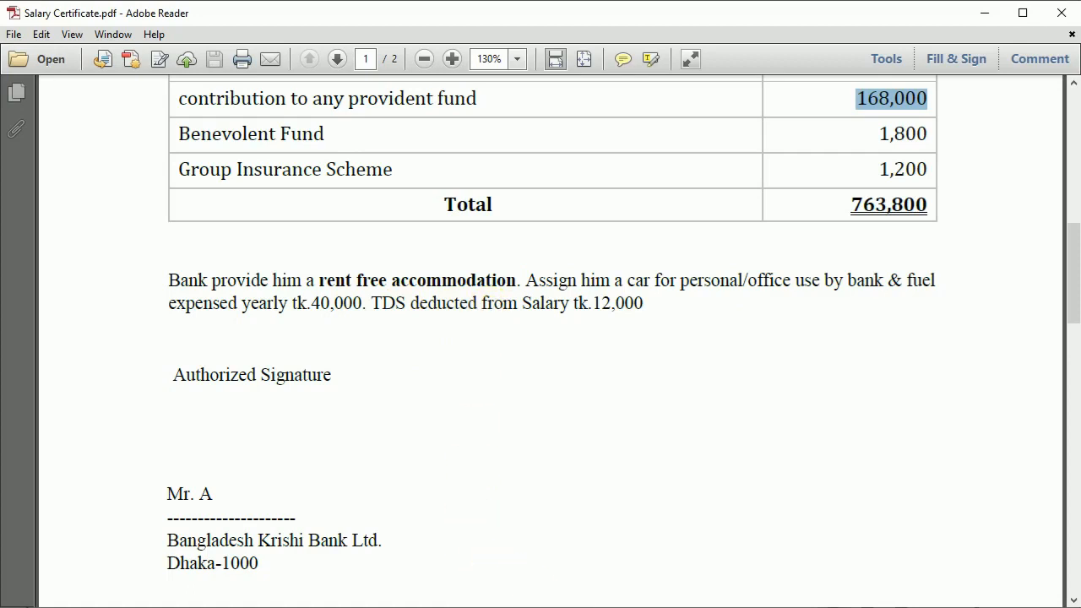
left_click(650, 607)
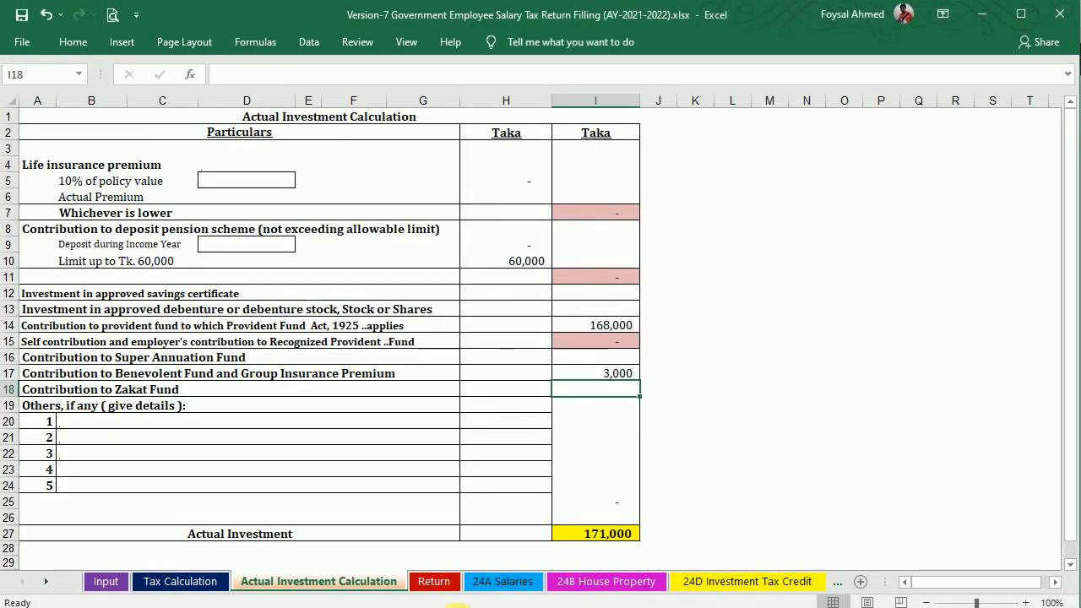
left_click(207, 583)
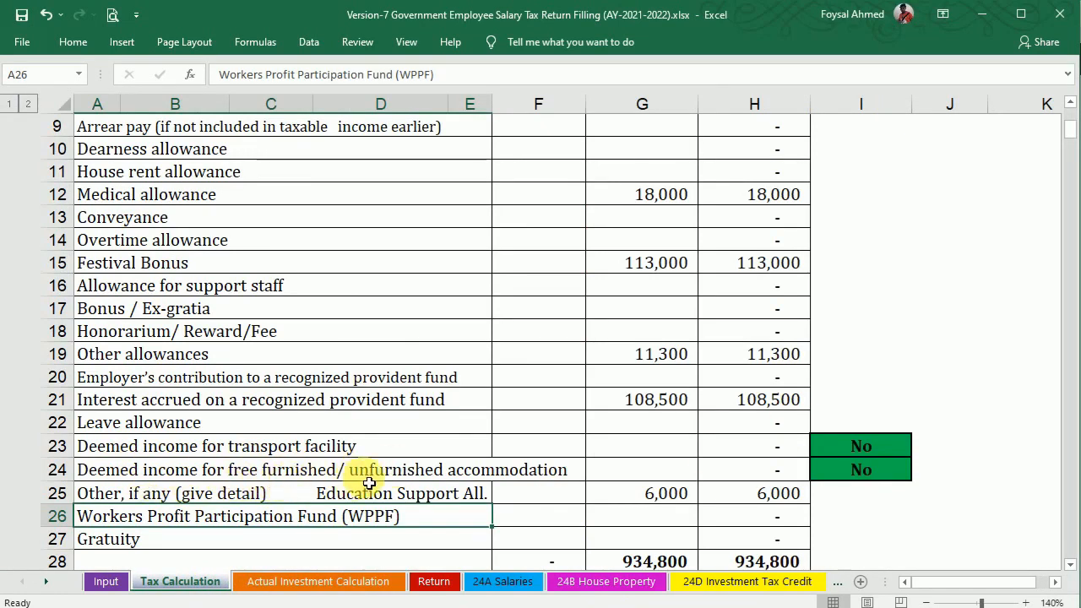
Mark deemed income for furnished accommodation as Yes.
left_click(852, 472)
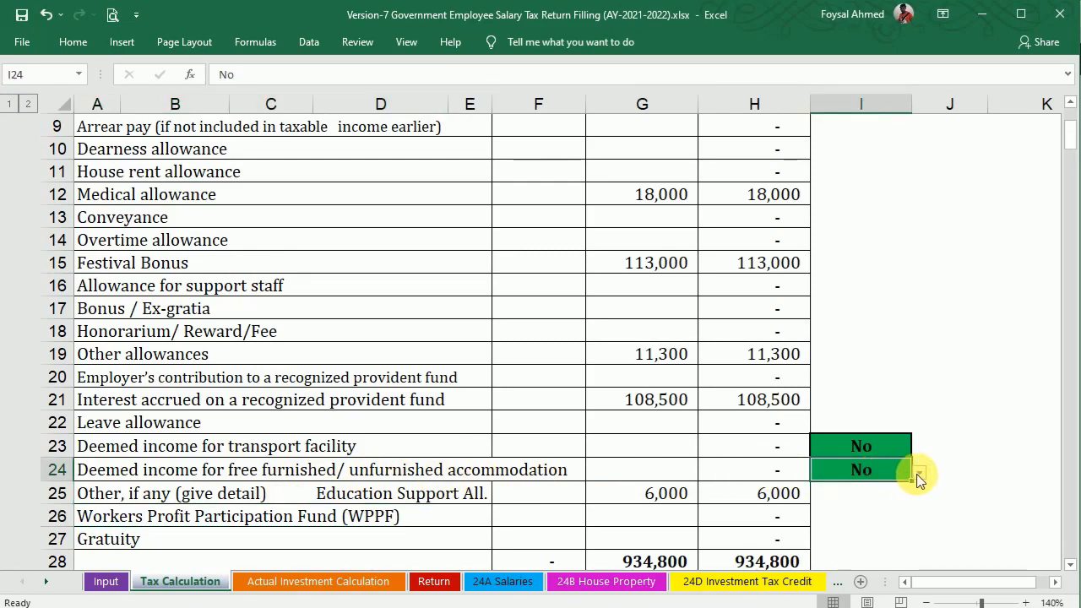
left_click(919, 473)
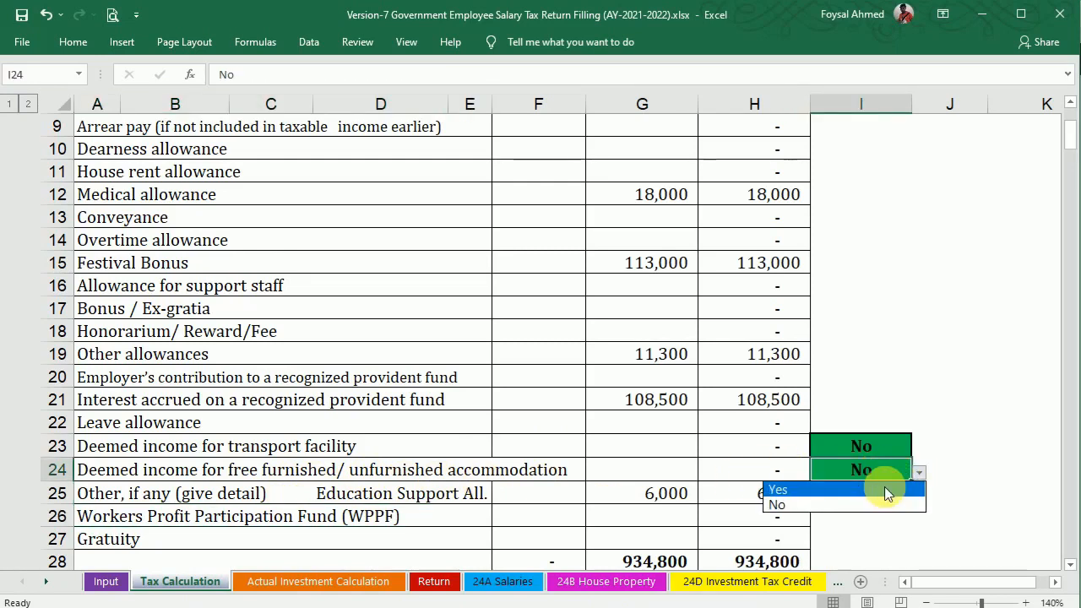
left_click(884, 488)
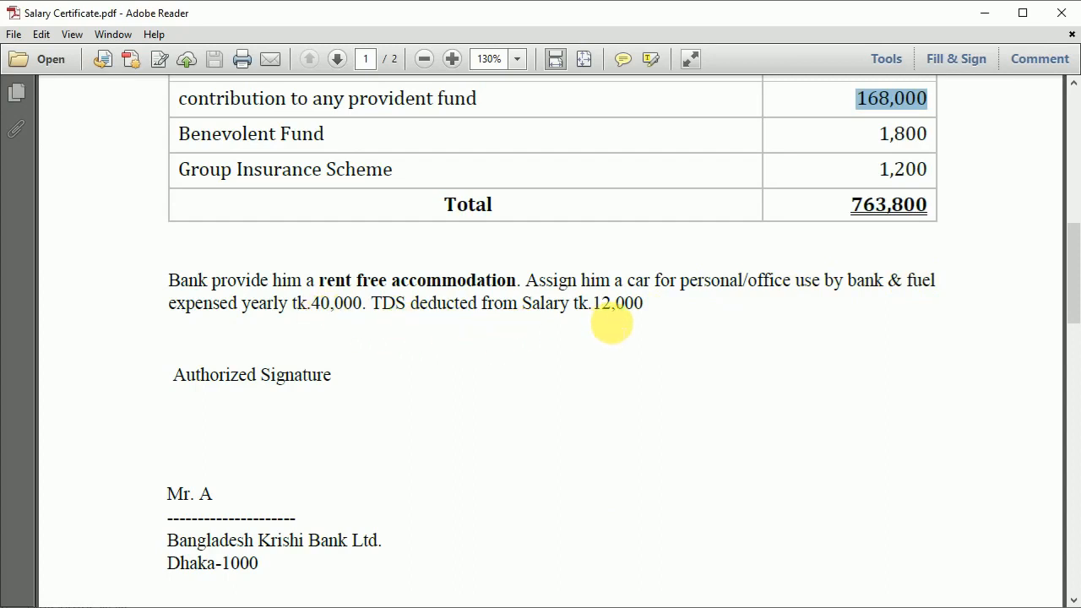
left_click(607, 606)
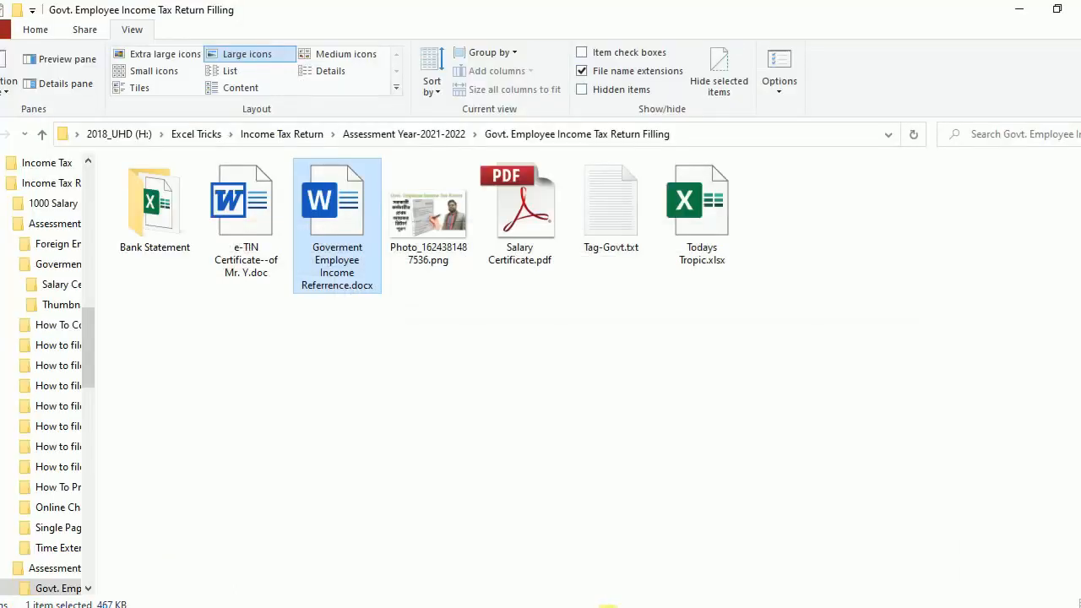
left_click(608, 607)
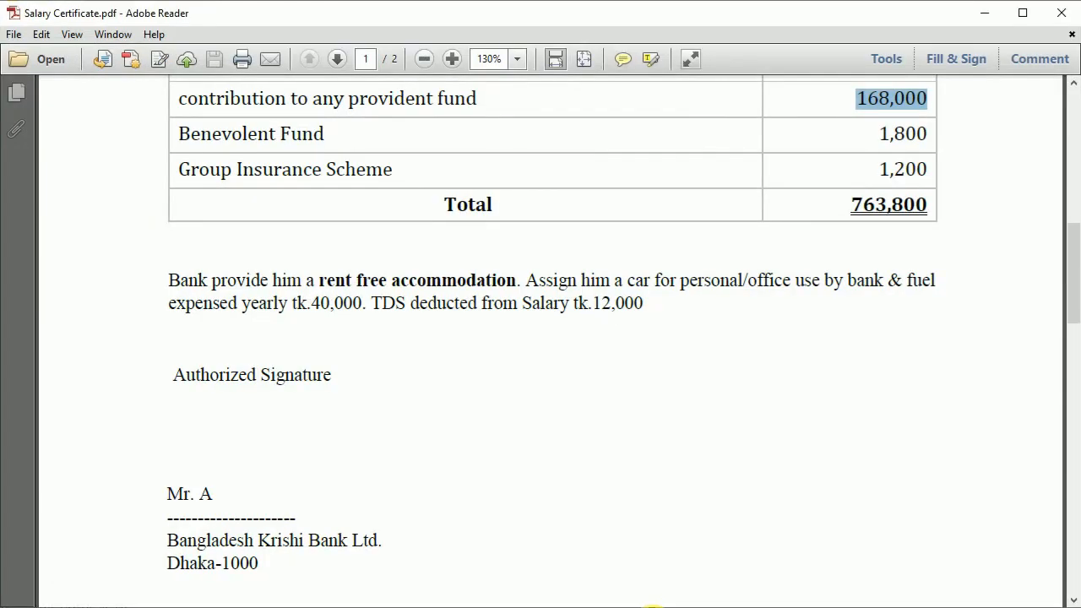
left_click(655, 606)
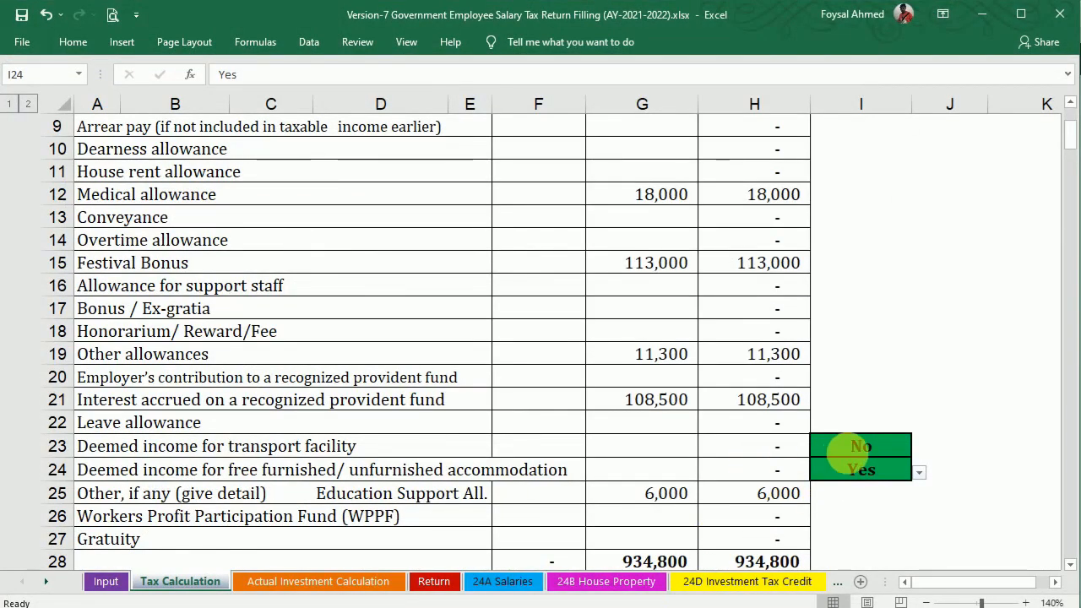
Mark deemed income for the transport facility in I23 as Yes.
left_click(865, 451)
left_click(919, 450)
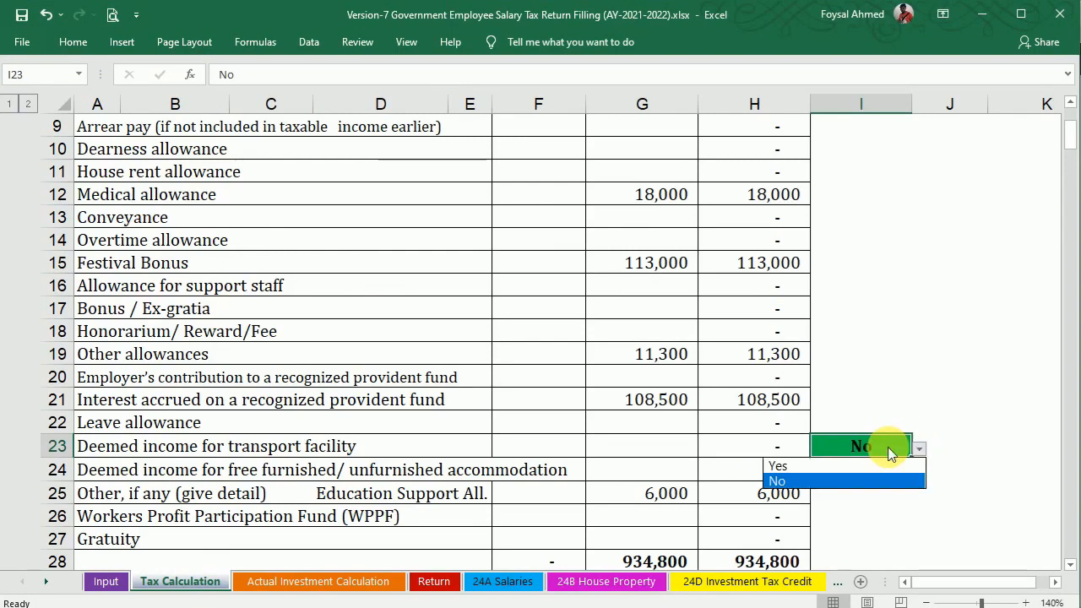
left_click(846, 470)
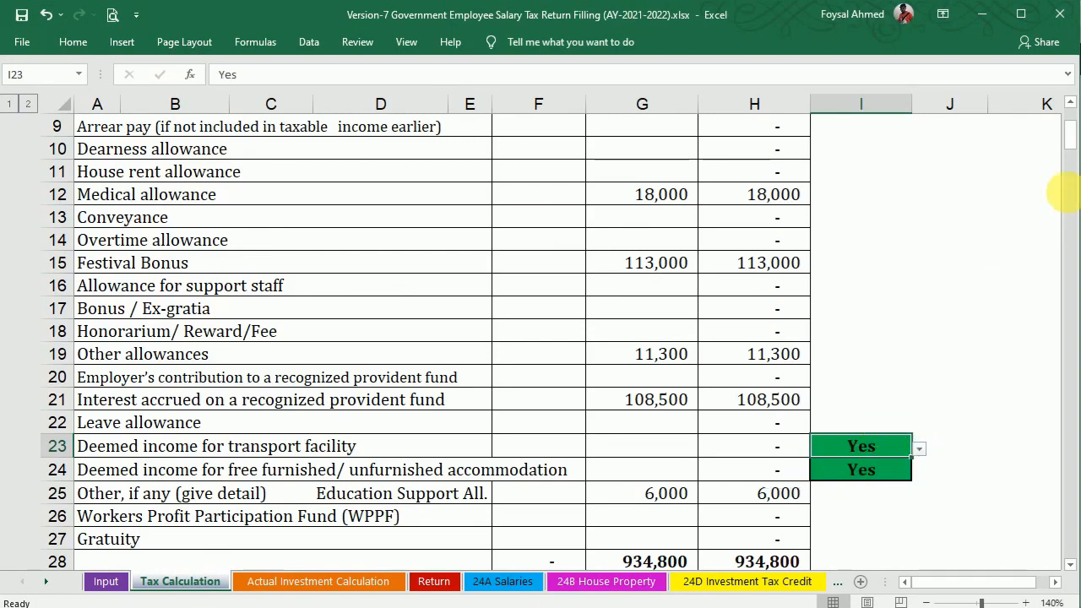
left_click_drag(1073, 144, 1073, 182)
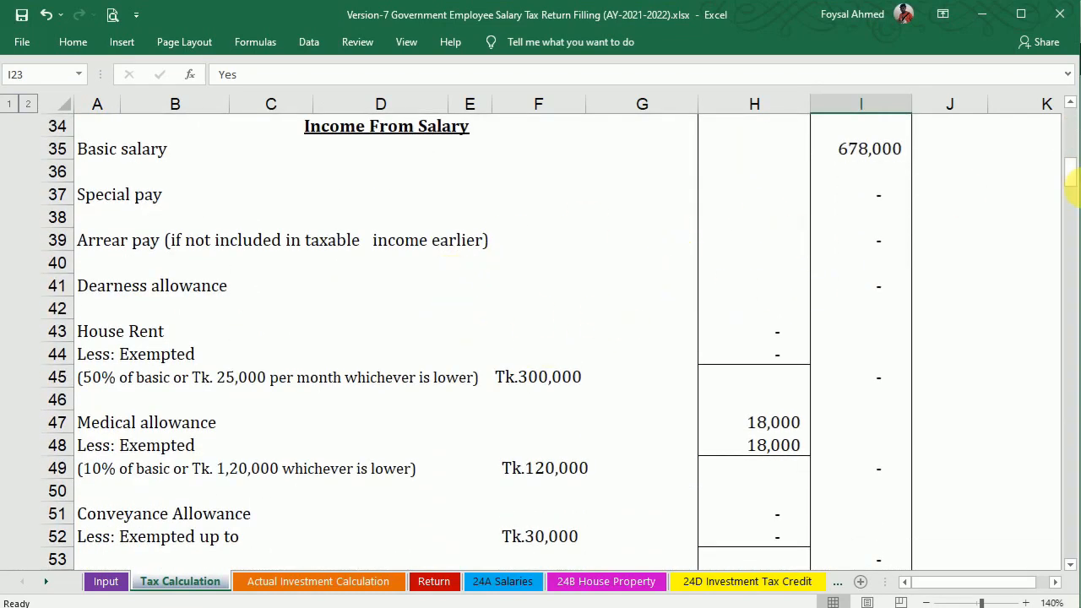
Enter 40,000 in H80 as the transport facility's fuel and maintenance cost.
left_click_drag(1071, 182, 1071, 228)
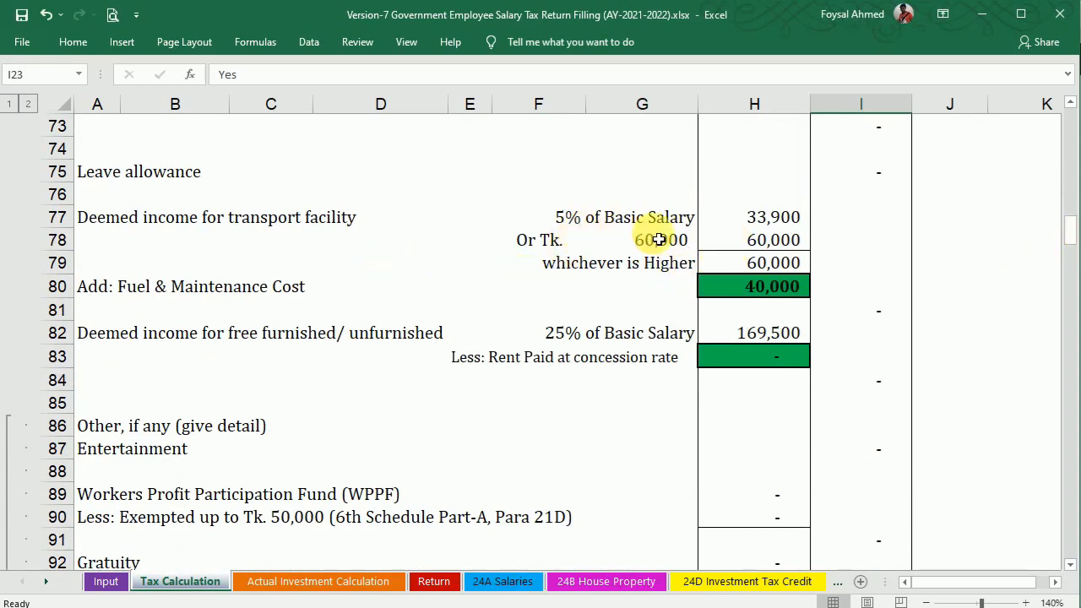
left_click(757, 288)
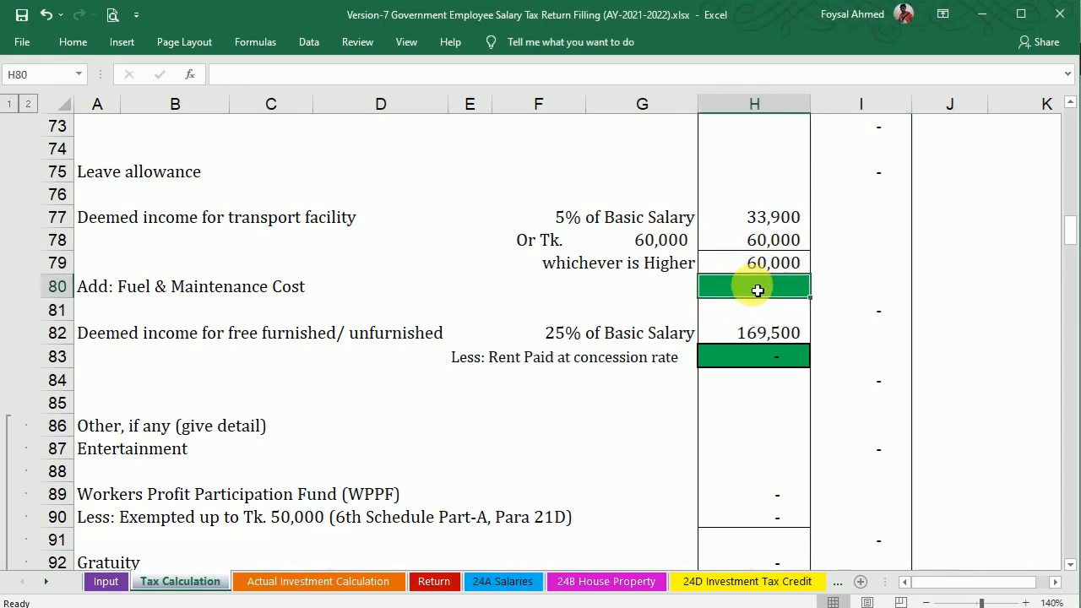
type("40000")
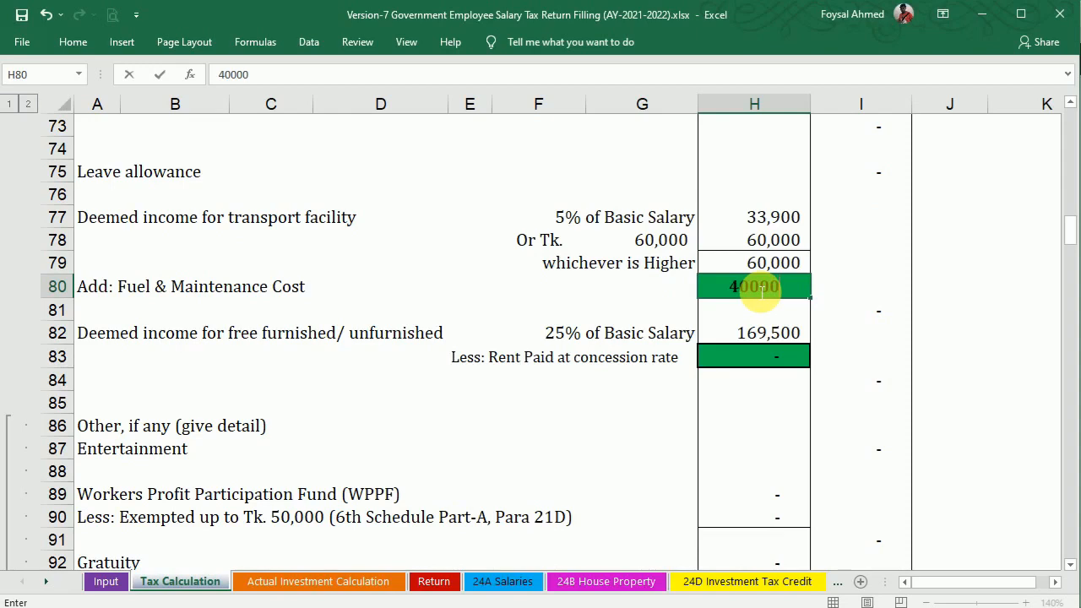
key("Return")
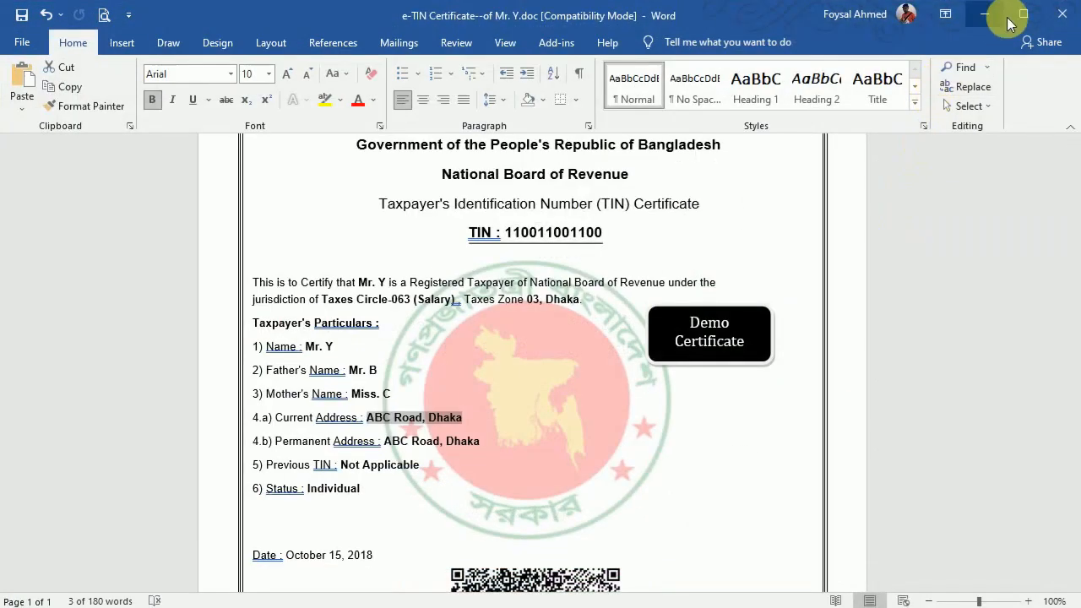
Close the e-TIN certificate in Word, saving the changes.
key("alt+F4")
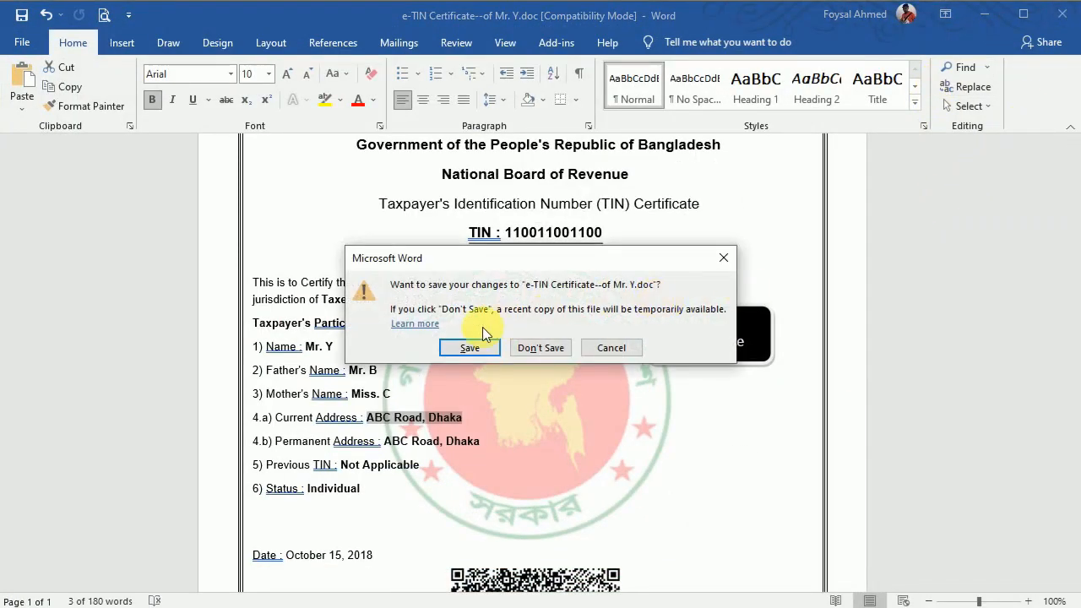
left_click(473, 342)
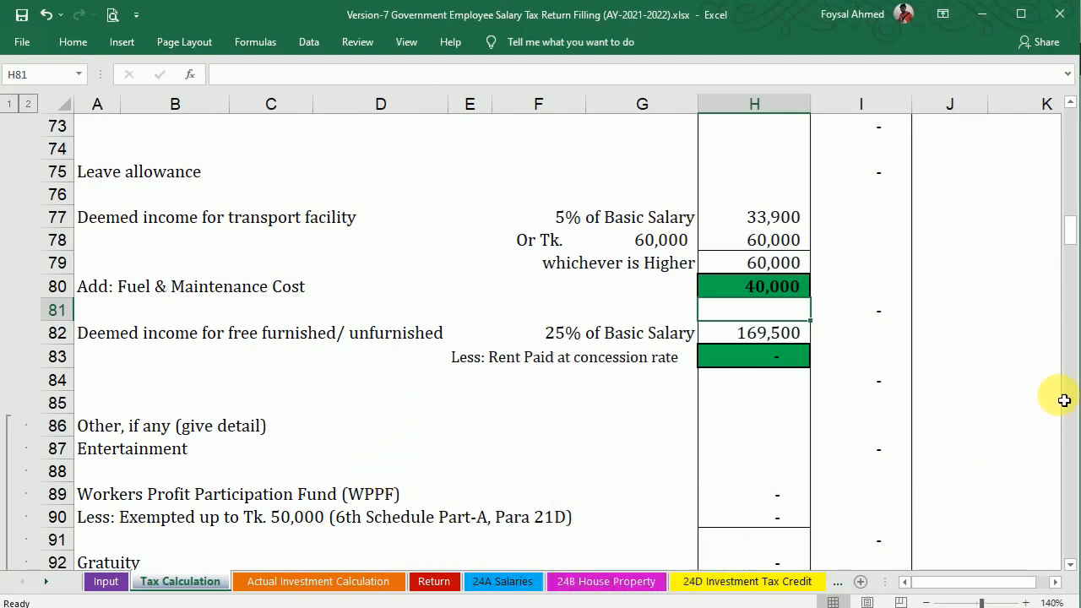
Enter 18% in F71 as the provident fund interest rate and view the salary certificate.
left_click_drag(1070, 242, 1073, 231)
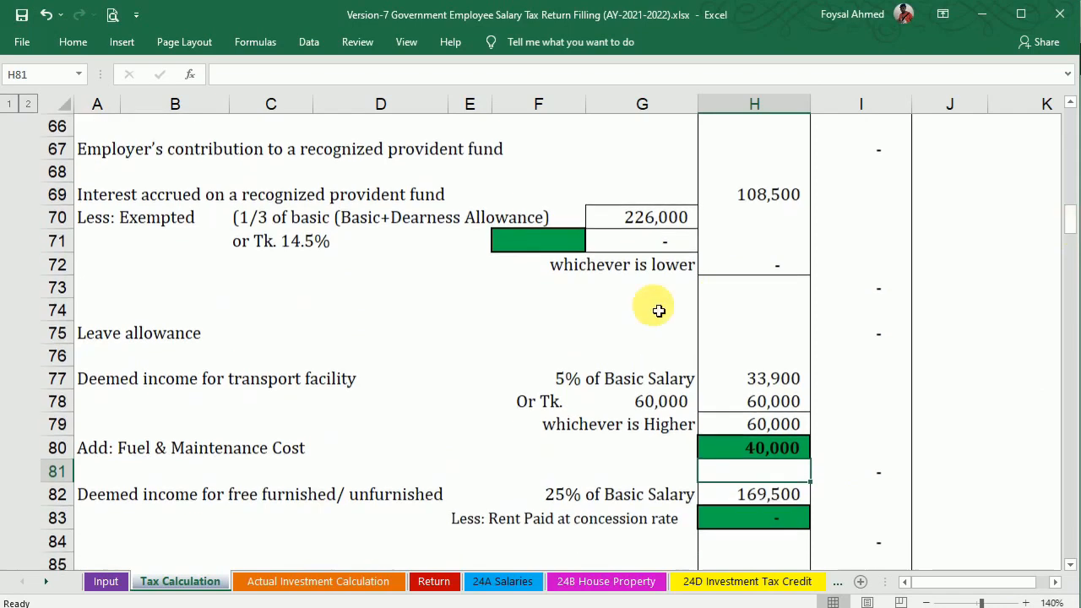
left_click(550, 244)
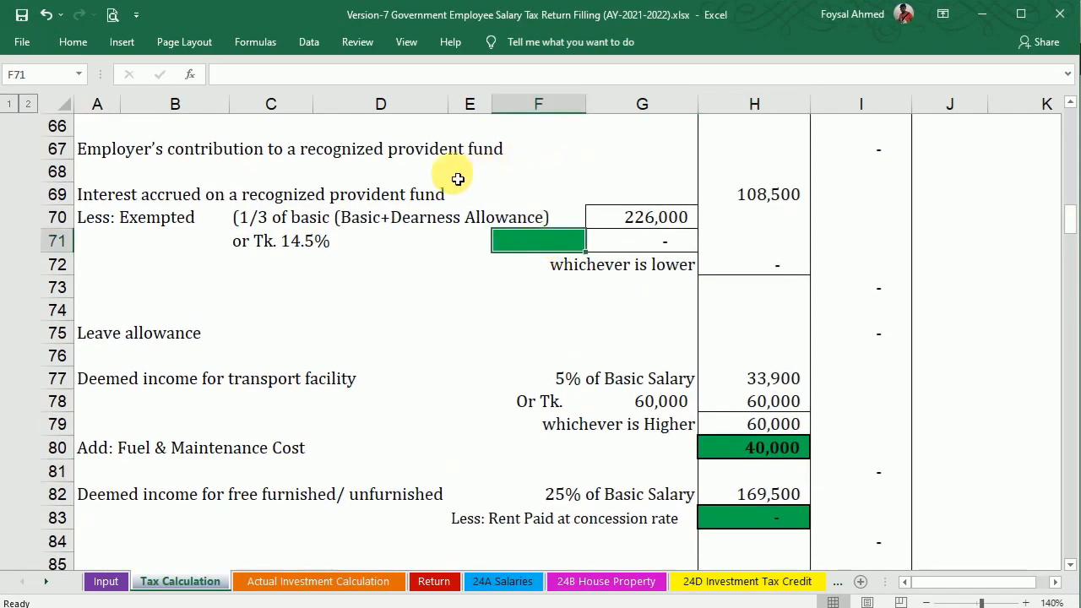
type("1%")
type("8")
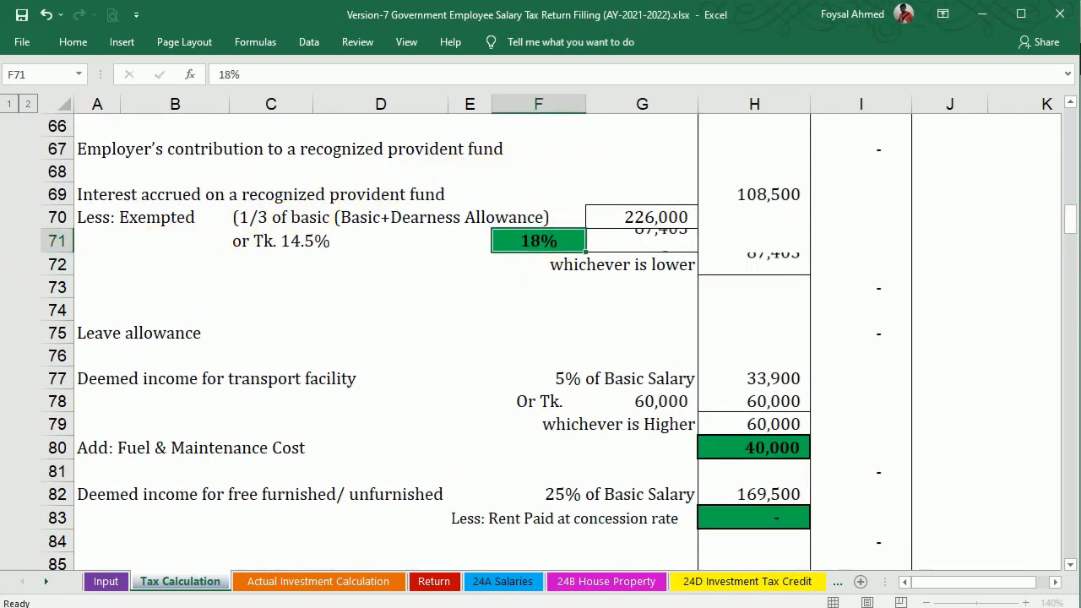
key("Return")
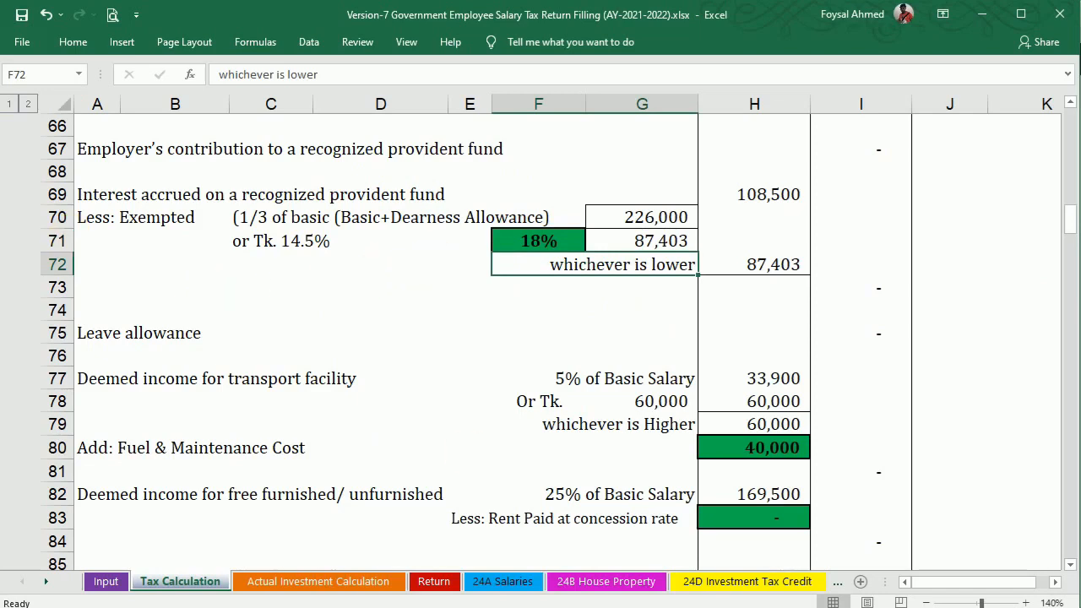
left_click(615, 607)
left_click_drag(1074, 278, 1076, 232)
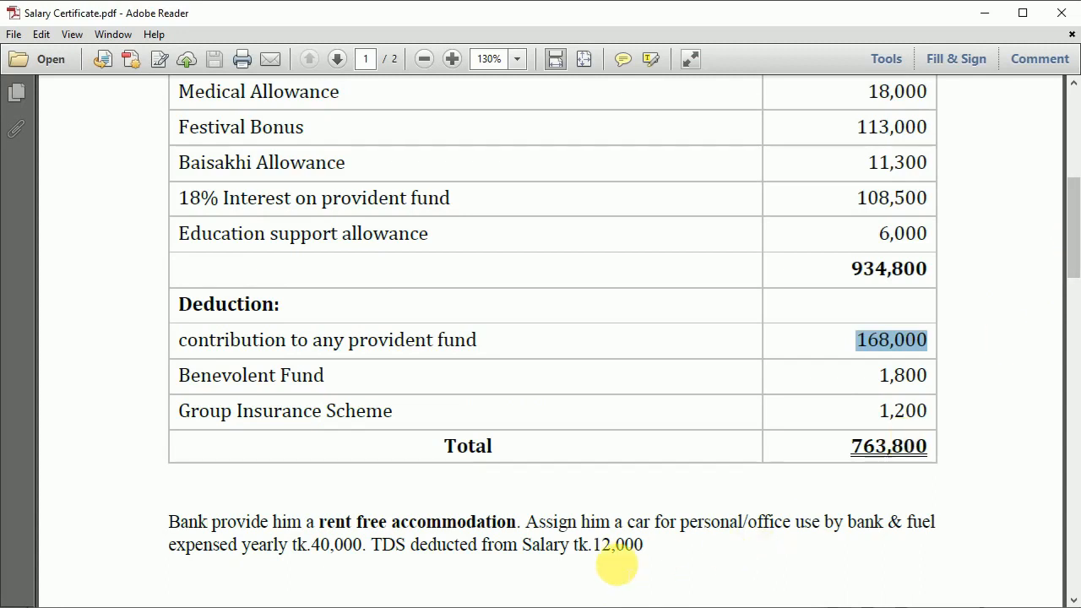
Scroll the Tax Calculation sheet down to the Tax Exempted income and 1,204,300 Total Income.
left_click(616, 607)
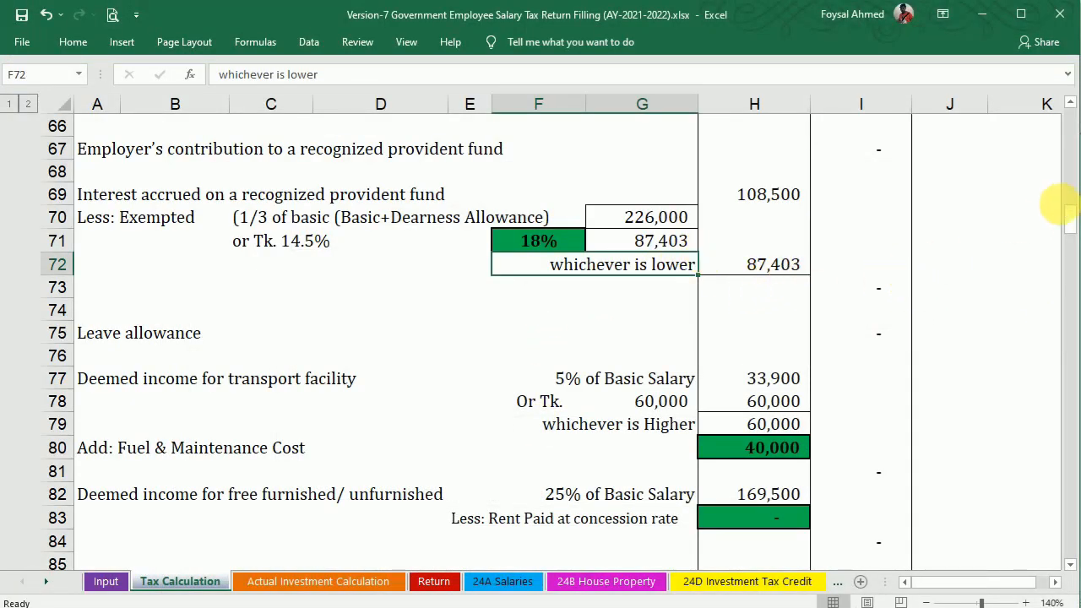
left_click_drag(1071, 219, 1074, 176)
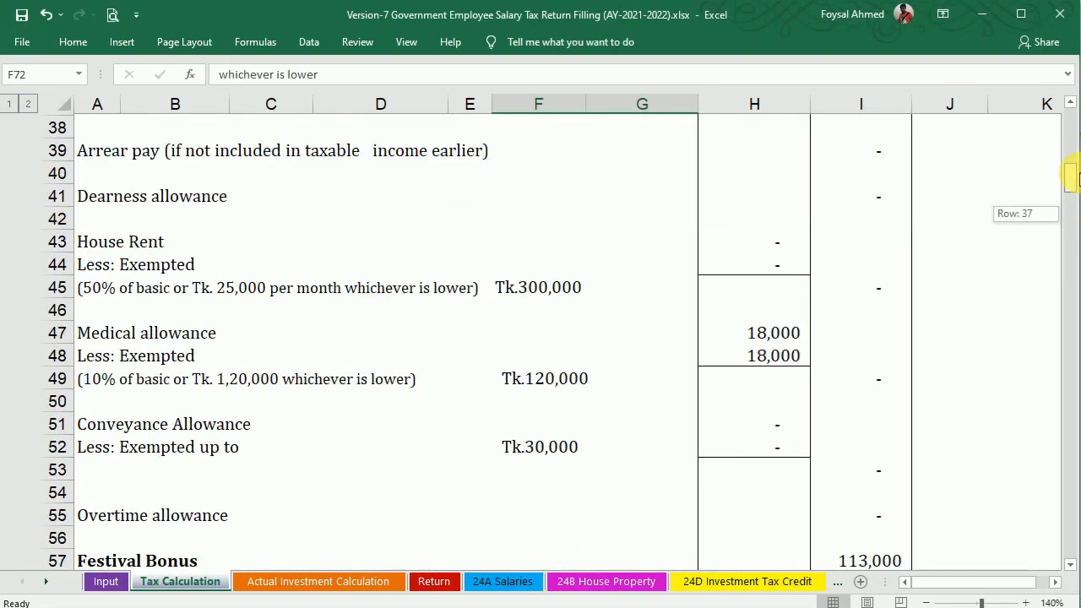
left_click_drag(1073, 169, 1070, 344)
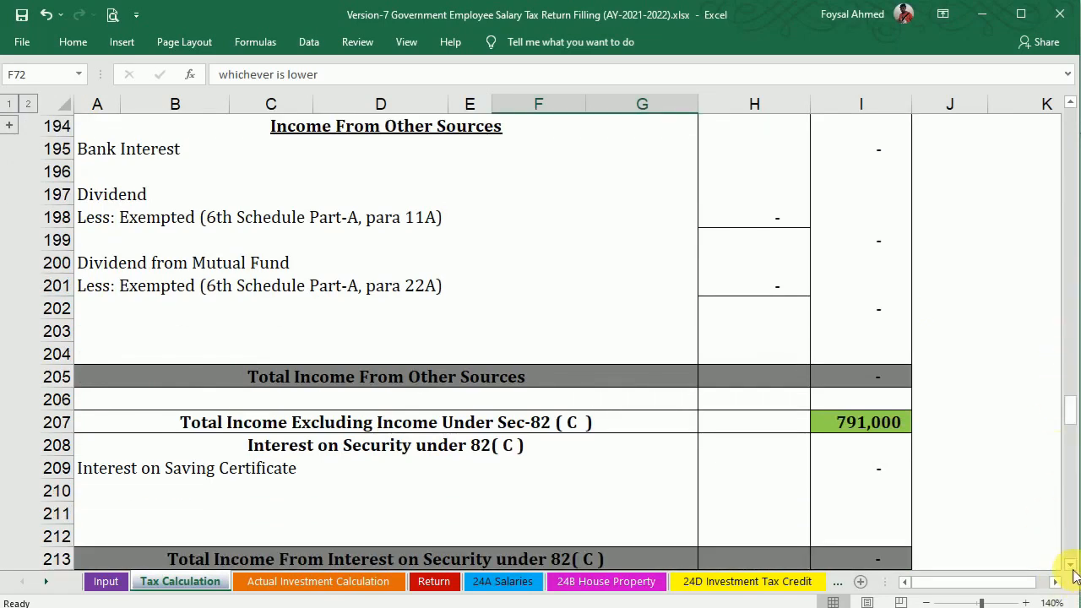
left_click_drag(1073, 572, 1072, 572)
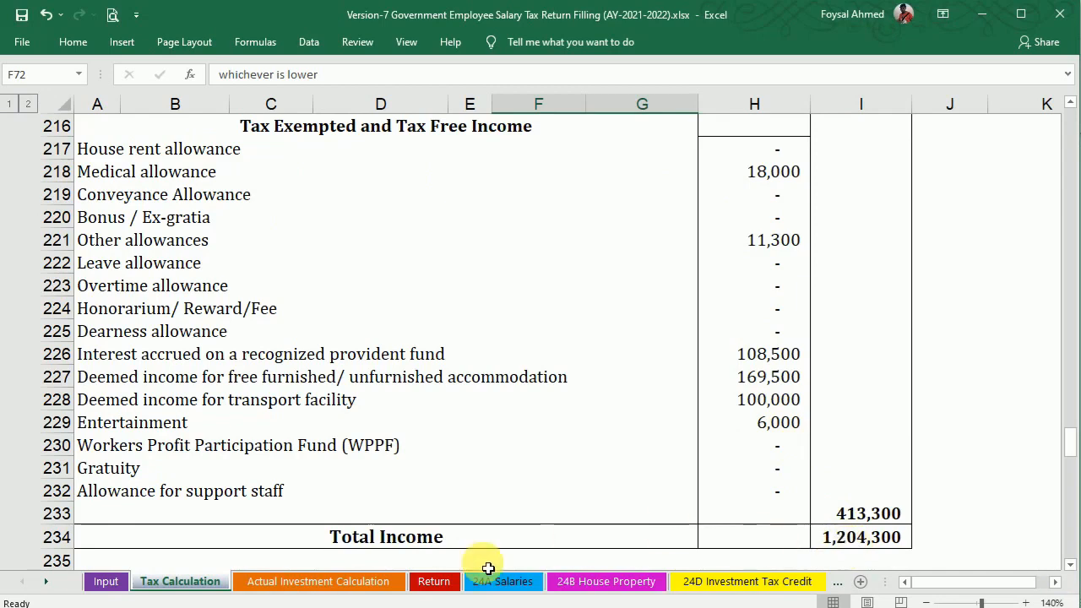
left_click(103, 581)
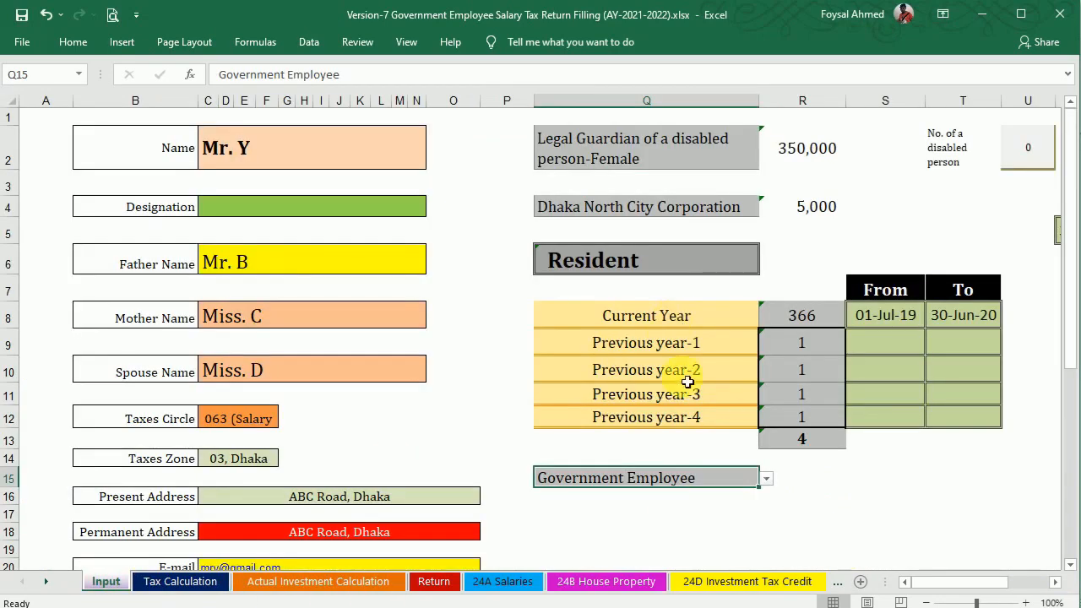
left_click(768, 480)
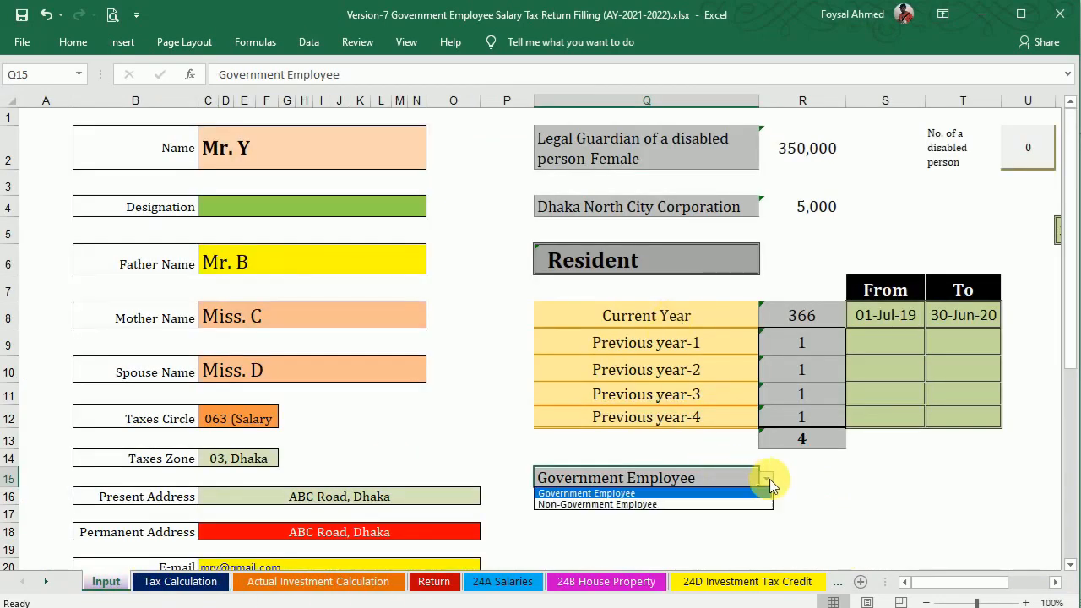
left_click(711, 503)
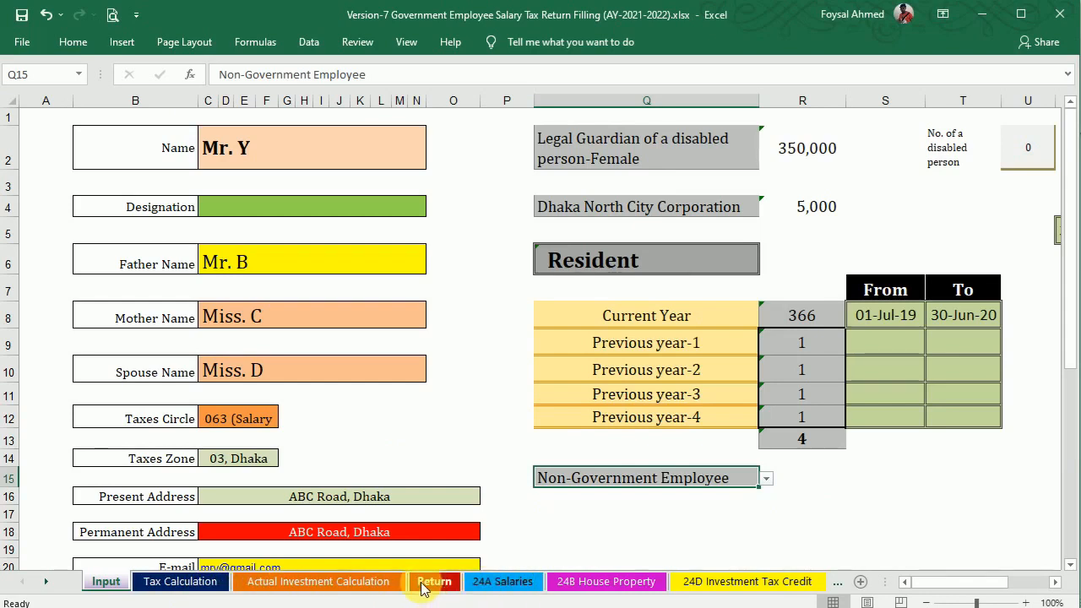
left_click(180, 582)
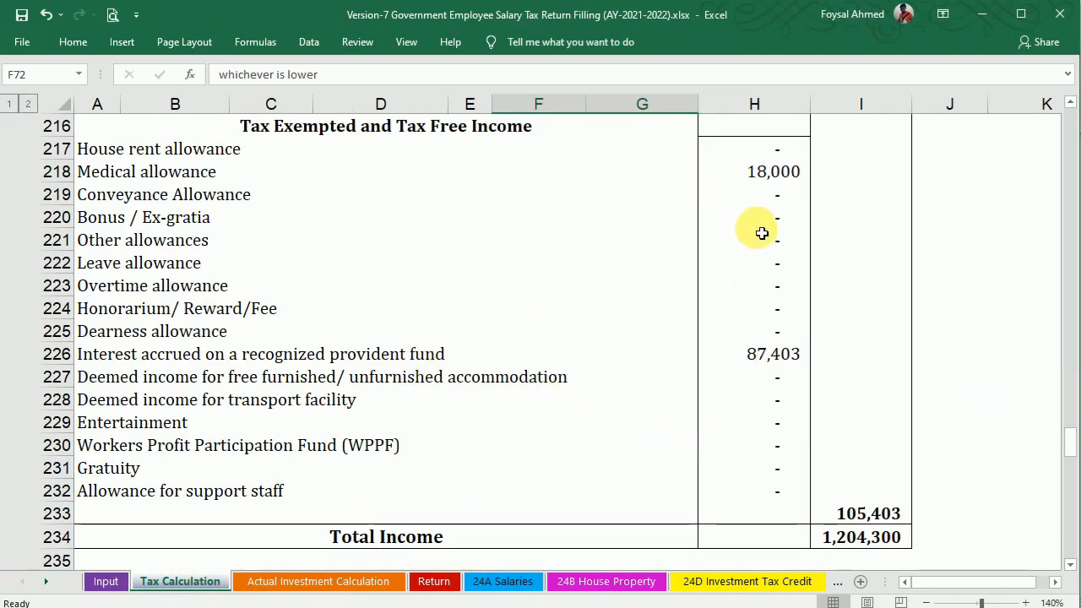
left_click_drag(1069, 441, 1048, 240)
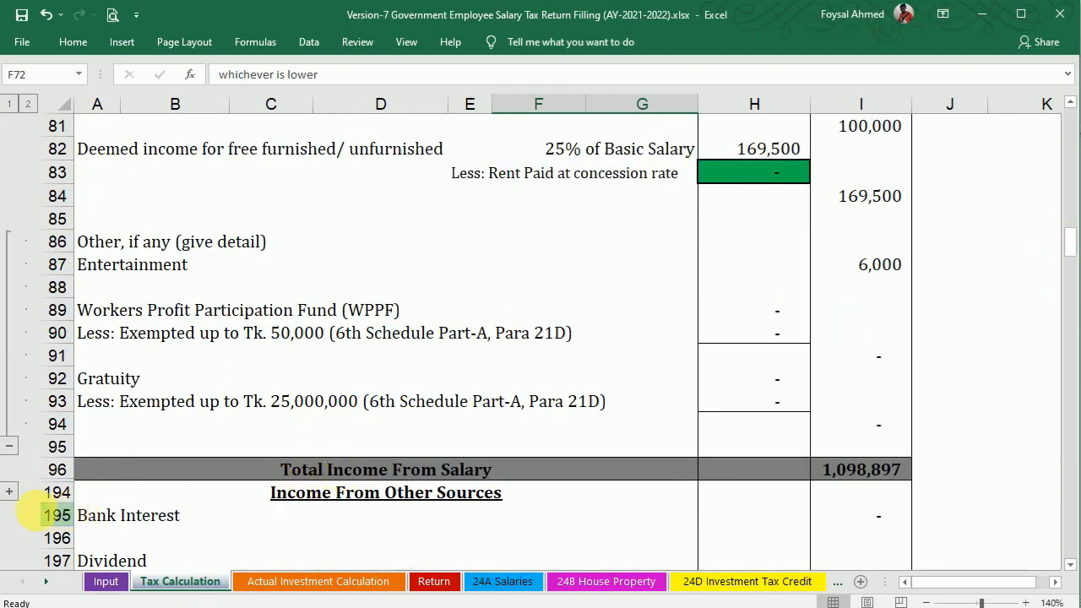
left_click(8, 494)
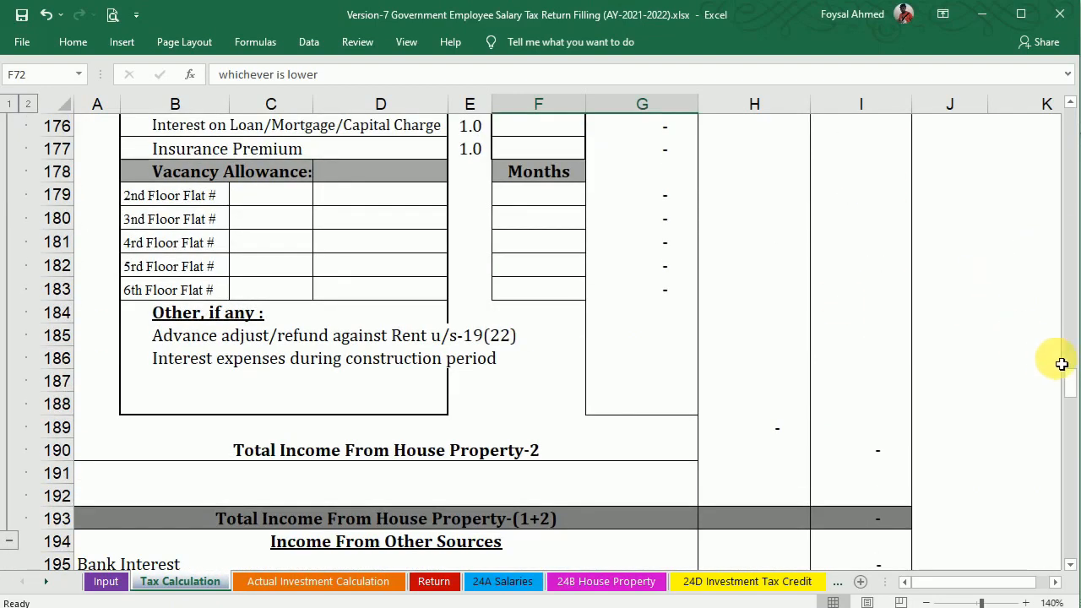
mouse_move(1071, 389)
left_mouse_down()
mouse_move(1056, 167)
mouse_move(1064, 394)
left_mouse_up()
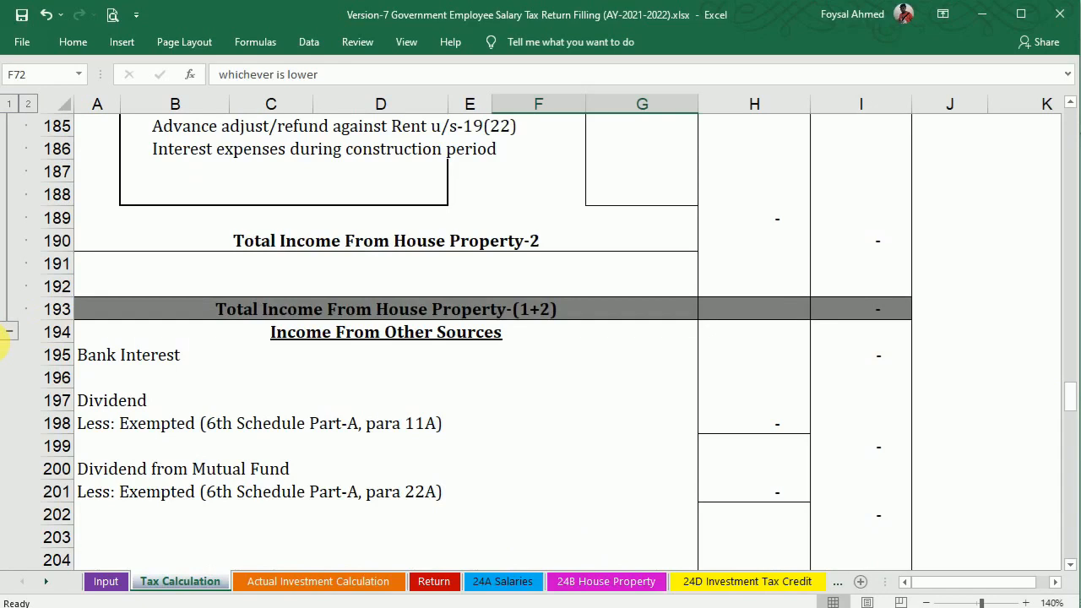
left_click(10, 331)
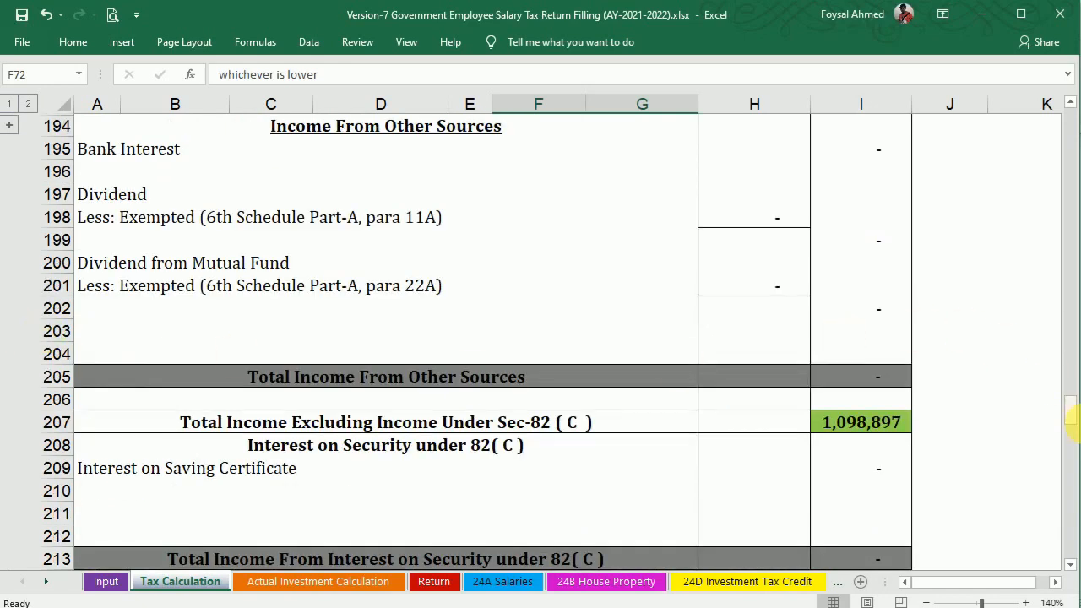
left_click_drag(1073, 414, 1073, 470)
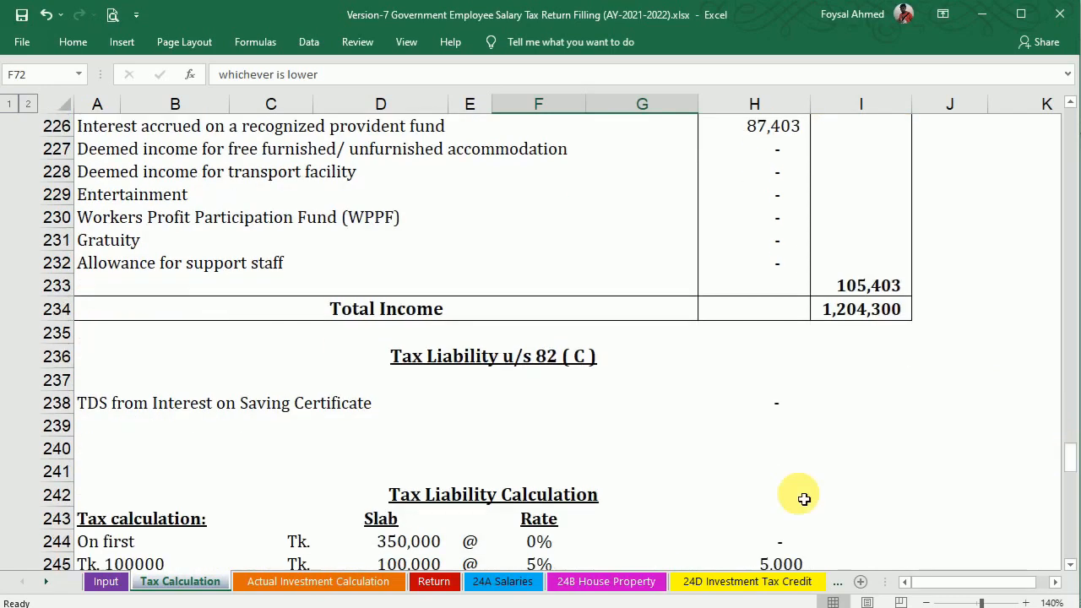
left_click(109, 582)
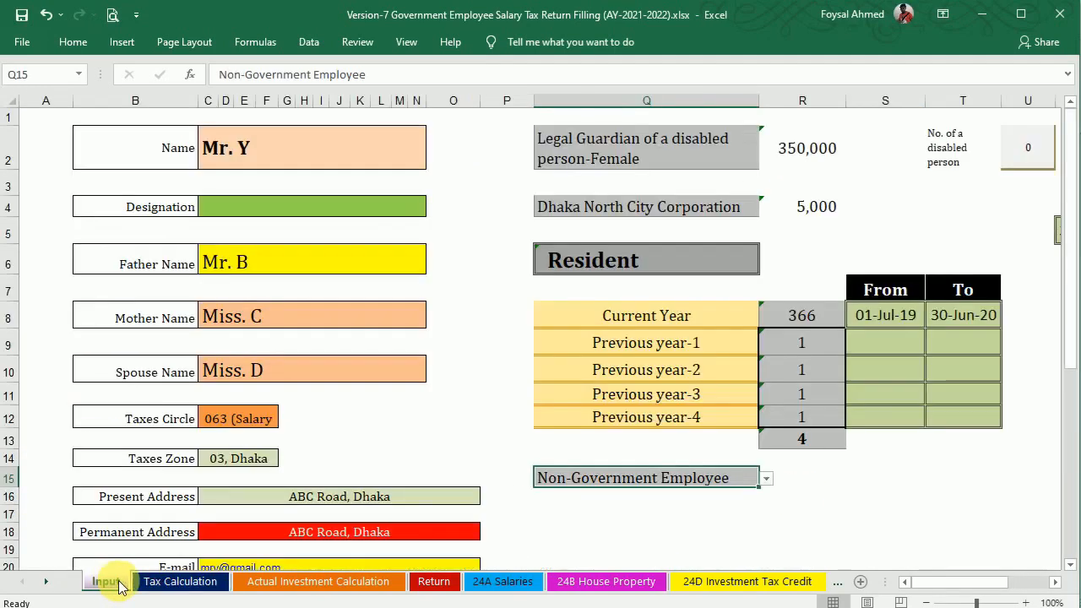
left_click(768, 481)
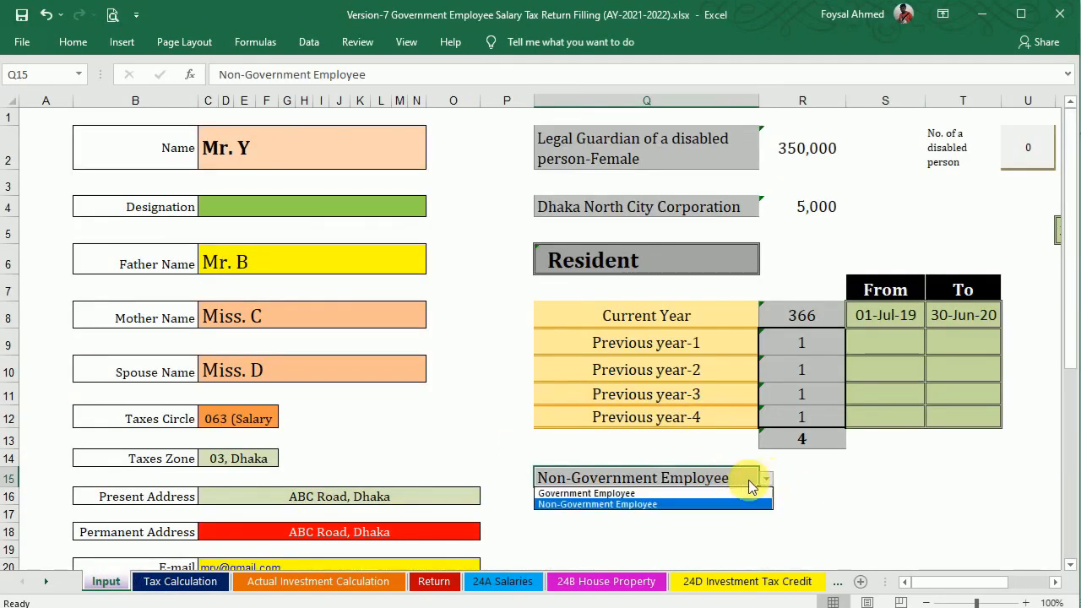
left_click(706, 493)
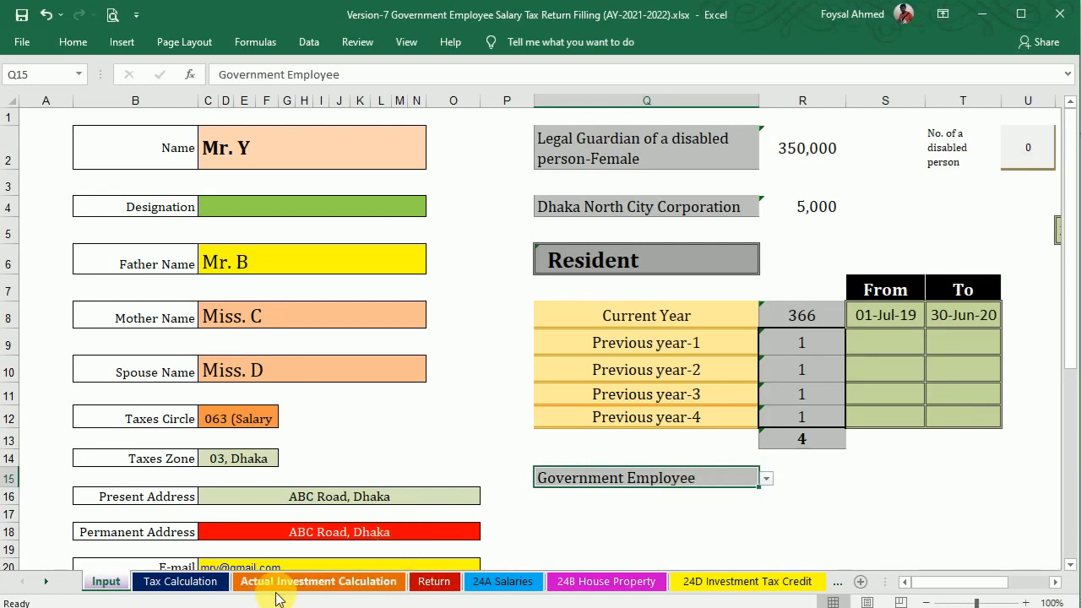
left_click(190, 582)
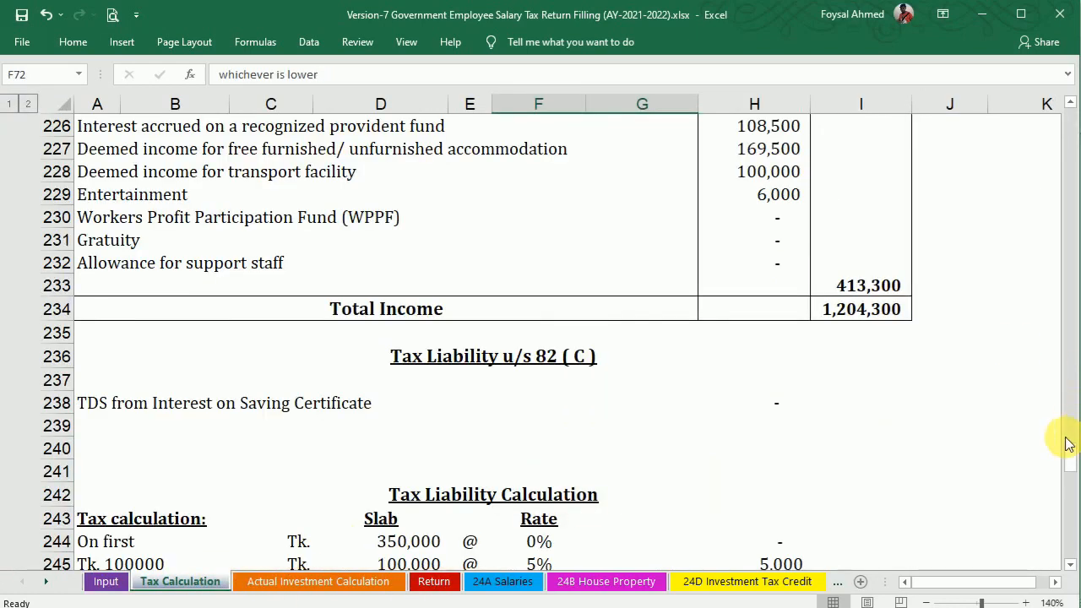
Trace where the tax rebate amount on the Tax Calculation sheet comes from.
left_click_drag(1072, 457, 1073, 475)
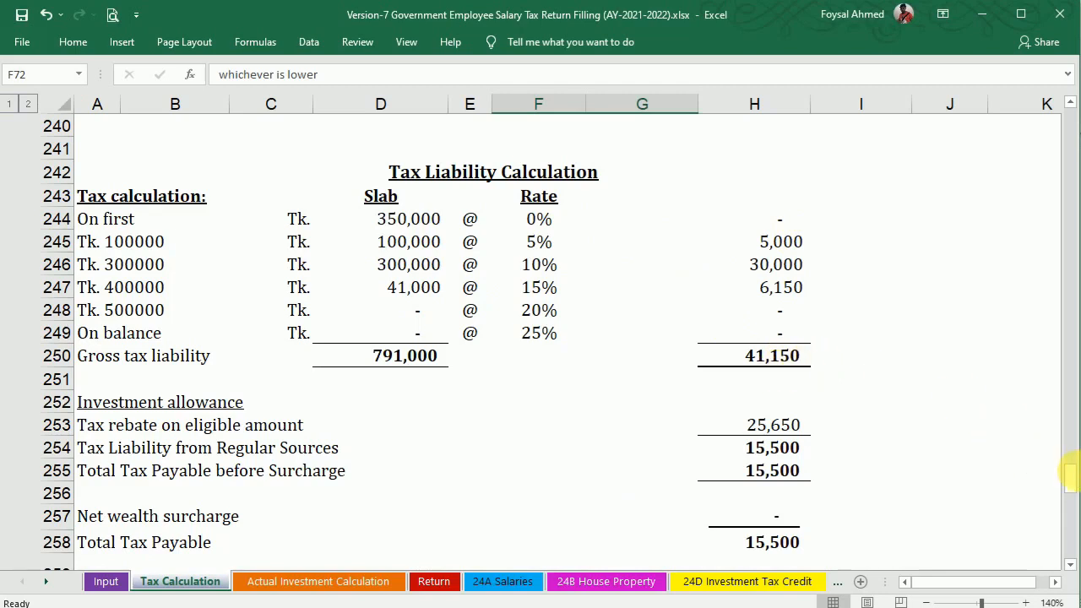
left_click_drag(1072, 481, 1075, 490)
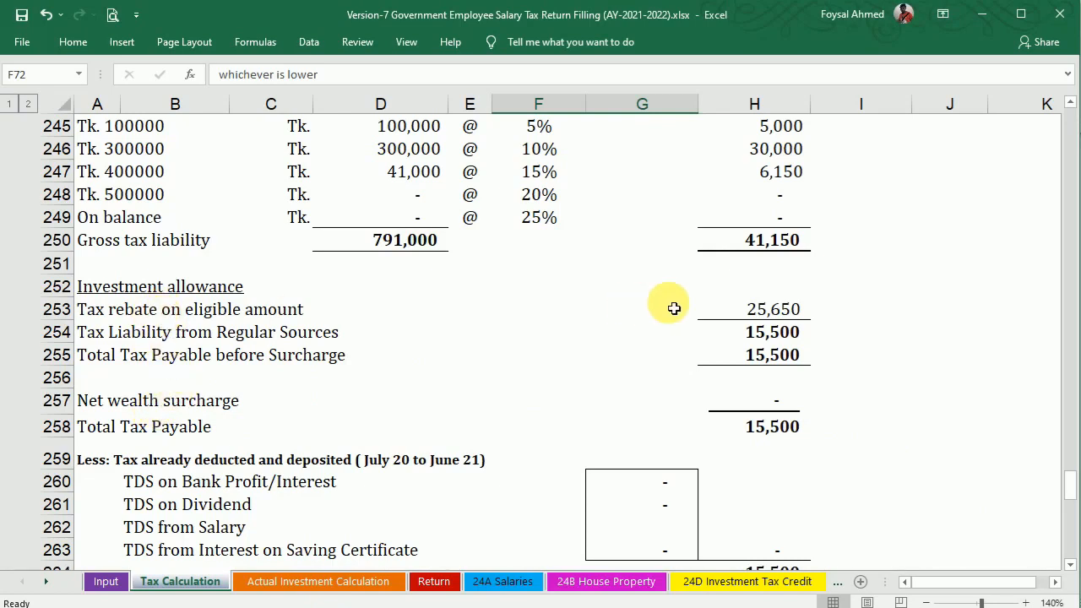
left_click(755, 309)
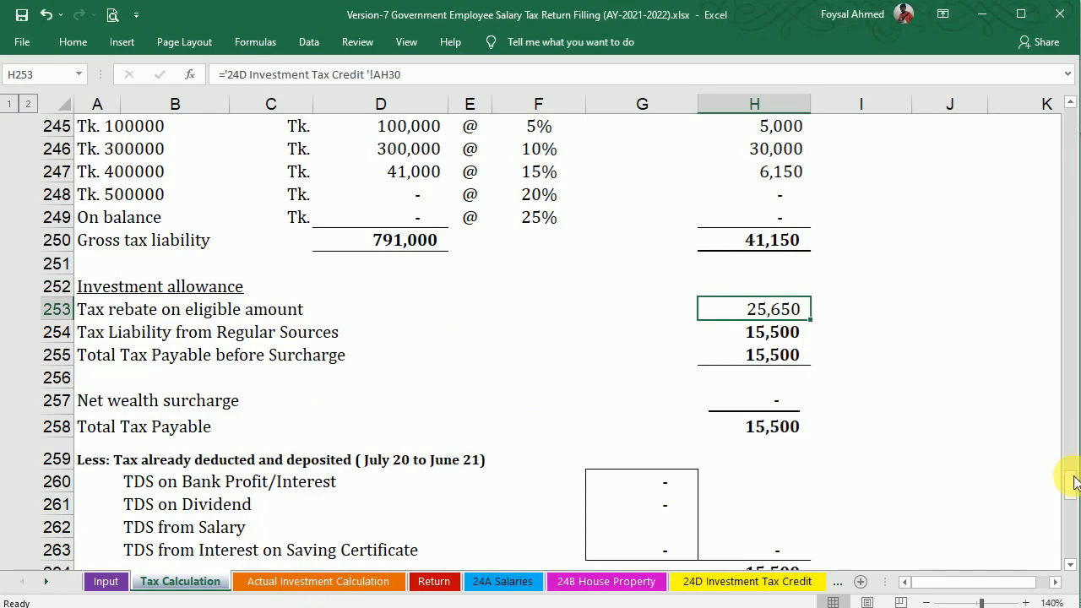
left_click_drag(1074, 478, 1074, 490)
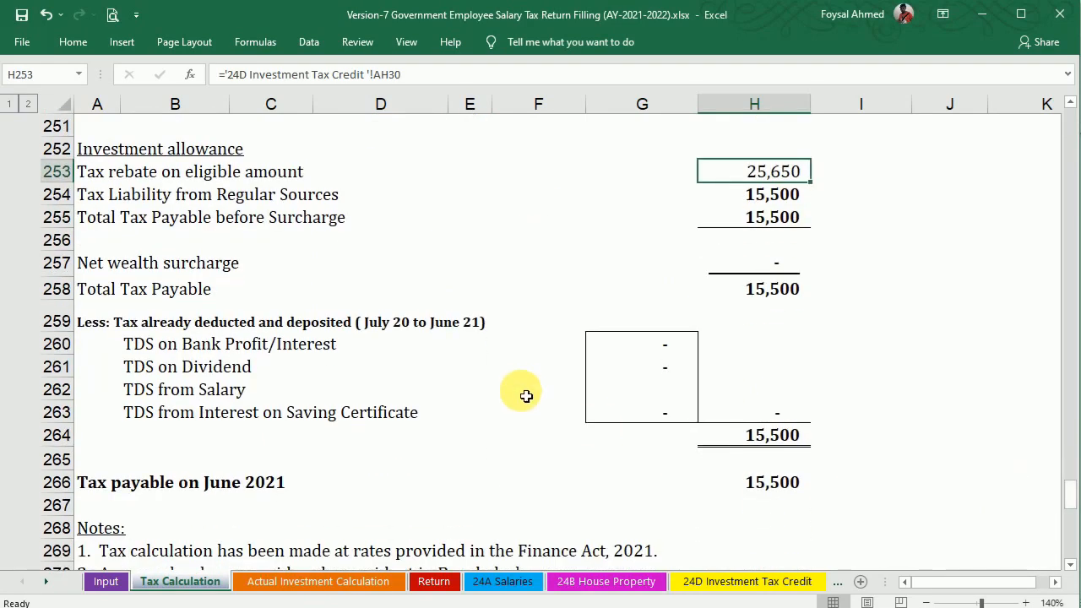
Enter 12,000 as TDS from salary in G262, cutting tax payable to 3,500, and view the Return form.
left_click(629, 393)
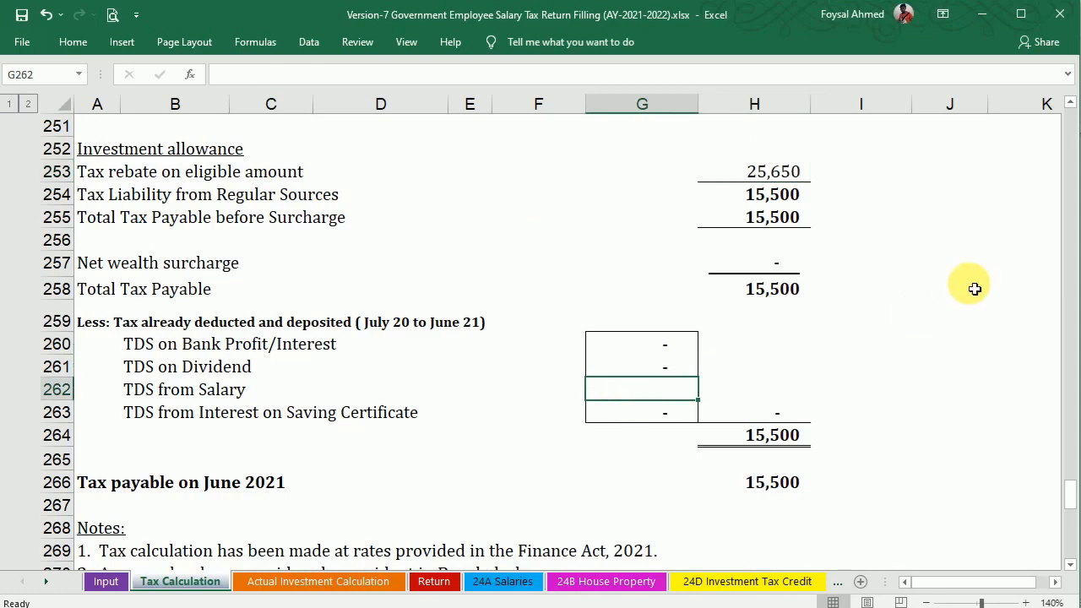
type("12,000")
key("Return")
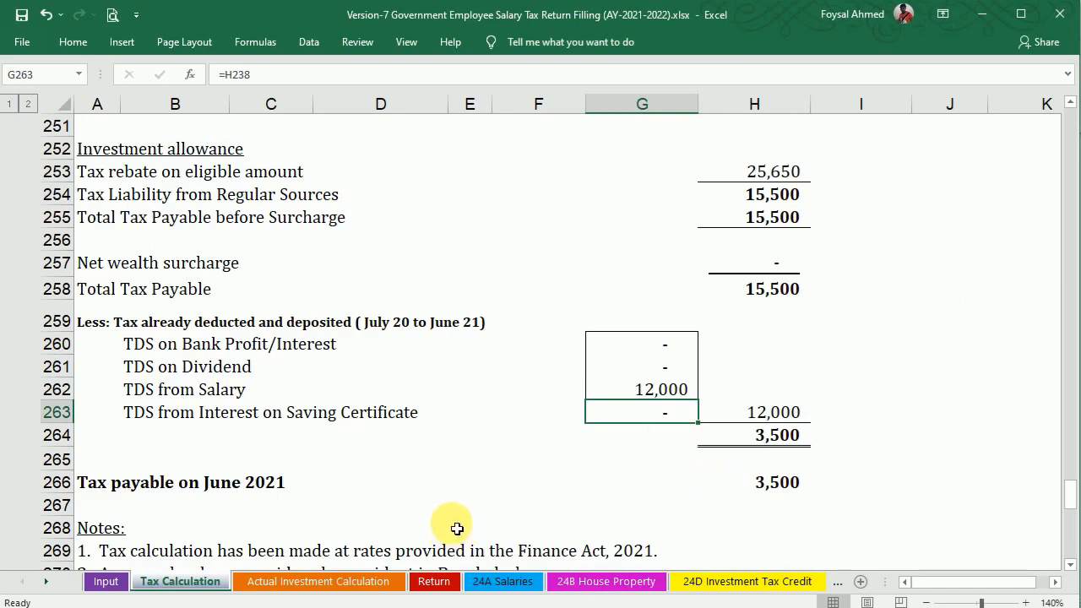
left_click(433, 581)
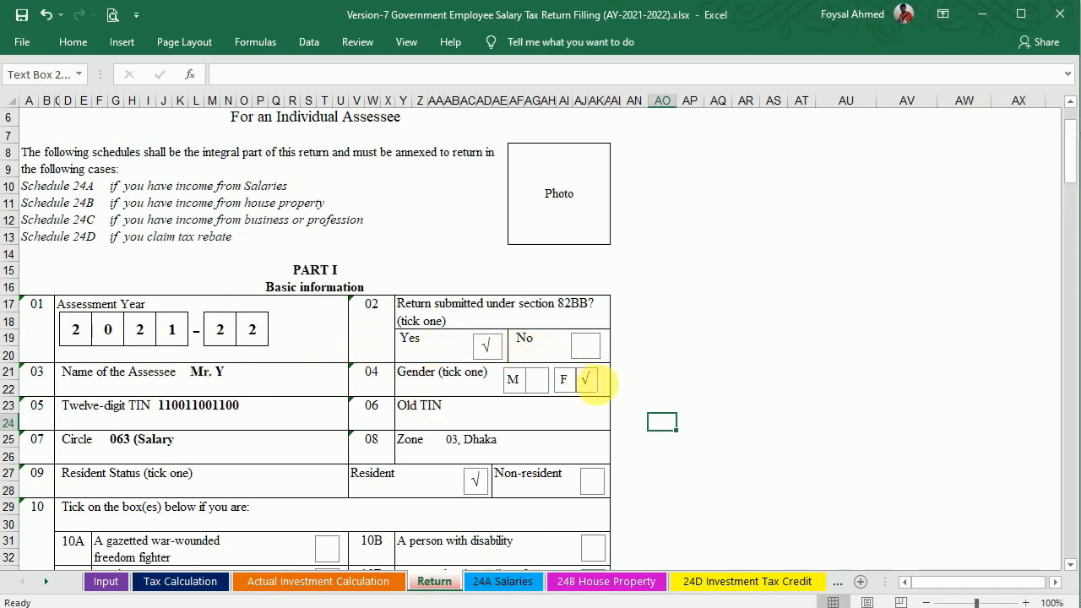
Copy the √ tick onto the M box and delete it from the F box.
double_click(589, 380)
key("ctrl+c")
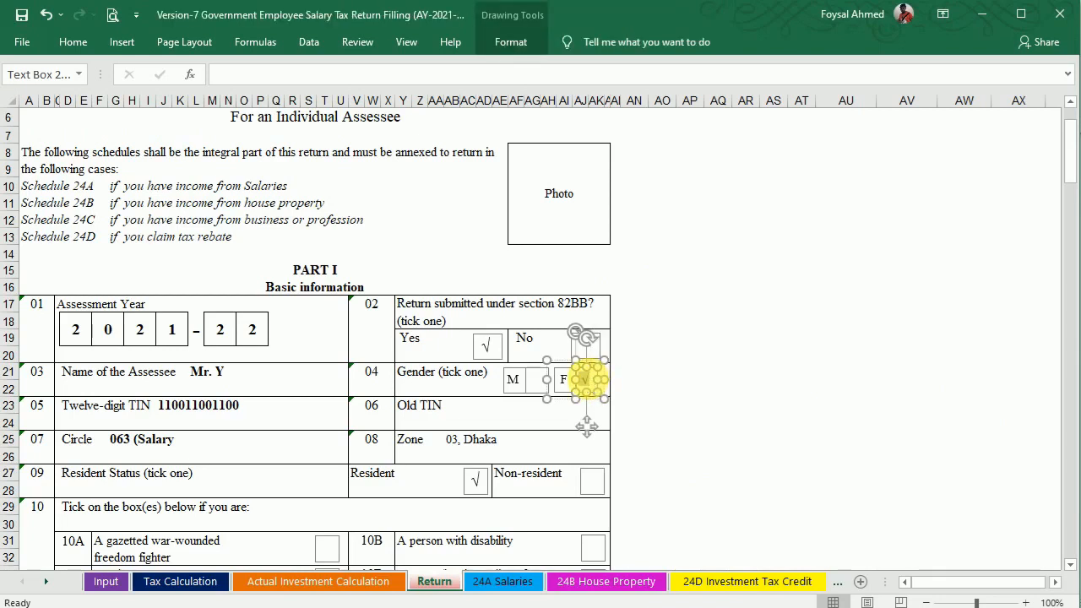
left_click_drag(587, 427, 536, 428)
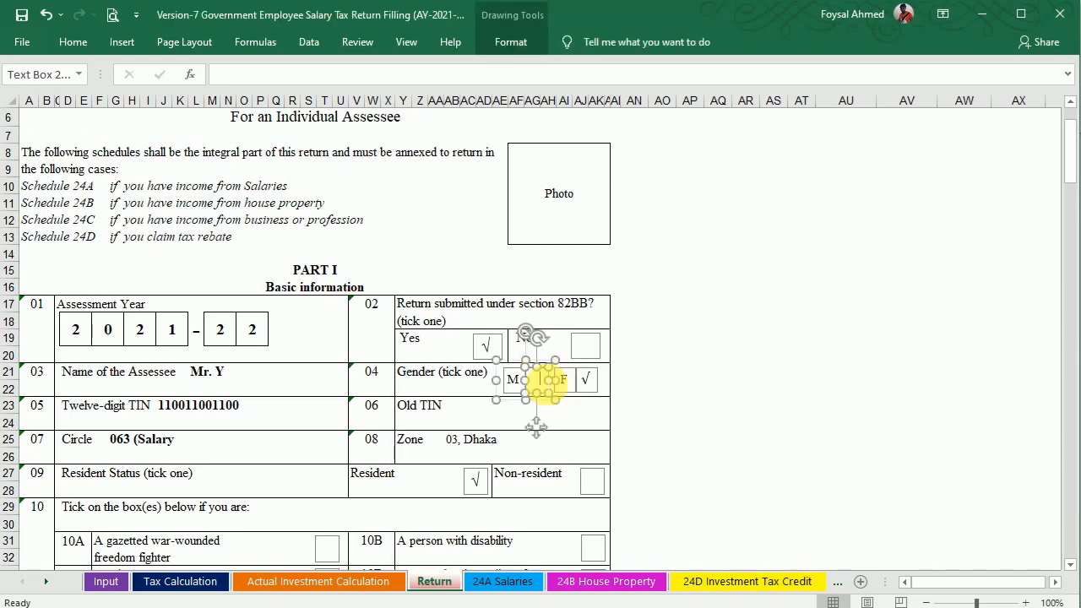
key("ctrl+v")
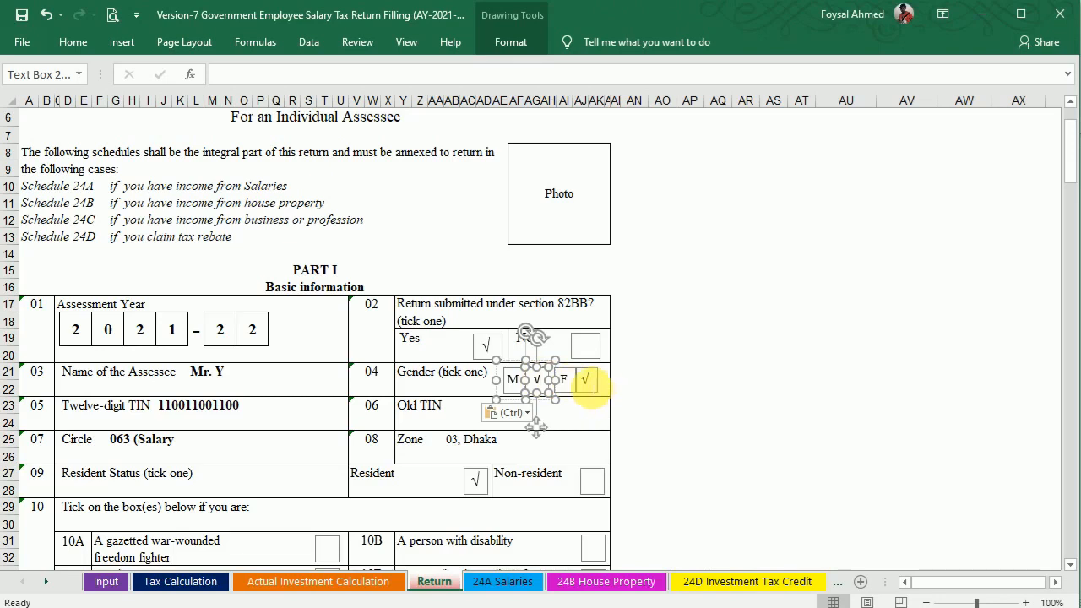
double_click(595, 388)
key("Delete")
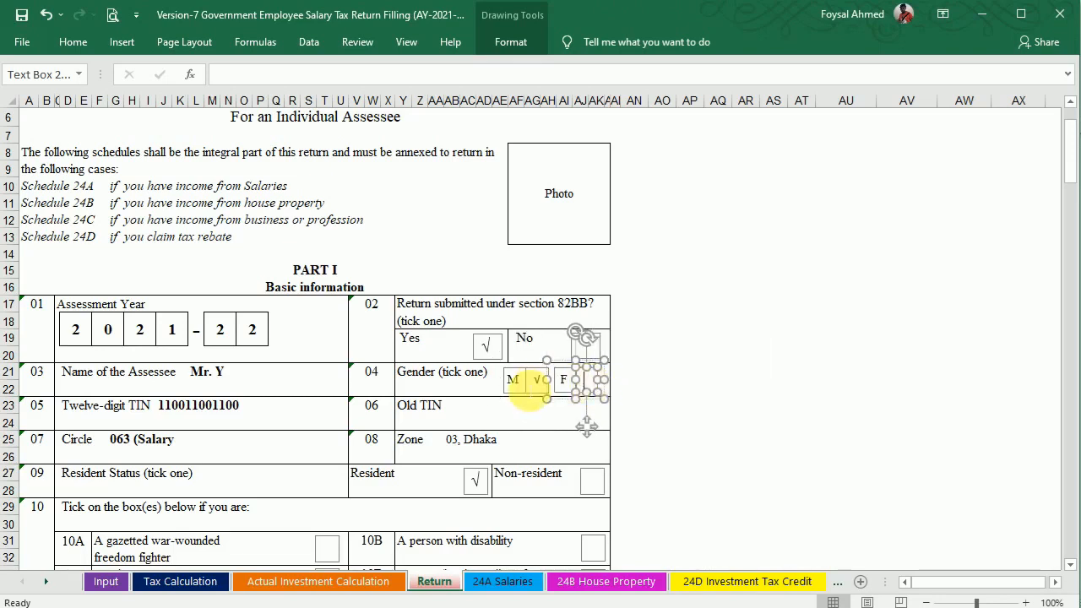
left_click_drag(587, 427, 536, 429)
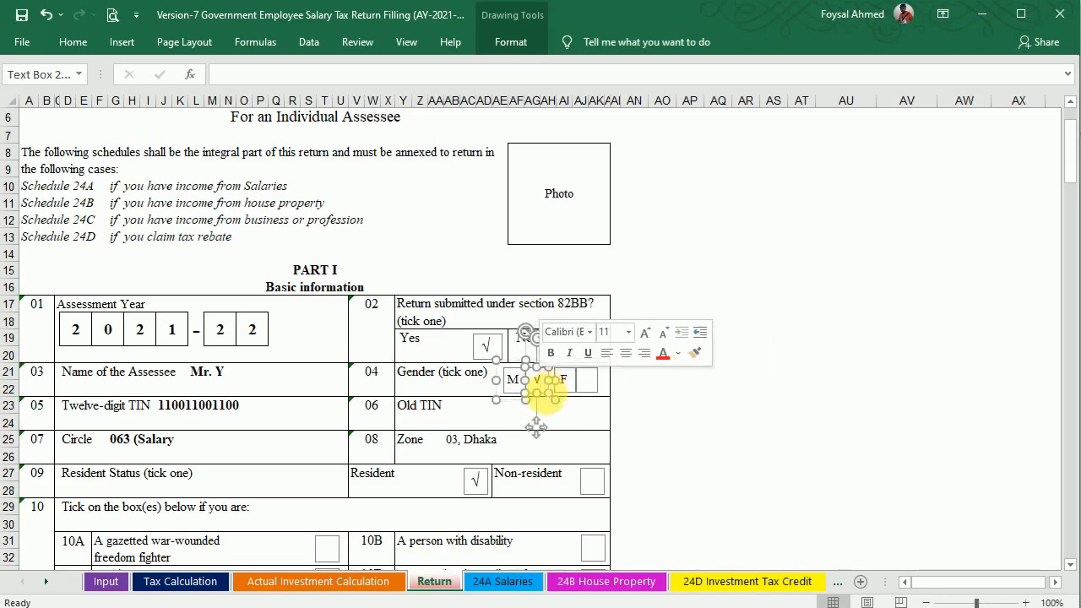
left_click(540, 387)
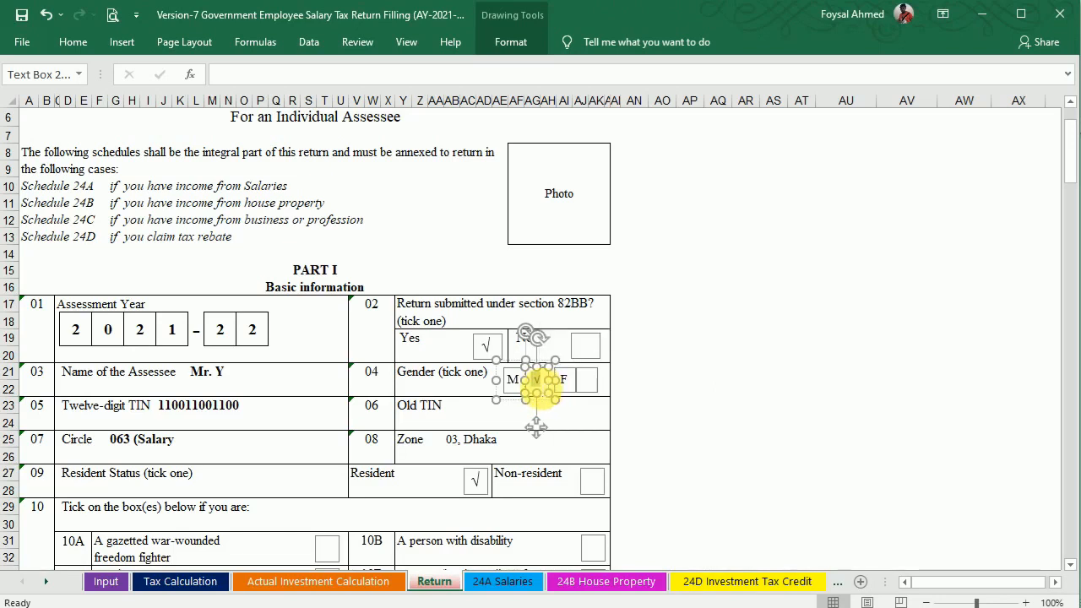
Set the moved tick's font to Cambria so it displays as a proper √.
left_click(75, 42)
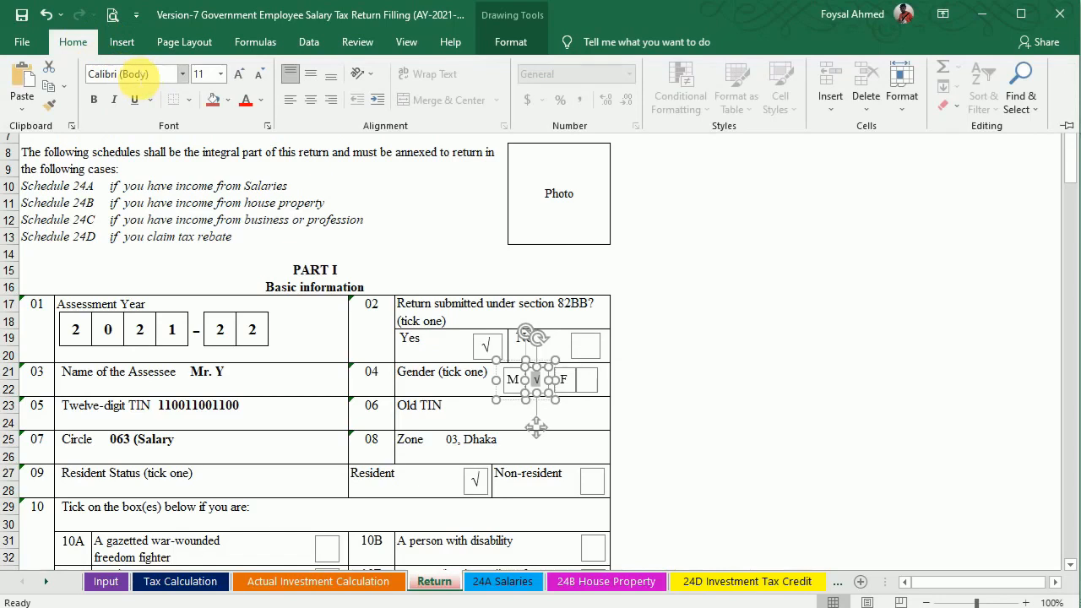
type("Cambria")
key("Return")
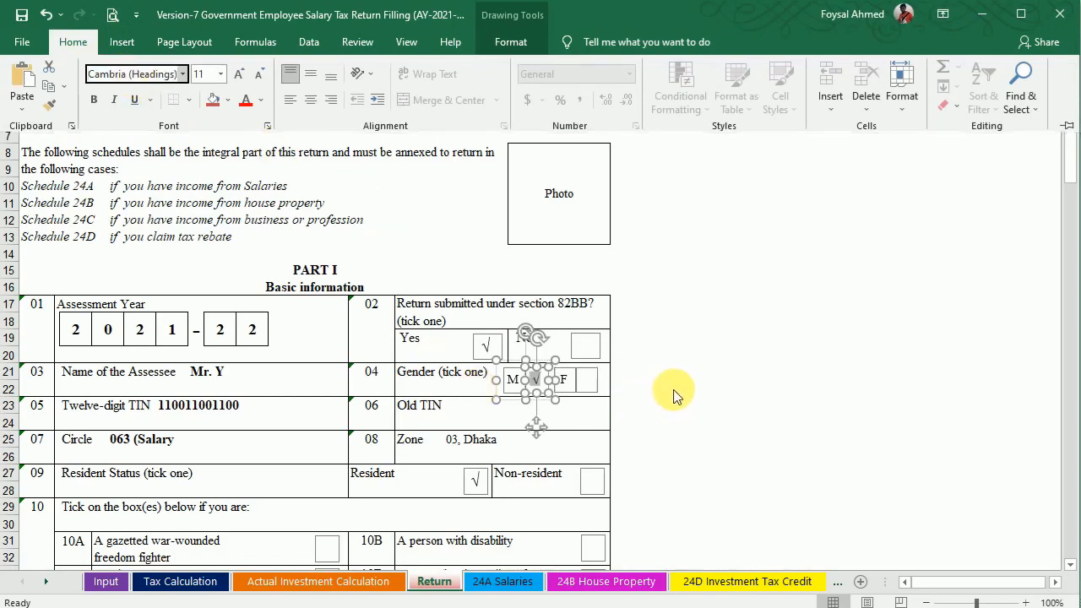
left_click(658, 382)
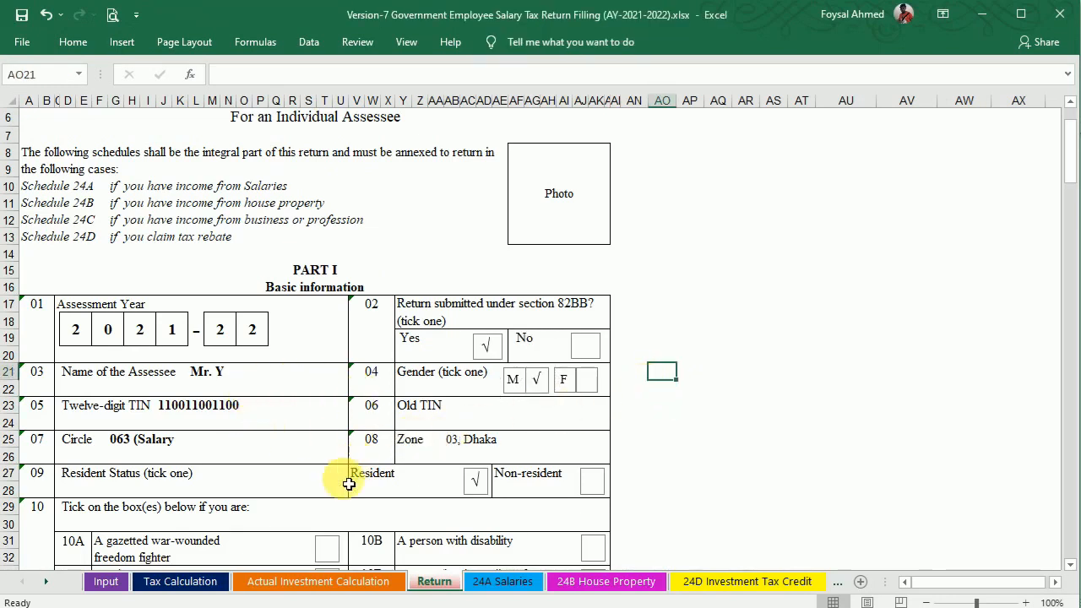
left_click(454, 441)
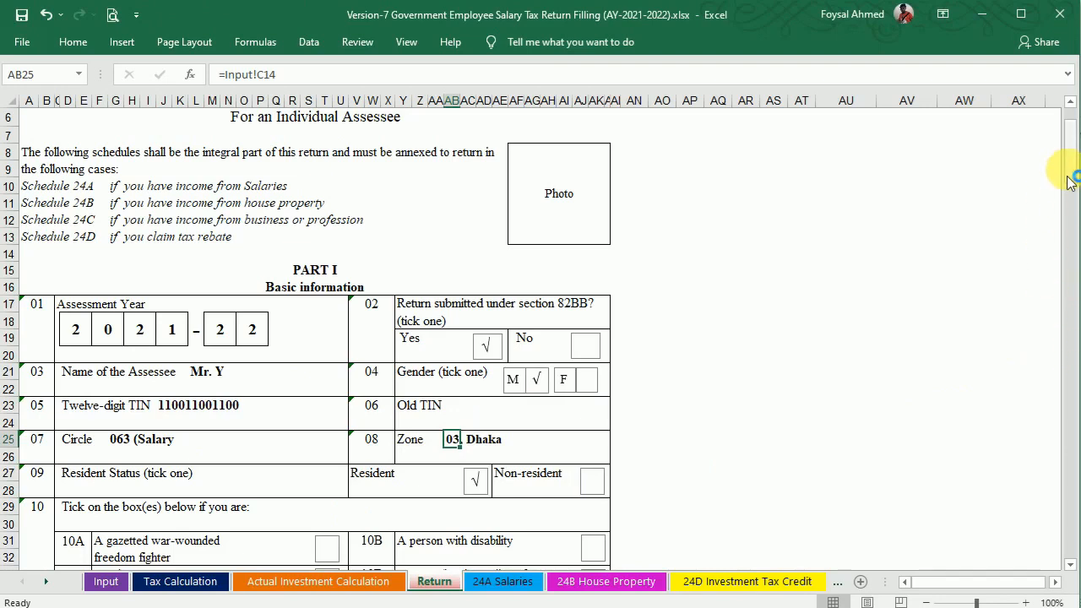
Bold the spouse name and e-mail entries, then scroll down the Return form.
left_click_drag(1073, 173, 1066, 213)
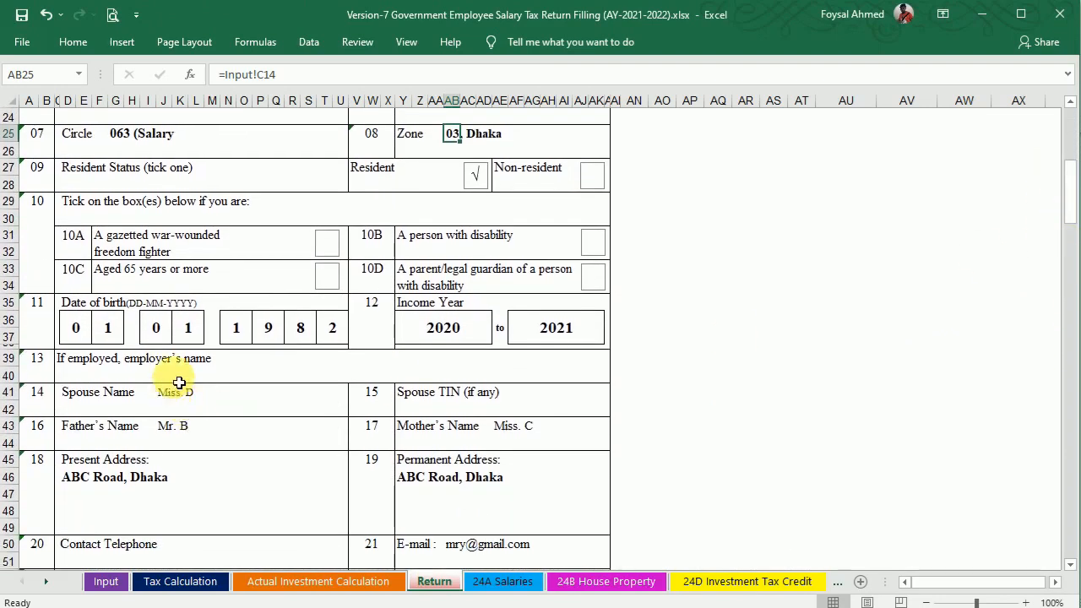
left_click(169, 399)
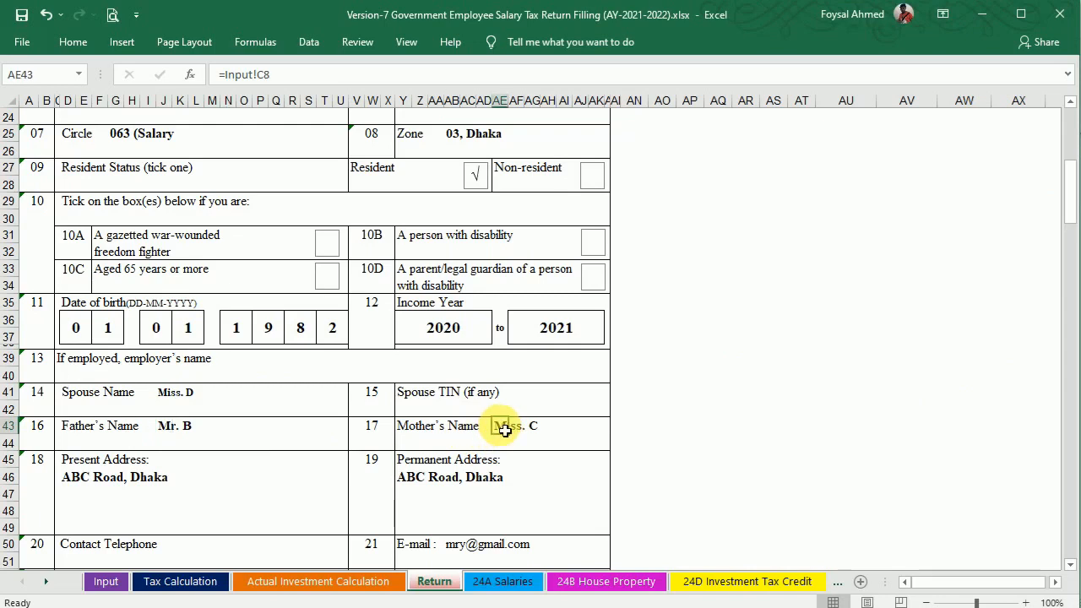
left_click_drag(1069, 203, 1071, 218)
left_click(462, 381)
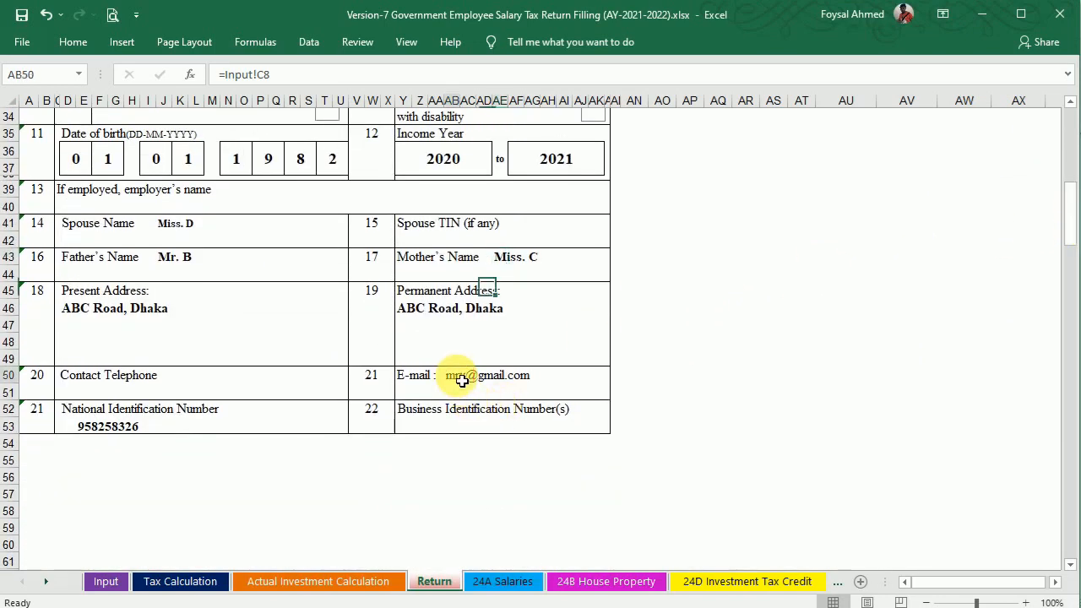
key("ctrl+b")
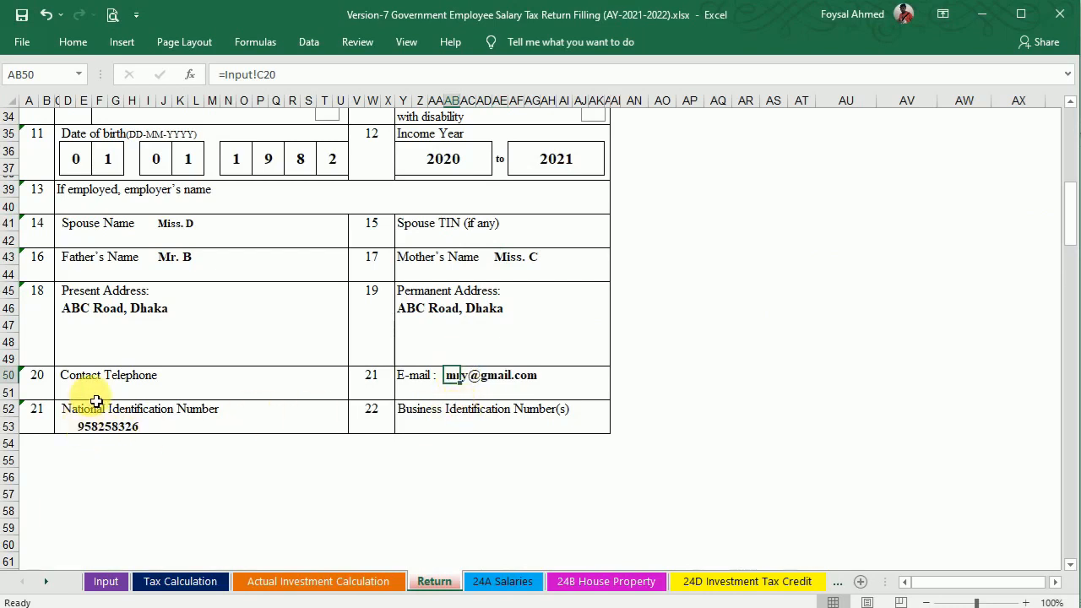
left_click_drag(1075, 211, 1076, 289)
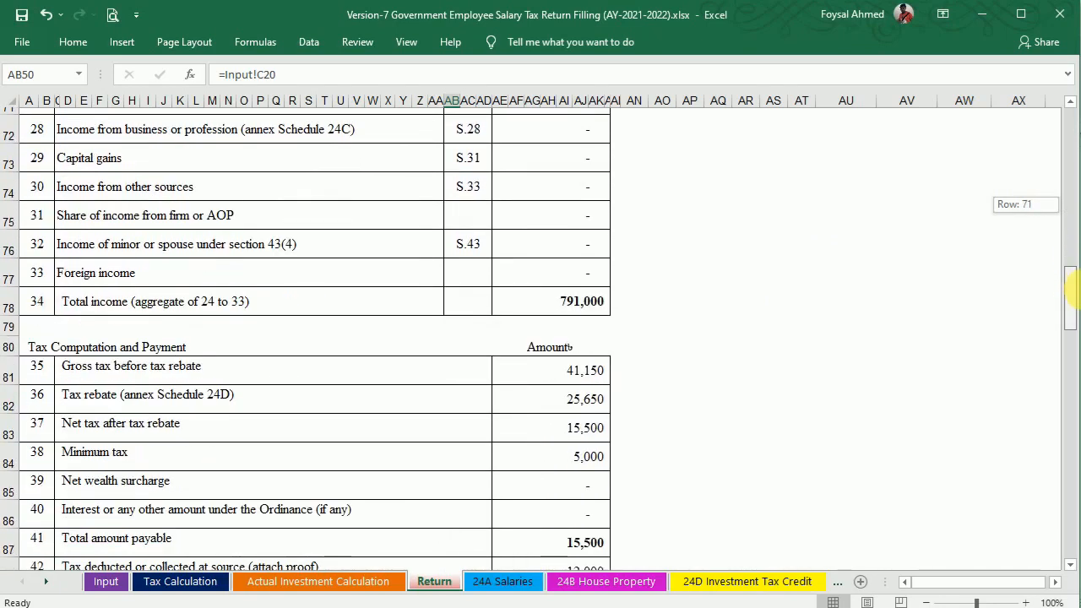
left_click_drag(1076, 290, 1074, 355)
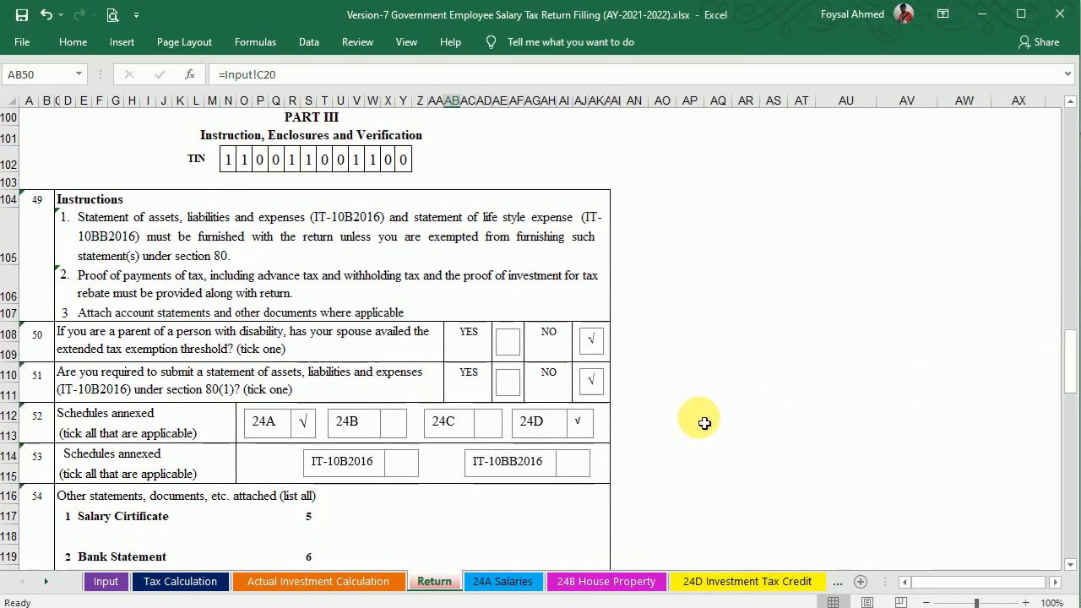
Change the 24D tick's font to Cambria so it matches the 24A √ mark.
left_click(580, 426)
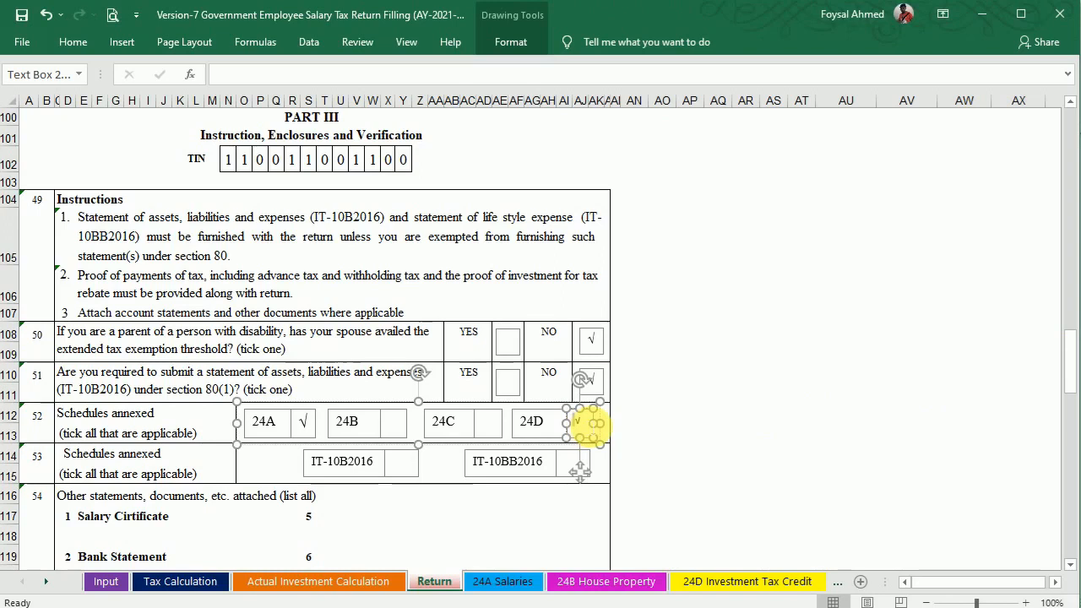
left_click(71, 42)
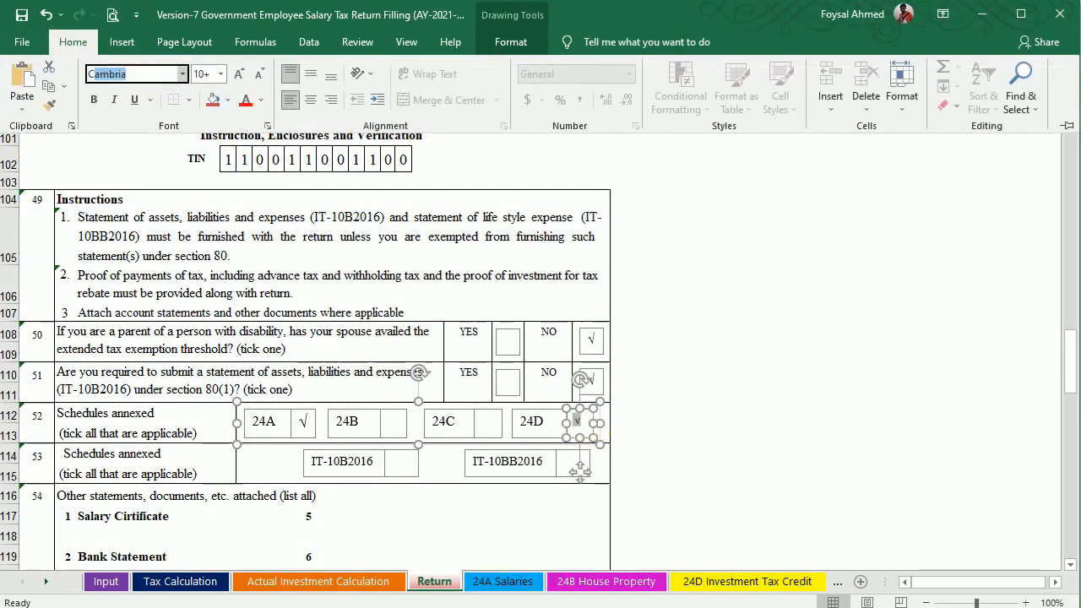
left_click(691, 391)
left_click(528, 461)
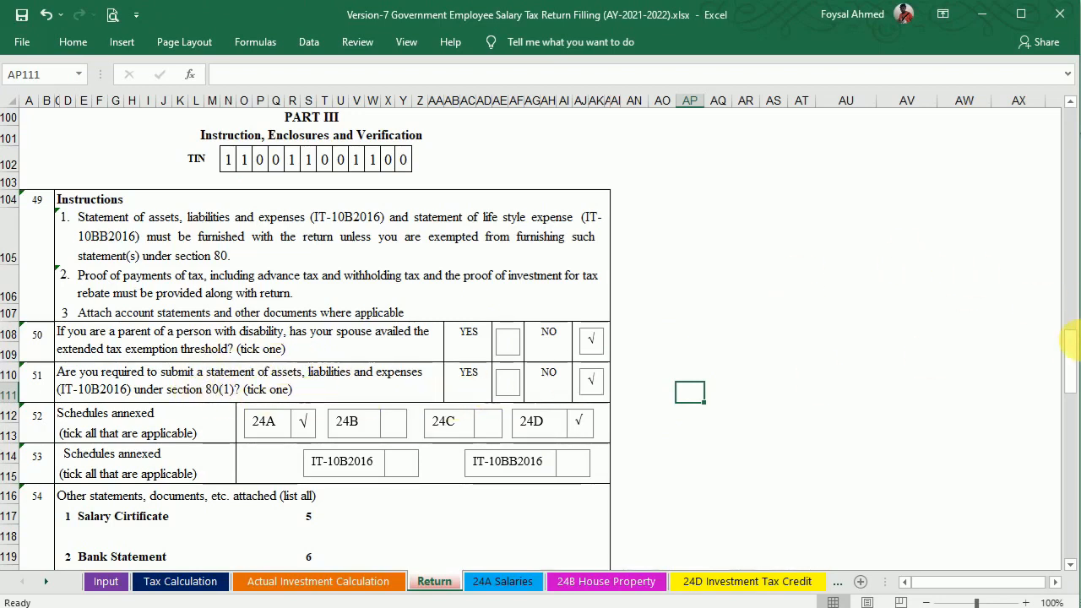
Scroll through the rest of the Return sheet, checking the Pay-Order No. and Signature entries.
left_click_drag(1075, 348, 1074, 363)
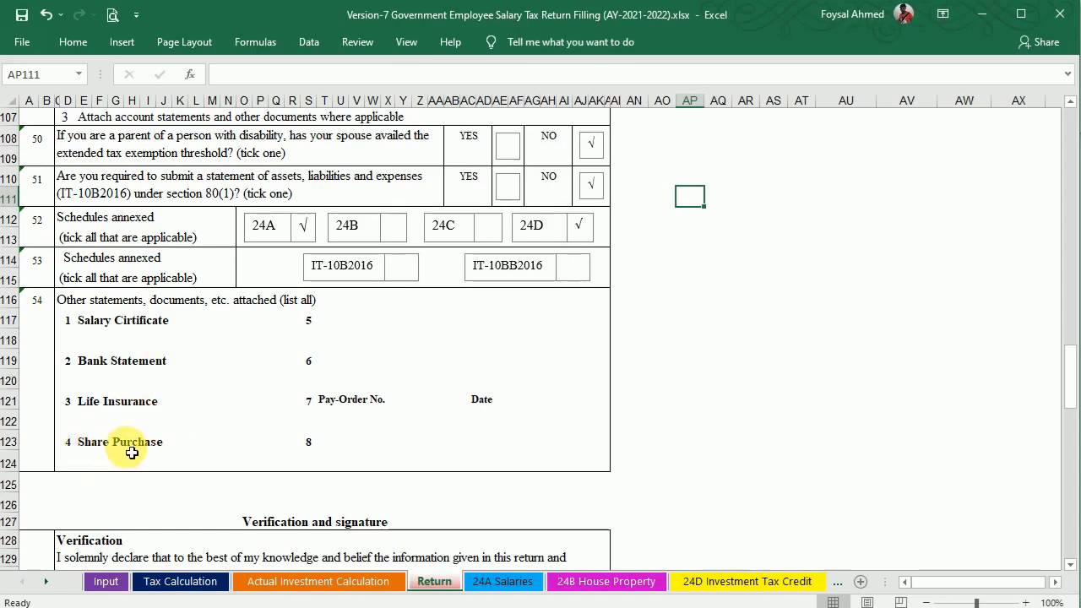
left_click(433, 409)
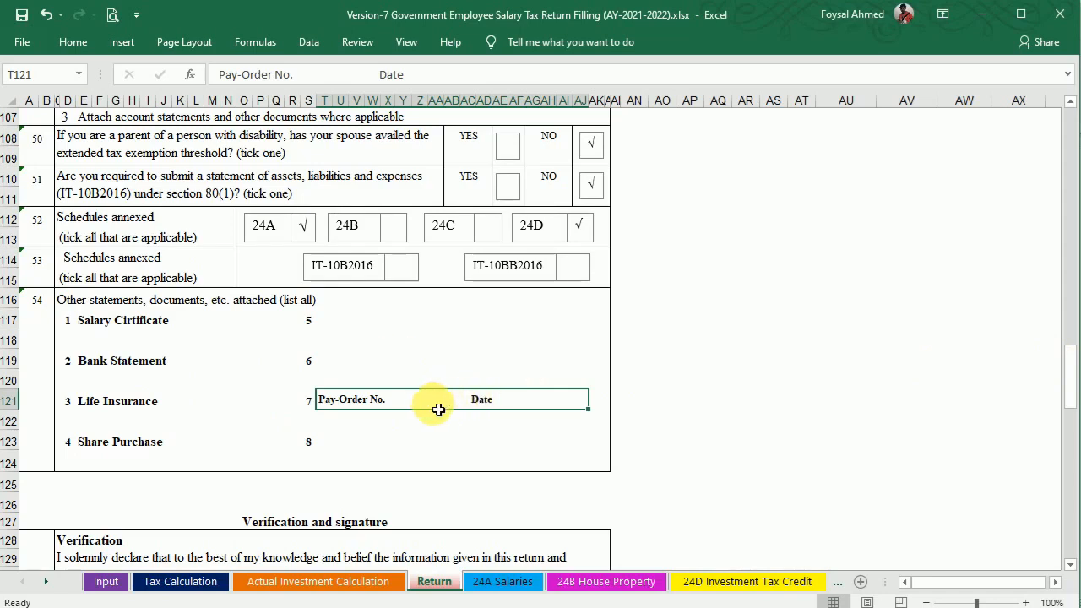
left_click_drag(1074, 363, 1074, 407)
left_click(394, 227)
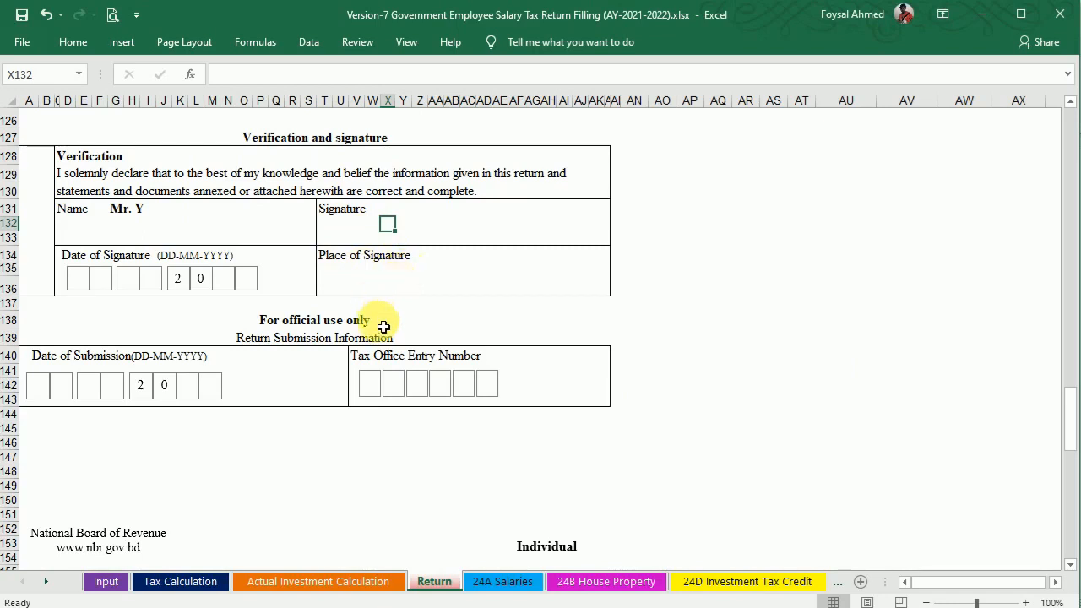
left_click_drag(1075, 422, 1076, 521)
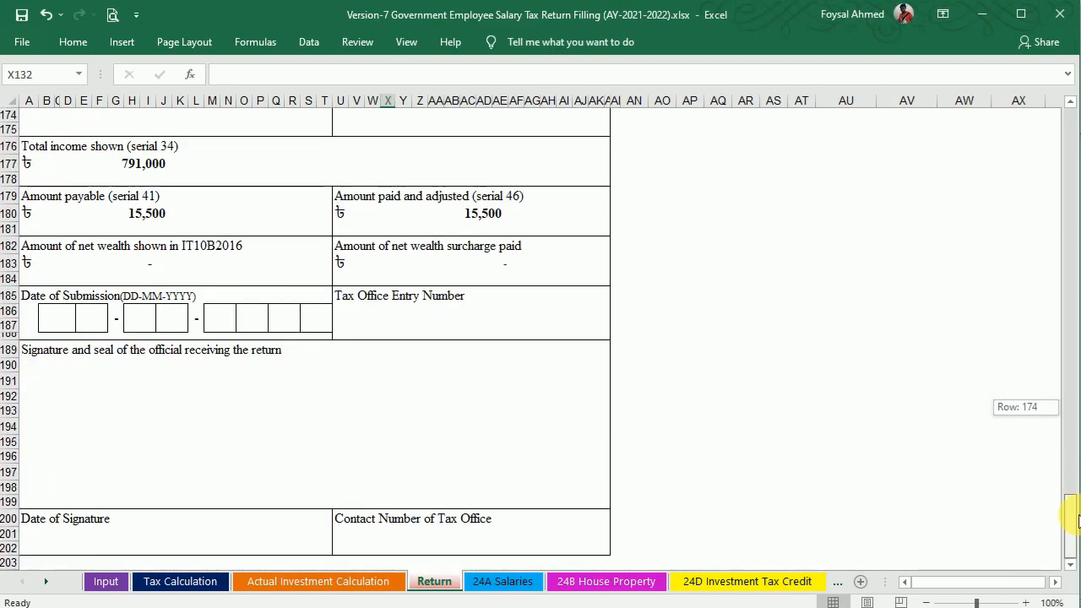
left_click_drag(1077, 520, 1071, 156)
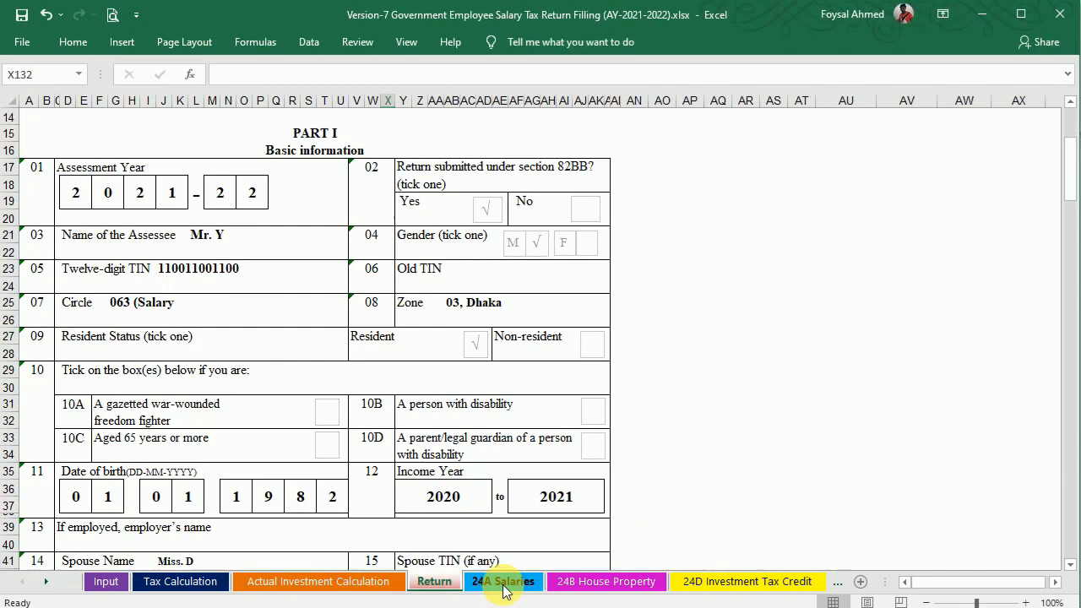
View the 24A Salaries schedule with gridlines hidden.
left_click(503, 581)
left_click_drag(1075, 406, 1057, 169)
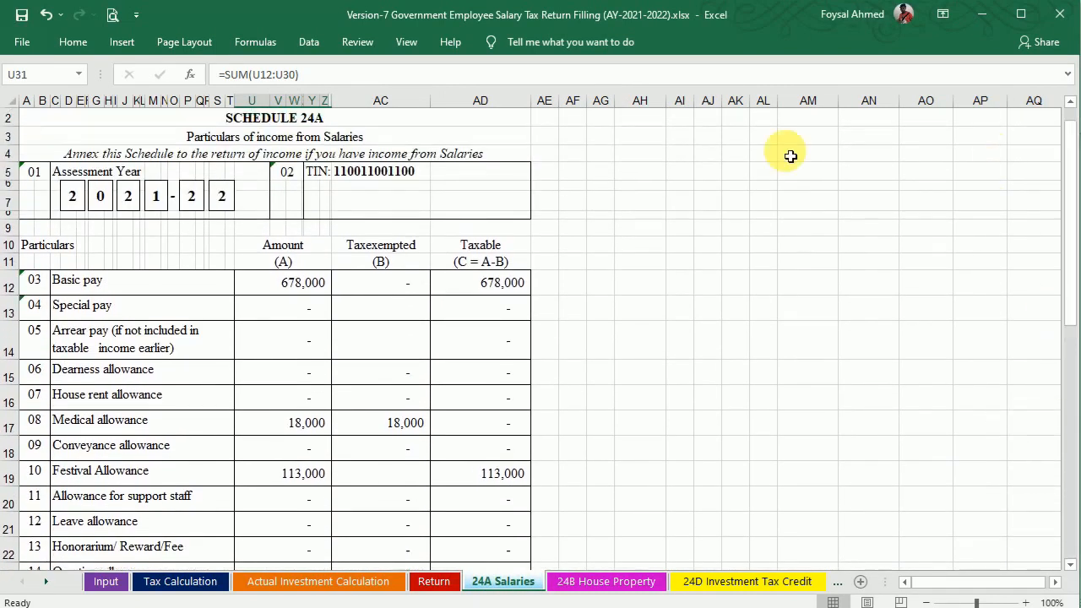
left_click(407, 41)
left_click(194, 100)
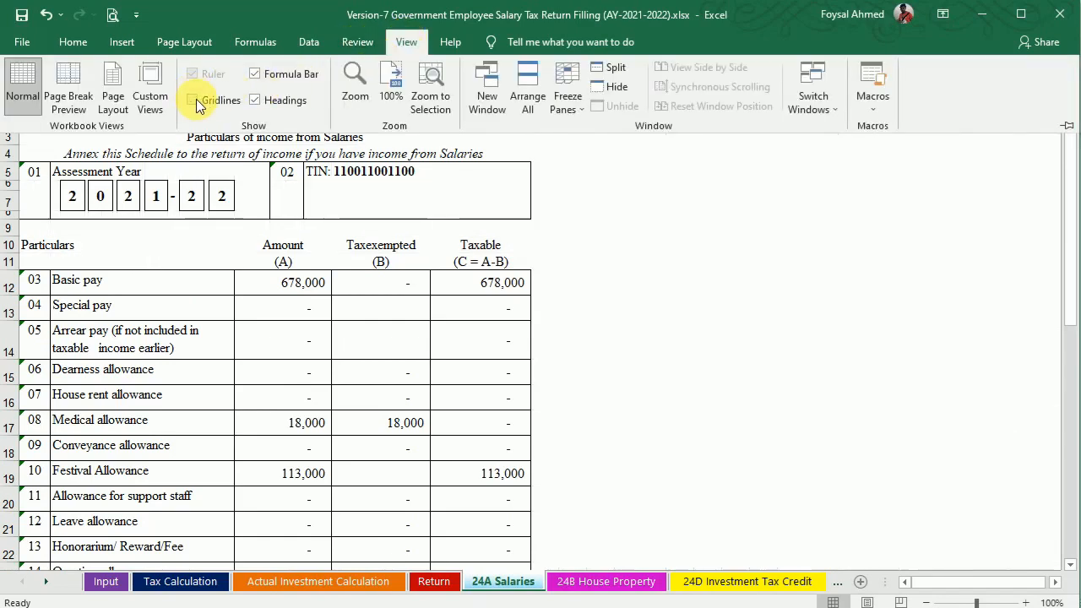
left_click(817, 280)
left_click_drag(1069, 270, 1069, 389)
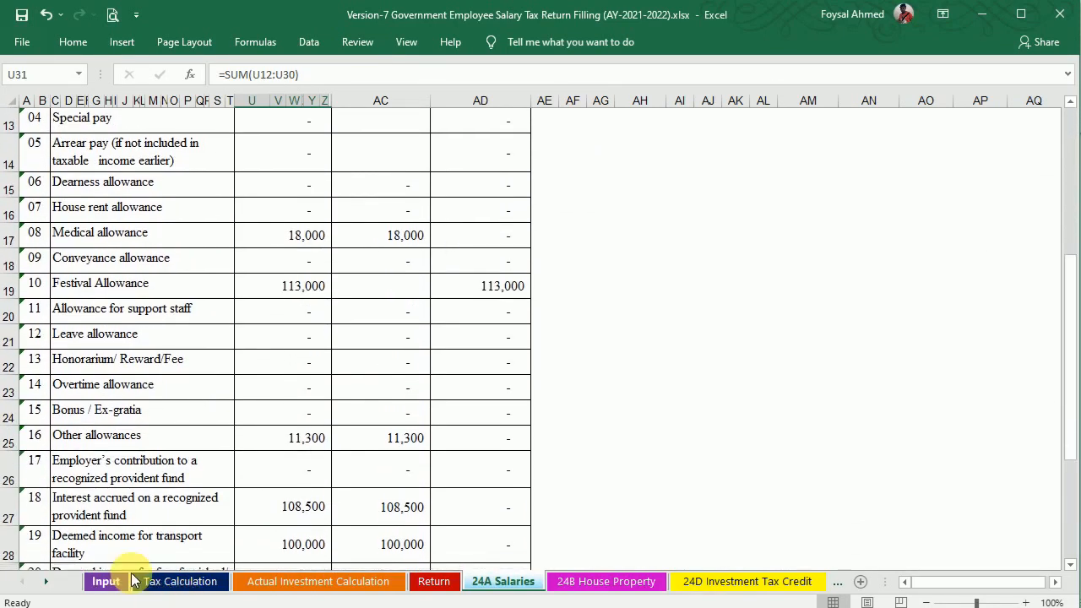
Switch the employee type in Q15 to Non-Government Employee and check its effect on 24A Salaries.
left_click(105, 582)
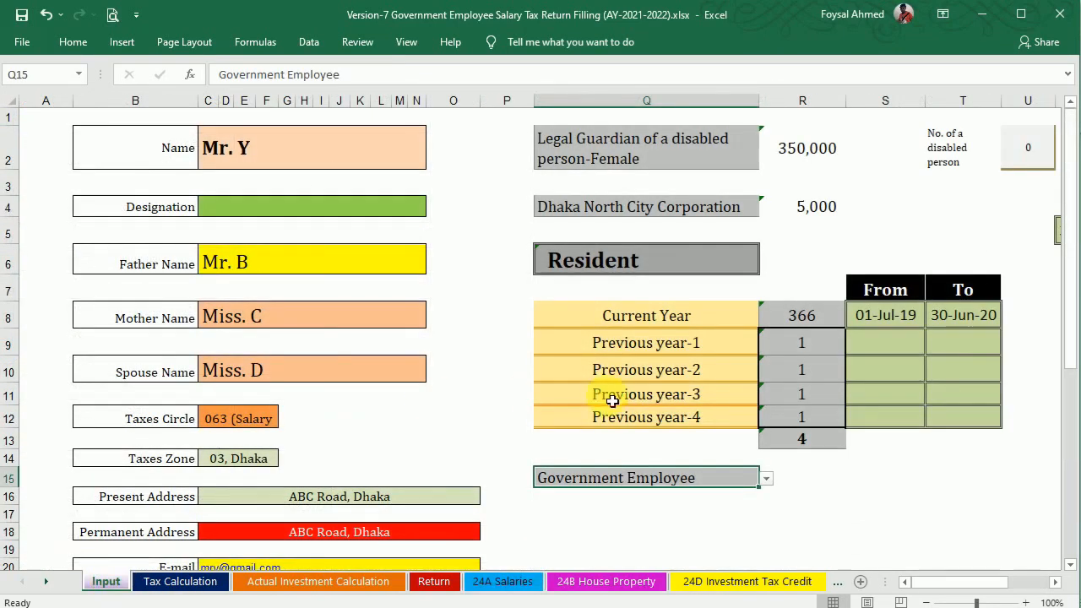
left_click(765, 478)
left_click(690, 505)
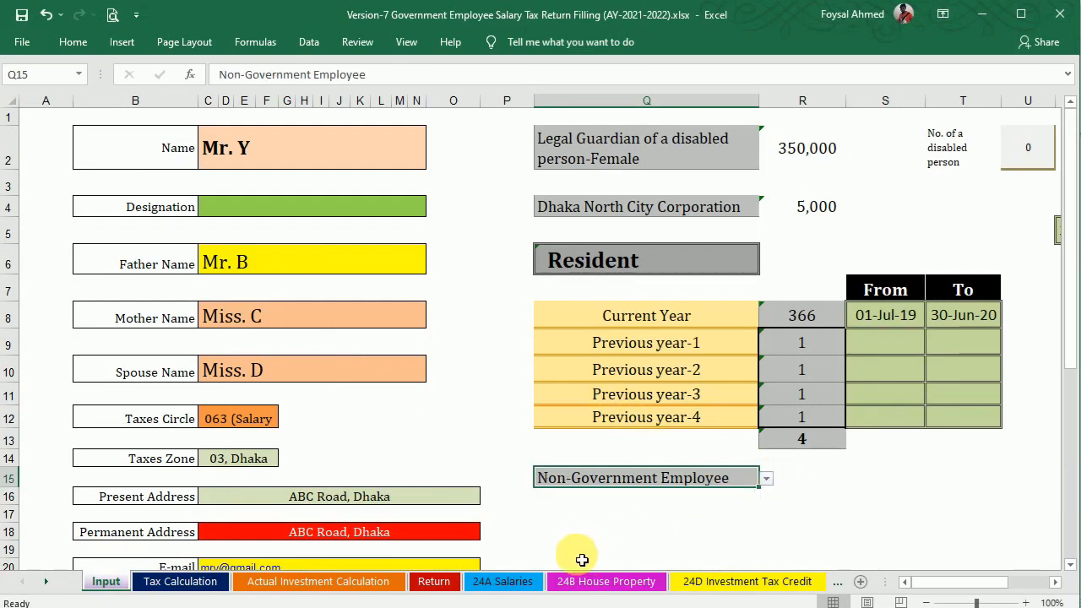
left_click(502, 581)
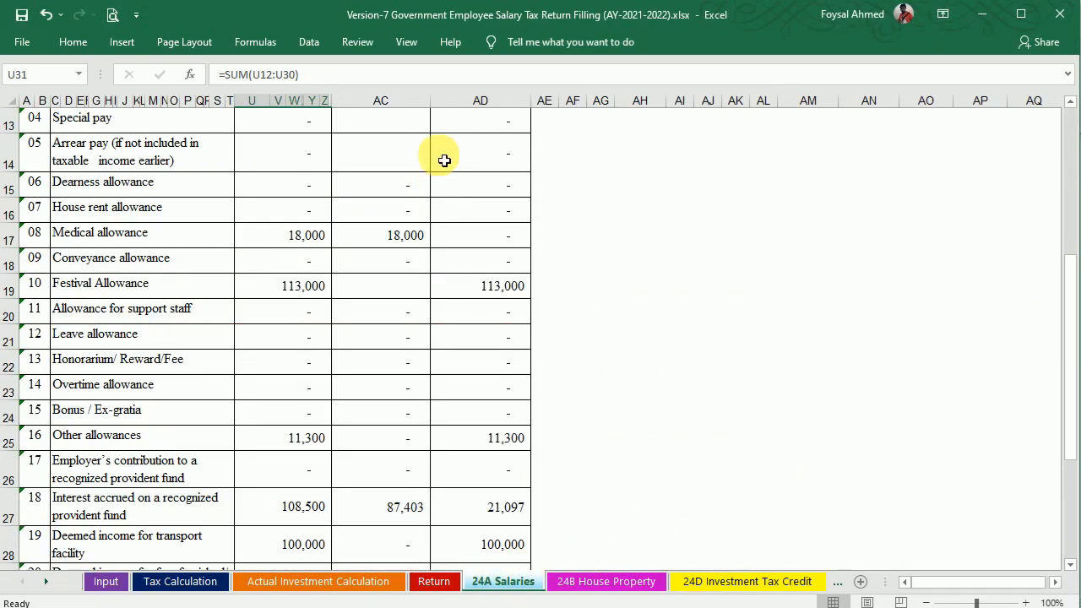
left_click_drag(1066, 393, 1073, 239)
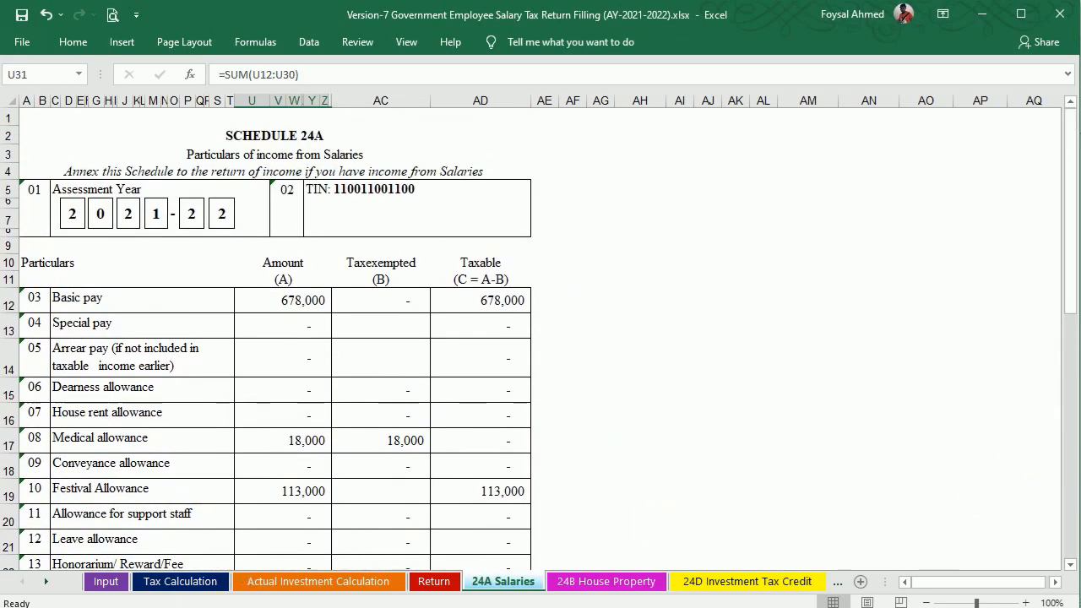
Restore Government Employee in Q15, recheck 24A, and view the 24D Investment Tax Credit schedule.
left_click(100, 583)
left_click(767, 478)
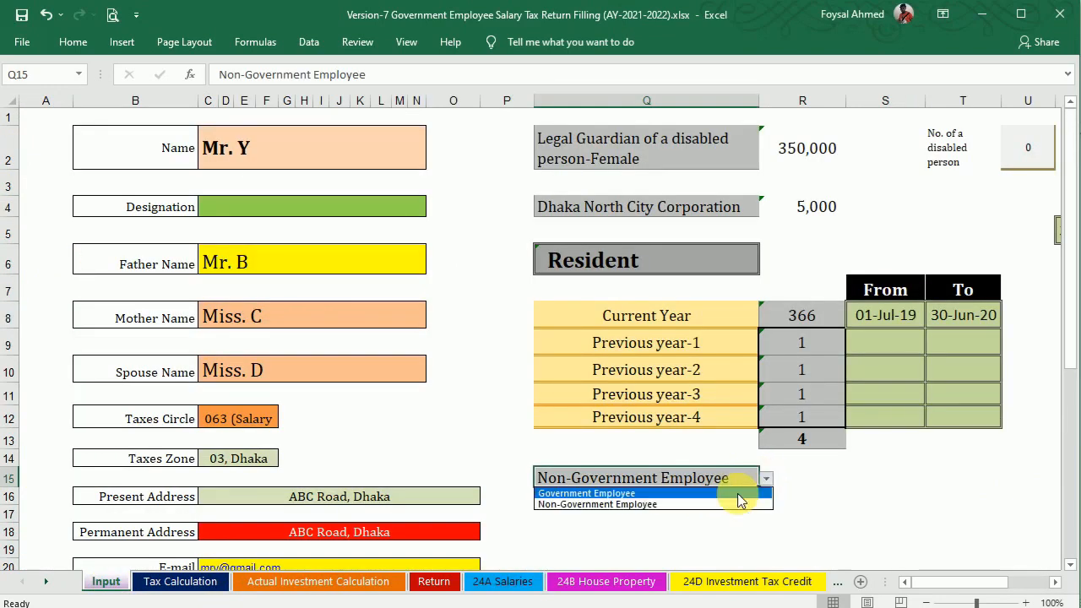
left_click(735, 494)
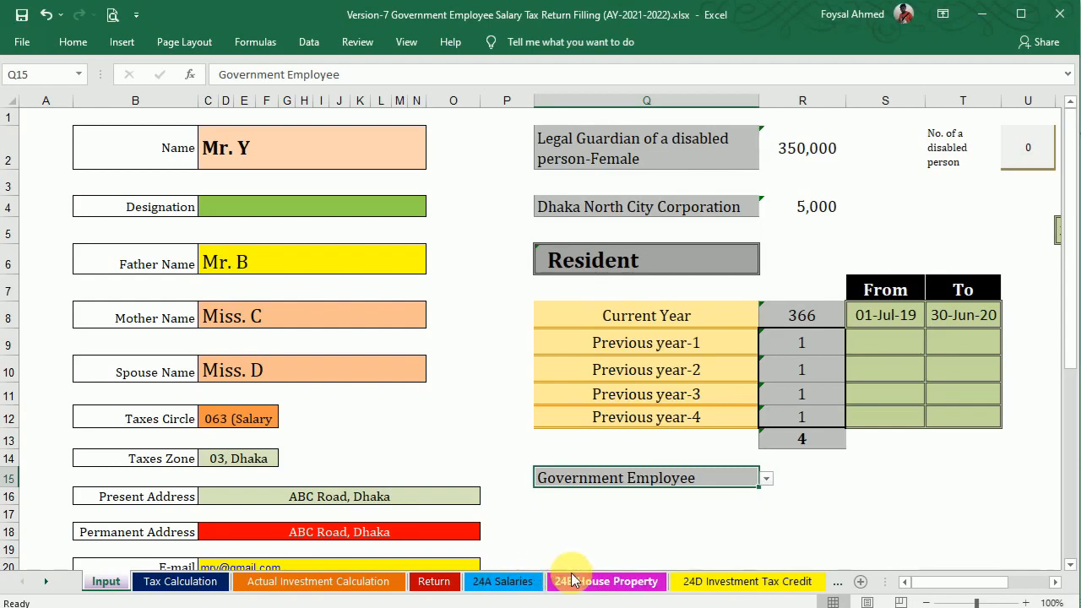
left_click(511, 582)
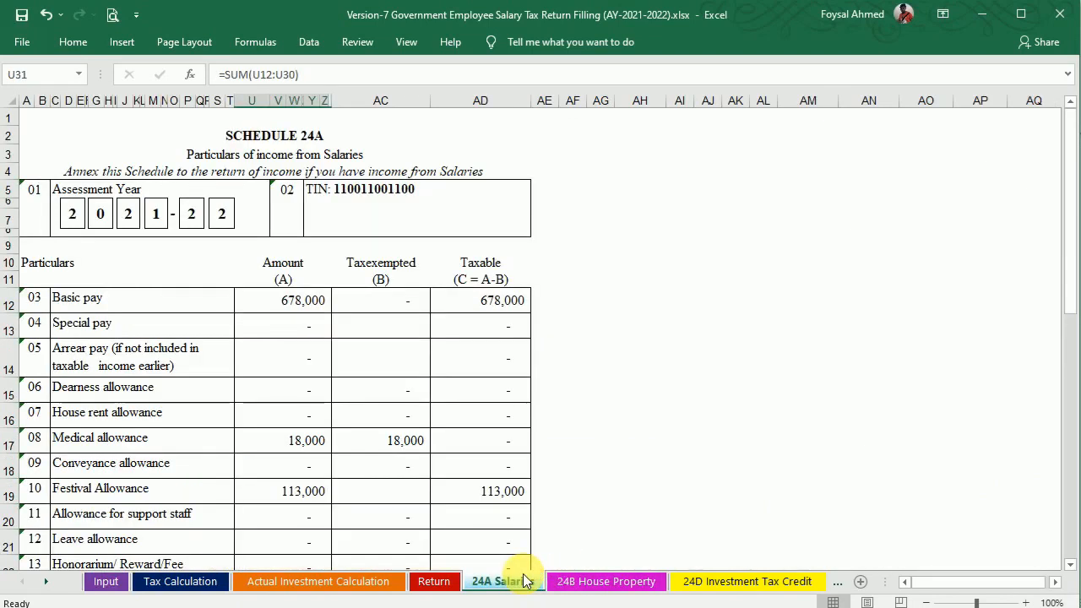
left_click(731, 582)
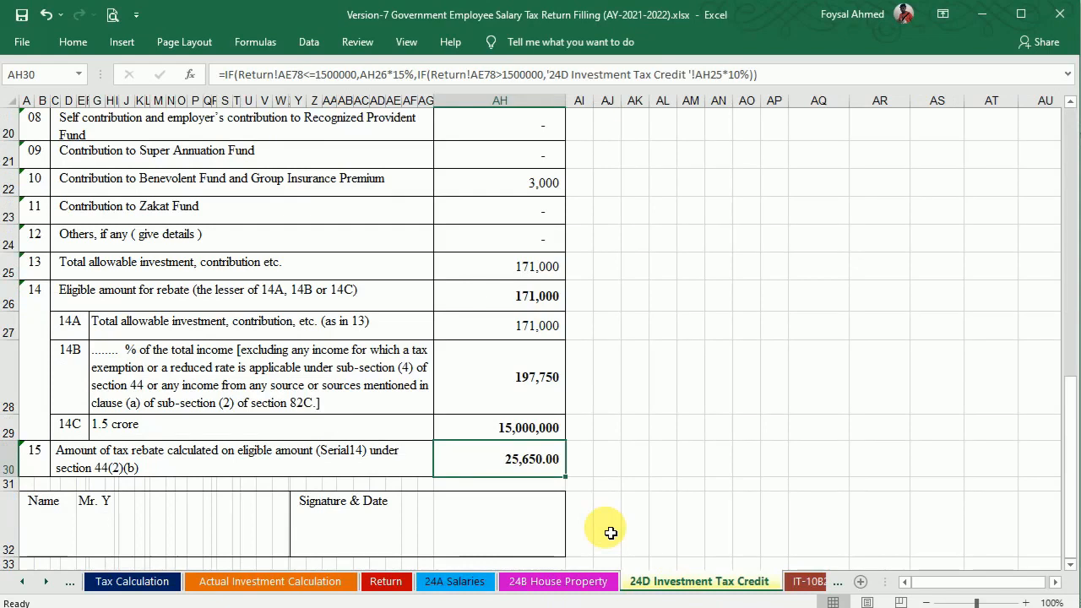
Hide the gridlines on the 24D Investment Tax Credit schedule.
left_click_drag(1066, 438, 1052, 101)
left_click(406, 45)
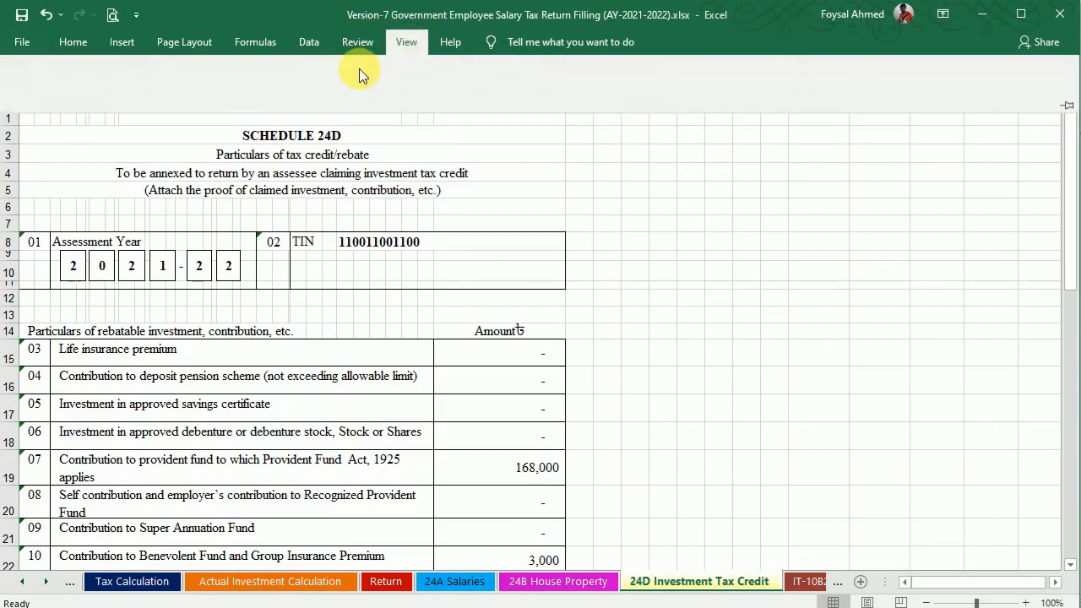
left_click(193, 101)
left_click(740, 379)
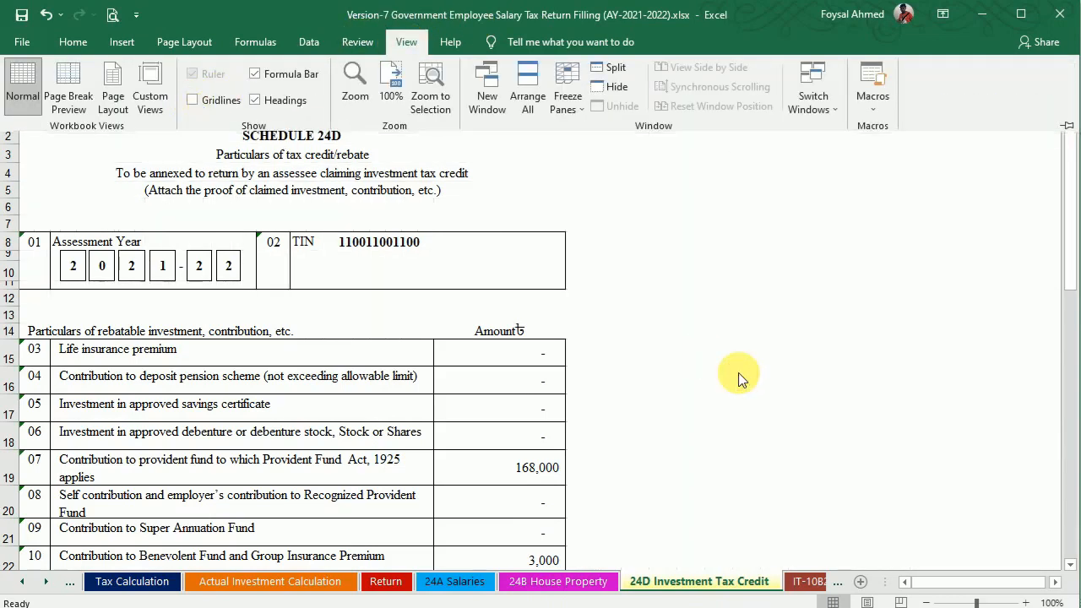
left_click_drag(1073, 272, 1075, 507)
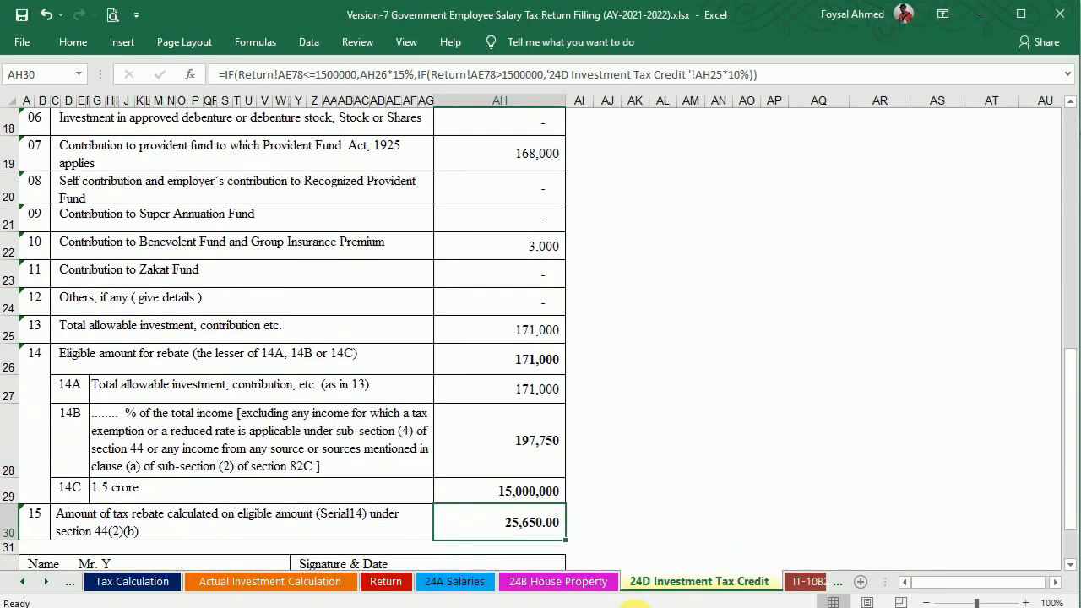
Review the IT-10B2016, IT-10BB2016 and Tax Calculation sheets, then switch to the salary certificate PDF.
left_click(807, 583)
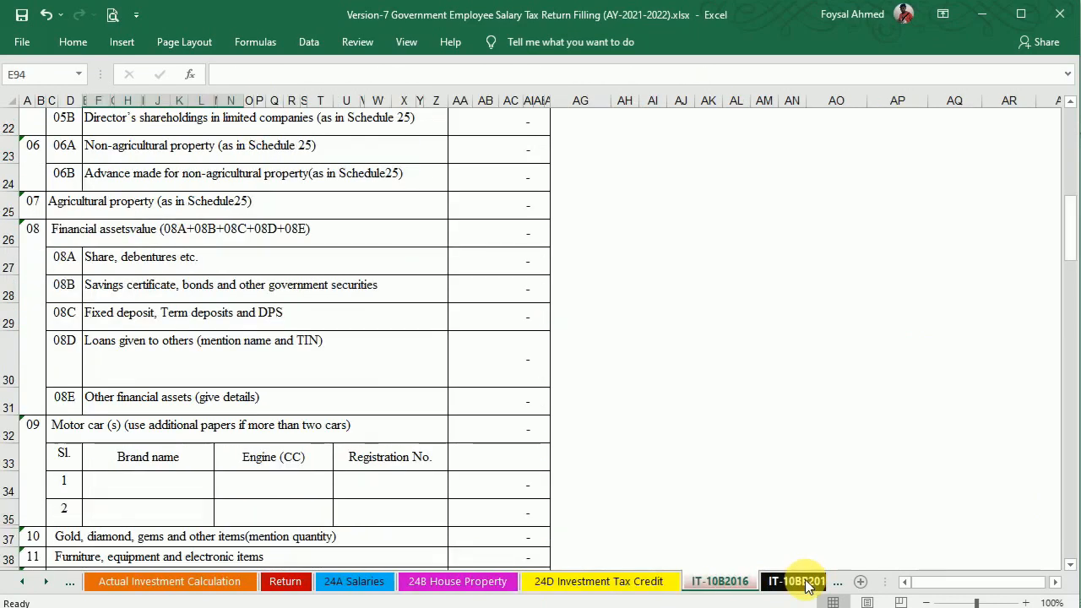
left_click(801, 582)
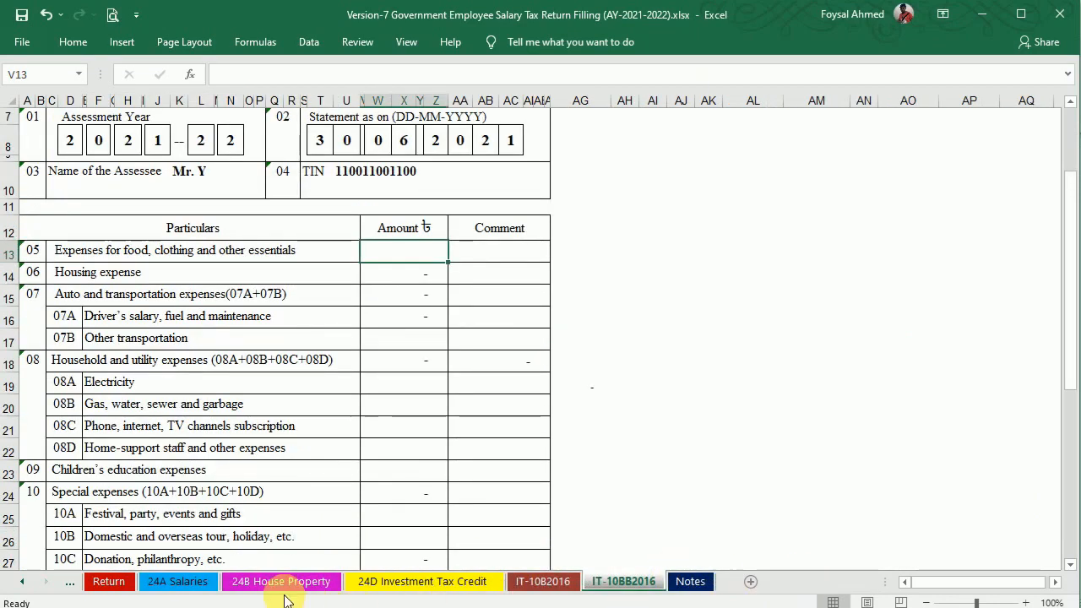
left_click(26, 585)
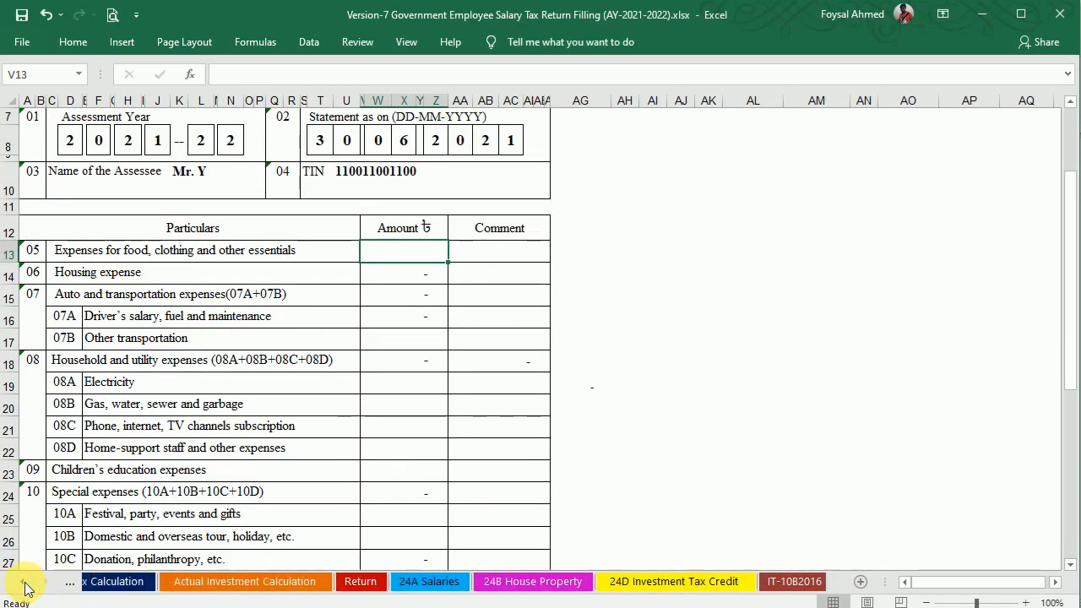
left_click(152, 585)
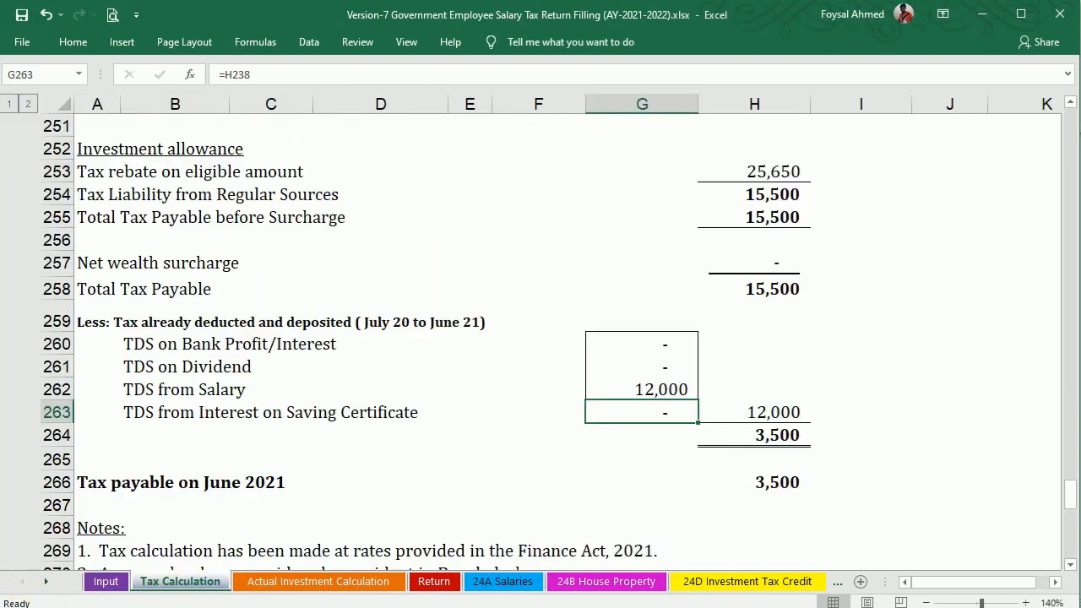
key("alt+Tab")
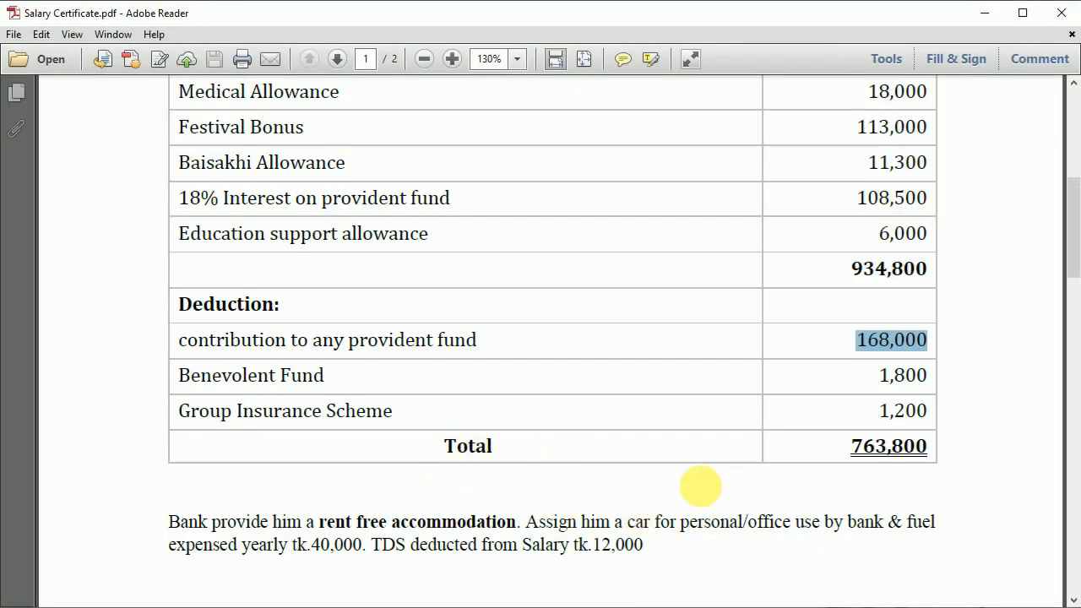
Scroll the certificate PDF to page 2 Additional Information, then show the Actual Investment Calculation sheet.
left_click_drag(1077, 241, 1063, 404)
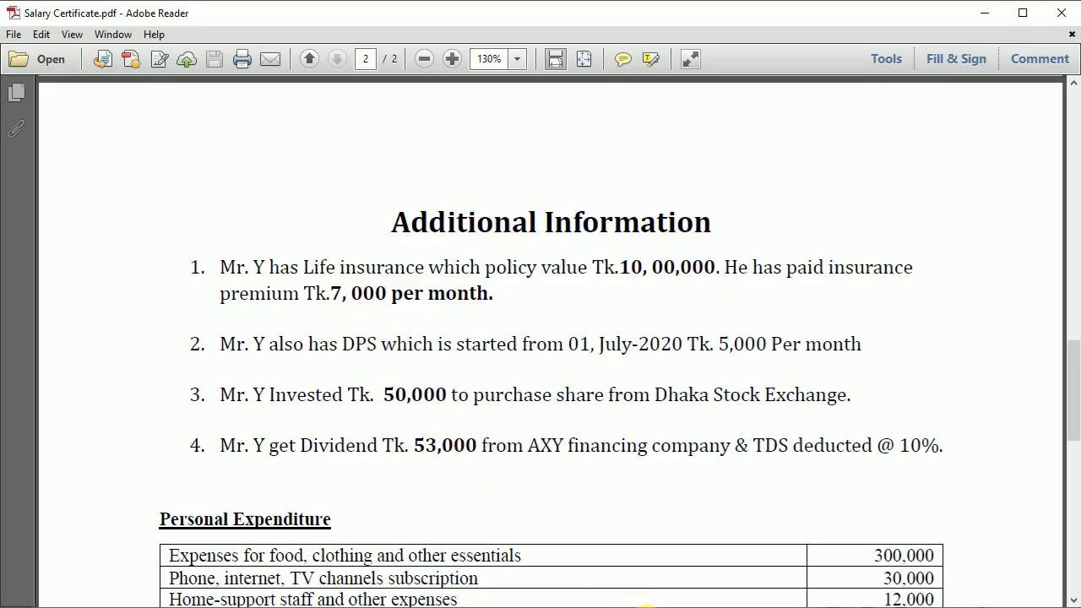
key("alt+Tab")
left_click(294, 582)
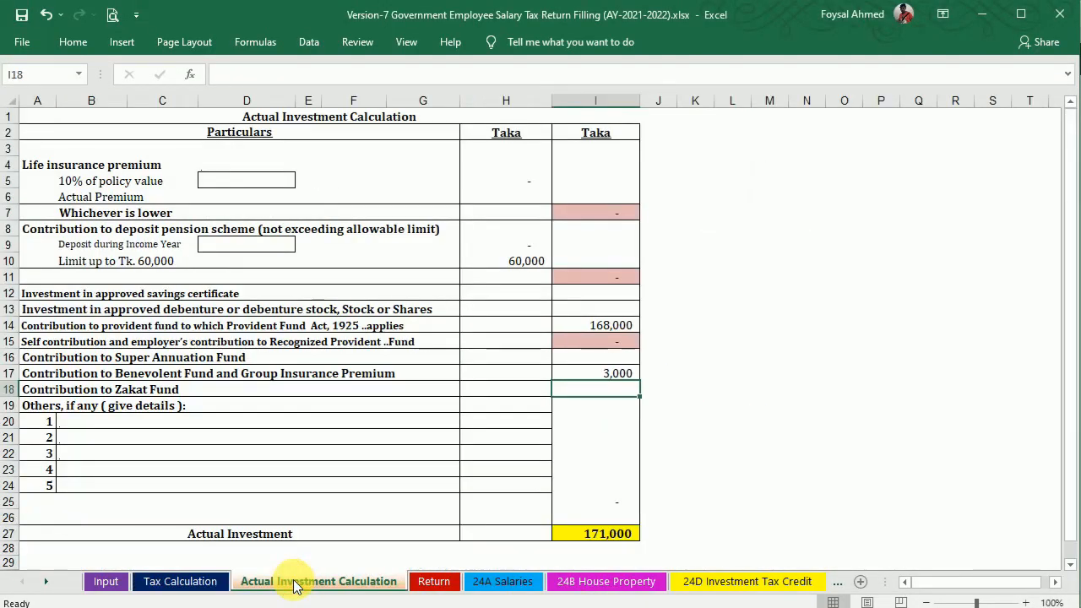
Enter 1,000,000 policy value in D5, =7000*12 premium in H6 and =5000*12 DPS deposit in D9.
left_click(226, 184)
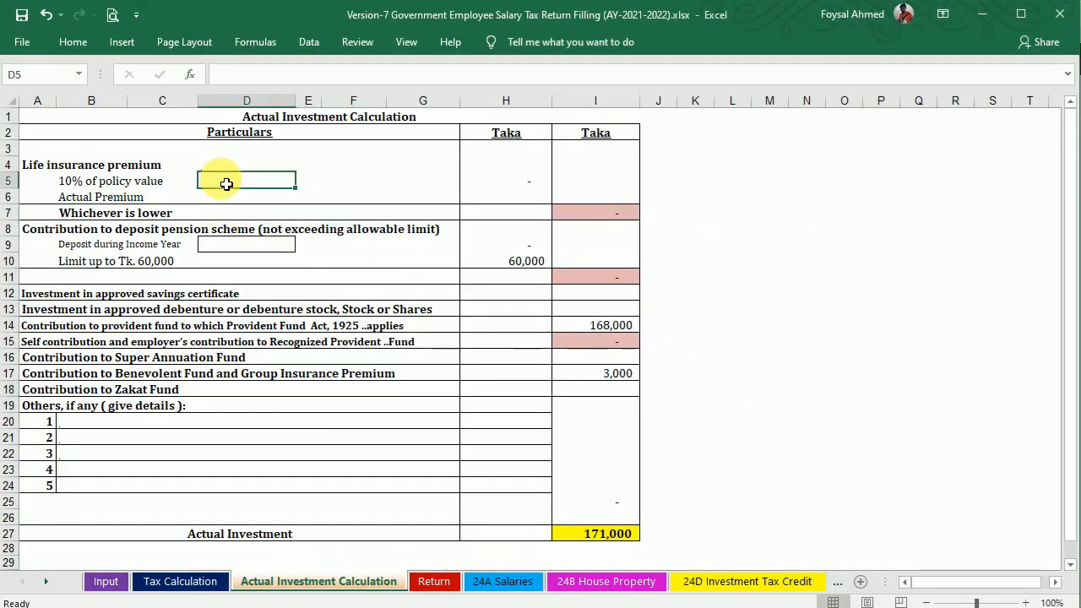
type("1000000")
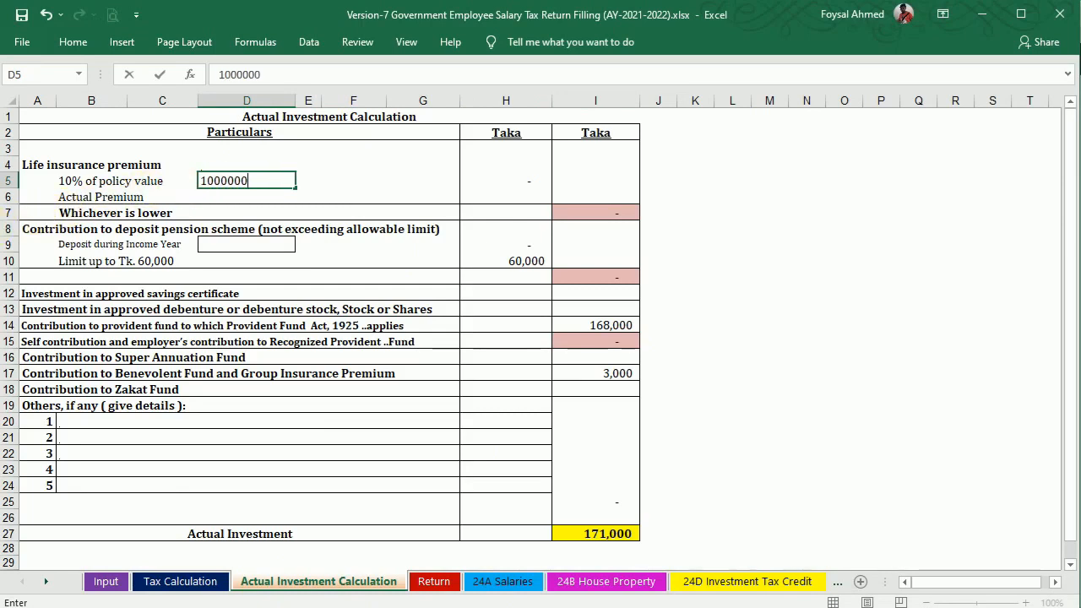
key("Return")
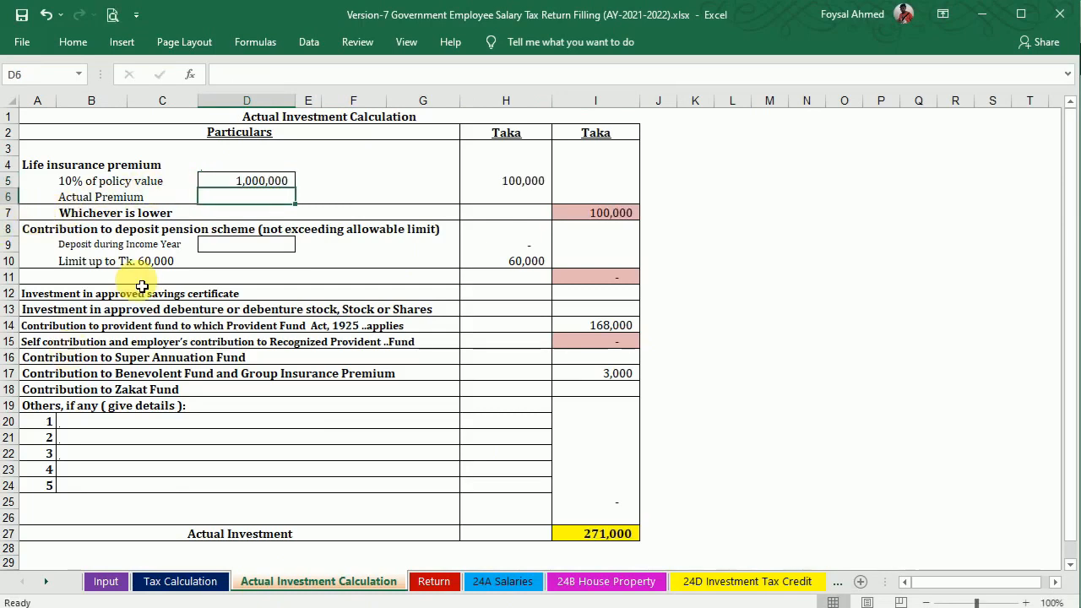
left_click(517, 194)
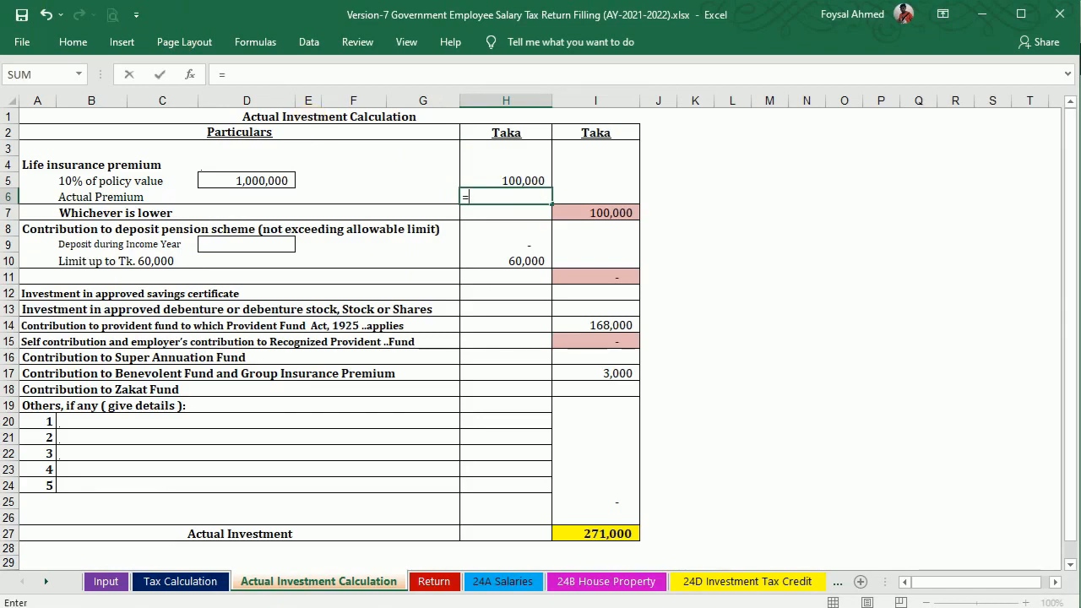
type("2")
key("Return")
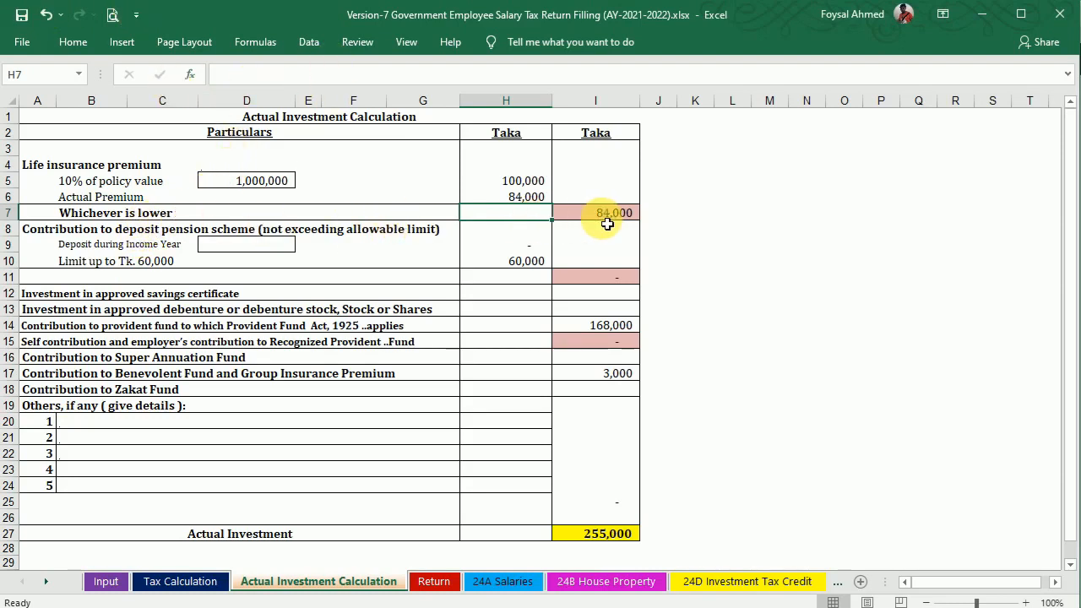
left_click(277, 247)
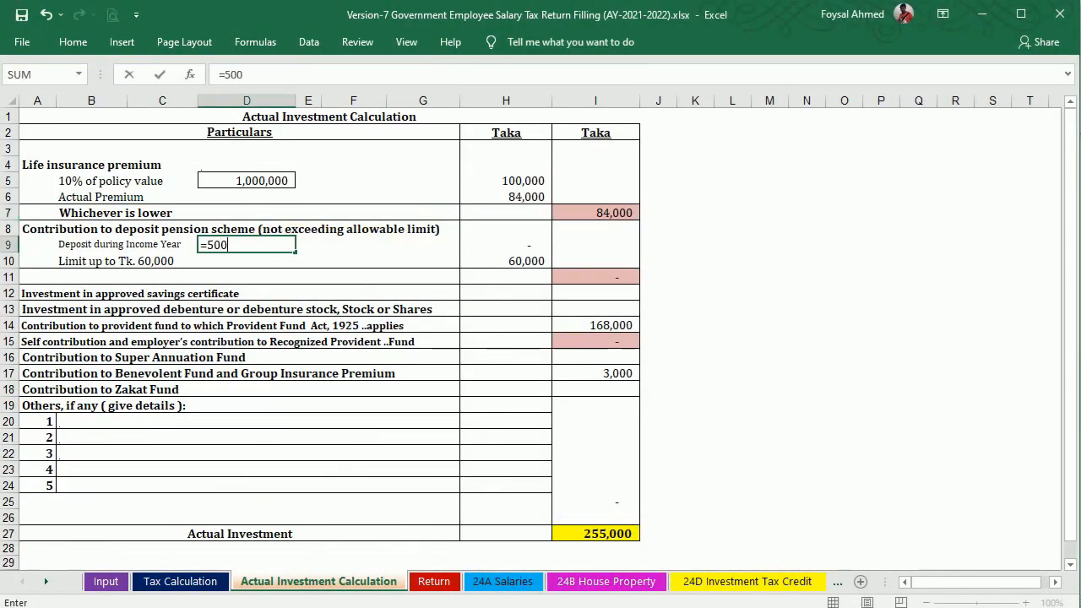
key("Return")
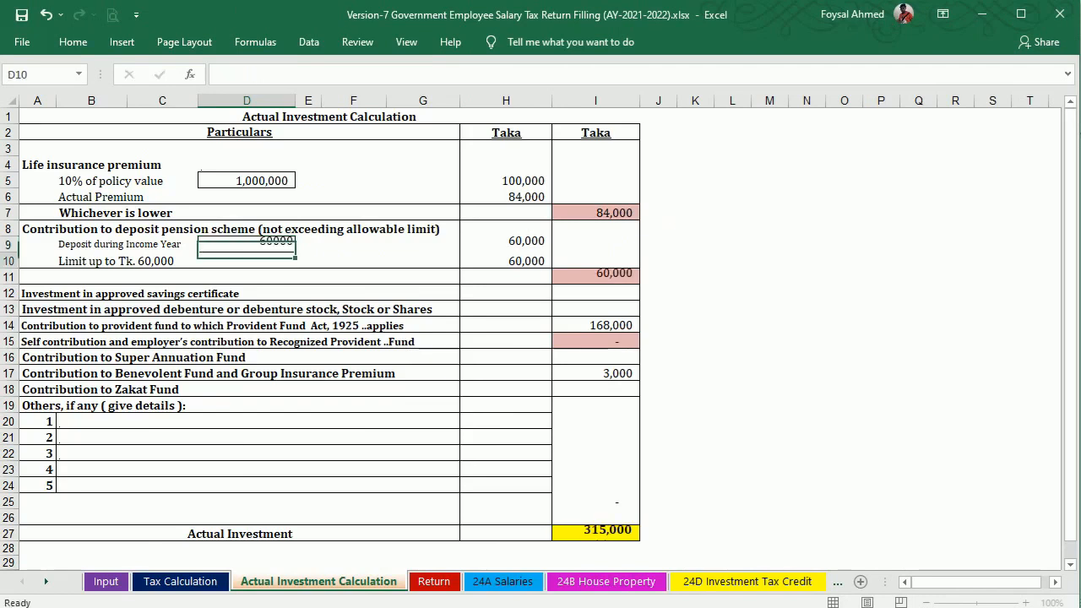
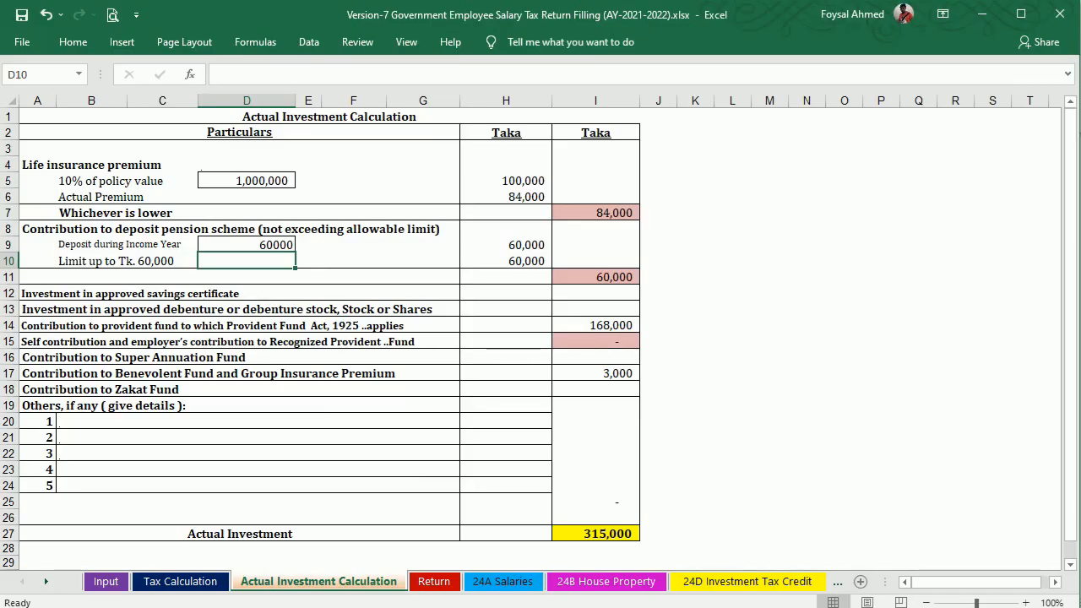
Enter the 50,000 share investment in I13, bringing the actual investment total to 365,000.
key("alt+Tab")
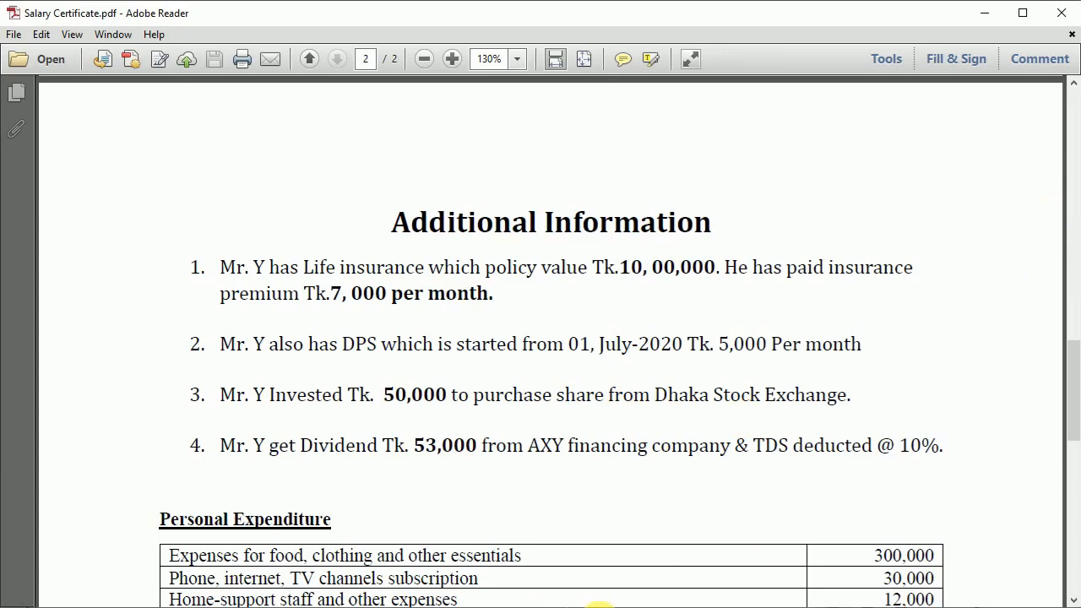
key("alt+Tab")
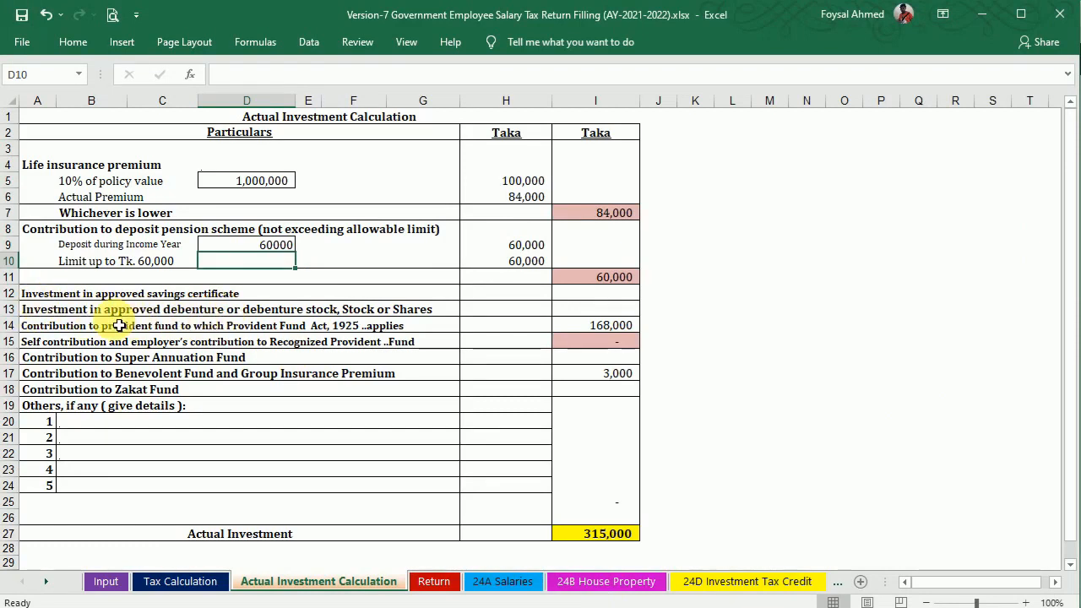
left_click(582, 312)
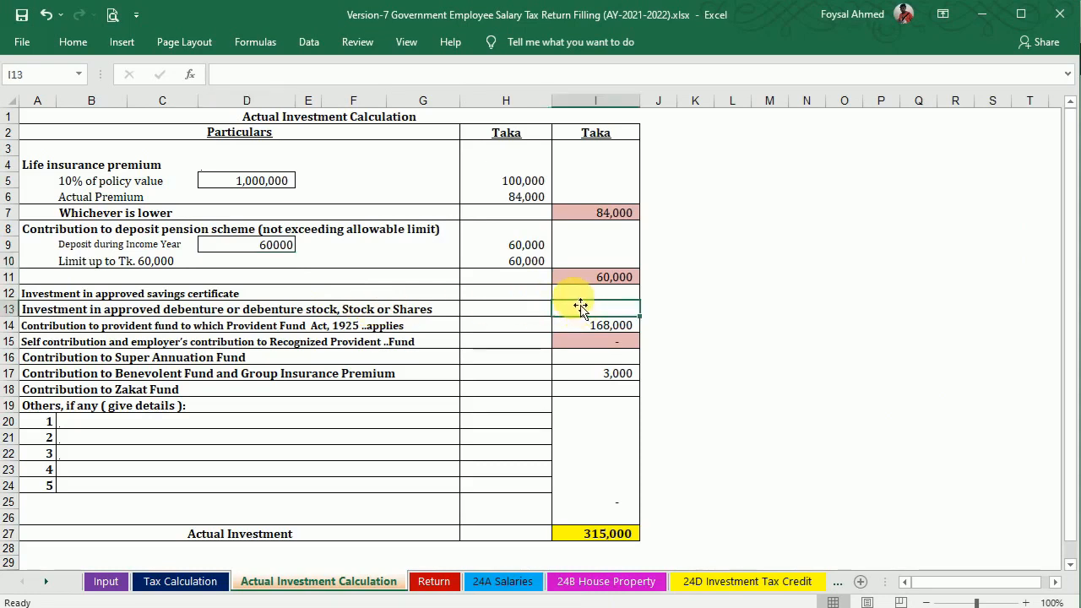
type("50000")
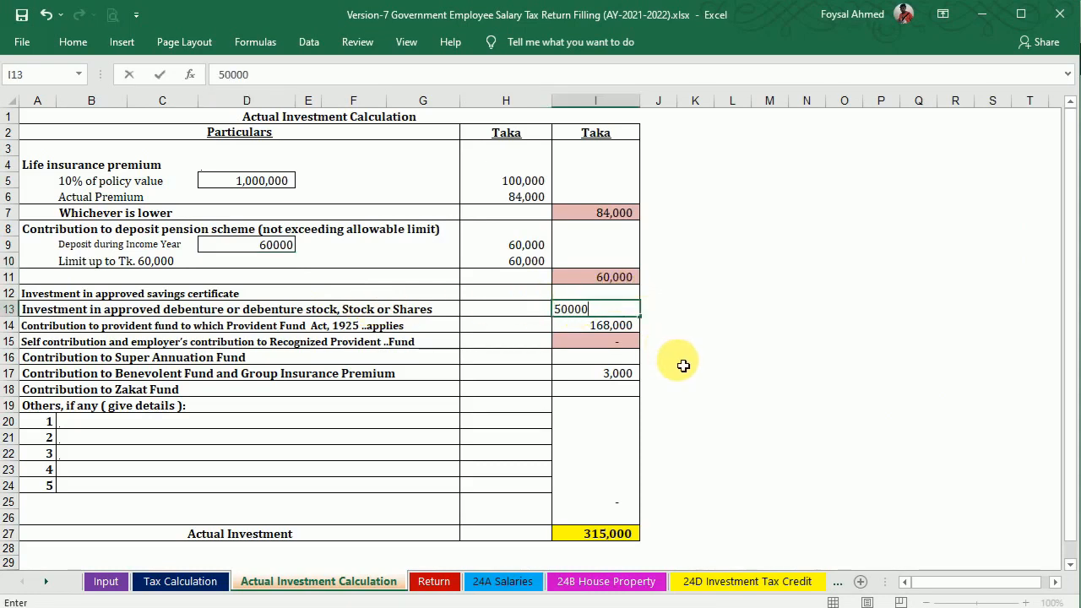
key("Return")
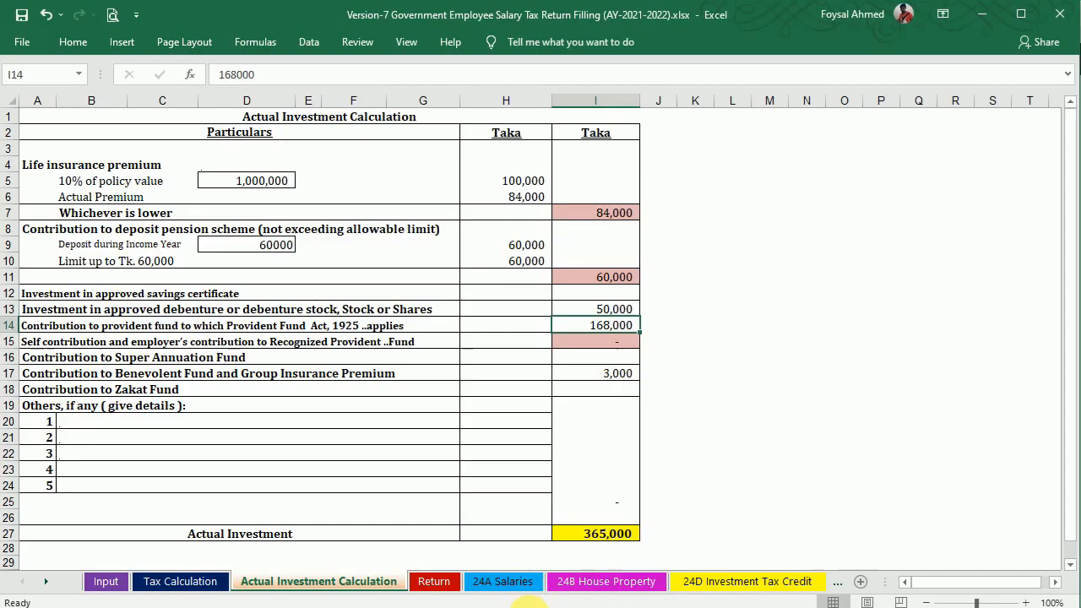
key("alt+Tab")
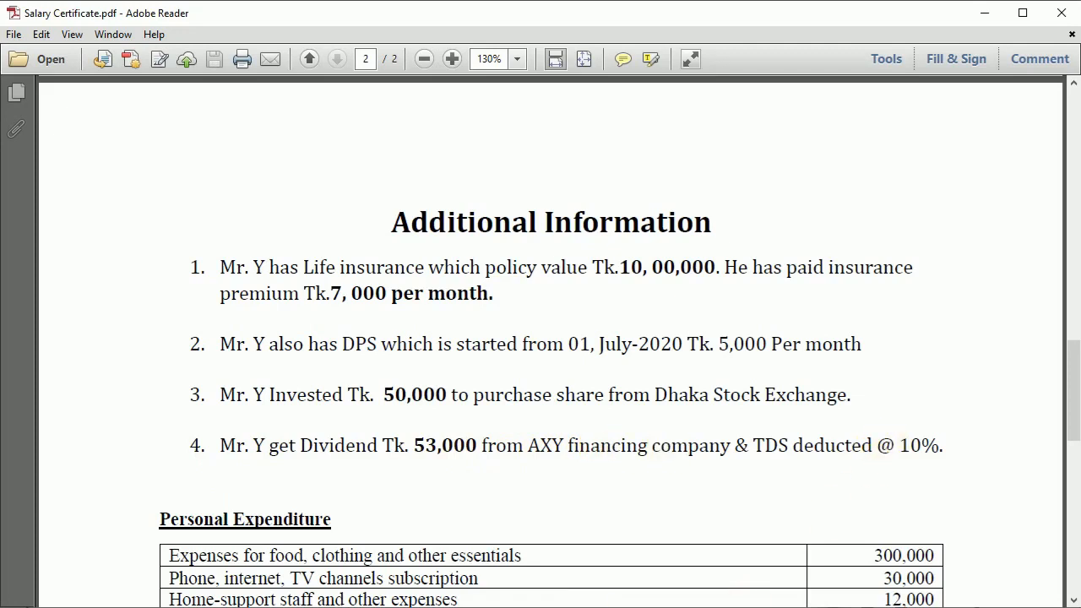
key("alt+Tab")
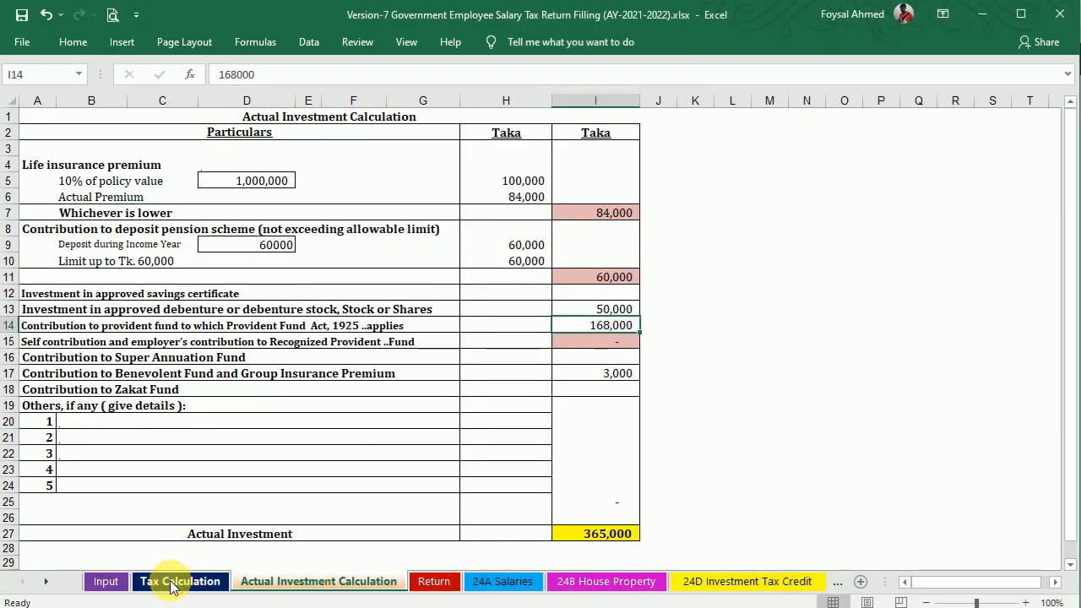
Enter the 53,000 dividend in H197 on the Tax Calculation sheet.
left_click(173, 582)
left_click_drag(1072, 492, 1073, 403)
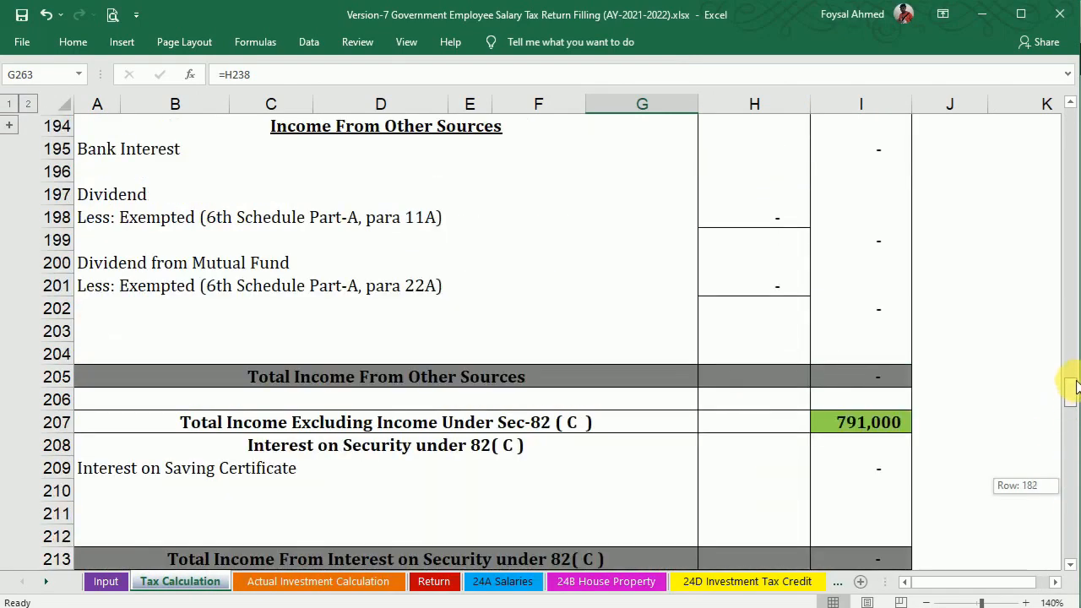
left_click_drag(1071, 363, 994, 321)
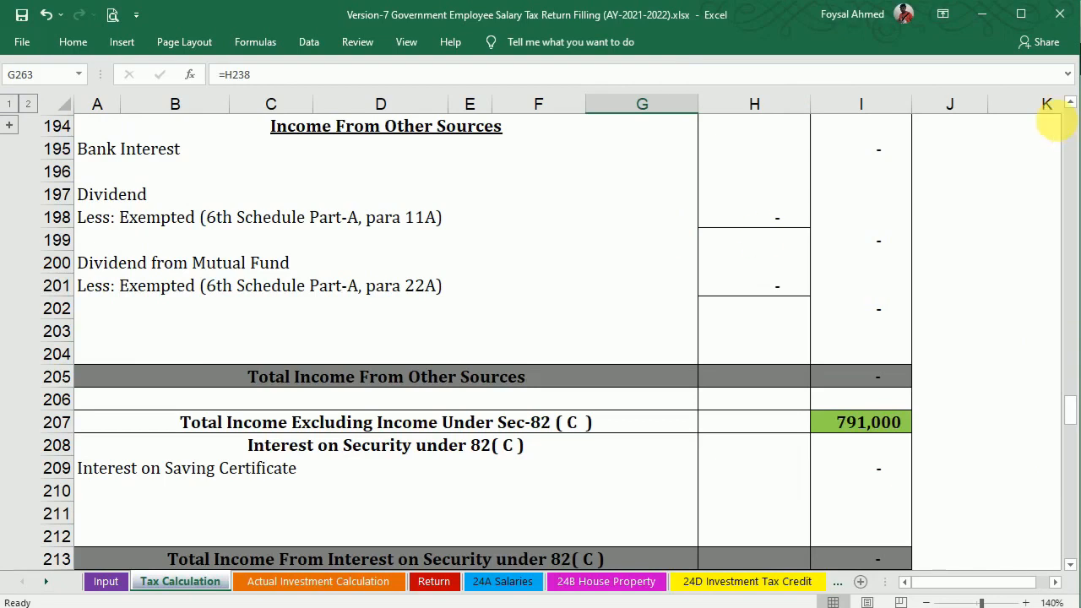
left_click(1072, 102)
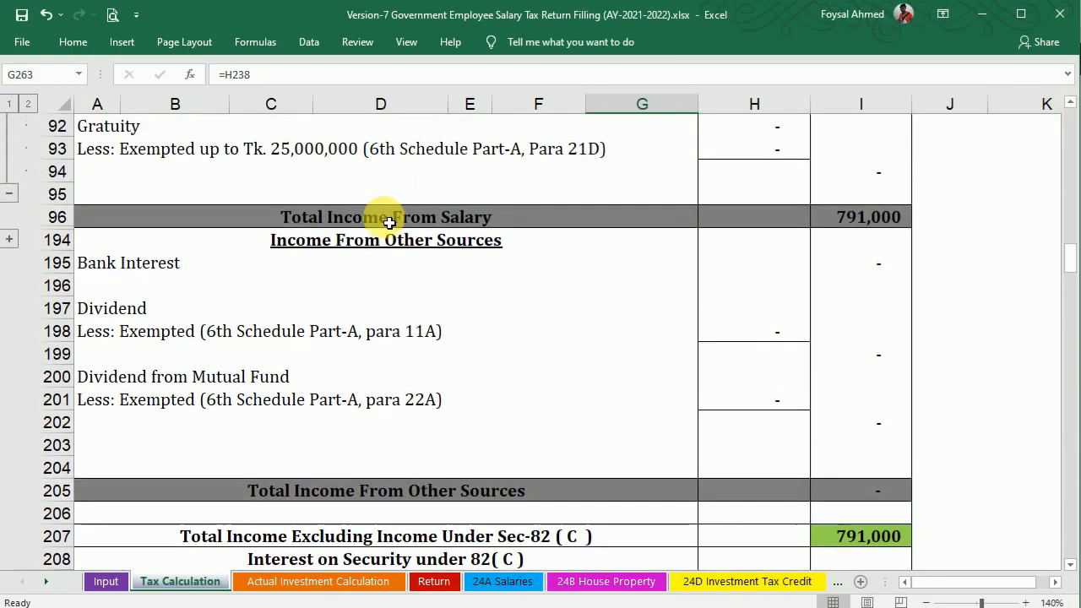
left_click(764, 316)
type("5")
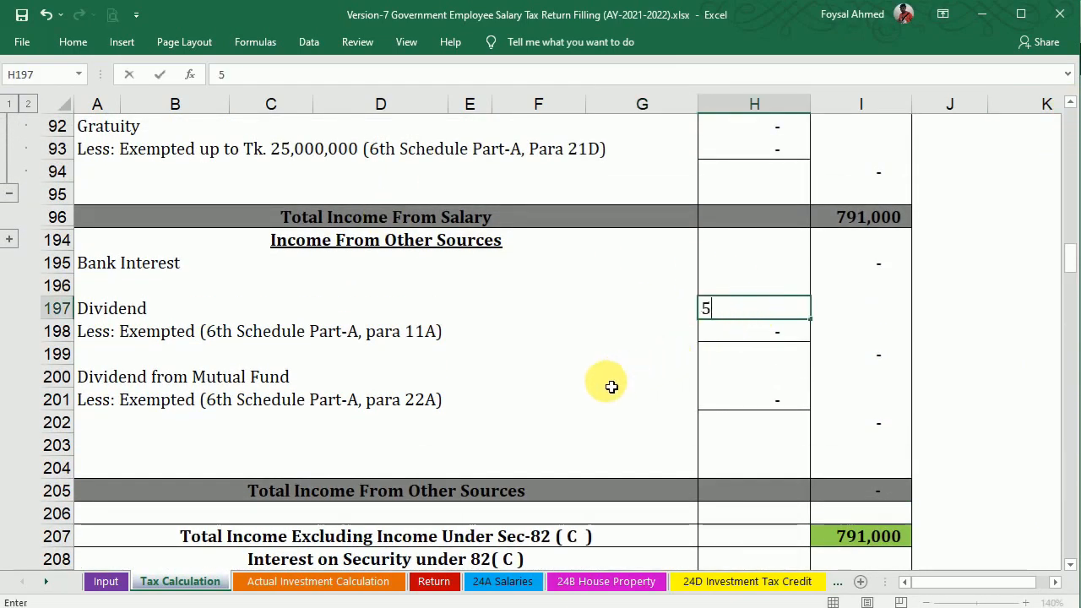
type("3,000")
key("Return")
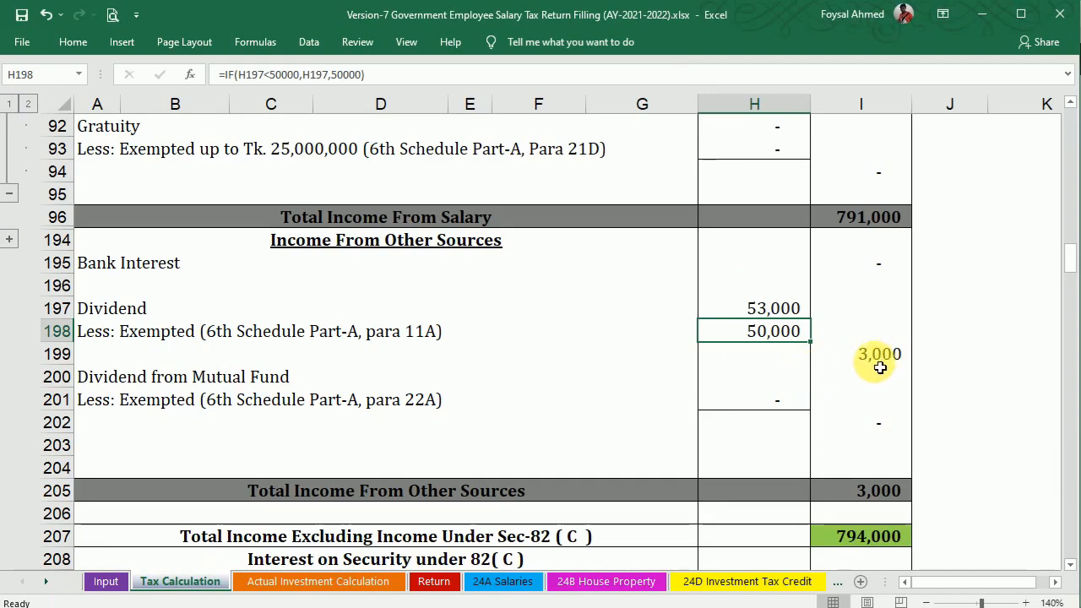
Scroll down to inspect the TDS on Dividend calculation, then compare with the salary certificate PDF.
scroll(1071, 564, "down", 4)
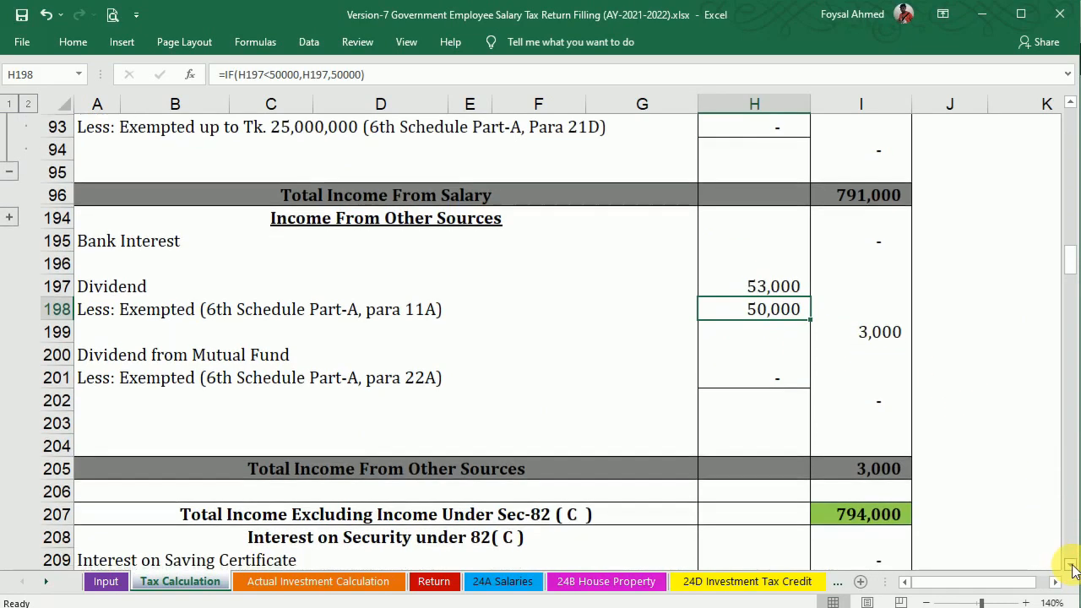
scroll(1070, 572, "down", 7)
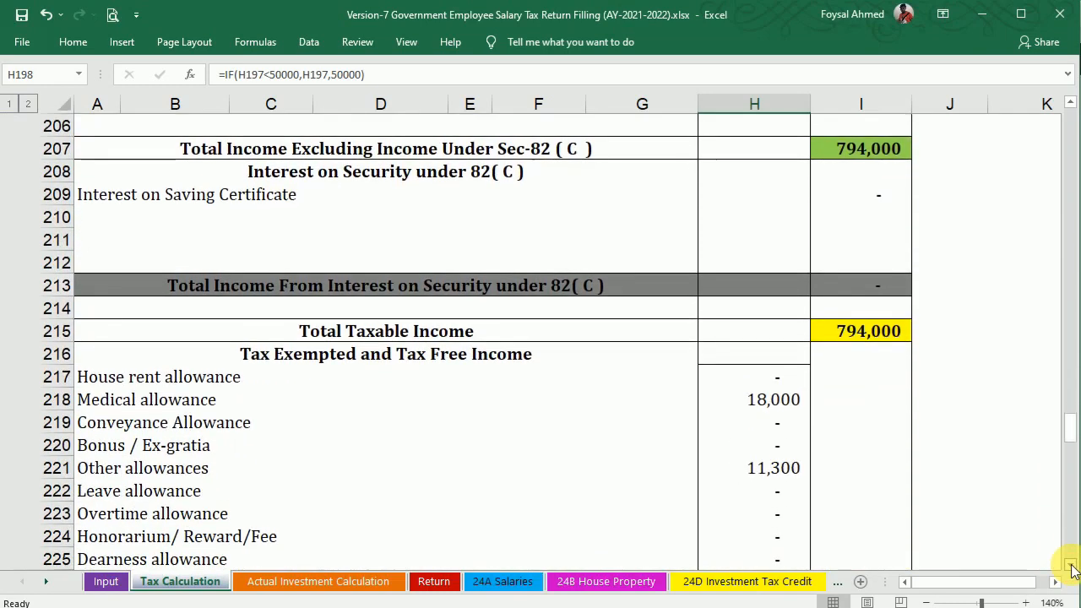
scroll(1070, 571, "down", 6)
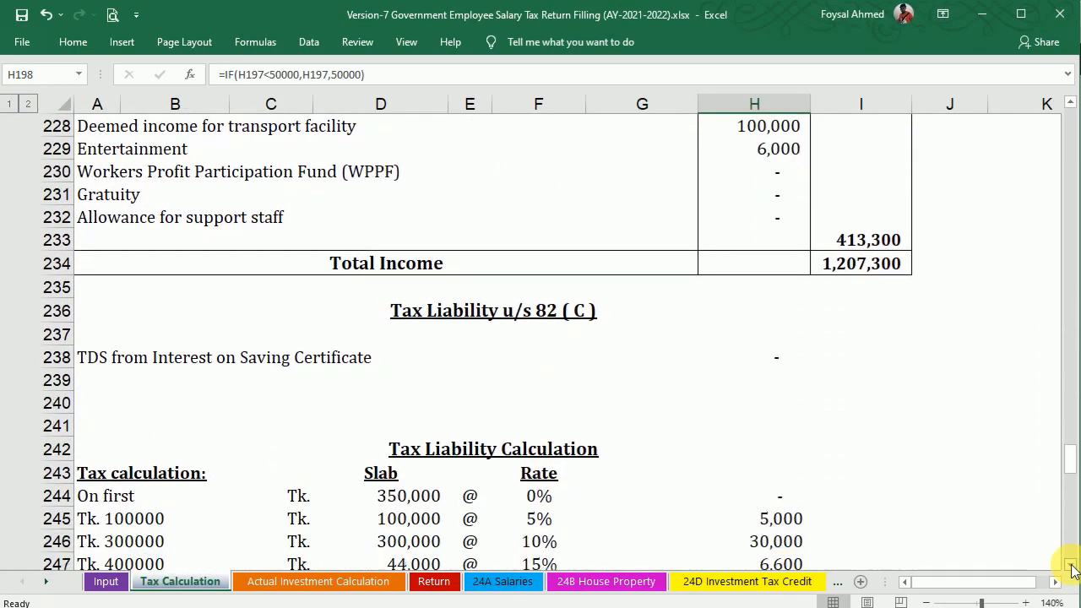
scroll(1070, 571, "down", 2)
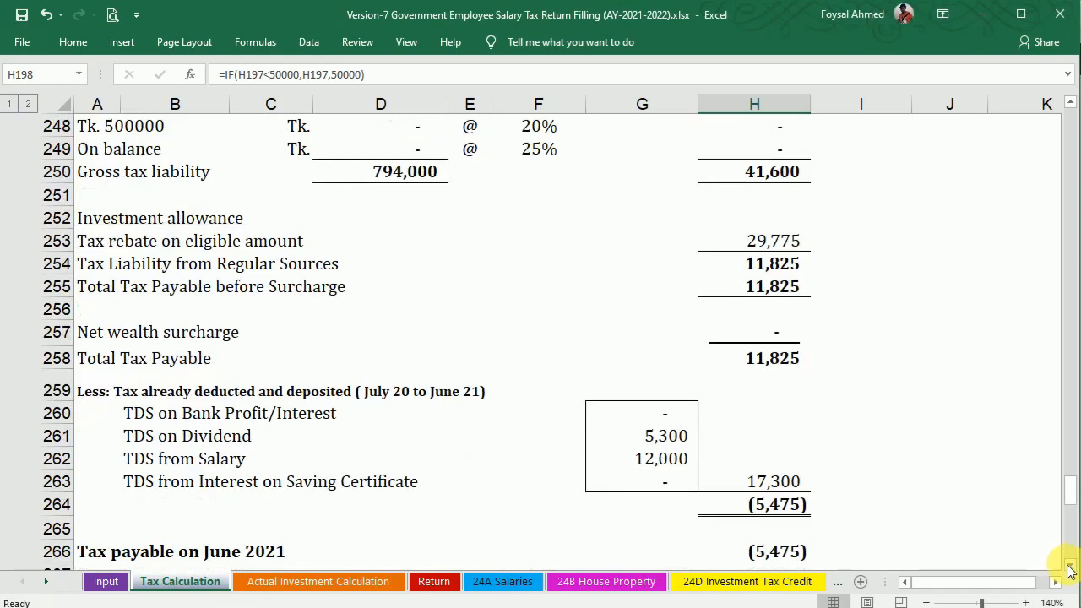
left_click(664, 443)
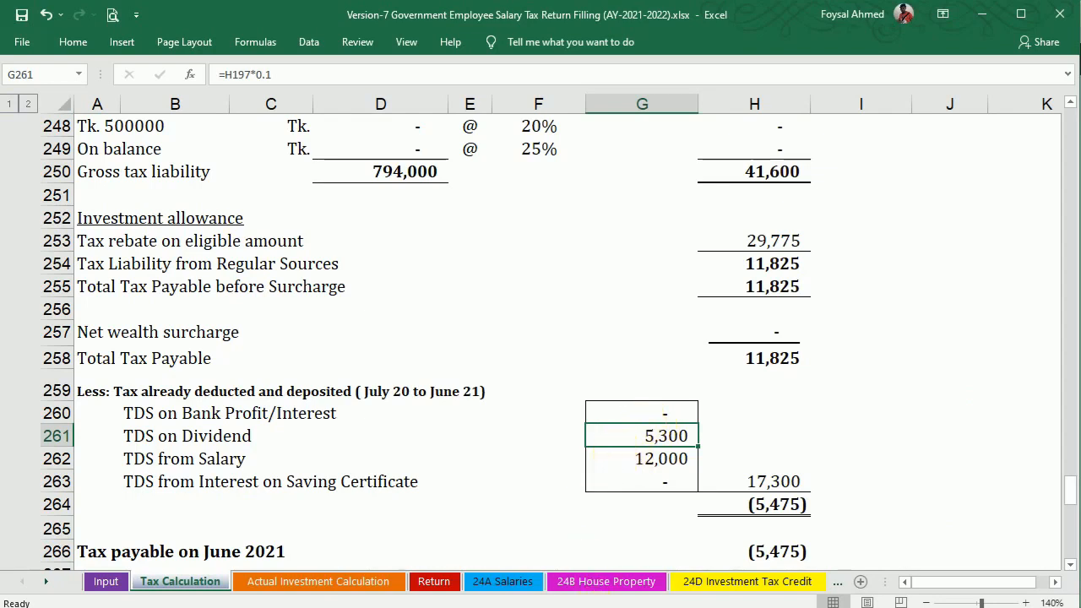
key("alt+Tab")
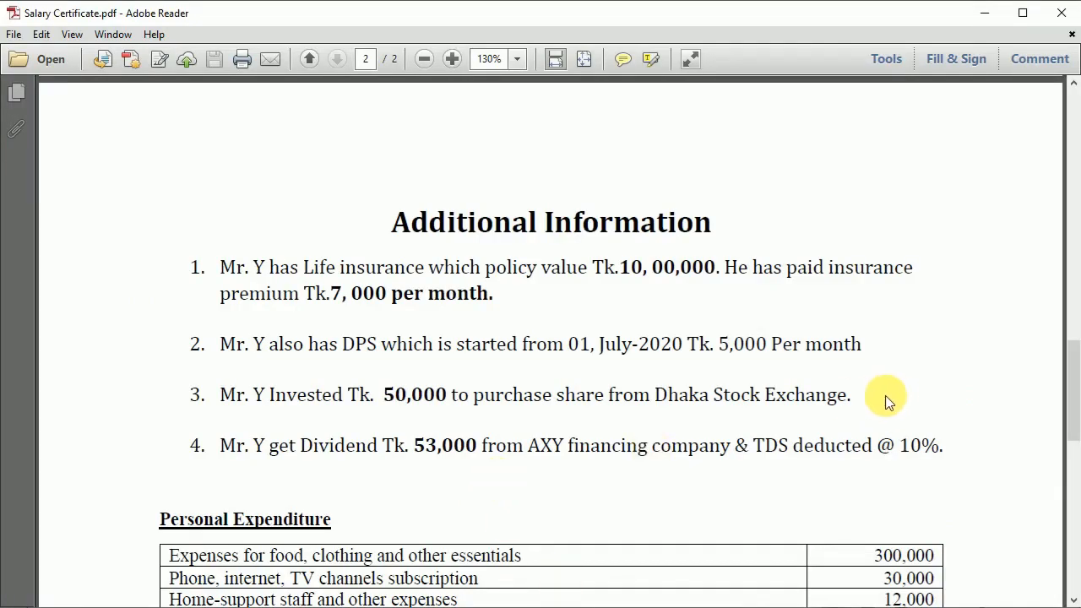
Locate the 300,000 food and essentials amount under Personal Expenditure, then return to the workbook.
left_click_drag(1071, 366, 1077, 426)
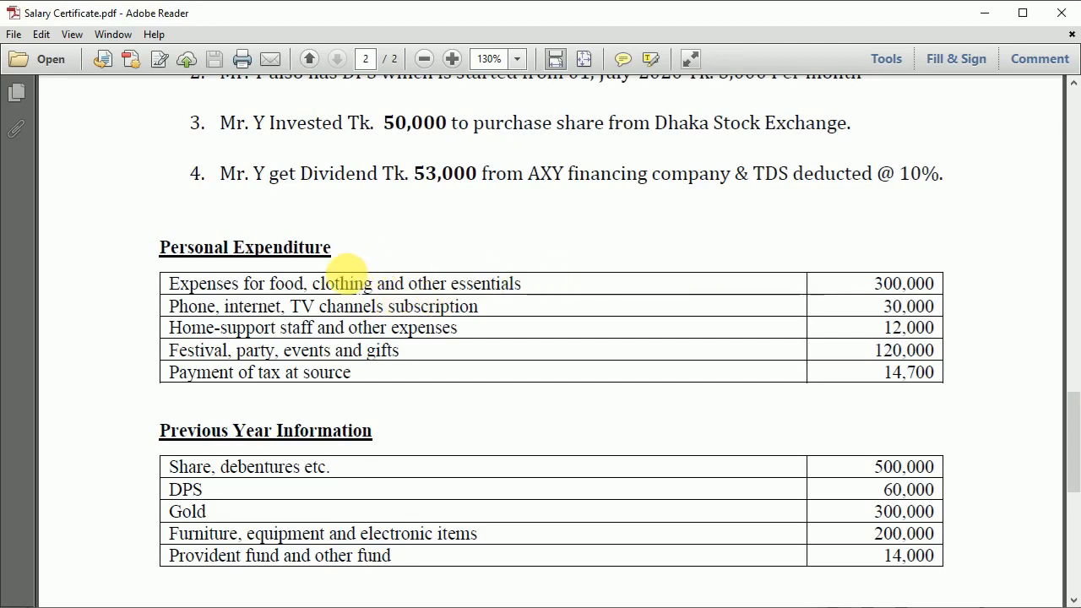
left_click_drag(876, 283, 934, 282)
left_click(639, 607)
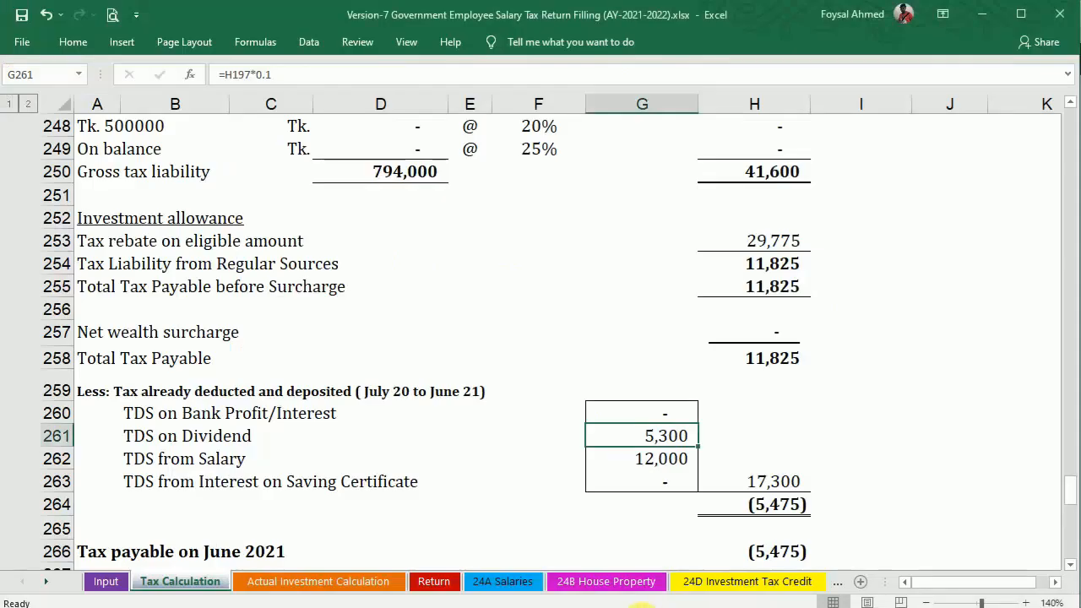
left_click(792, 585)
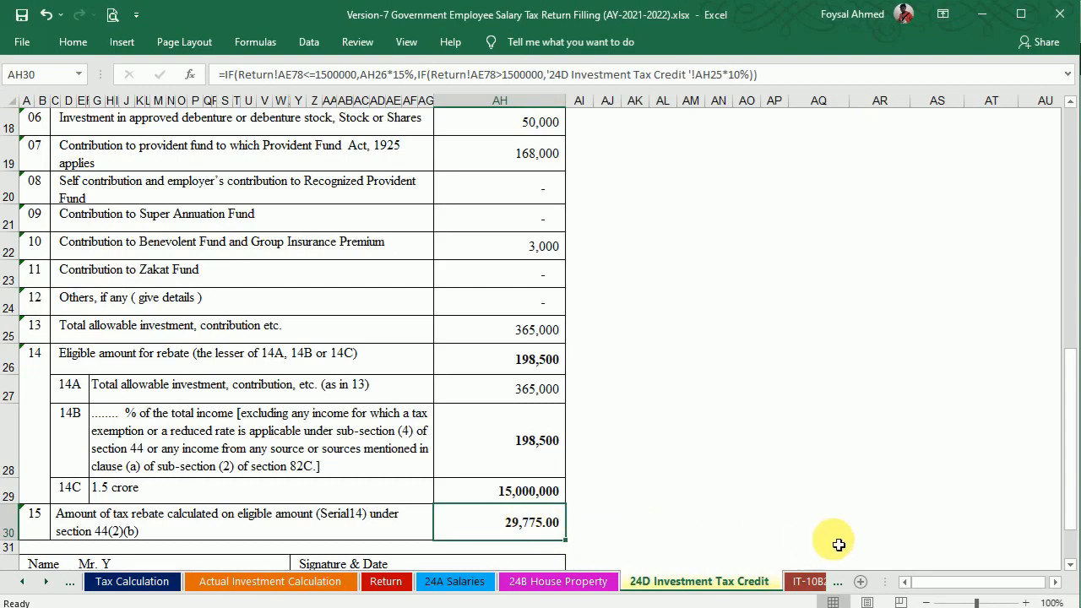
left_click_drag(932, 581, 873, 580)
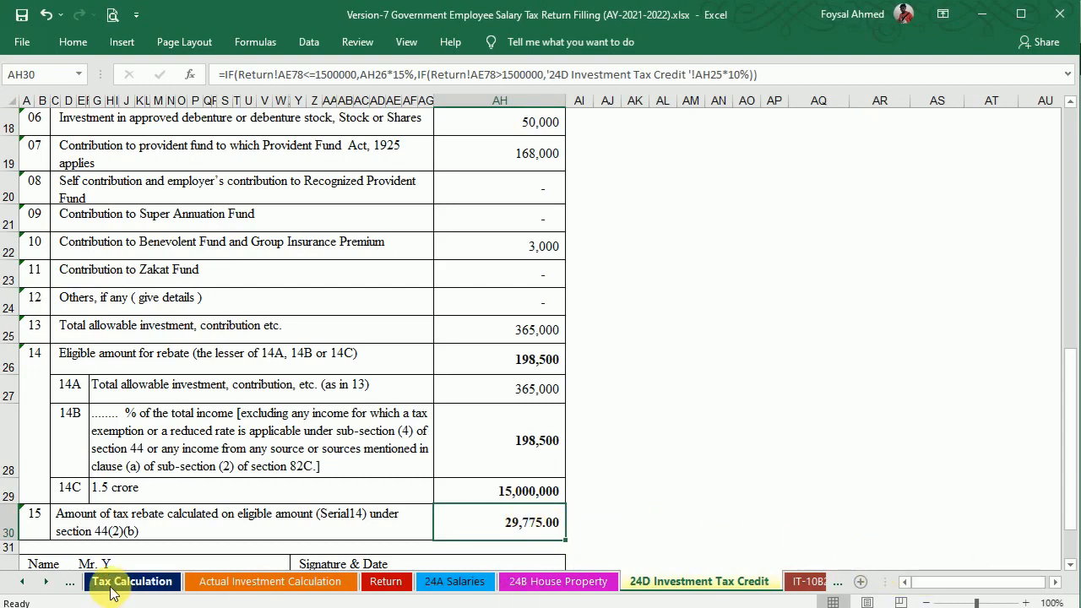
left_click(111, 589)
mouse_move(1075, 492)
left_mouse_down()
mouse_move(1073, 505)
mouse_move(1071, 473)
left_mouse_up()
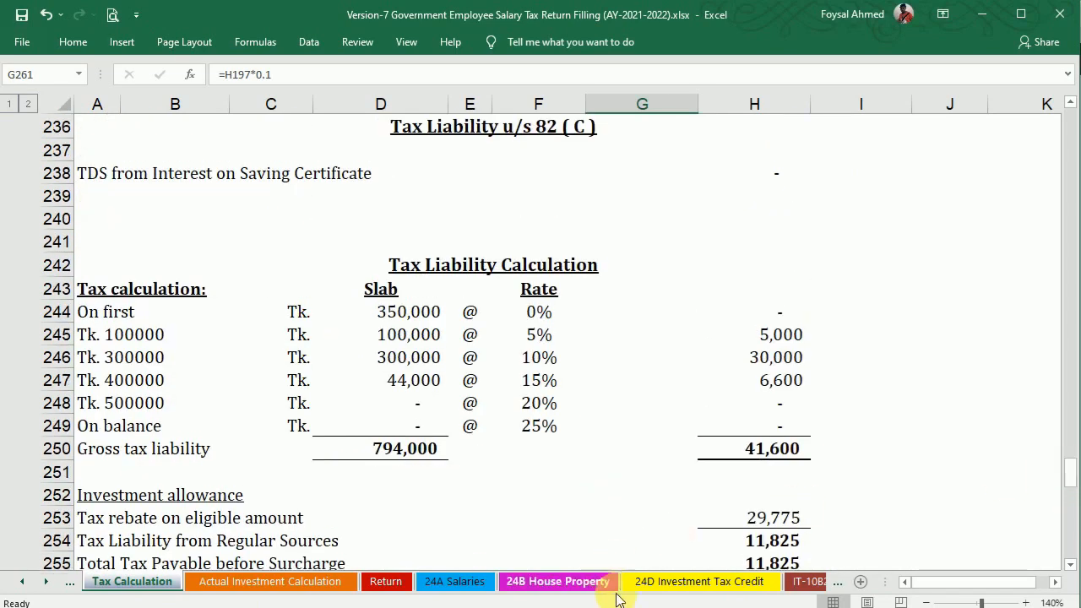
left_click(799, 583)
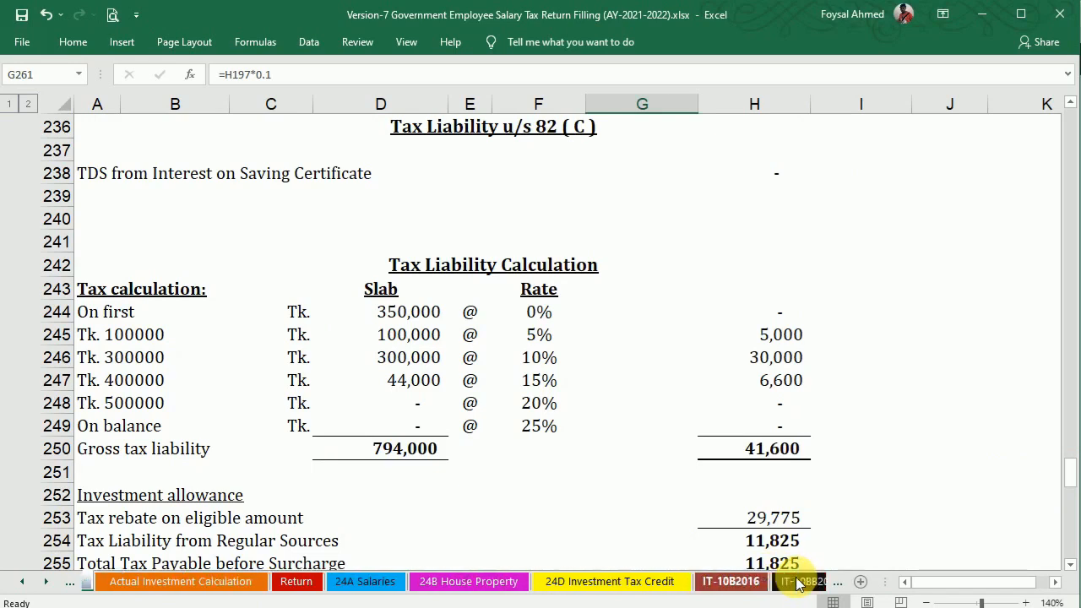
Enter 300,000 food and essentials and 30,000 phone and internet expenses on IT-10BB2016.
left_click(777, 583)
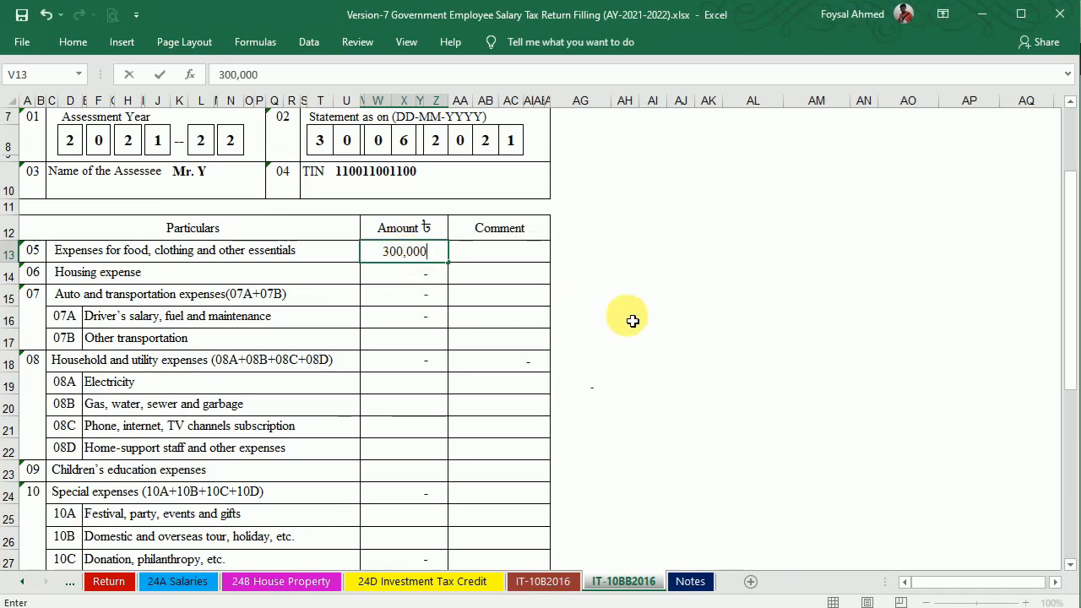
key("Return")
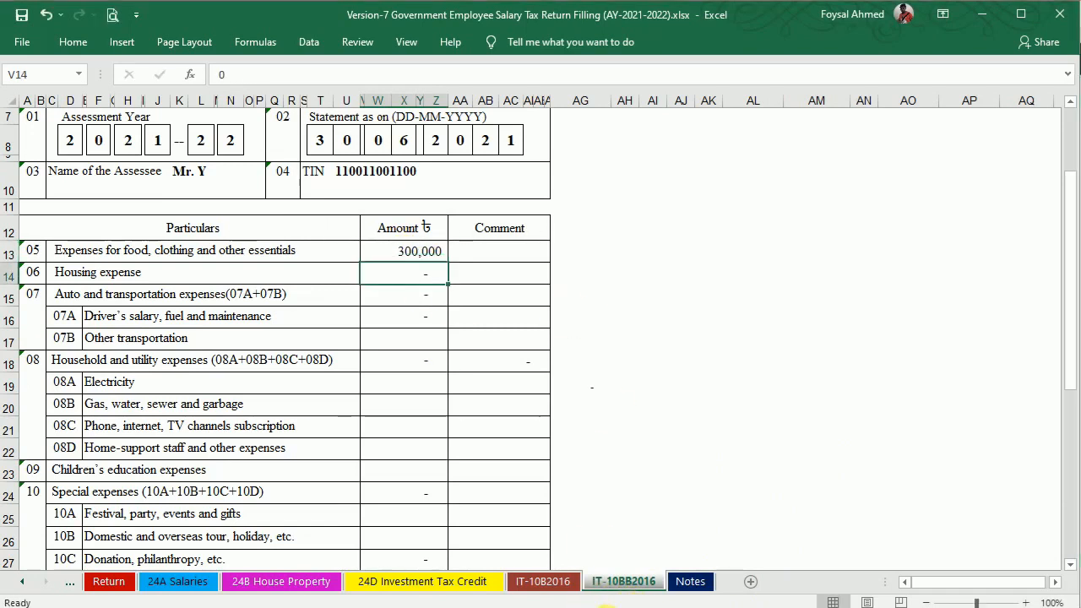
key("alt+Tab")
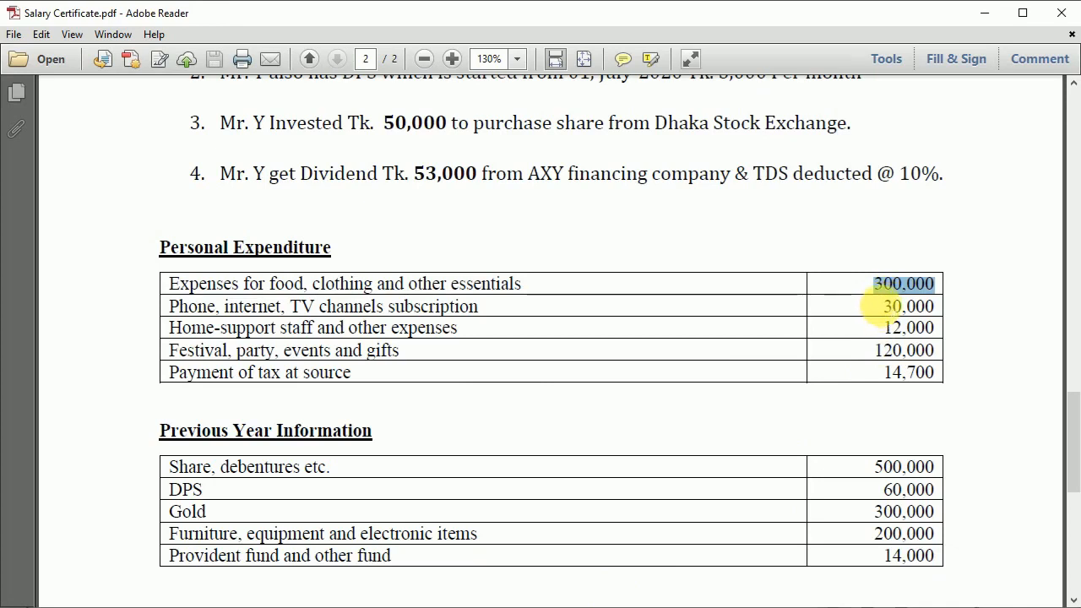
left_click_drag(878, 307, 924, 305)
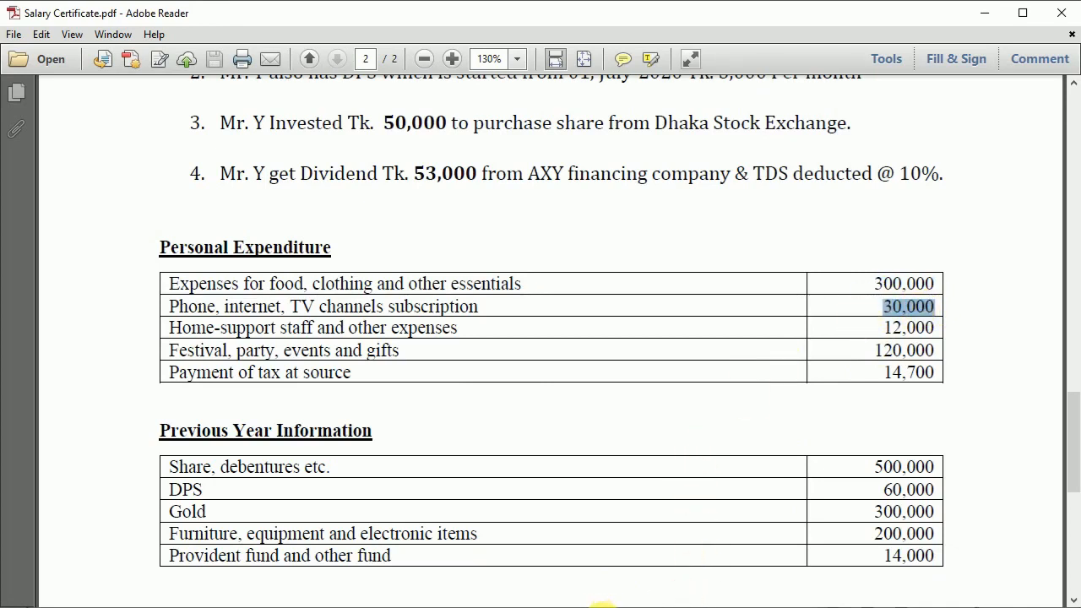
key("alt+Tab")
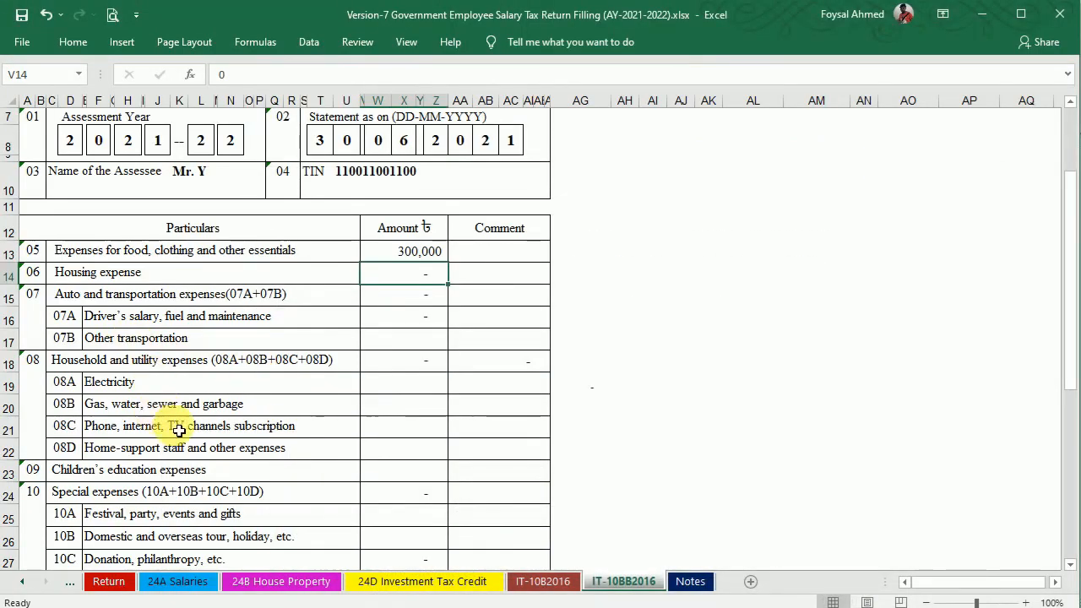
double_click(414, 428)
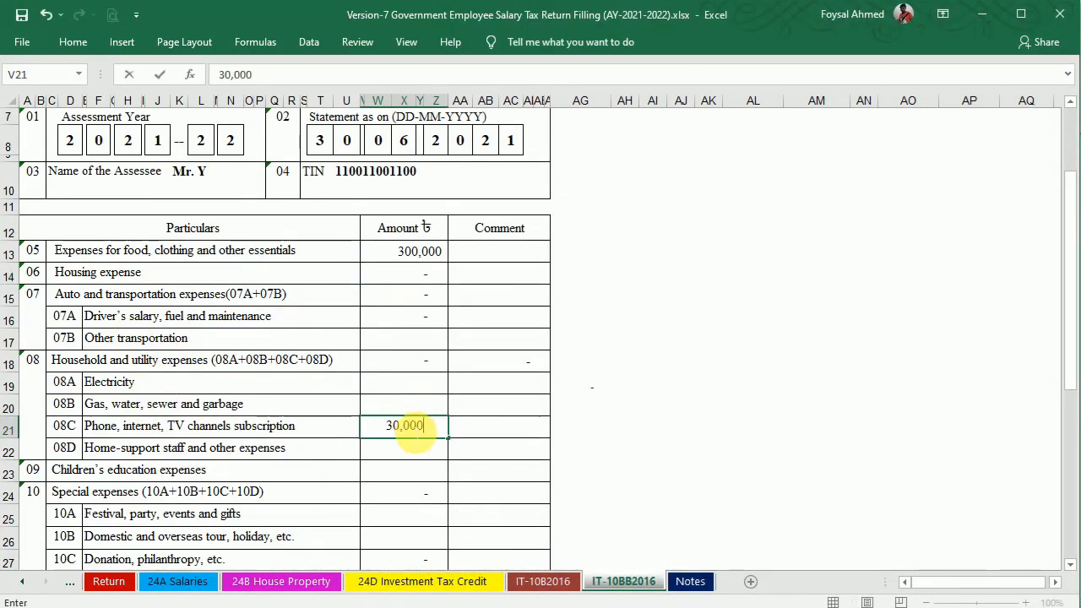
key("Return")
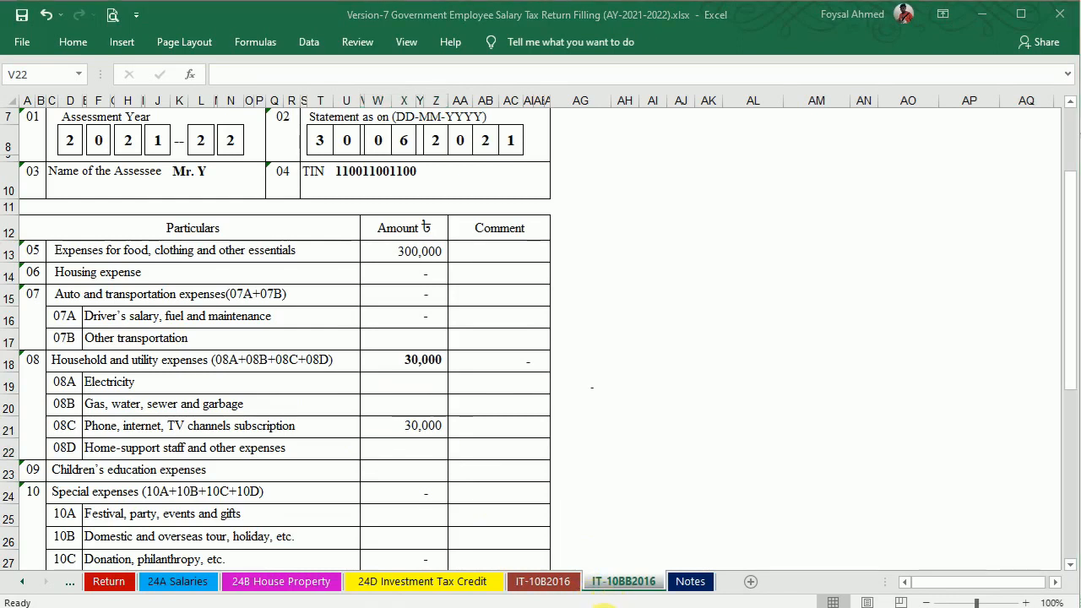
Enter the 12,000 home-support and 120,000 festival, party and gifts amounts from the certificate.
key("alt+Tab")
left_click_drag(883, 327, 942, 329)
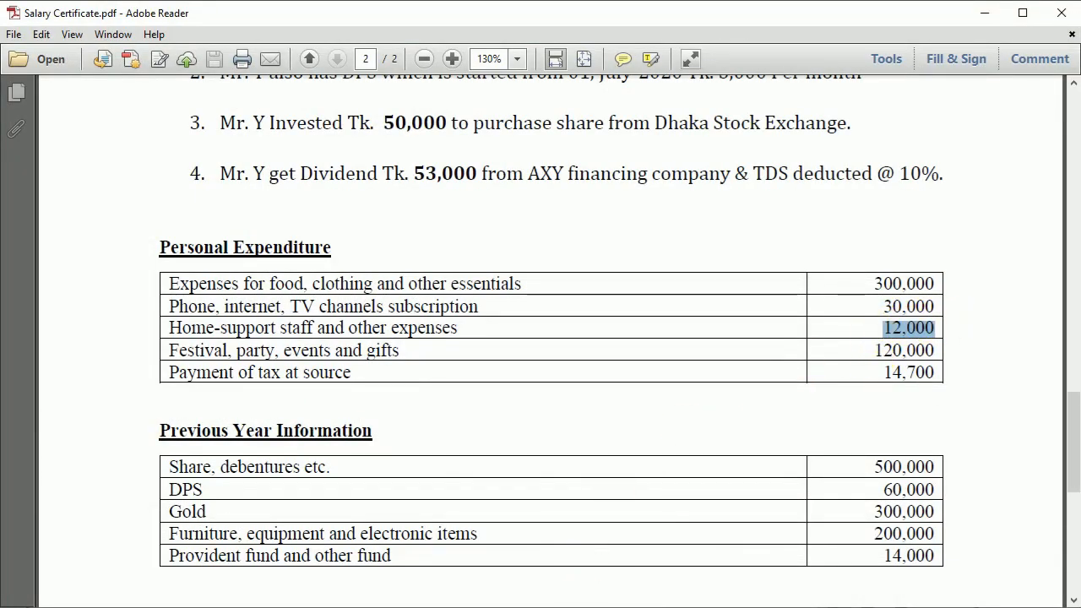
key("alt+Tab")
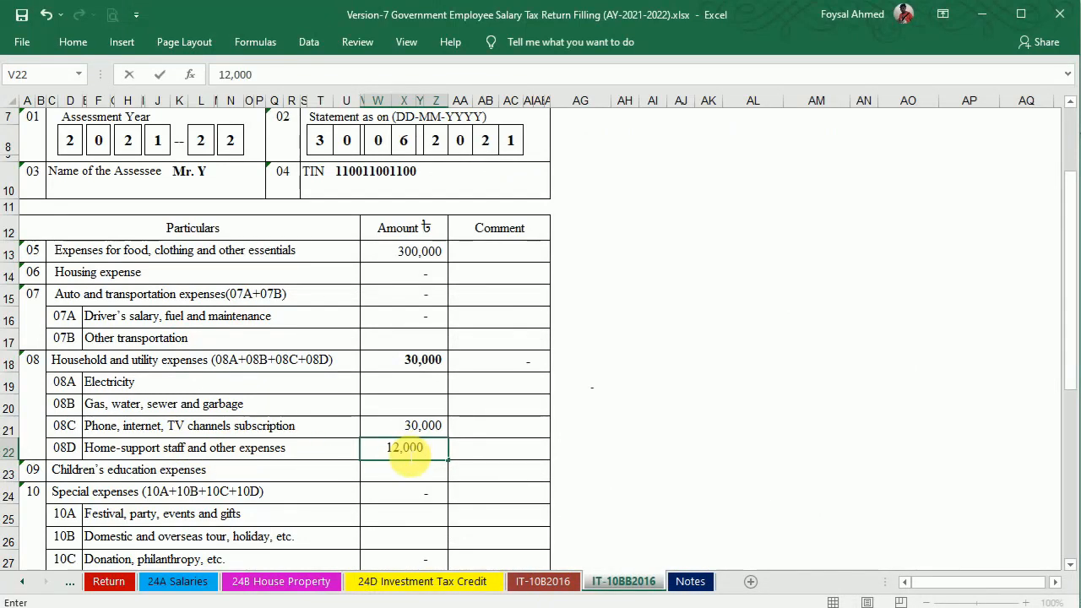
key("Return")
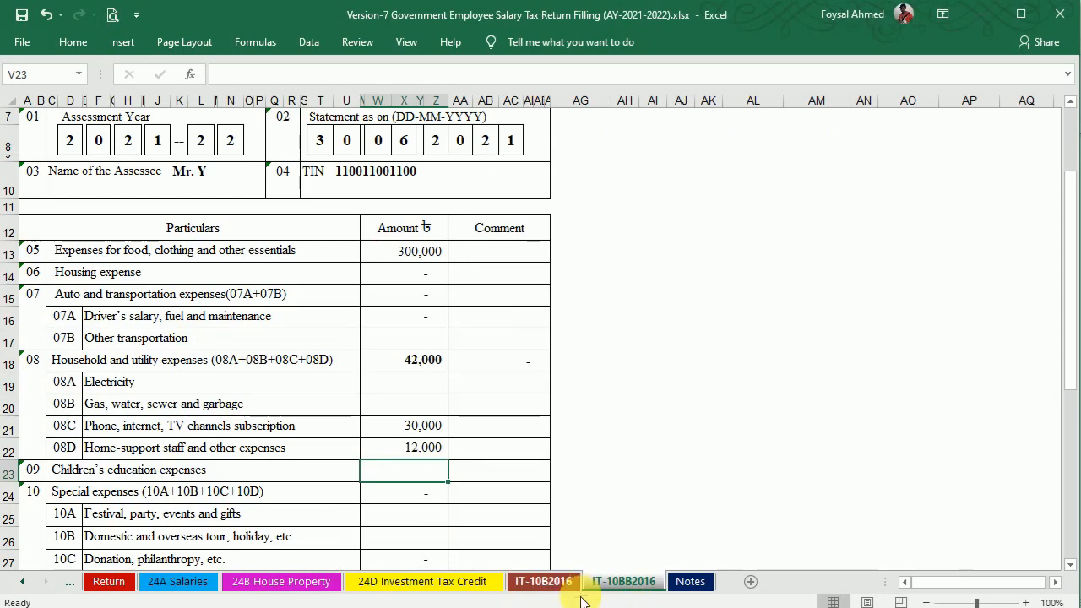
left_click(605, 606)
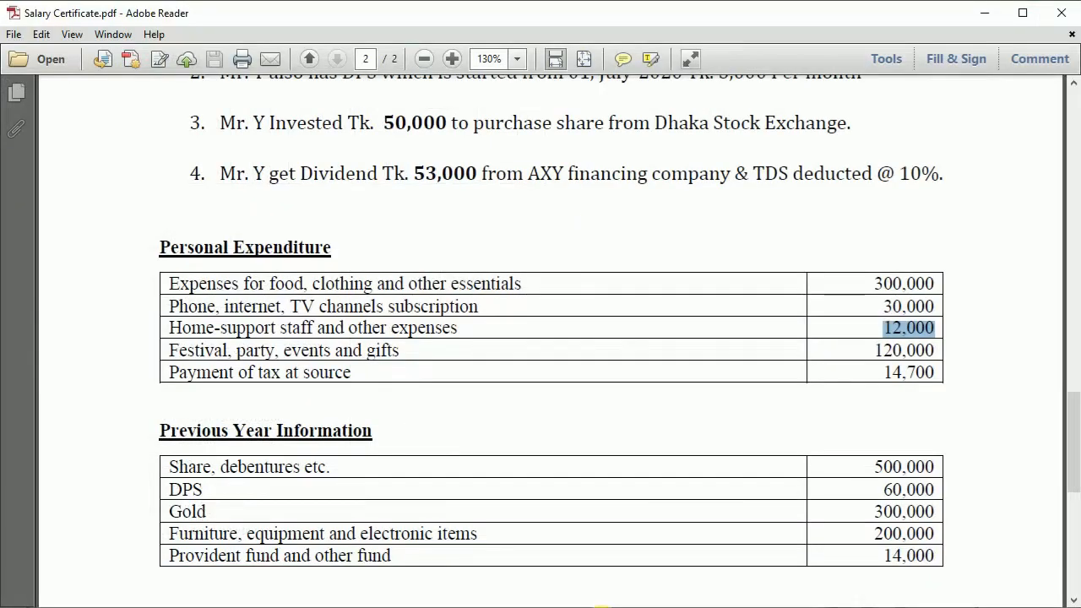
left_click_drag(874, 350, 936, 350)
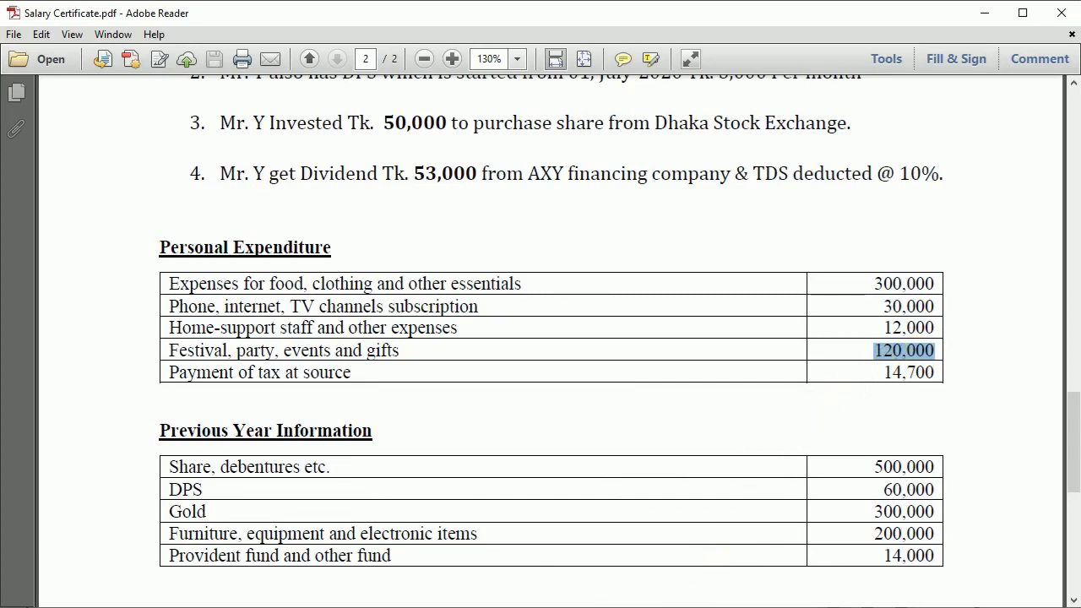
left_click(586, 607)
left_click_drag(1069, 314, 1065, 418)
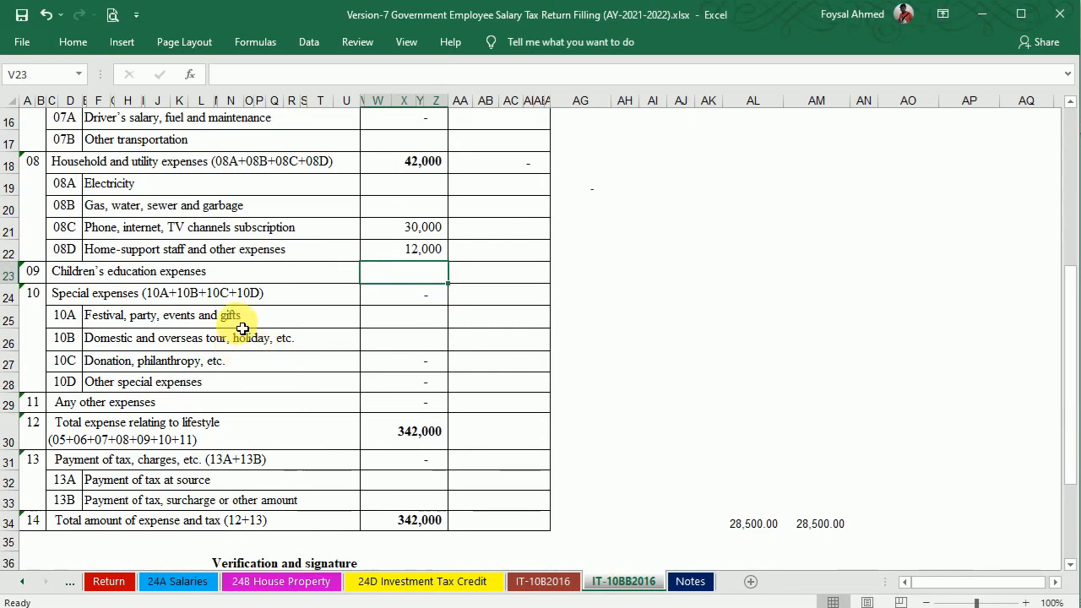
left_click(393, 319)
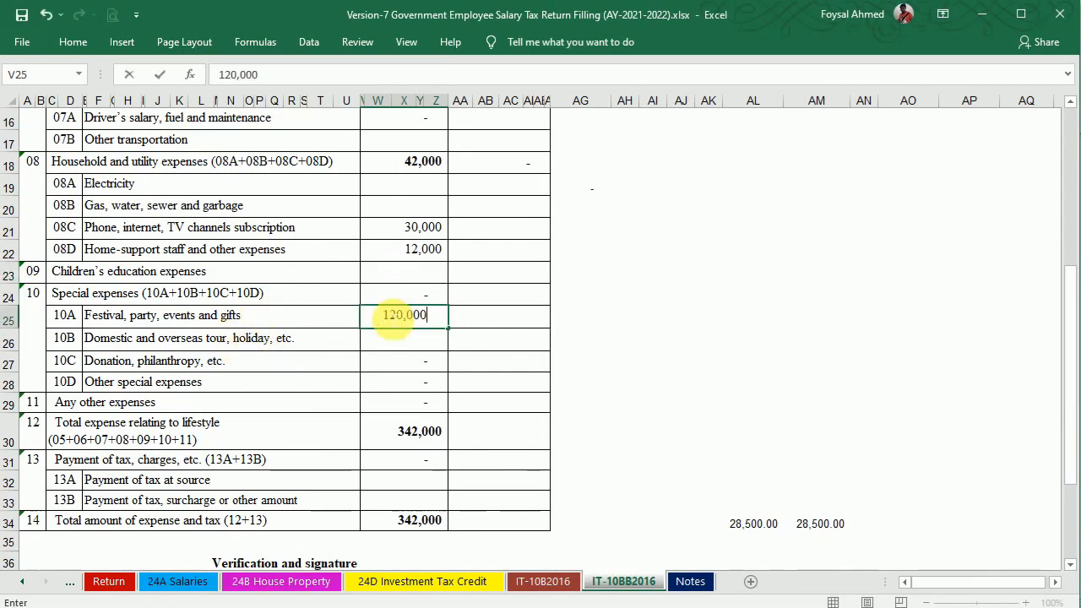
key("Tab")
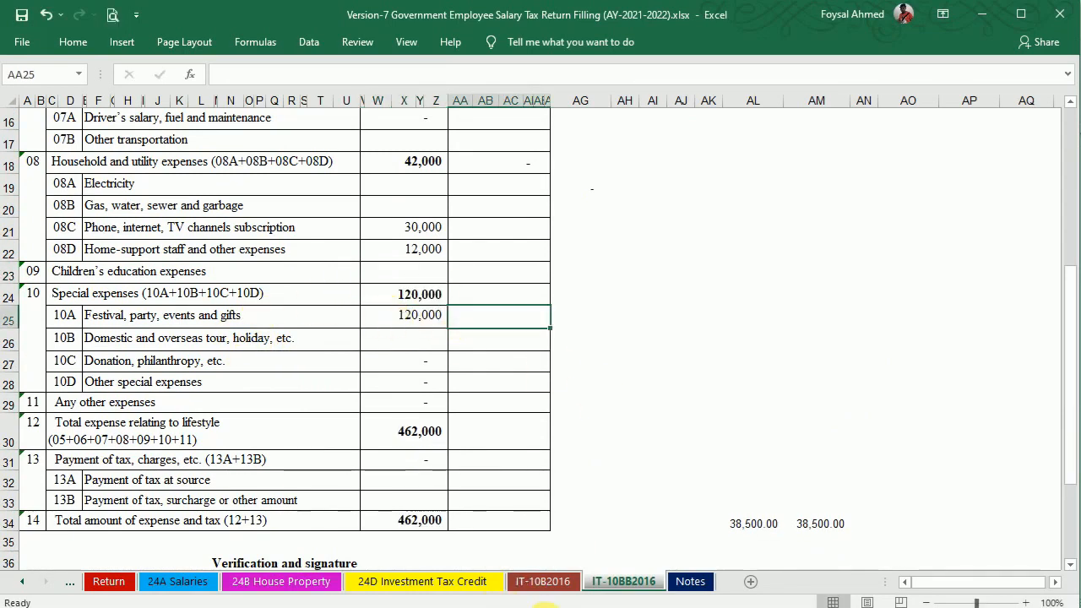
Enter 14,700 as payment of tax at source, bringing the total to 476,700.
left_click(611, 606)
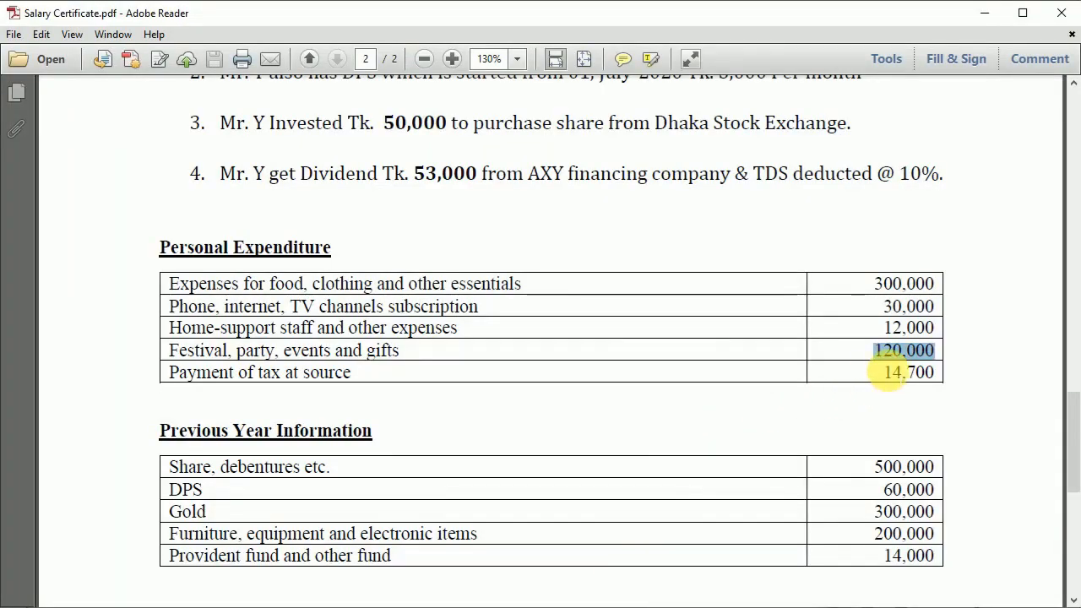
left_click_drag(884, 374, 923, 373)
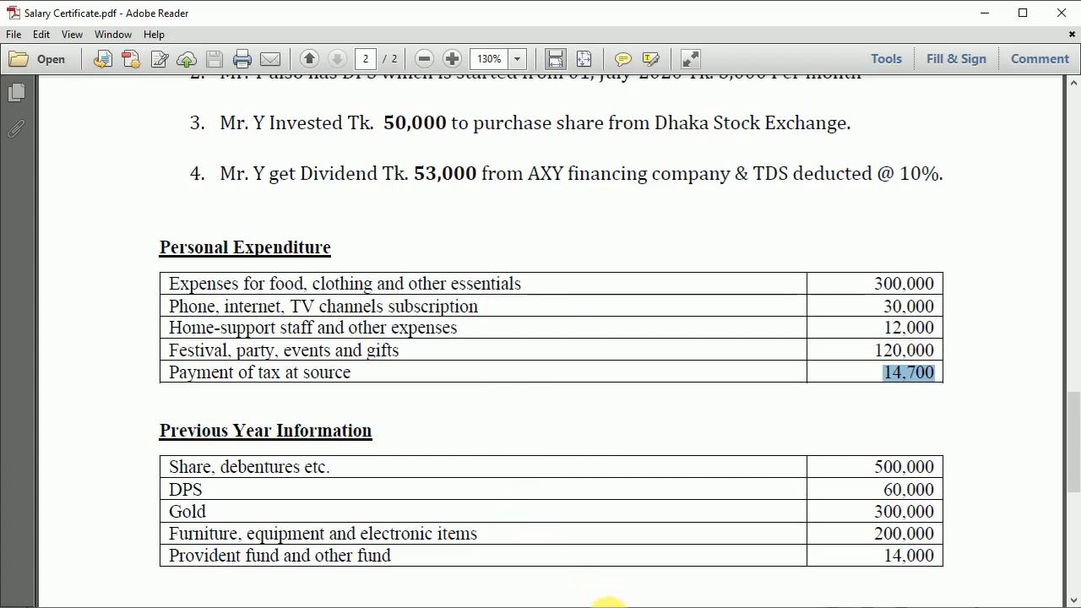
mouse_move(601, 606)
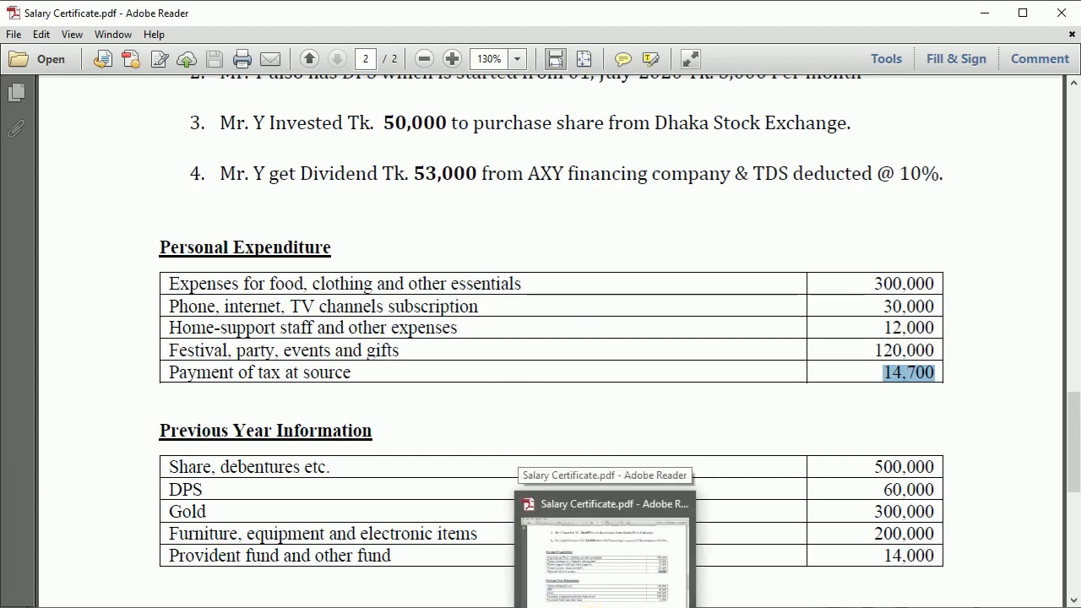
left_click(604, 607)
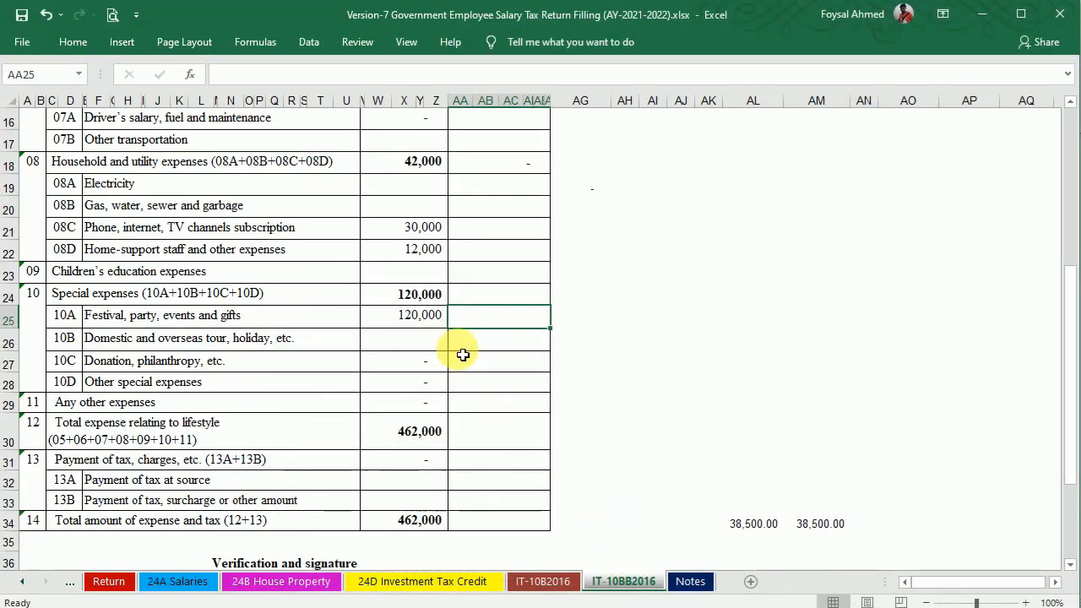
double_click(415, 483)
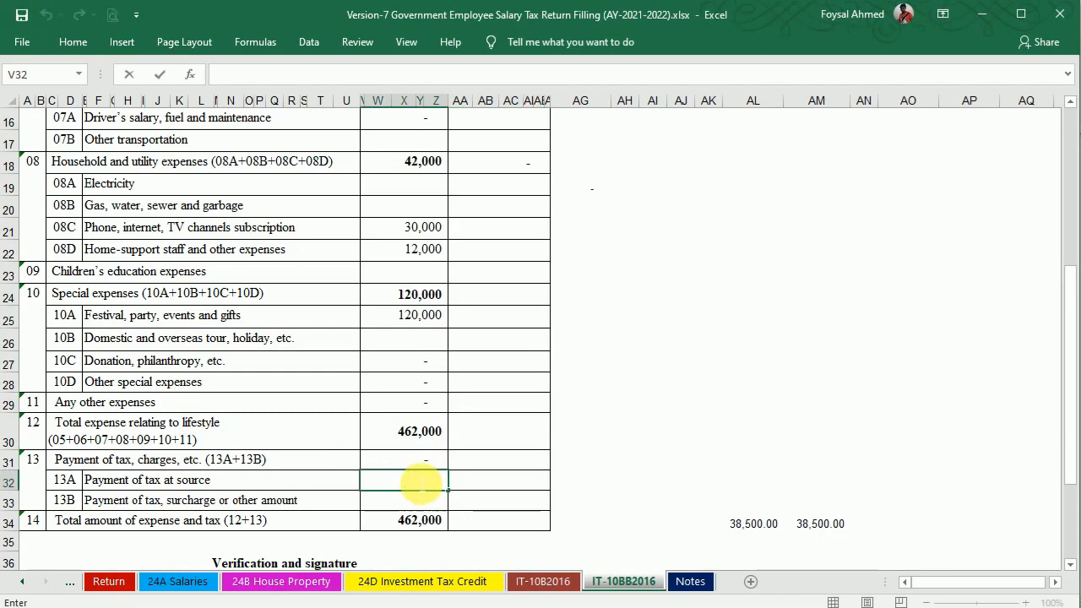
type("14,700")
key("Return")
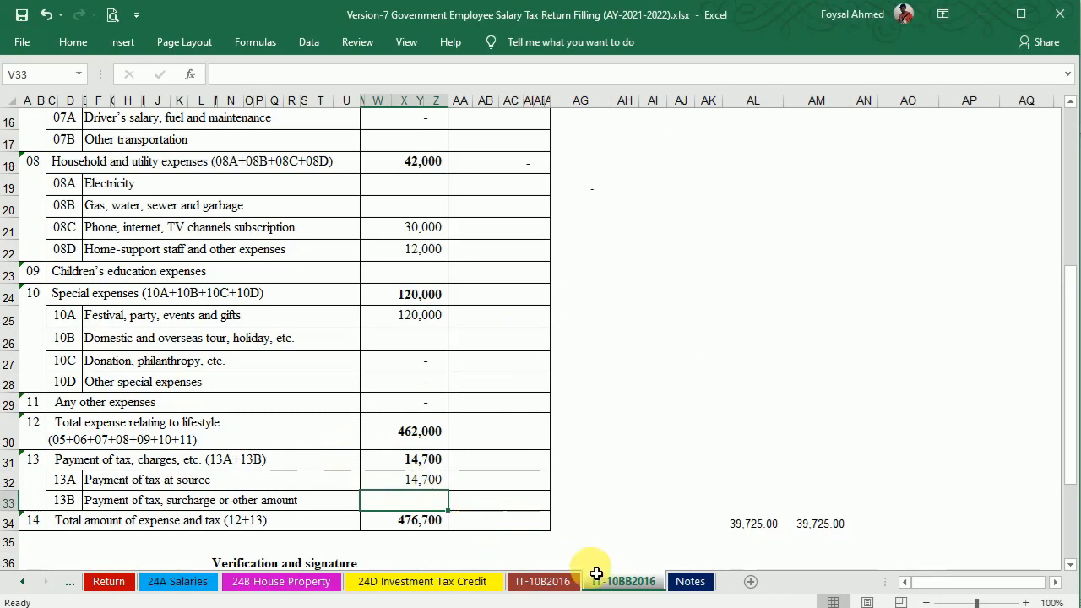
key("alt+Tab")
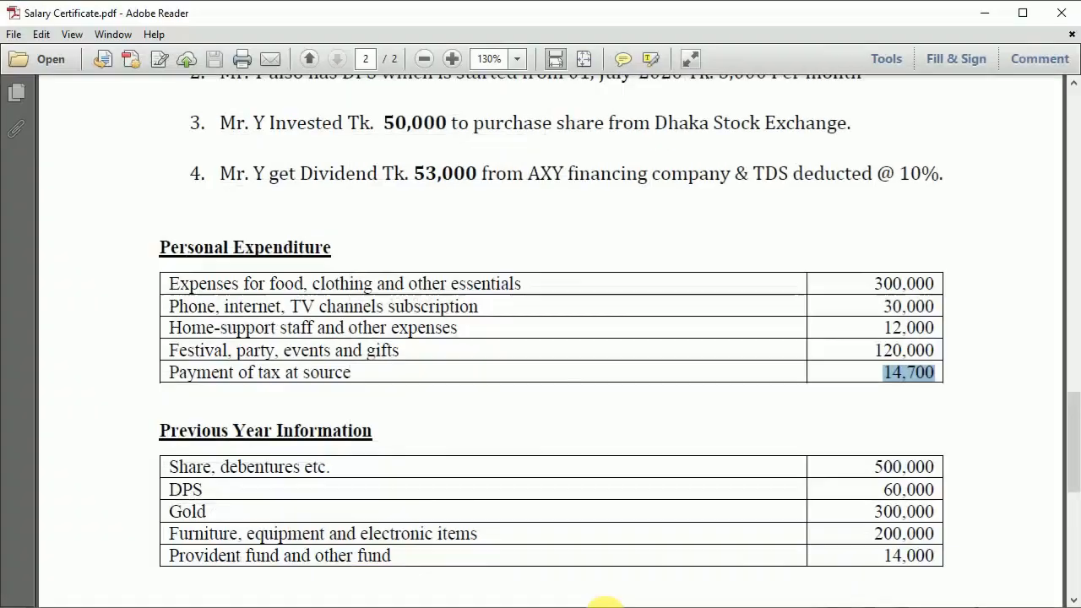
Enter last year's 500,000 shares and debentures value on the Notes sheet.
left_click_drag(1073, 408, 1074, 436)
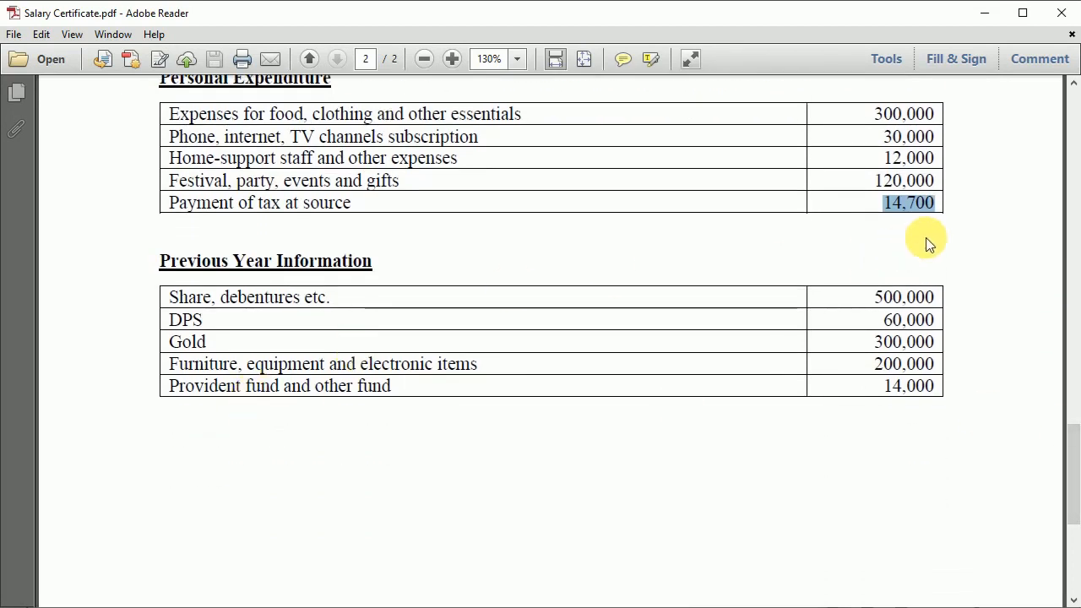
left_click(874, 298)
left_click_drag(874, 298, 931, 295)
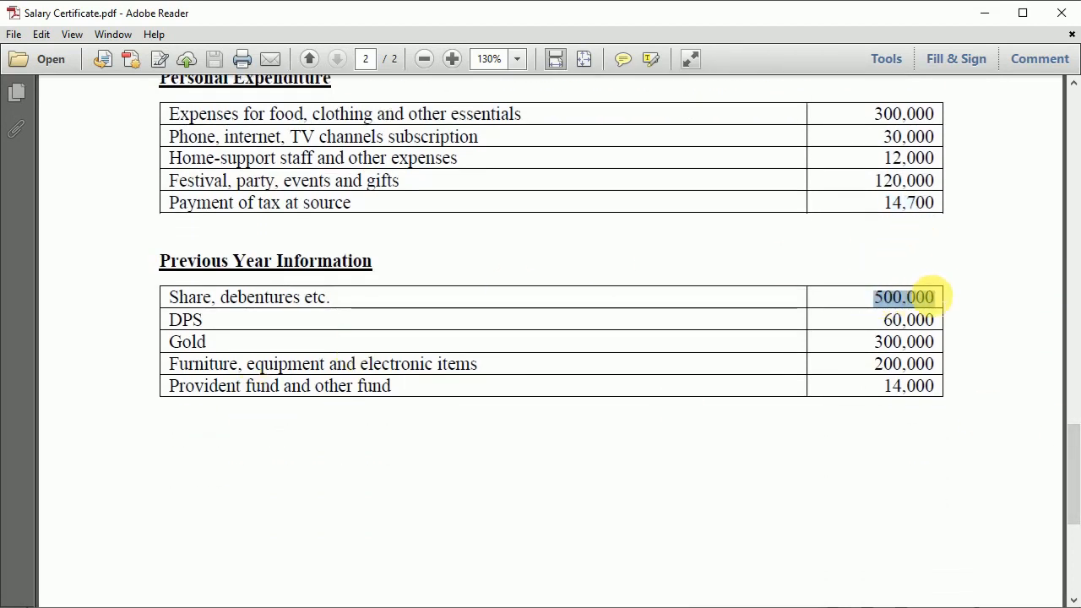
left_click(619, 605)
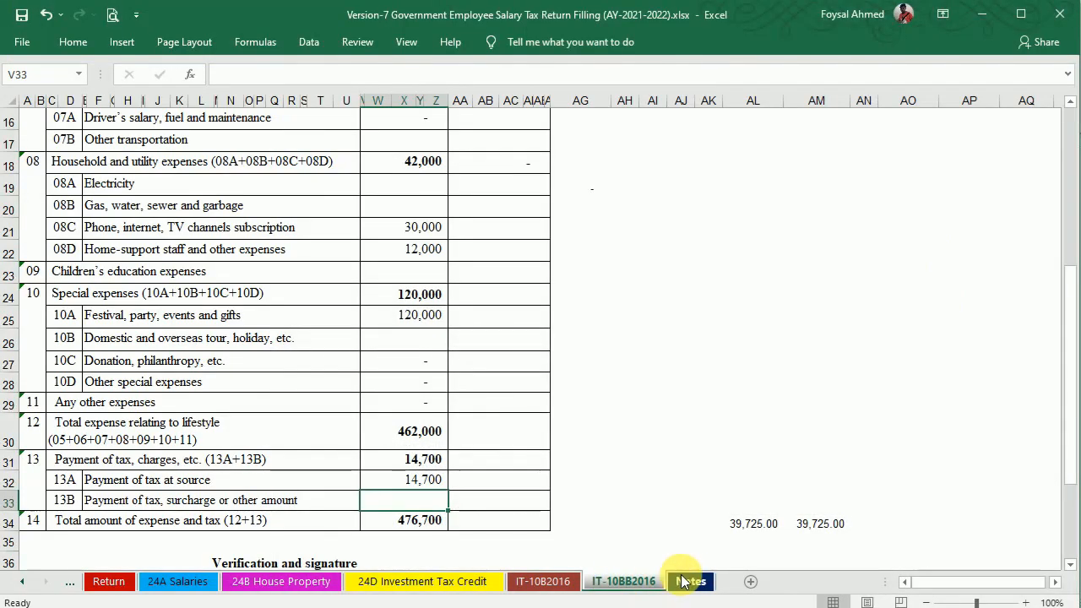
left_click(691, 582)
mouse_move(1071, 243)
left_mouse_down()
mouse_move(1061, 85)
mouse_move(1064, 235)
left_mouse_up()
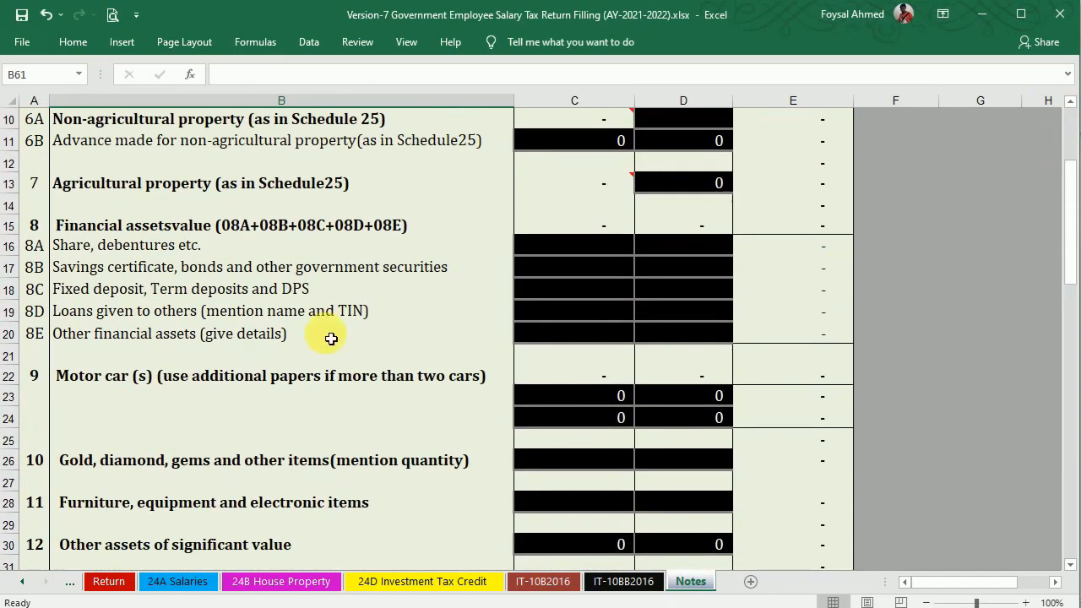
double_click(661, 250)
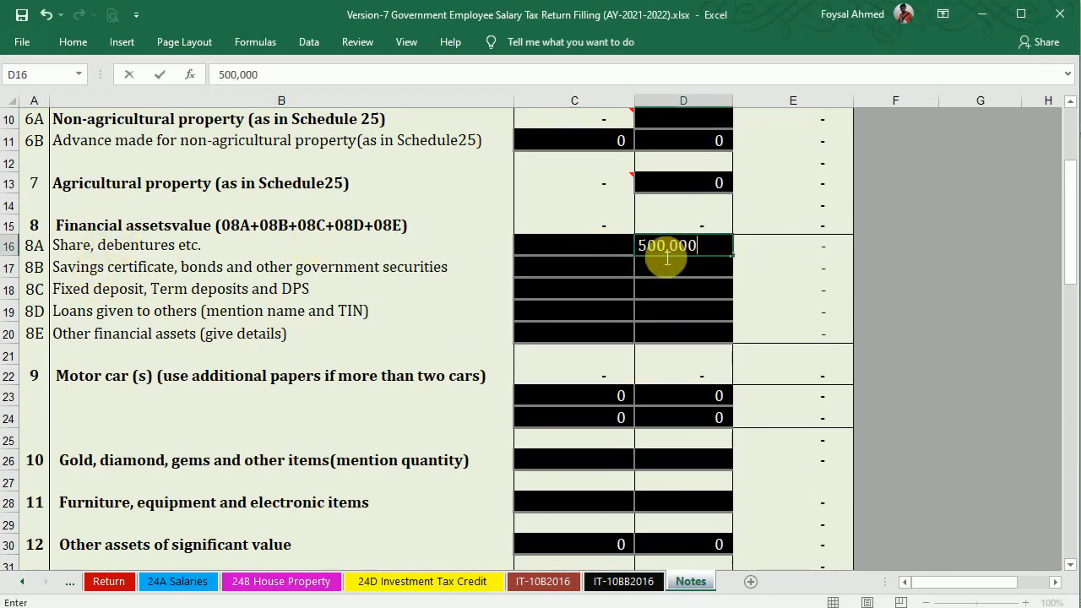
key("Return")
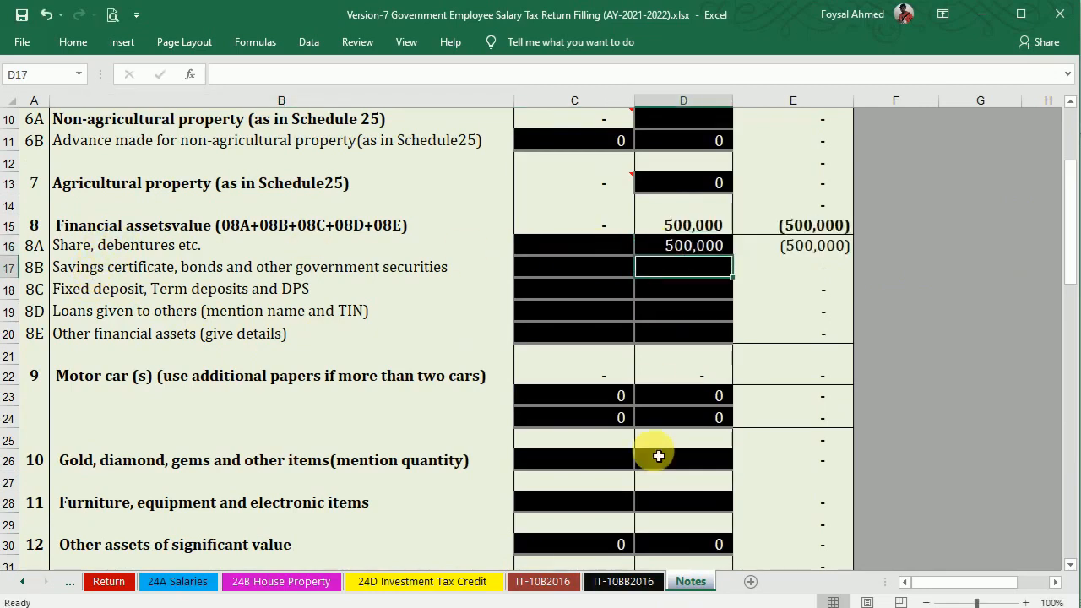
Enter the 60,000 DPS amount under fixed deposit and DPS.
key("alt+Tab")
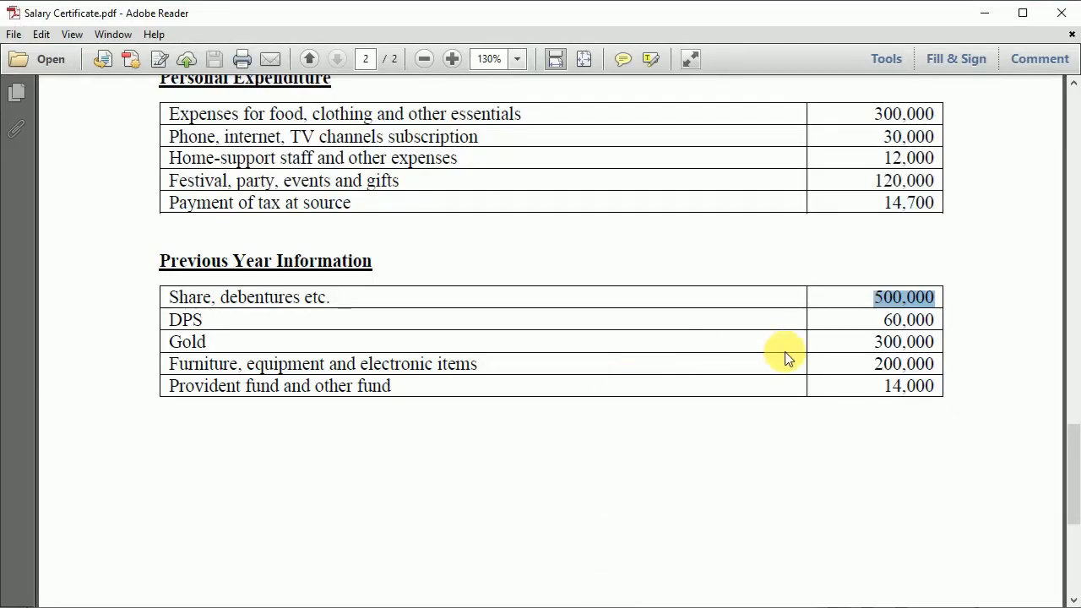
left_click_drag(881, 318, 935, 318)
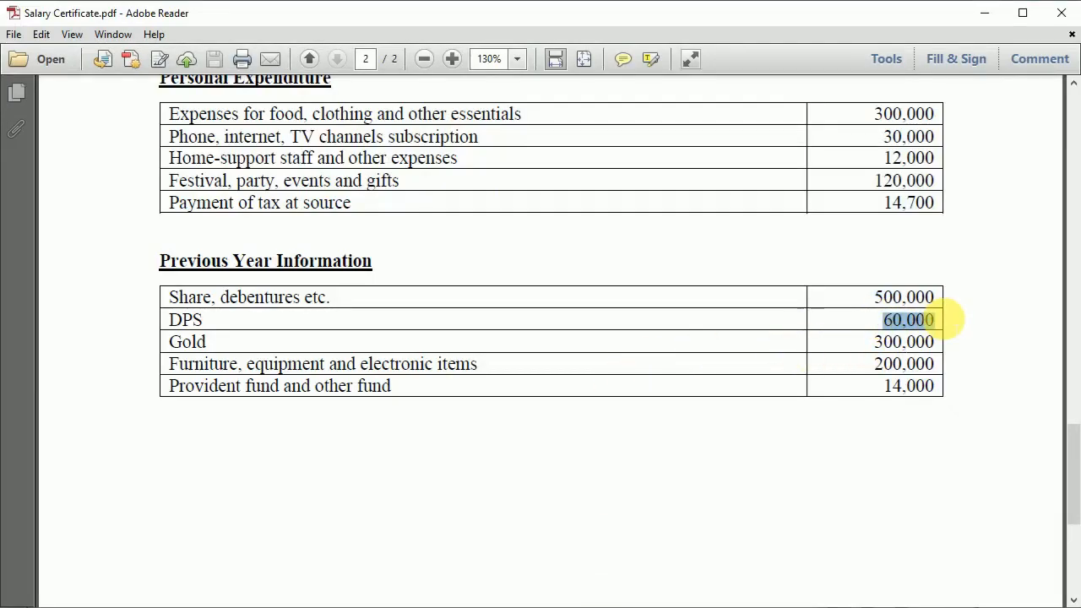
left_click(614, 604)
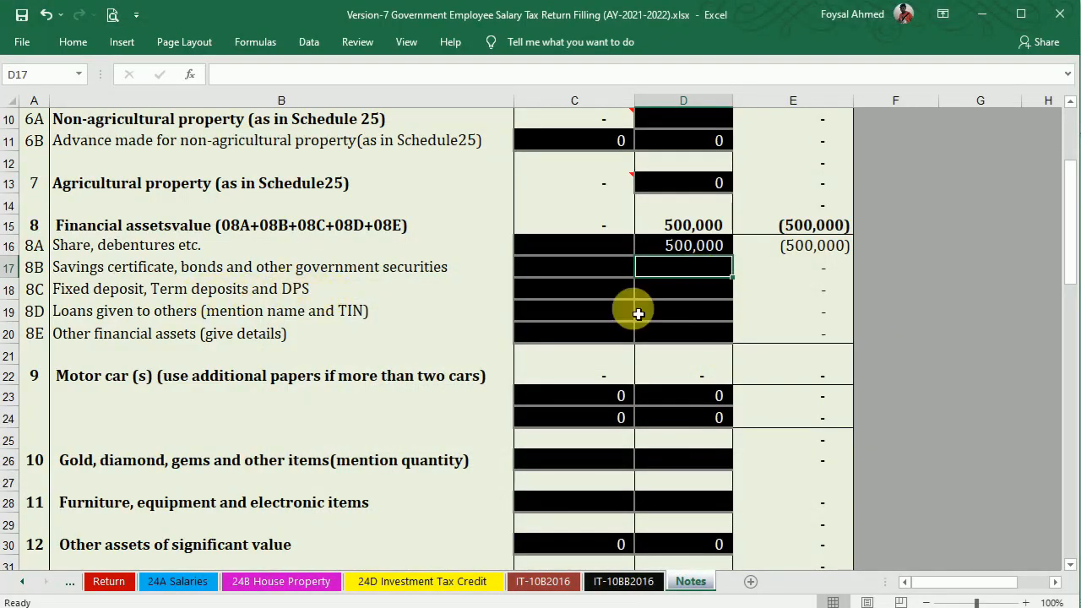
double_click(697, 296)
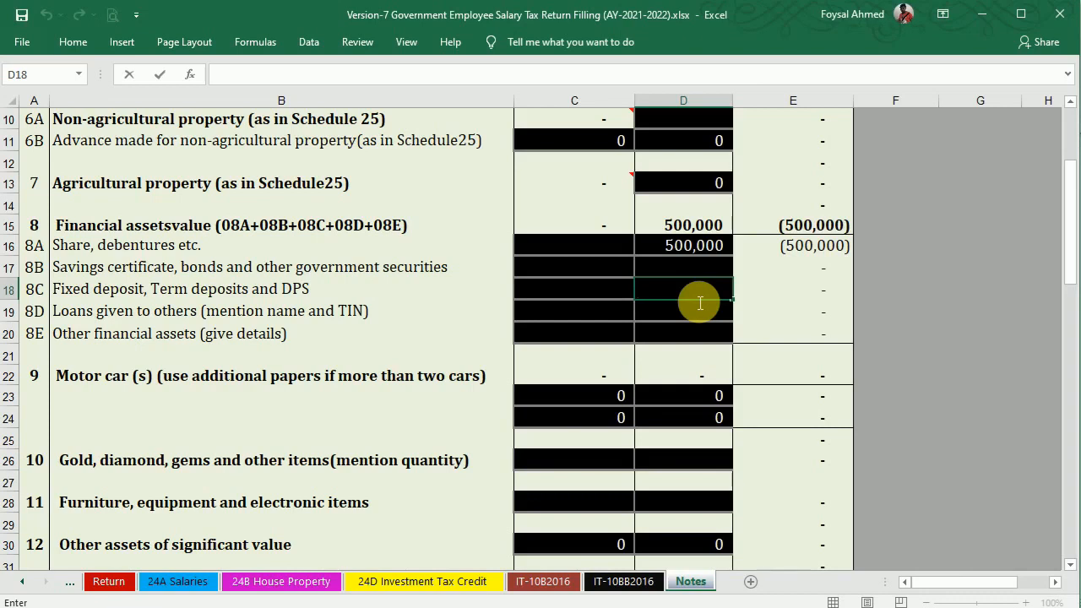
key("Return")
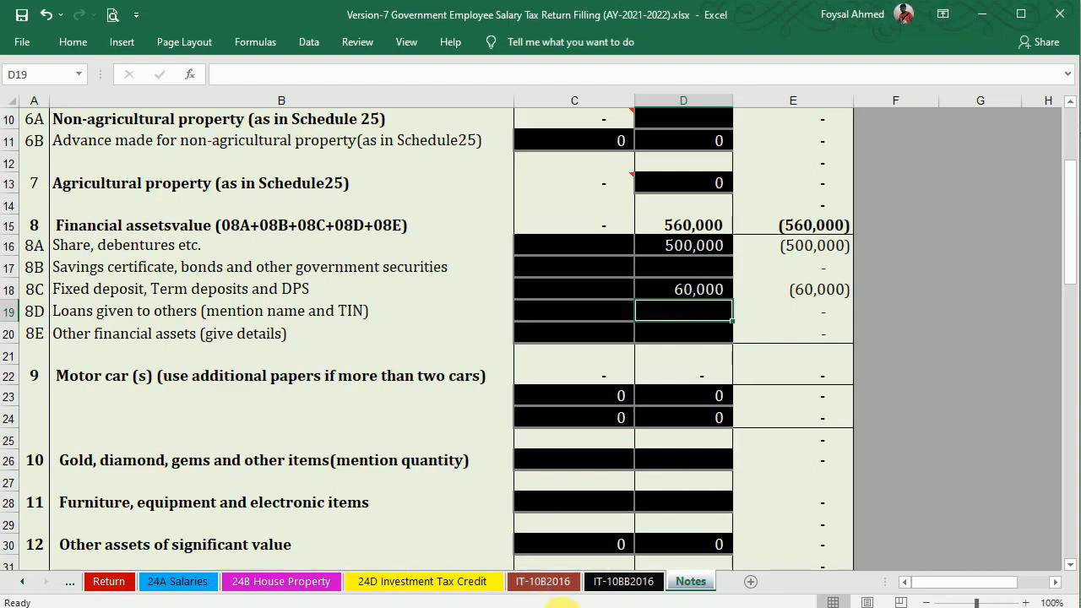
Enter last year's gold at 300,000 in D26 and furniture at 200,000 in D28.
key("alt+Tab")
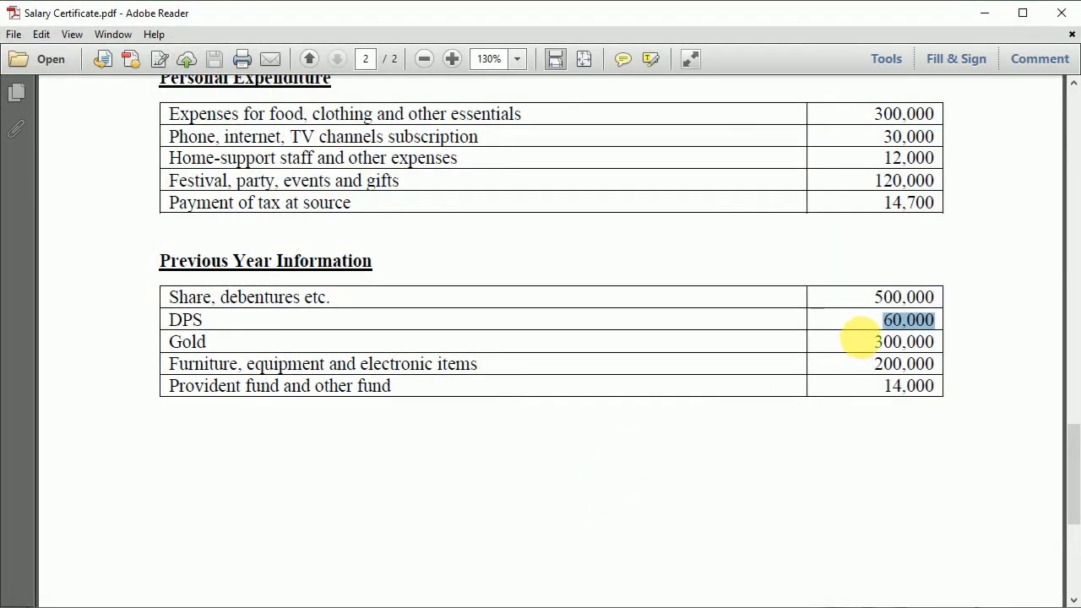
left_click_drag(872, 342, 940, 336)
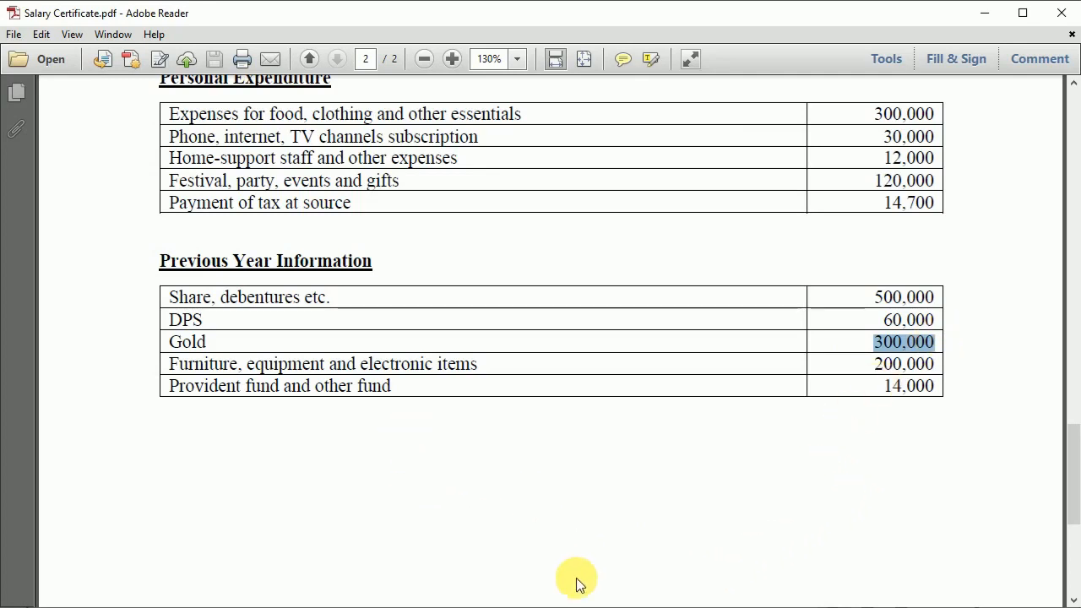
key("alt+Tab")
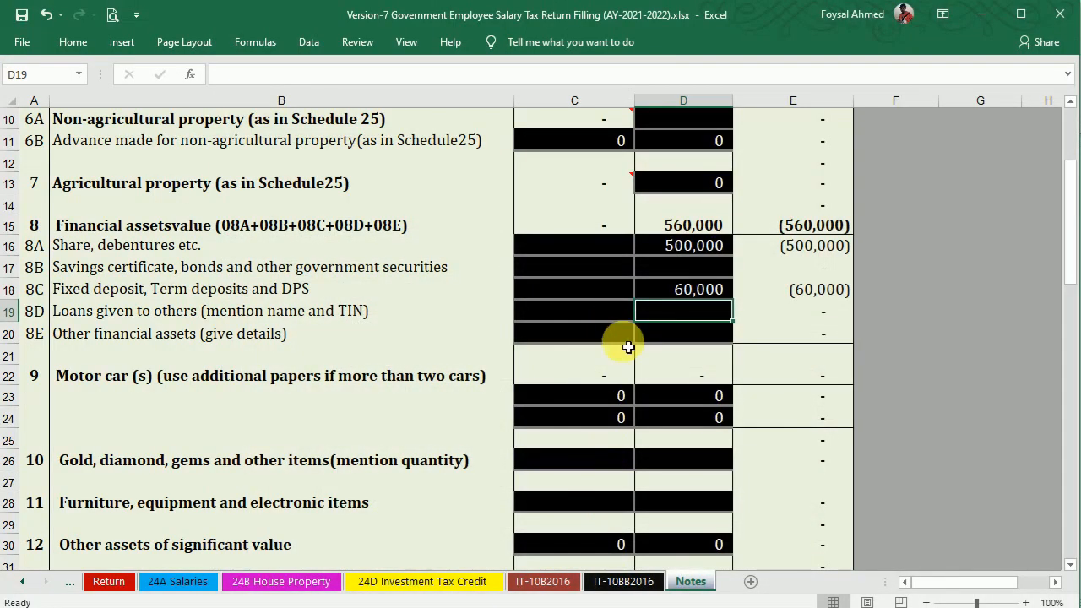
left_click(697, 466)
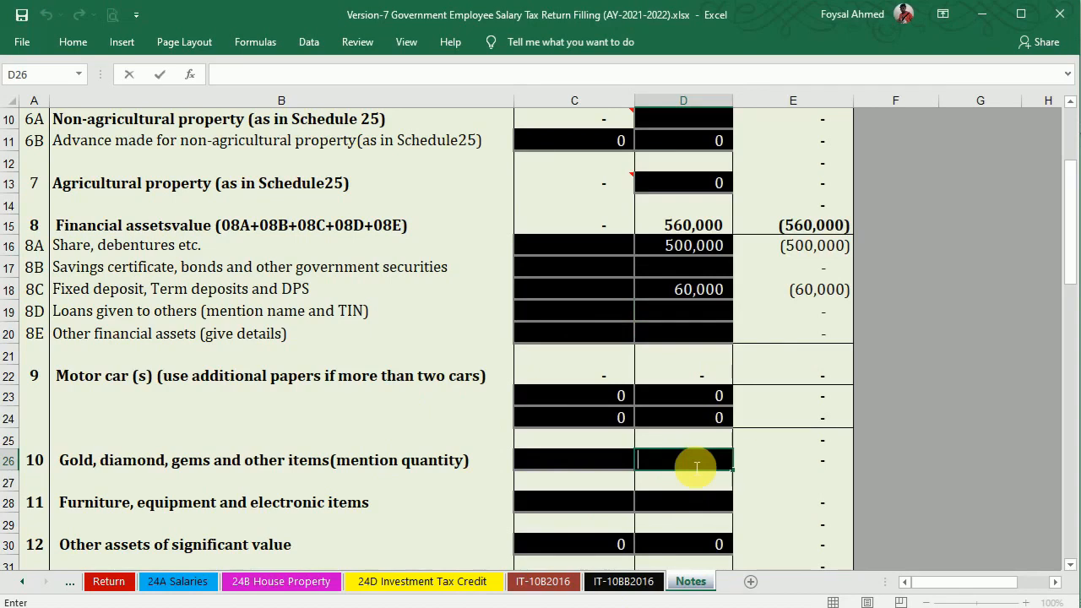
type("300,000")
key("Return")
left_click(693, 510)
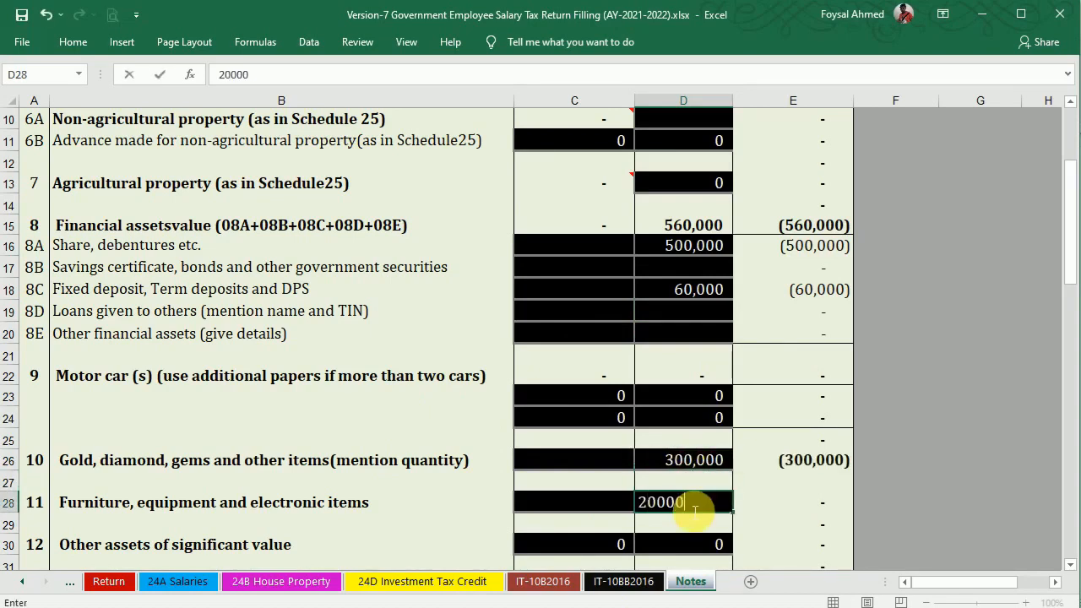
type("200000")
key("Return")
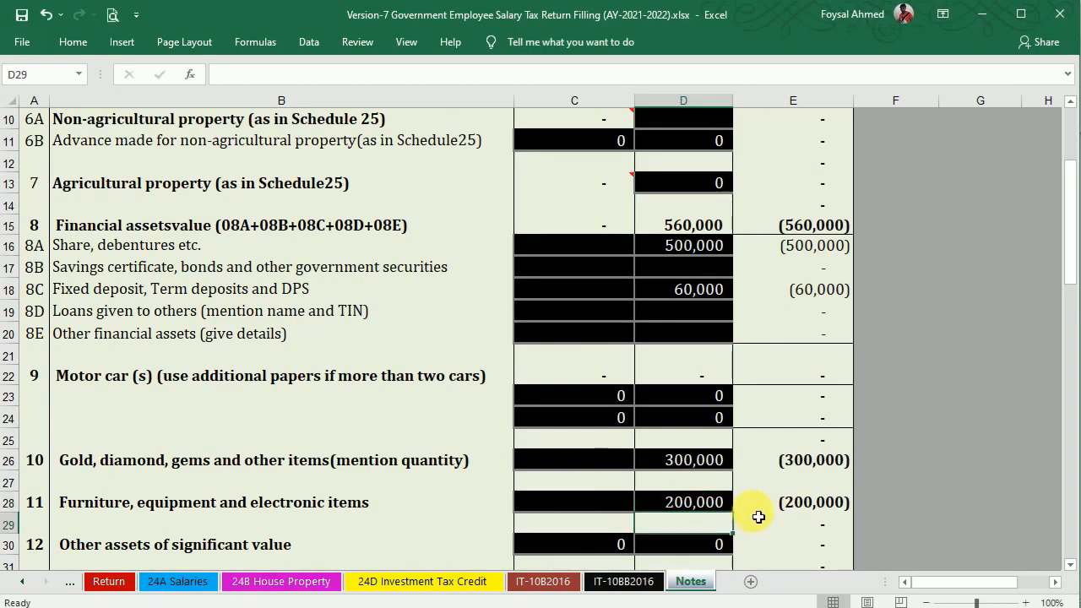
Enter 14,000 under provident fund and other fund in D35.
left_click(596, 606)
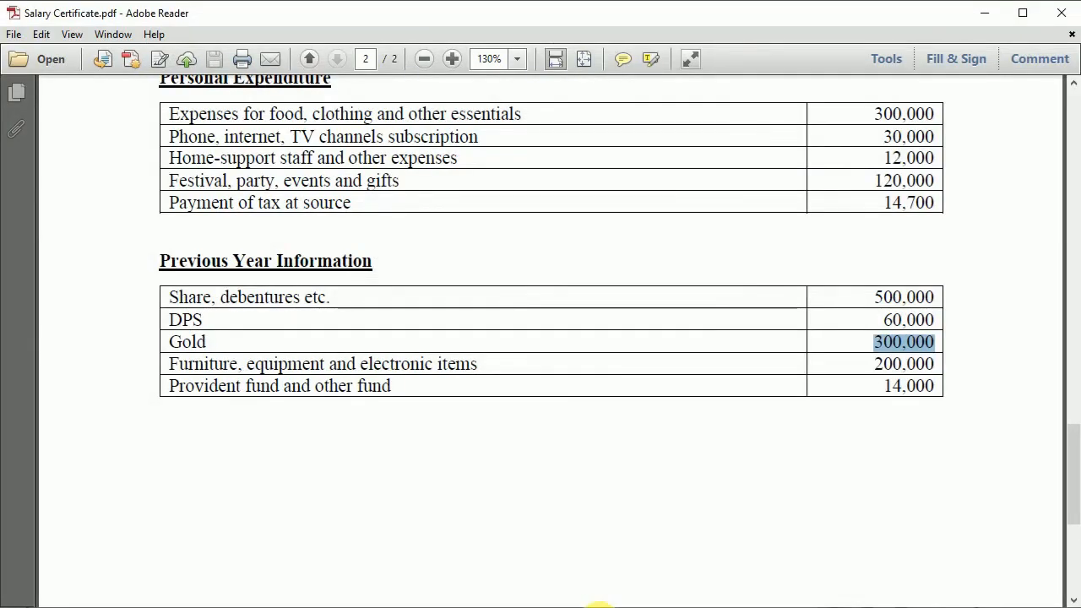
left_click_drag(884, 386, 945, 387)
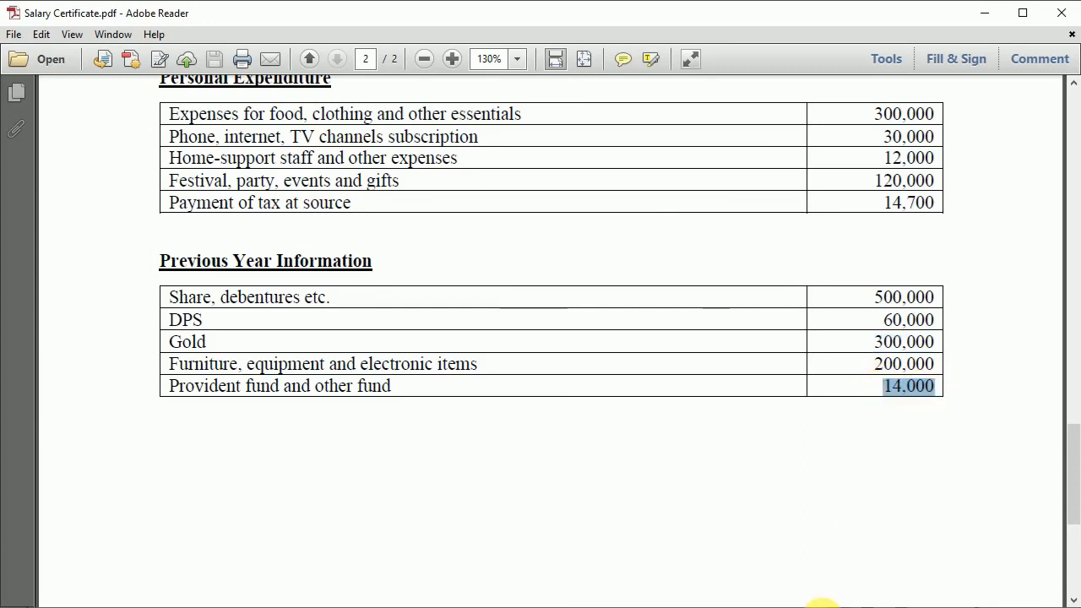
key("alt+Tab")
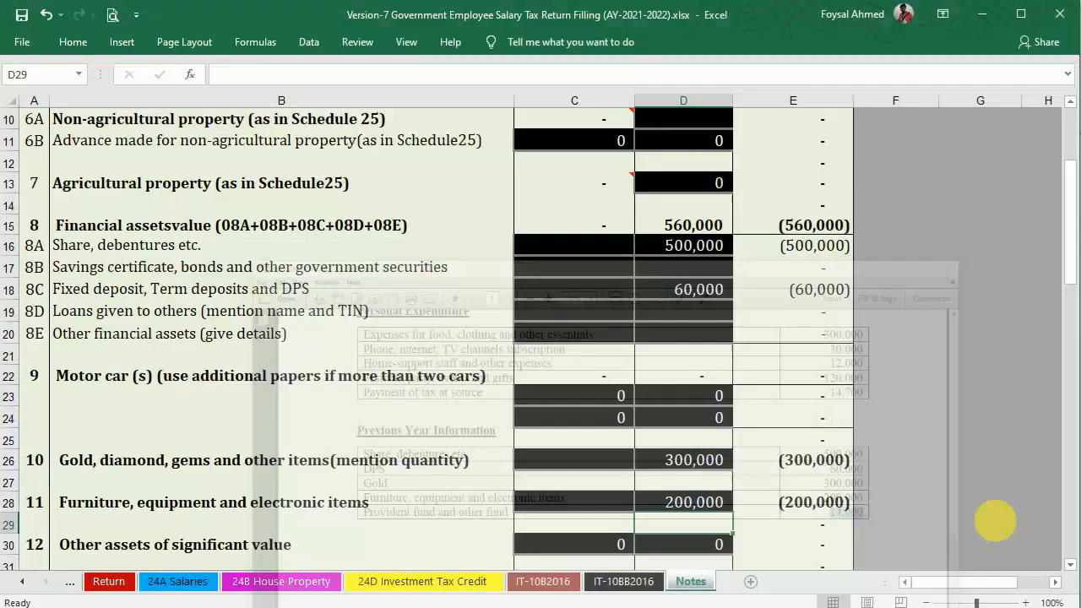
scroll(1062, 430, "down", 6)
scroll(1074, 486, "down", 7)
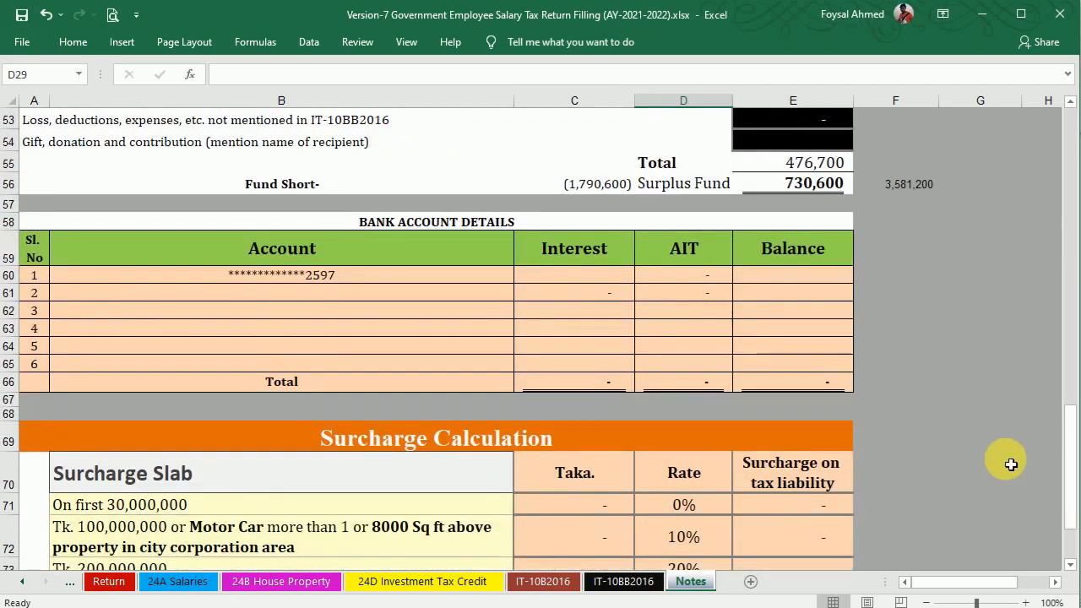
left_click_drag(1070, 443, 1062, 295)
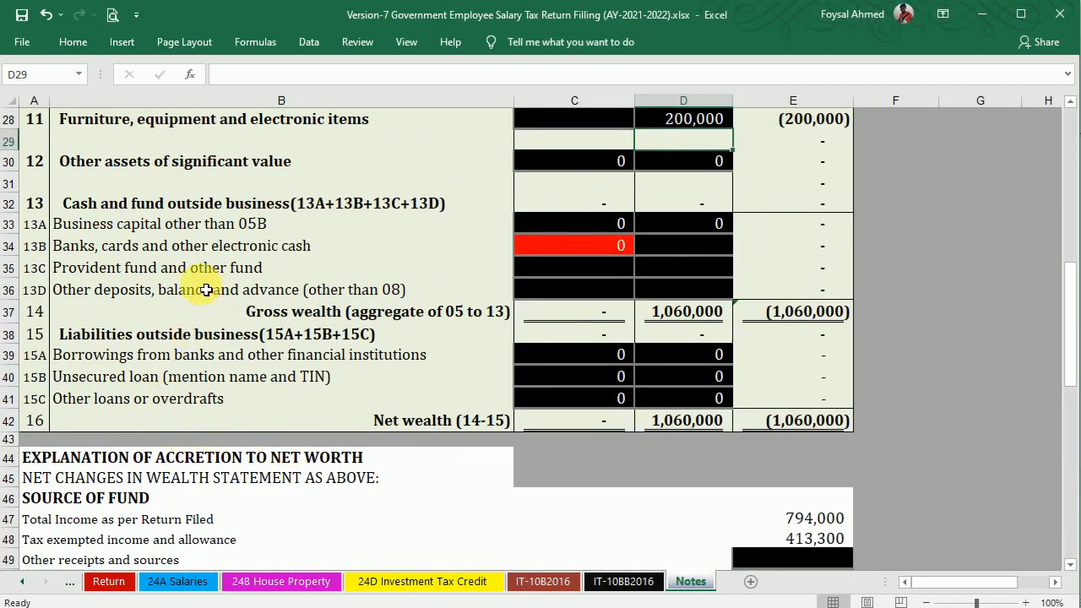
double_click(681, 273)
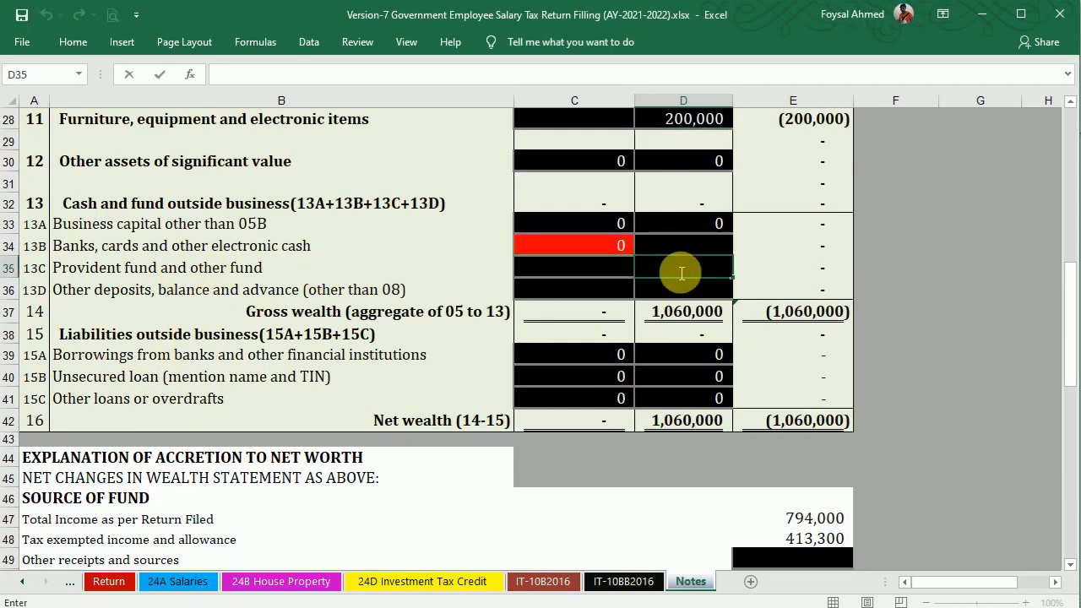
key("Return")
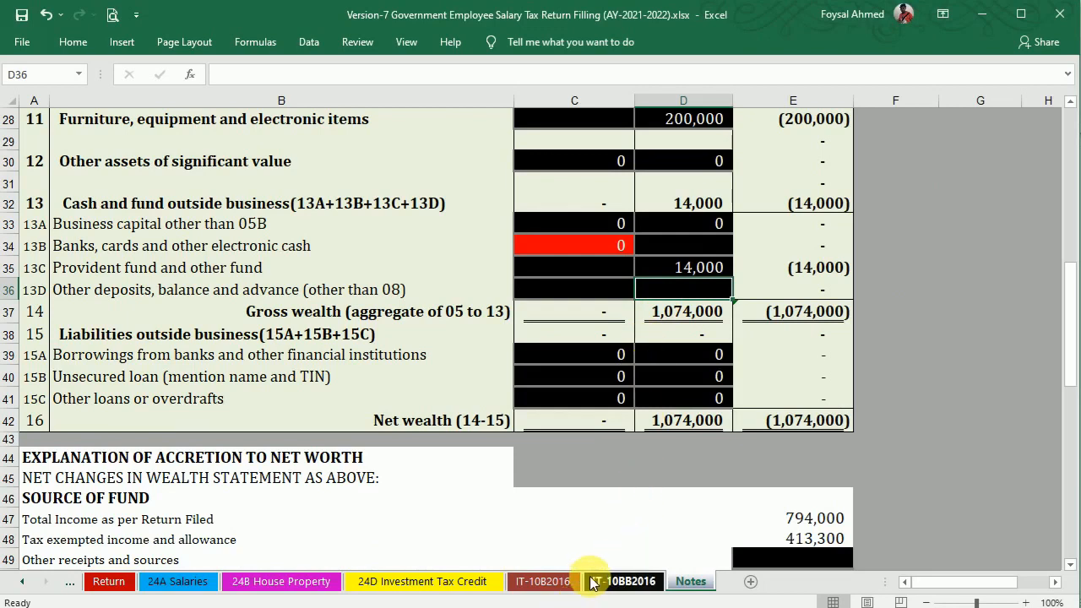
From the tax return files folder, open Bank Statement > Bank Statement Demo.xlsx.
mouse_move(475, 607)
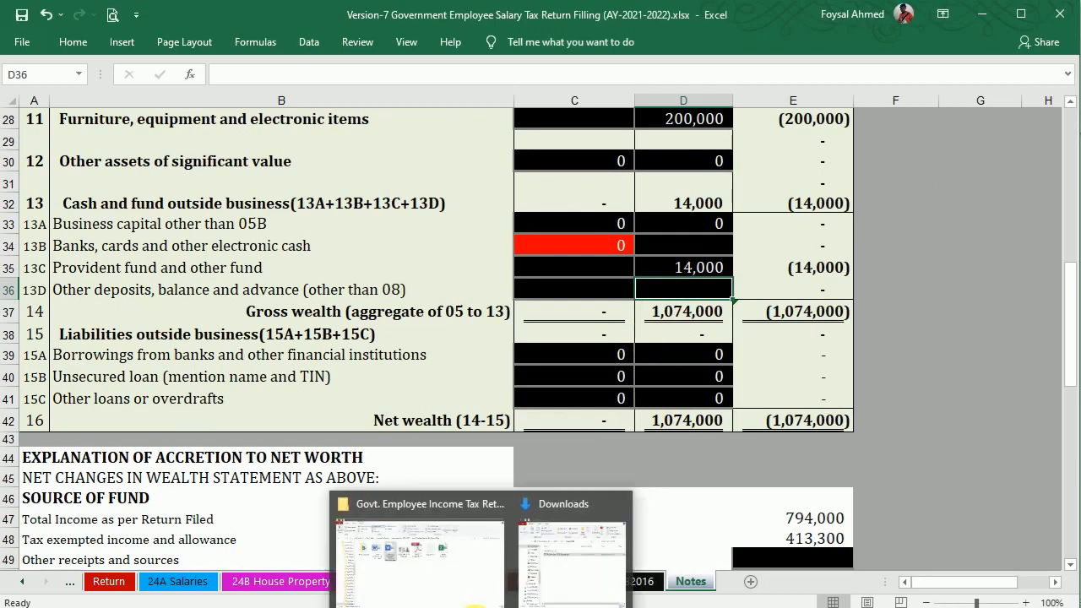
left_click(389, 549)
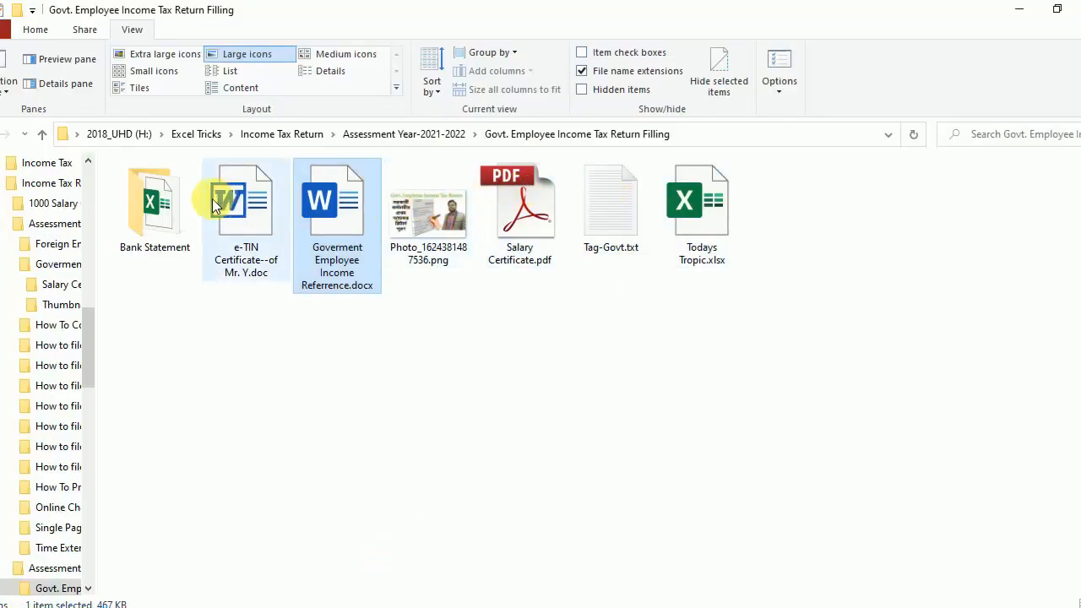
double_click(155, 200)
double_click(160, 187)
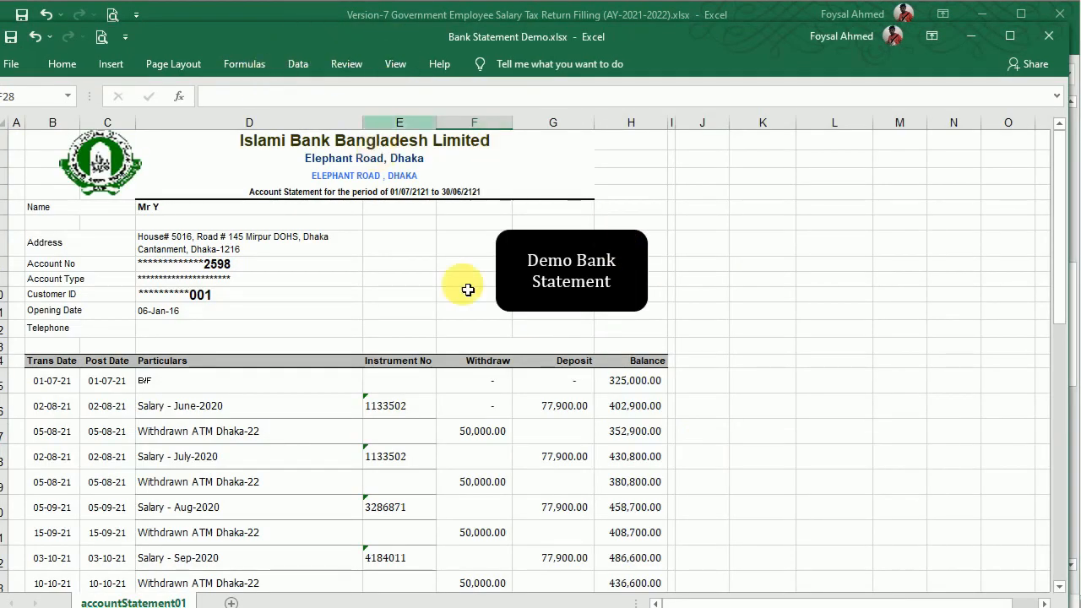
Enter the statement's 325,000 opening balance as banks and electronic cash in D34.
left_click(631, 391)
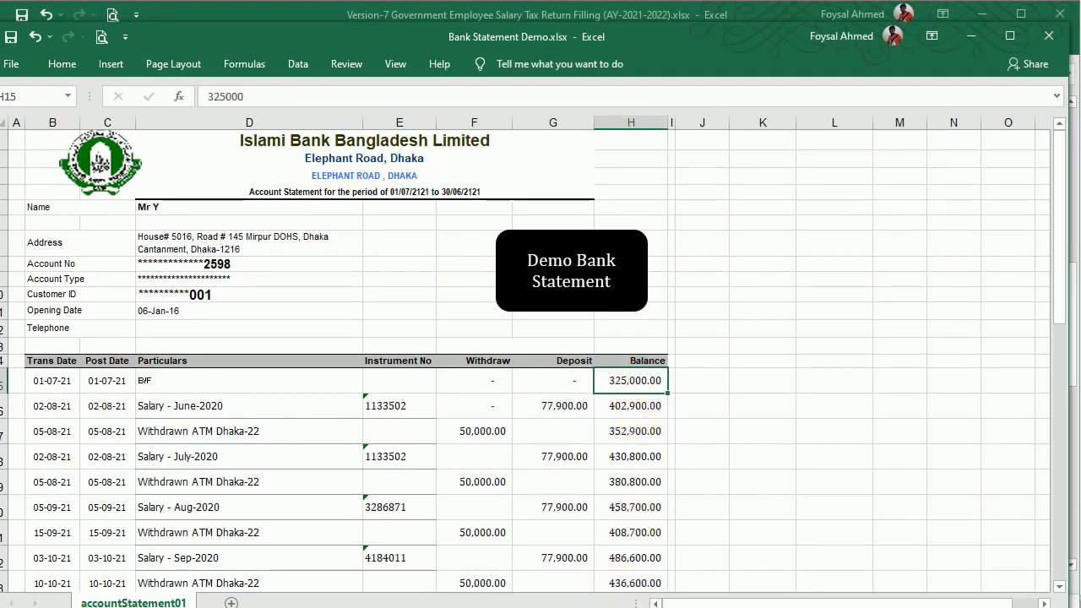
left_click(598, 582)
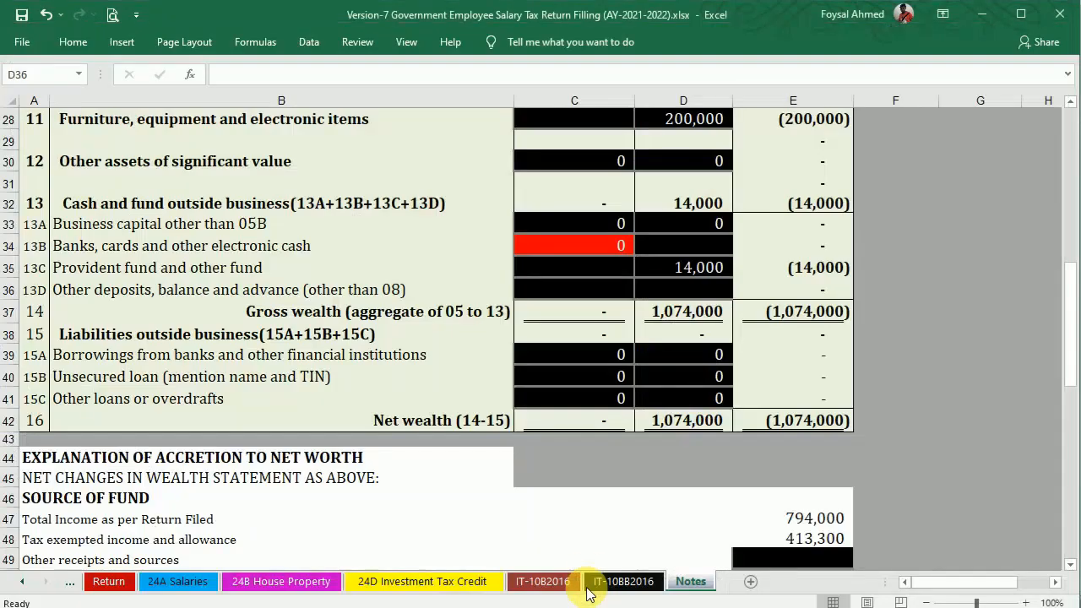
left_click(686, 226)
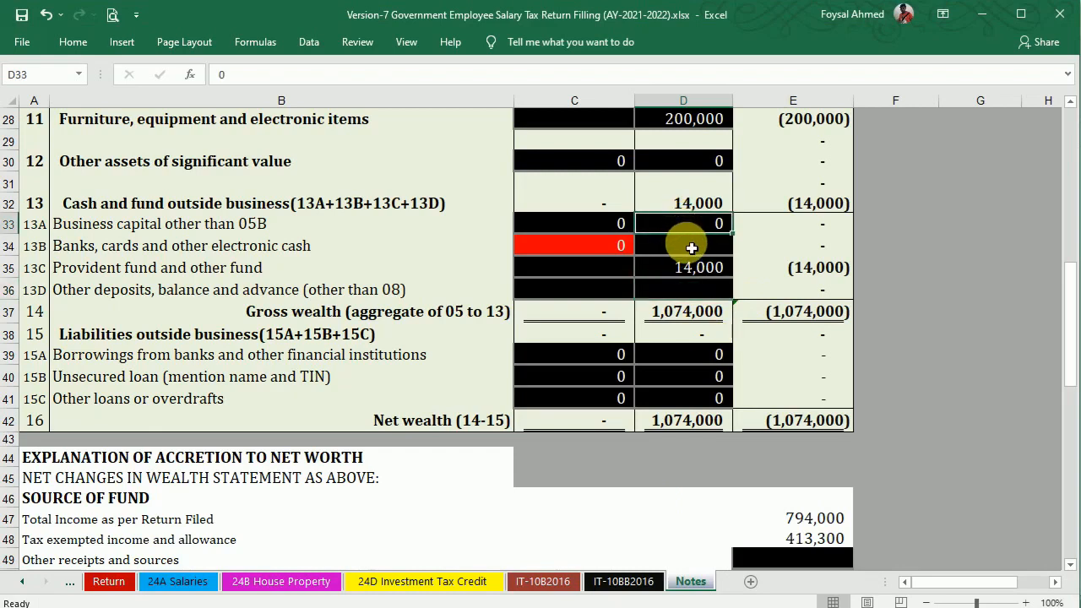
left_click(687, 244)
type("325,000")
key("Return")
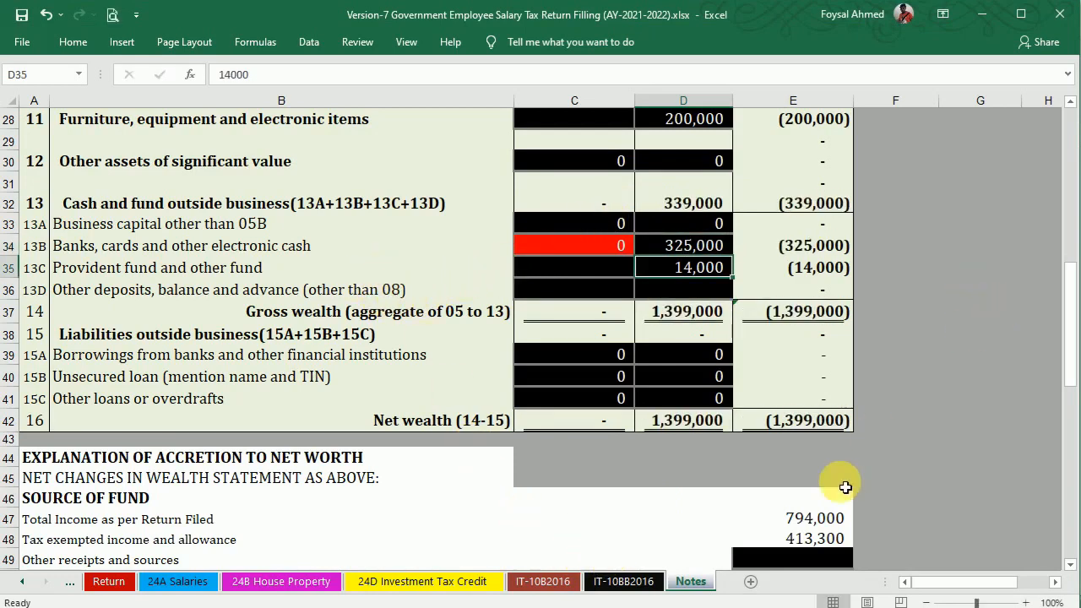
Copy the account number from cell D8 of the bank statement workbook.
mouse_move(648, 604)
left_click(797, 524)
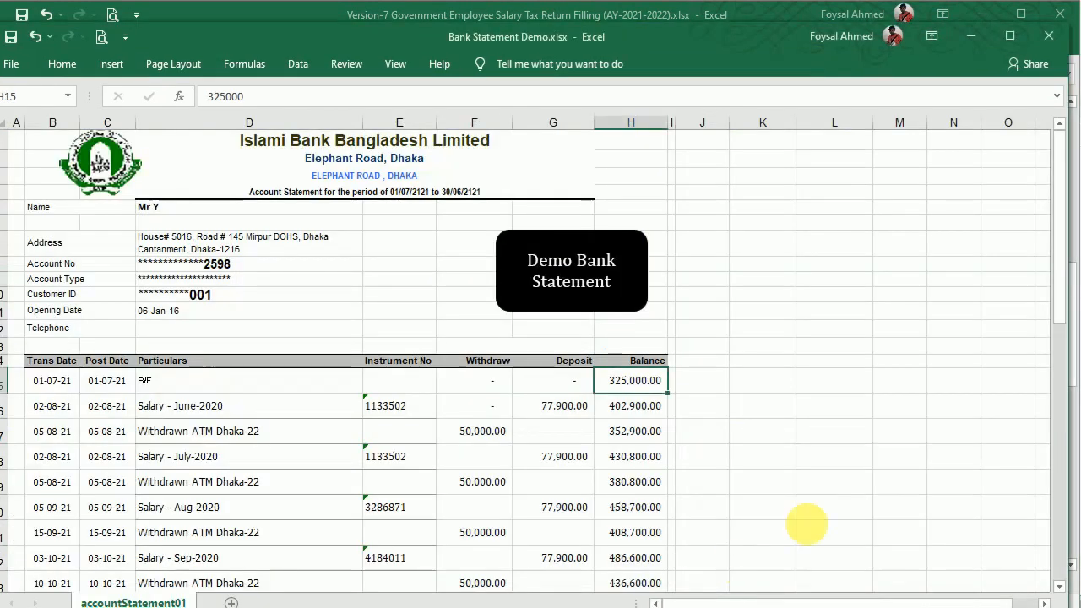
left_click(162, 267)
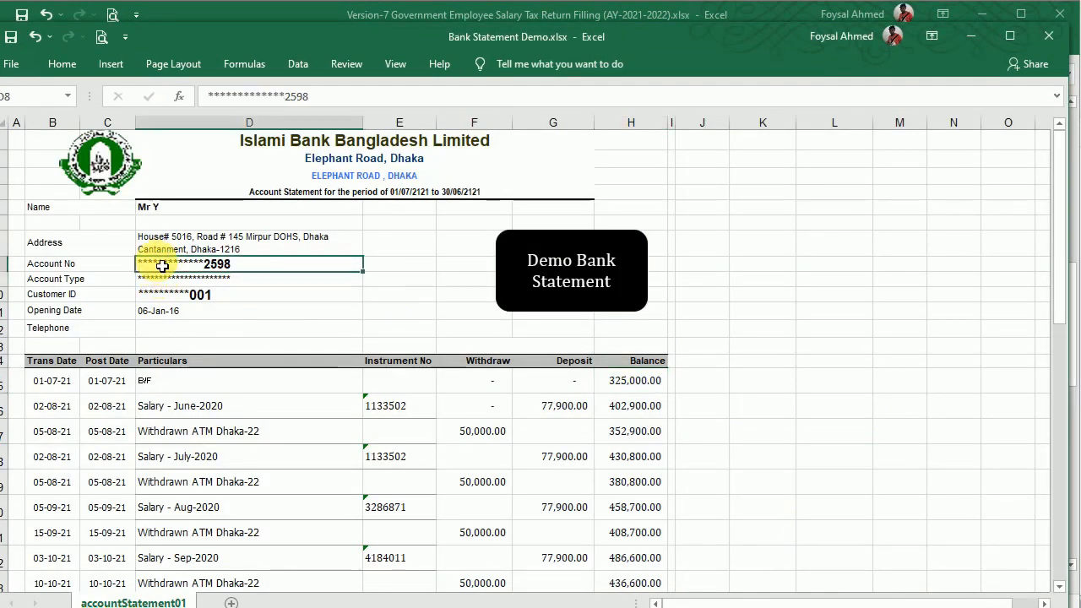
left_click_drag(309, 96, 178, 96)
key("ctrl+c")
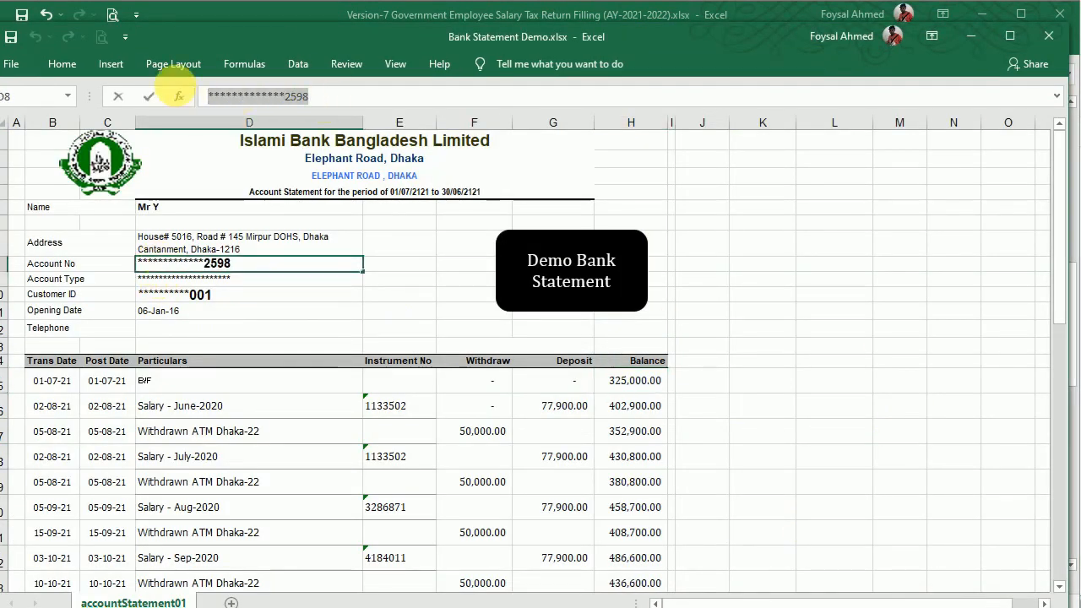
key("Return")
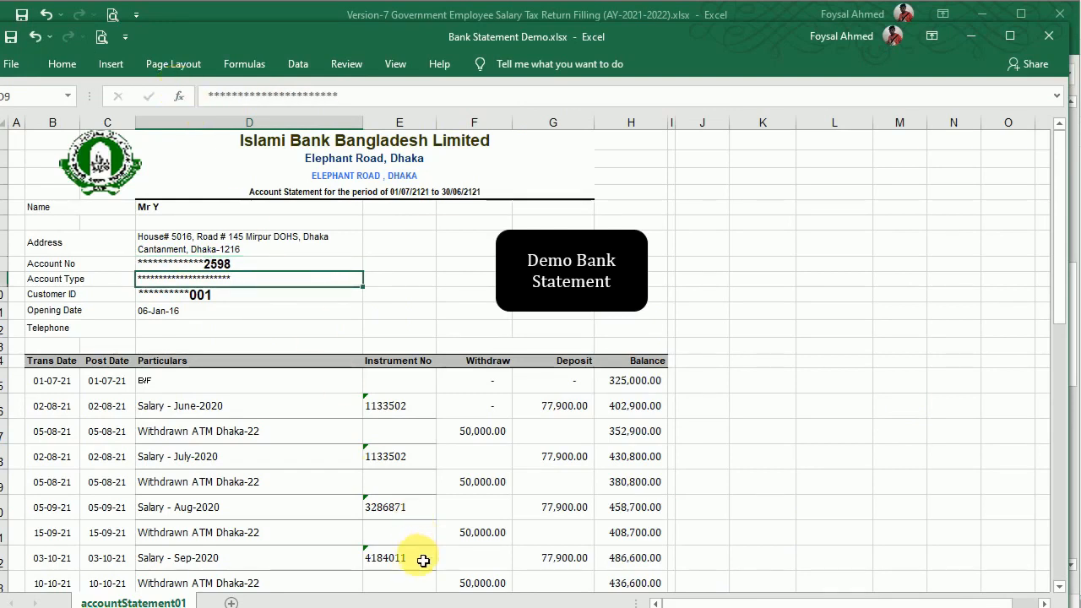
Replace the old bank account number on the Notes sheet with the copied one.
mouse_move(636, 604)
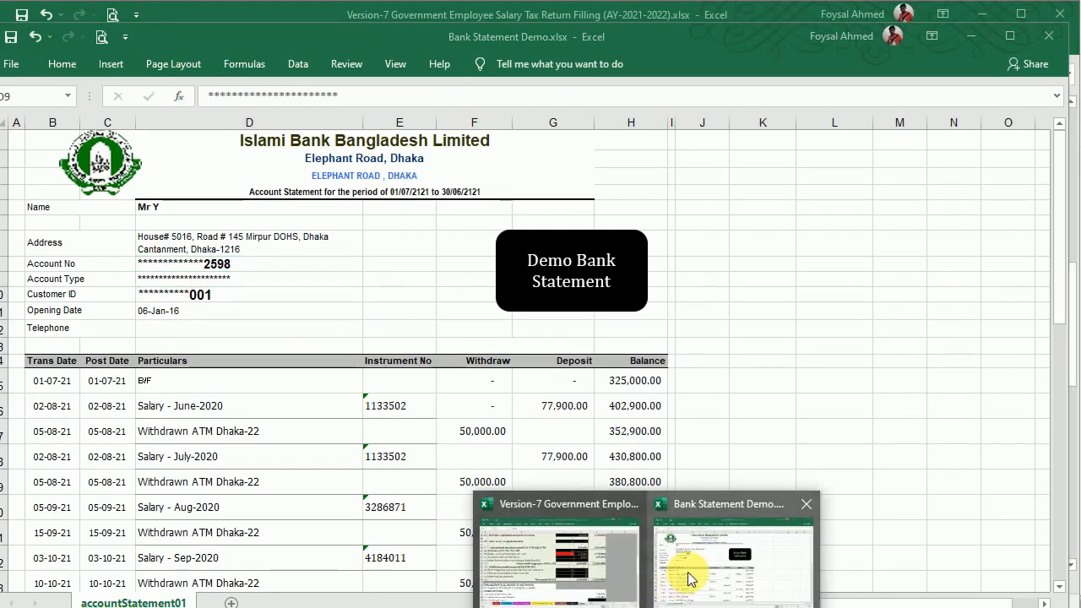
left_click(567, 507)
left_click_drag(1071, 357, 1071, 382)
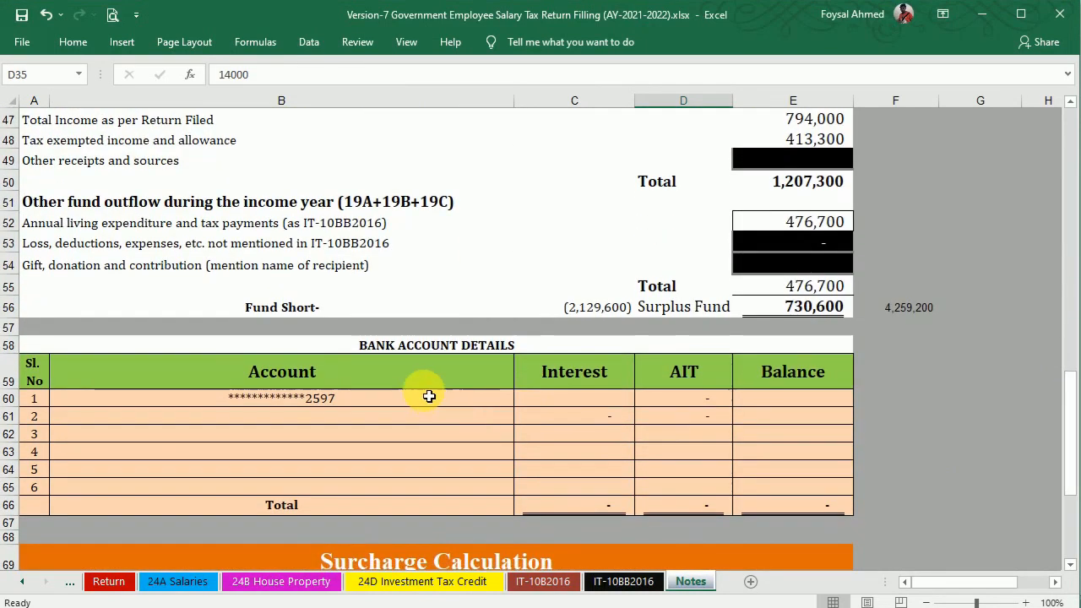
double_click(377, 405)
left_click_drag(324, 398, 234, 397)
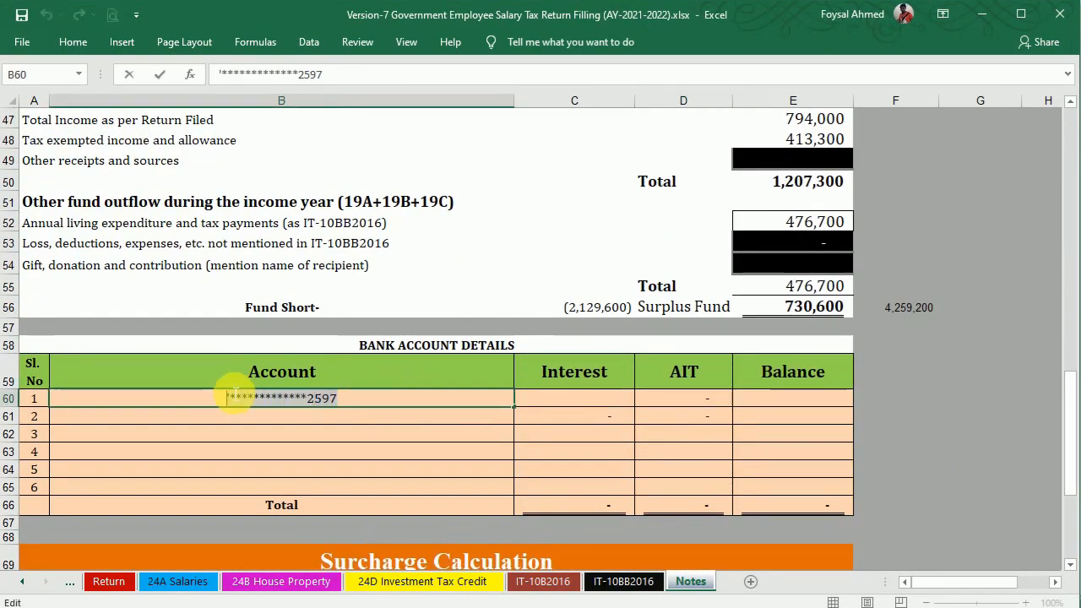
key("ctrl+v")
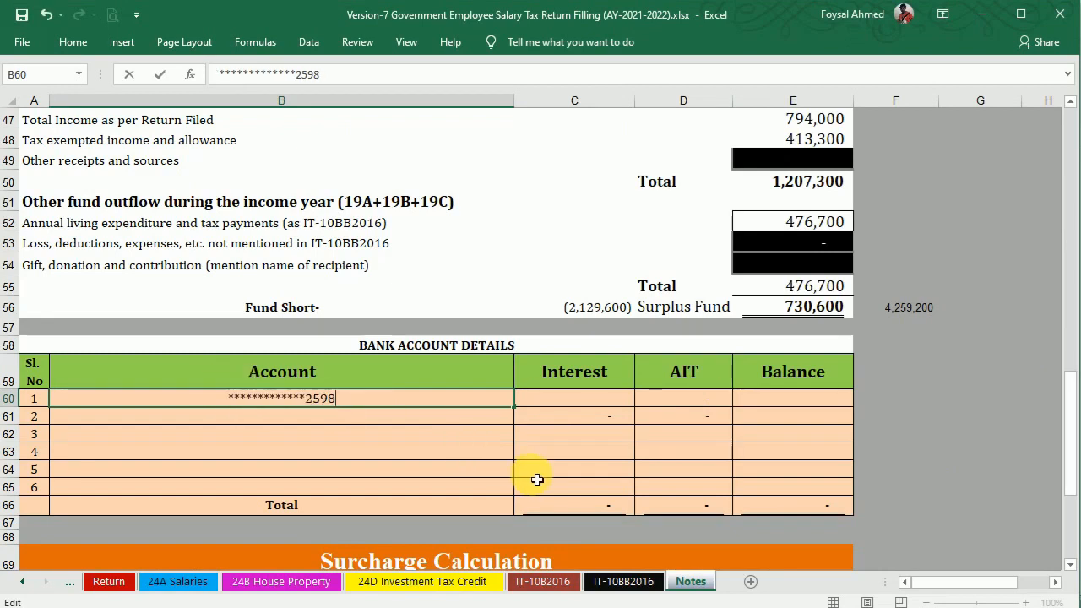
Enter the 12,375 bank interest in the account's Interest cell.
left_click(712, 560)
left_click_drag(1058, 229, 1073, 507)
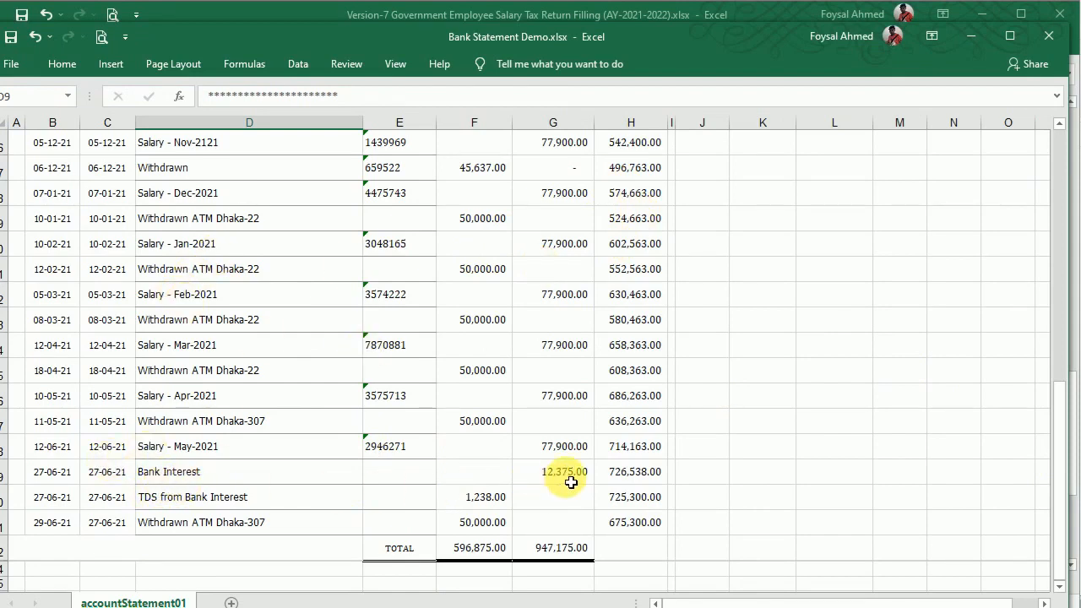
left_click(571, 478)
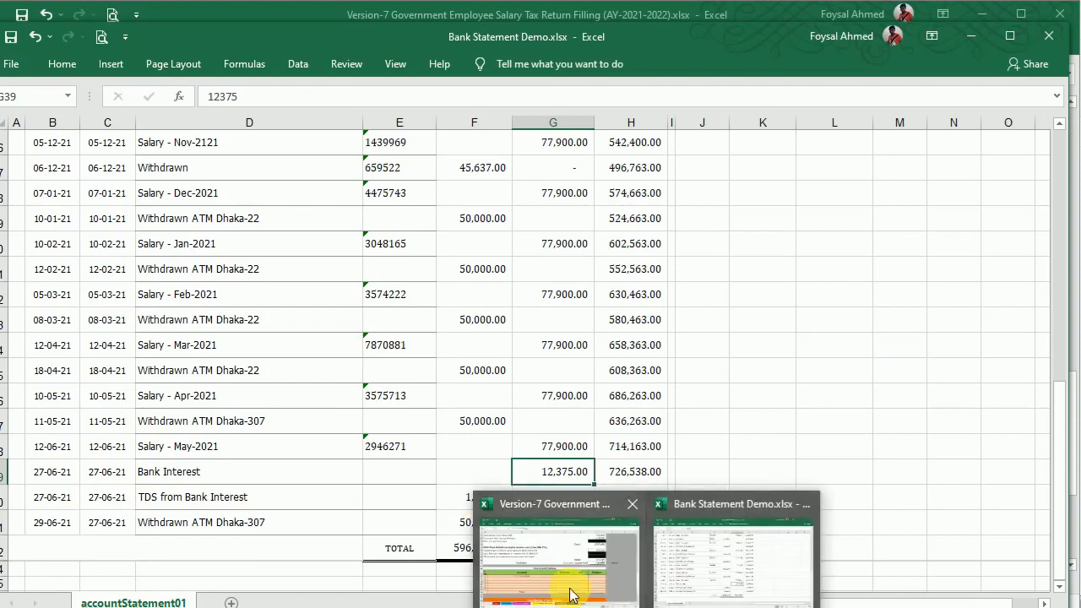
left_click(561, 549)
left_click(617, 405)
type("12375")
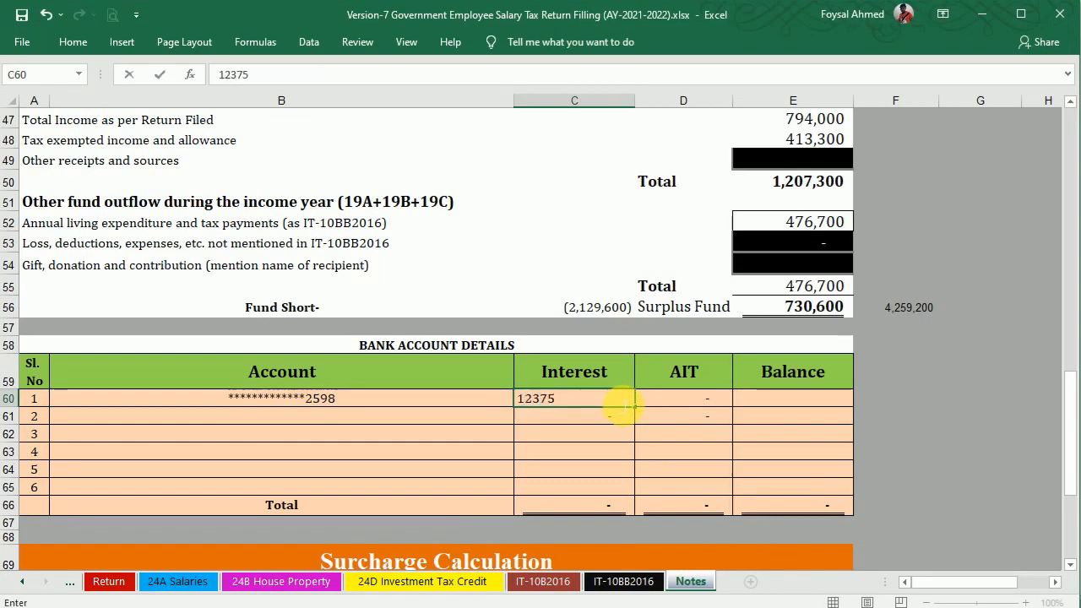
key("Tab")
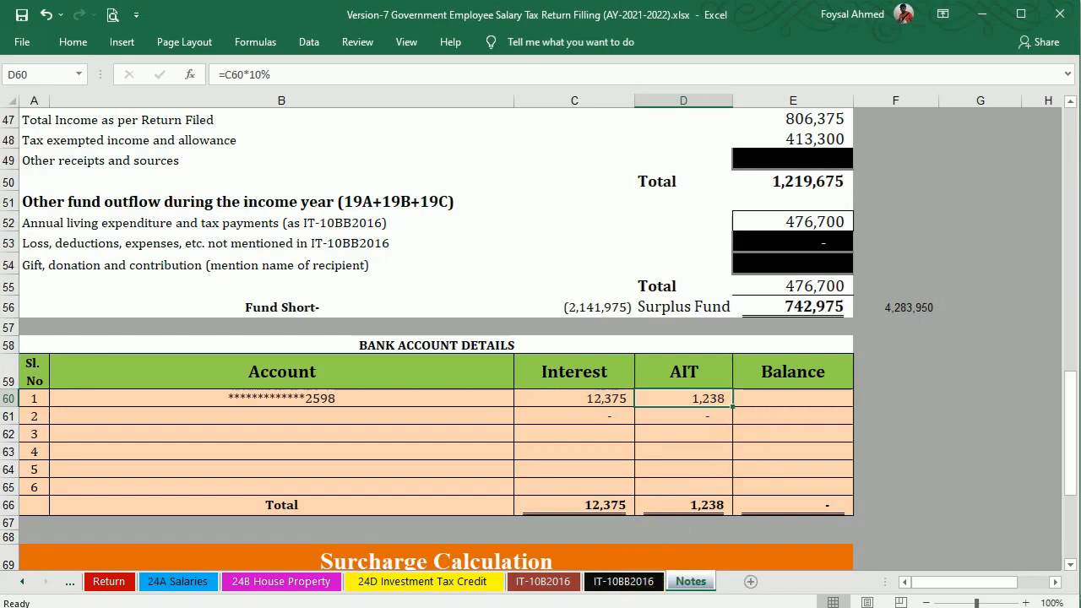
Enter the 675,300 closing bank balance in the account's balance cell E60.
key("alt+Tab")
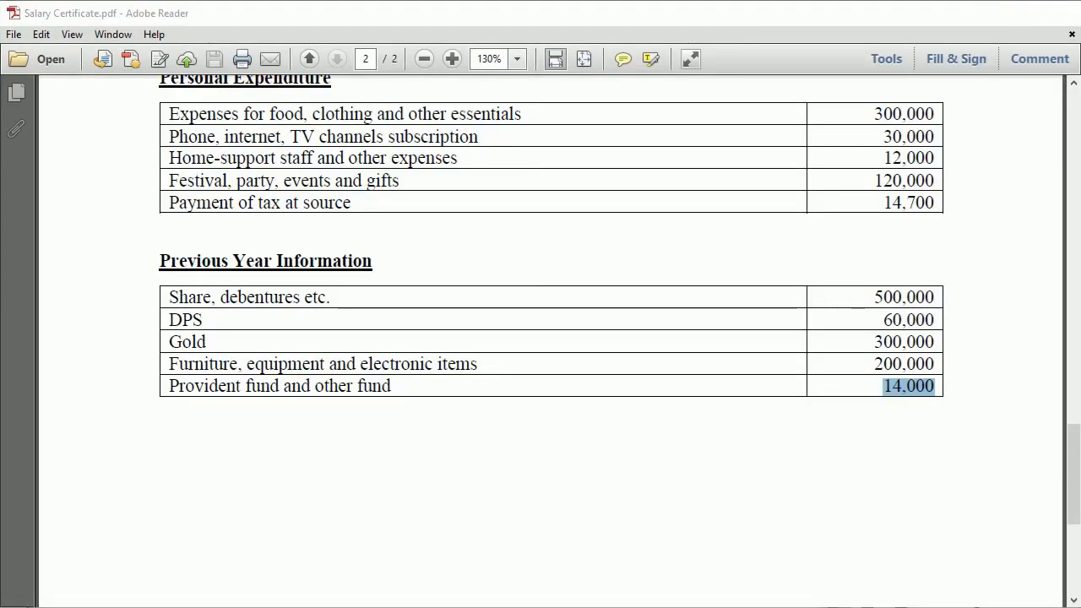
key("alt+Tab")
left_click(739, 584)
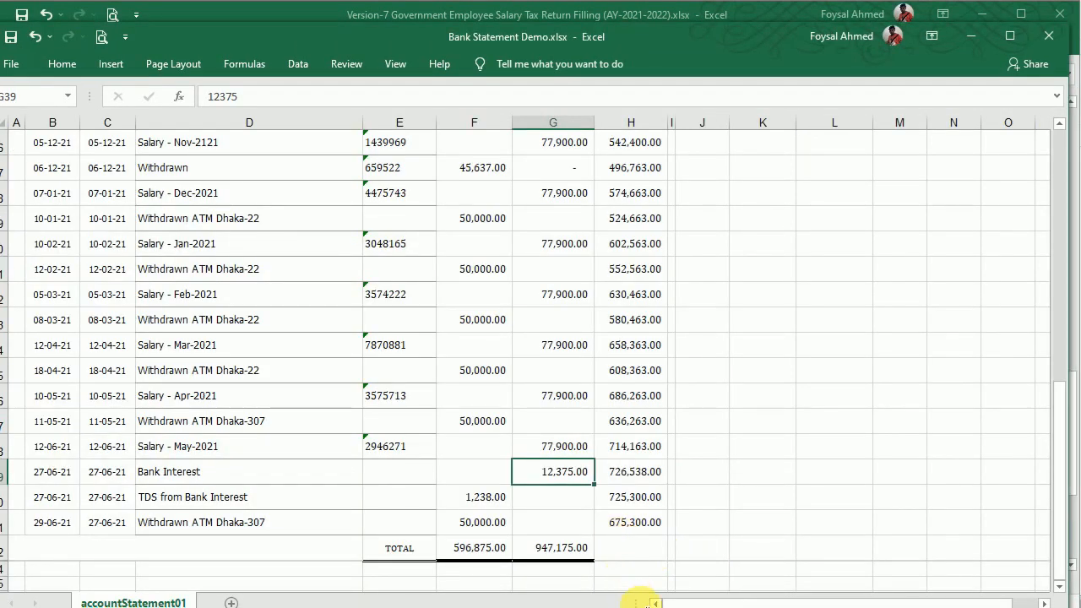
left_click(608, 607)
left_click(608, 607)
mouse_move(626, 603)
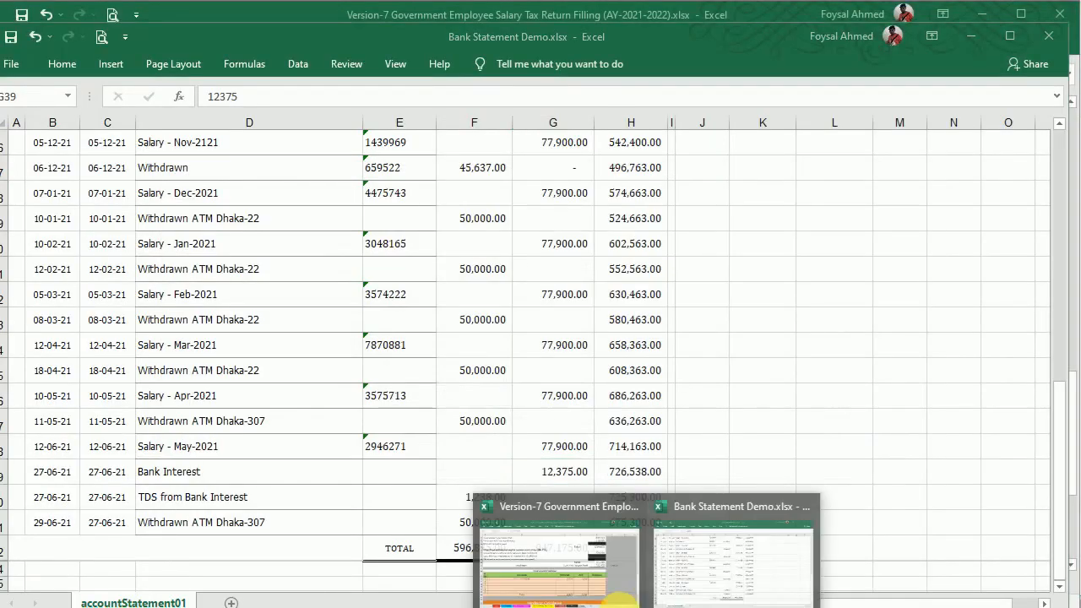
left_click(639, 581)
left_click(784, 406)
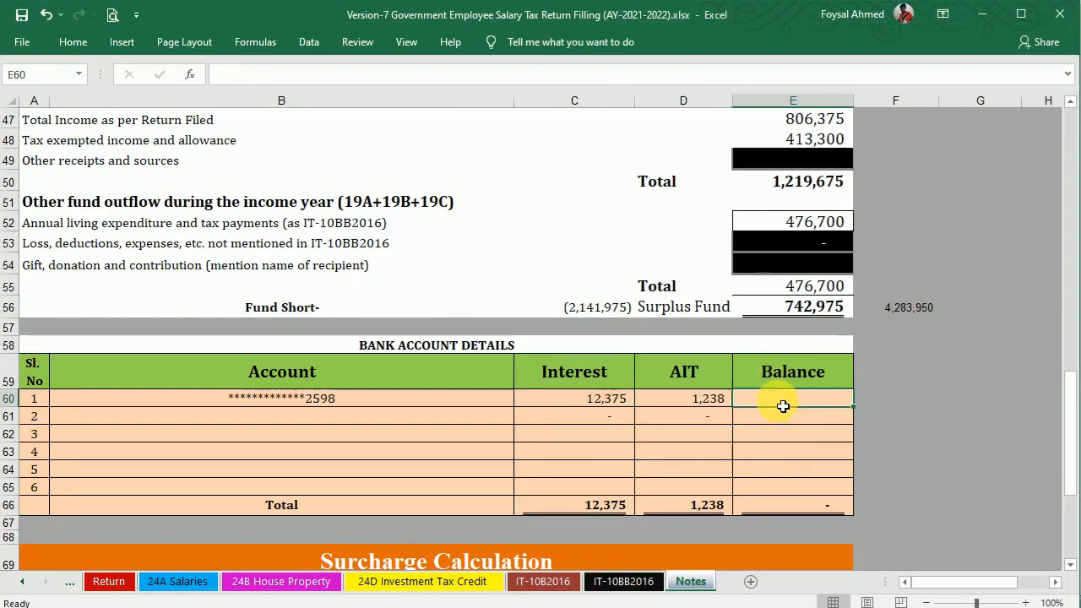
type("675300")
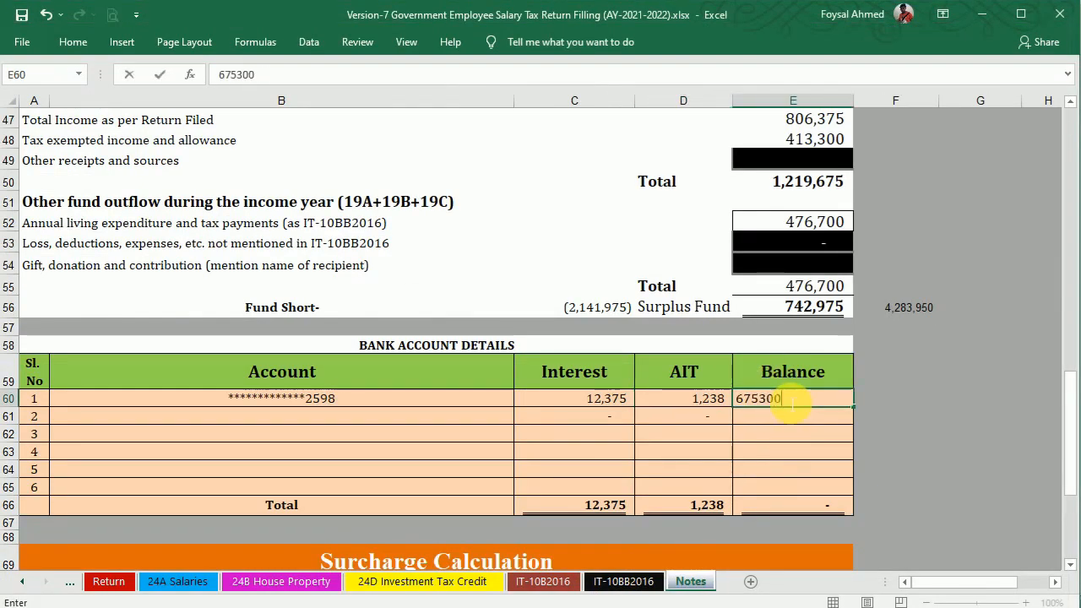
key("Return")
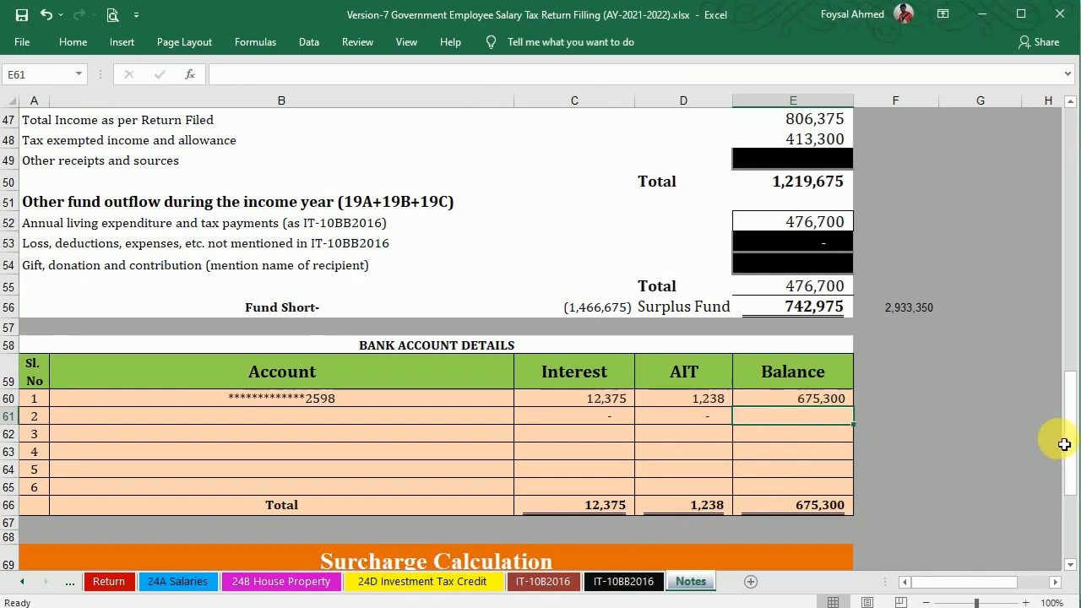
left_click_drag(1077, 434, 1074, 375)
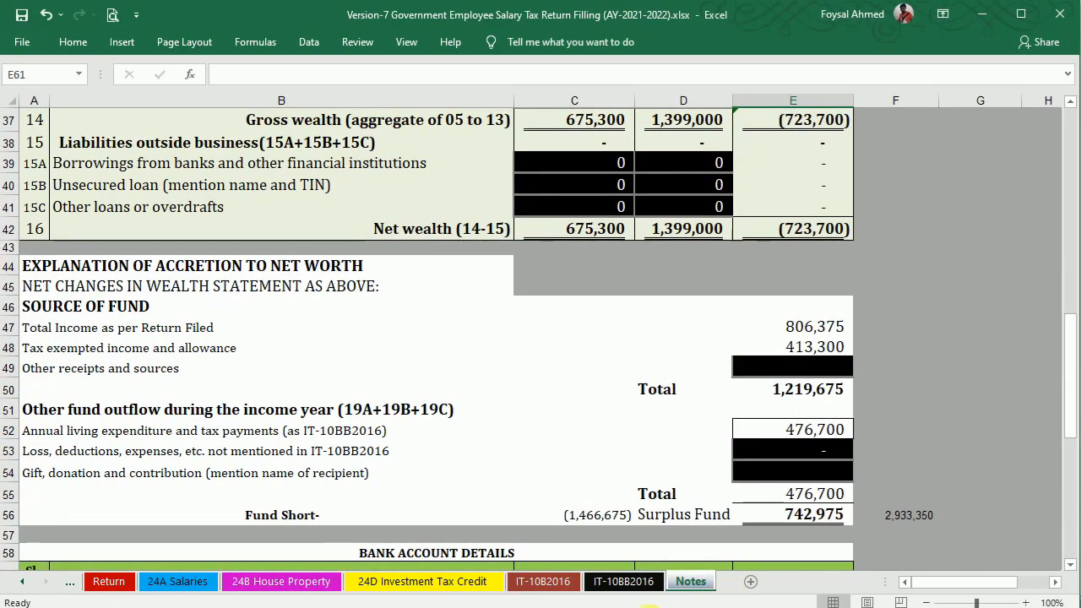
Close Bank Statement Demo.xlsx, saving its changes.
mouse_move(650, 606)
left_click(705, 560)
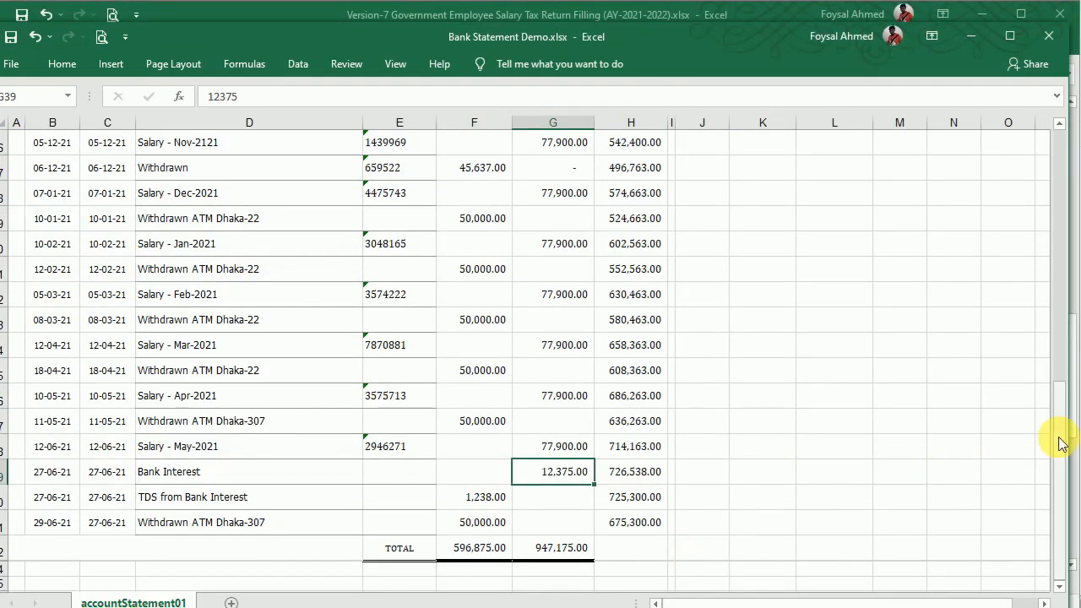
scroll(1057, 326, "up", 1)
scroll(1058, 325, "up", 8)
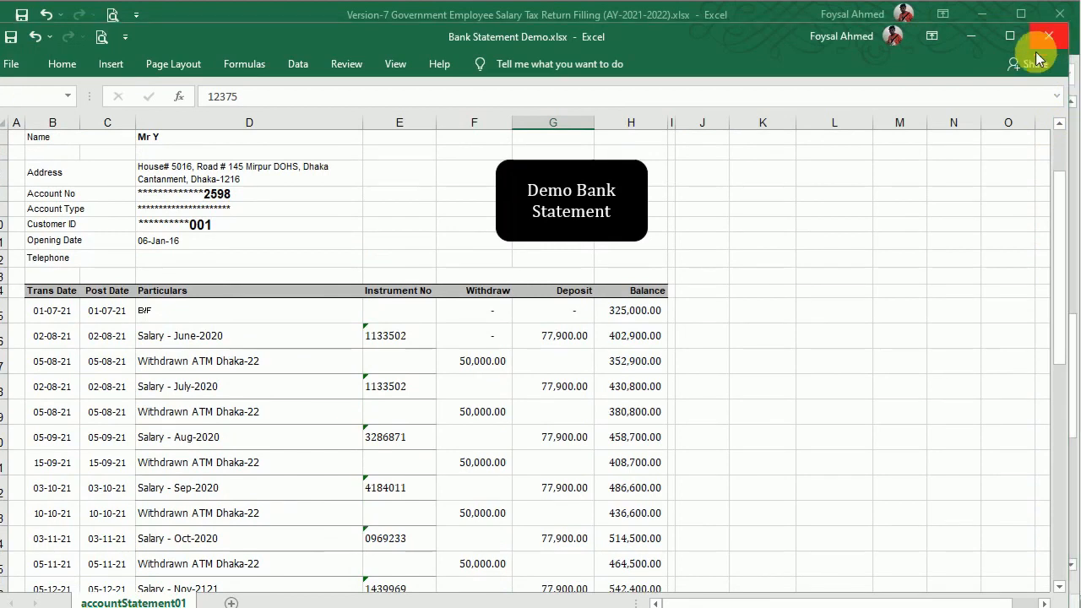
left_click(1049, 36)
left_click(476, 348)
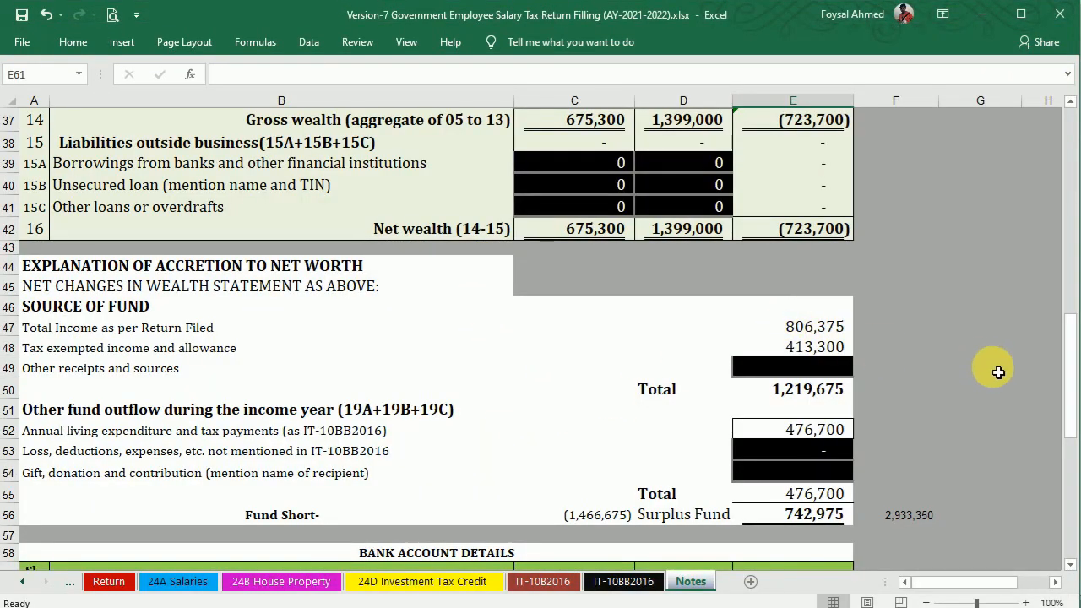
Copy gold 300,000 from D26 to C26 and furniture 200,000 from D28 to C28.
left_click_drag(1071, 351, 1069, 234)
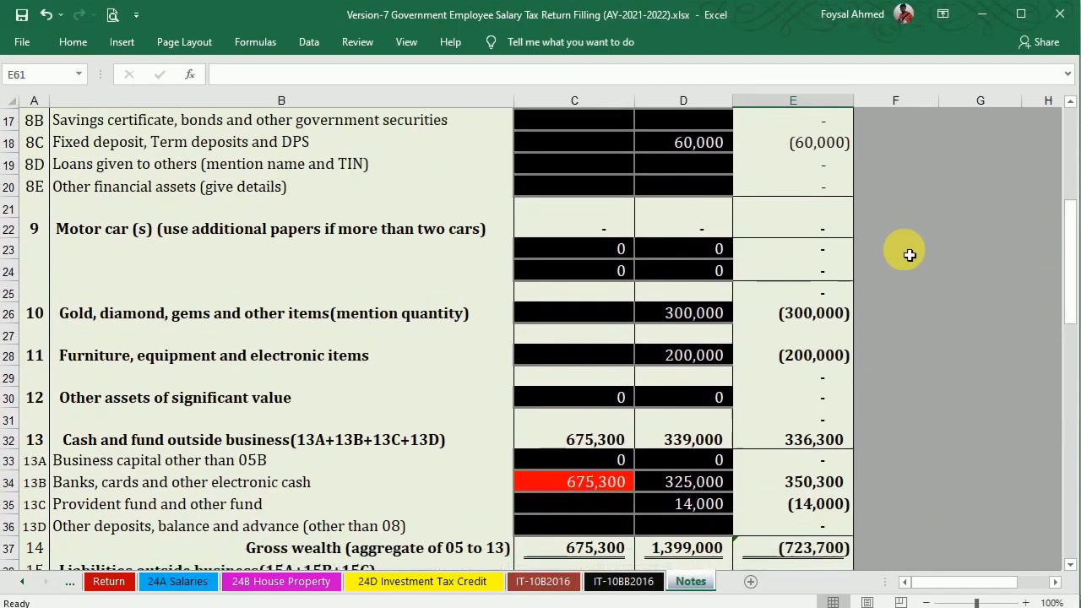
left_click(710, 315)
key("ctrl+c")
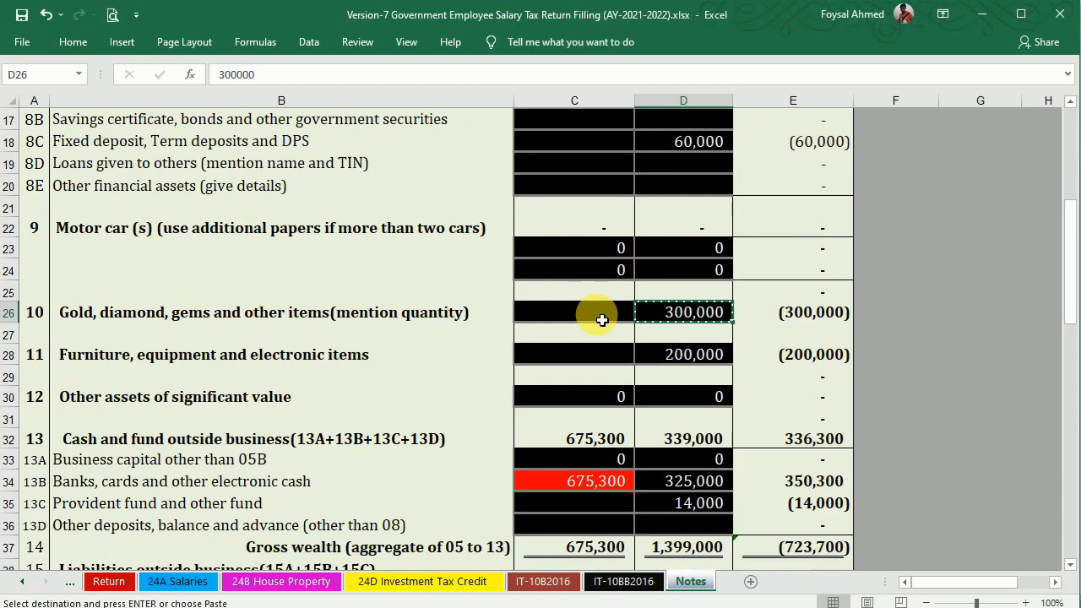
left_click(602, 315)
key("ctrl+v")
left_click(674, 356)
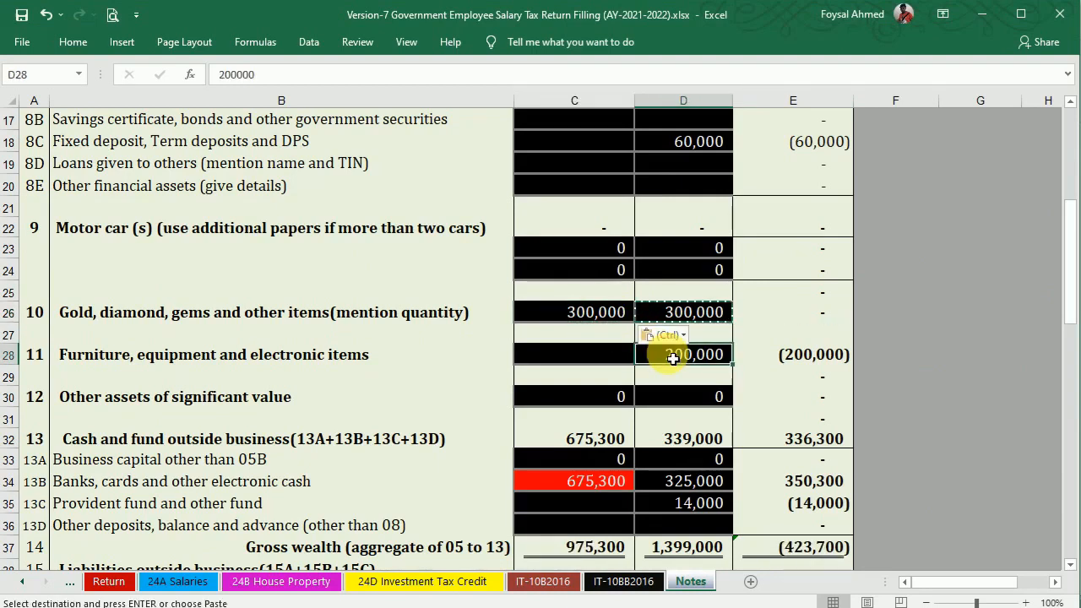
key("ctrl+c")
left_click(598, 363)
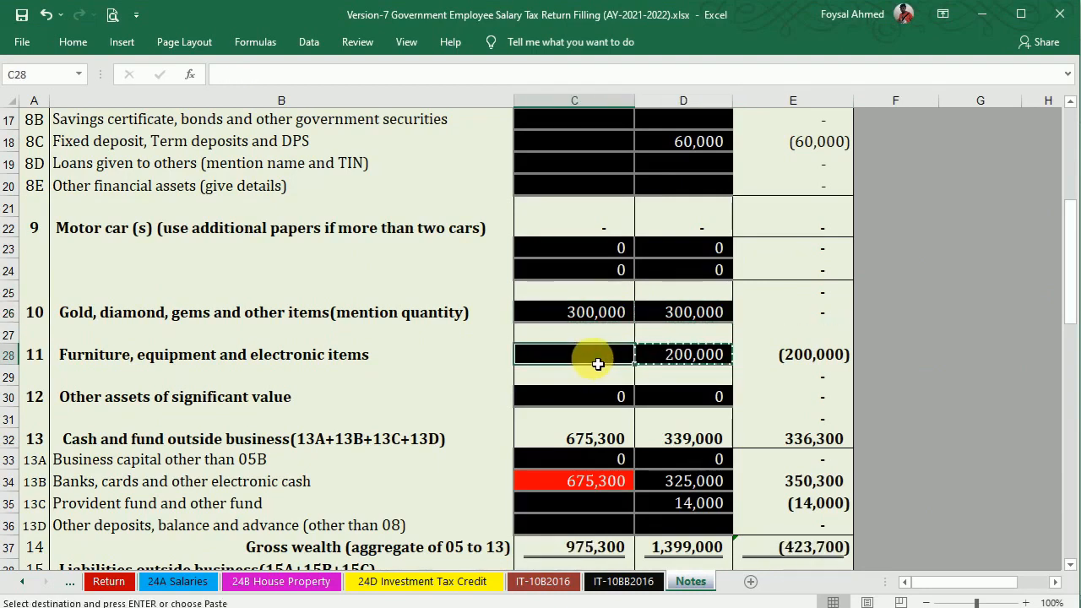
key("ctrl+v")
left_click_drag(1066, 291, 1071, 221)
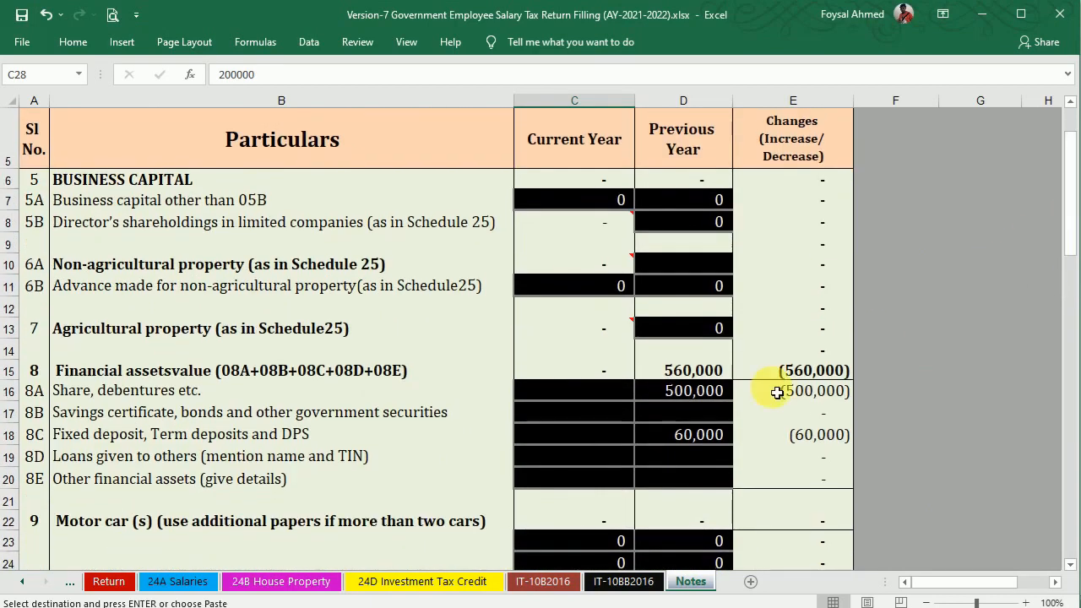
Enter 550,000 as current-year shares and debentures in C16 on the Notes sheet.
left_click(687, 396)
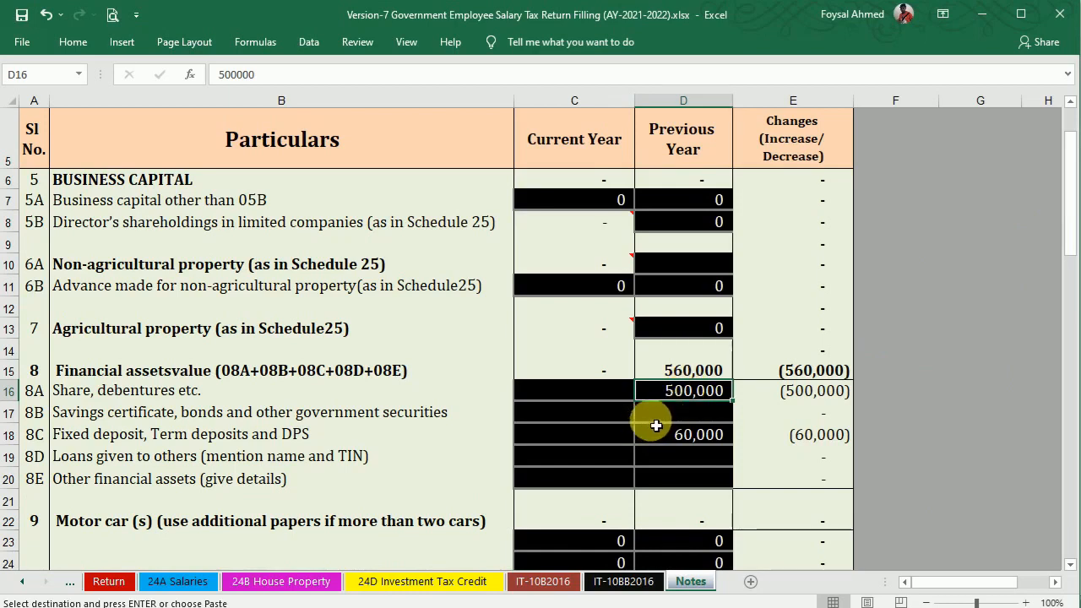
left_click(595, 402)
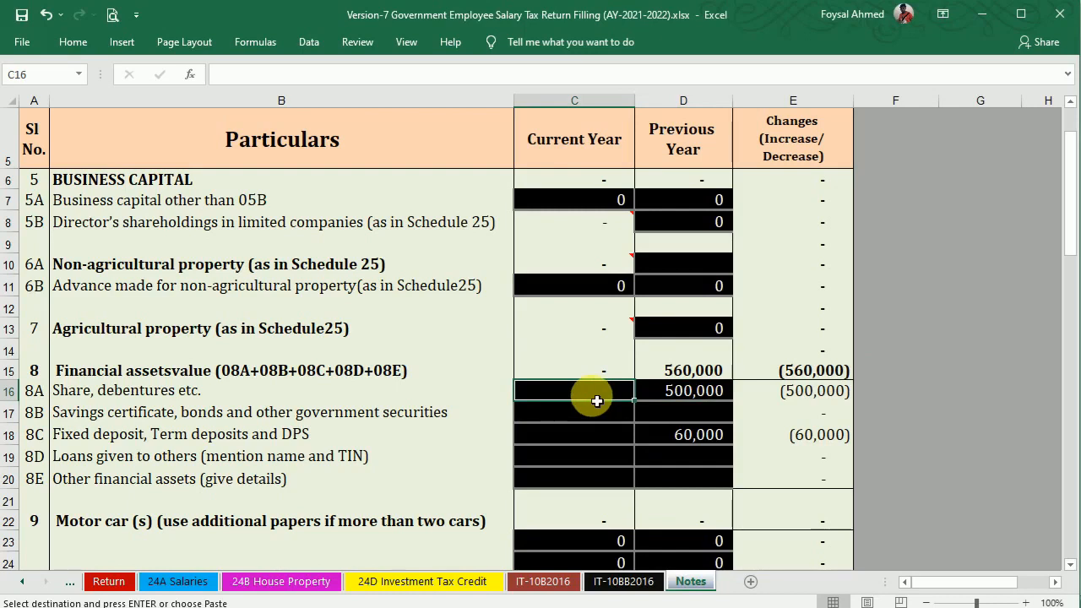
type("555")
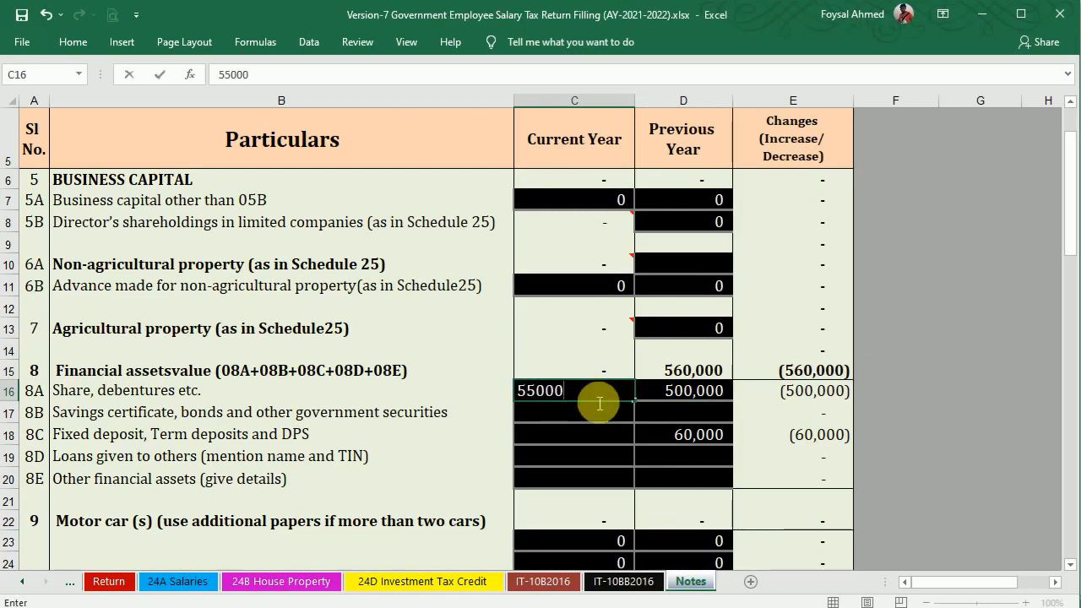
type("000")
key("Return")
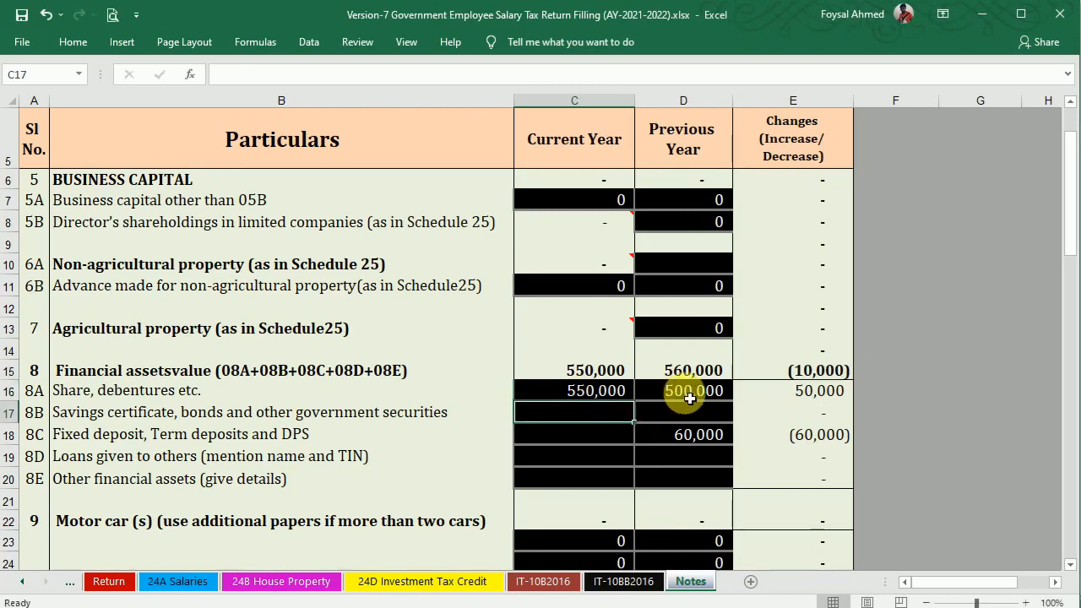
left_click(601, 440)
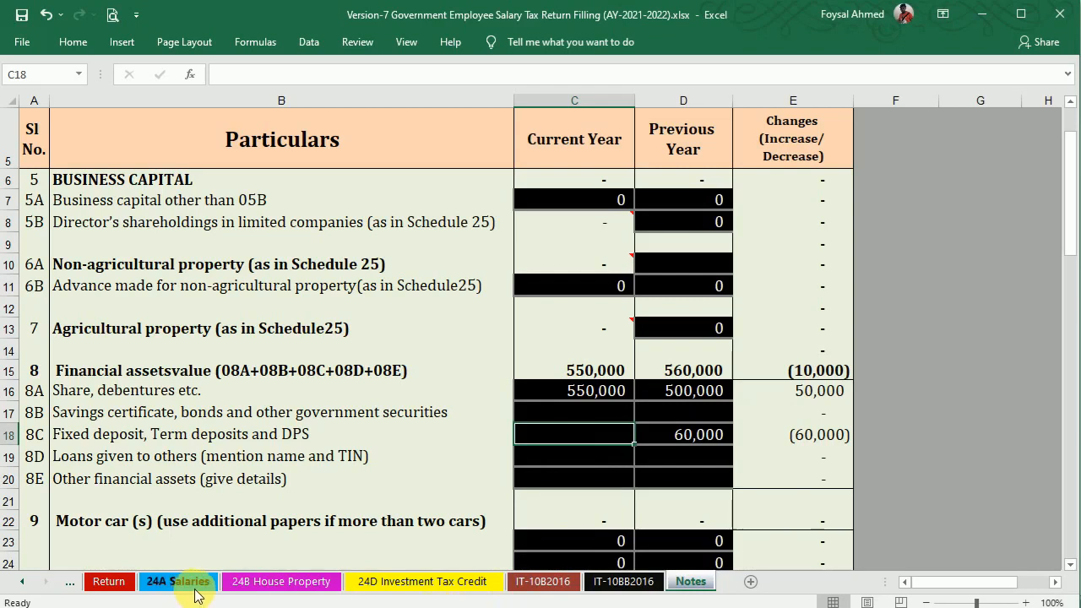
Enter 120,000 as the Notes sheet's current-year fixed deposits, correcting the mistyped 12,000.
left_click(412, 584)
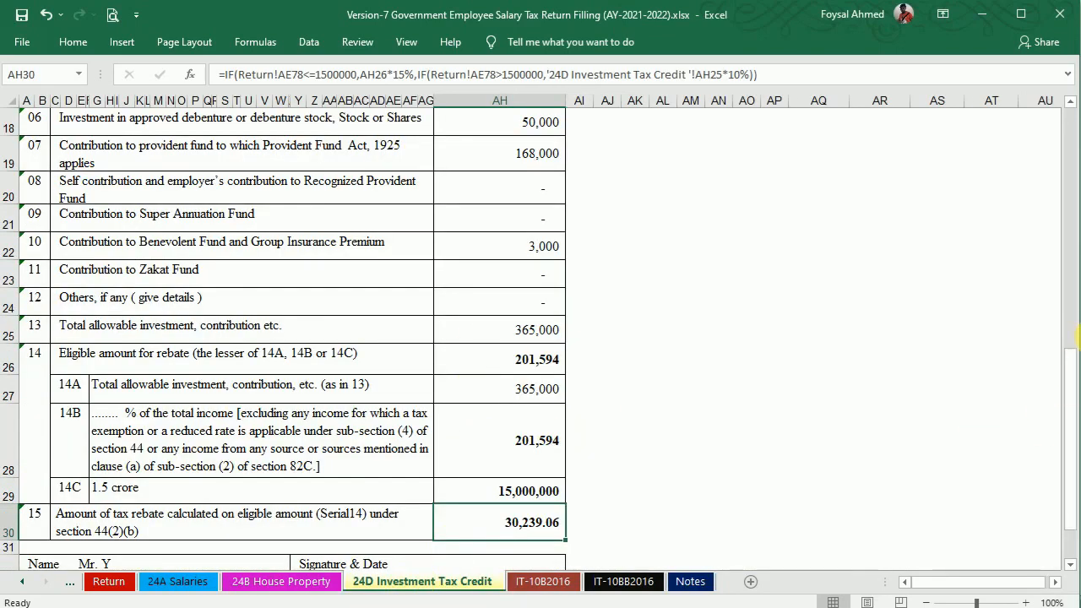
left_click_drag(1075, 371, 1071, 285)
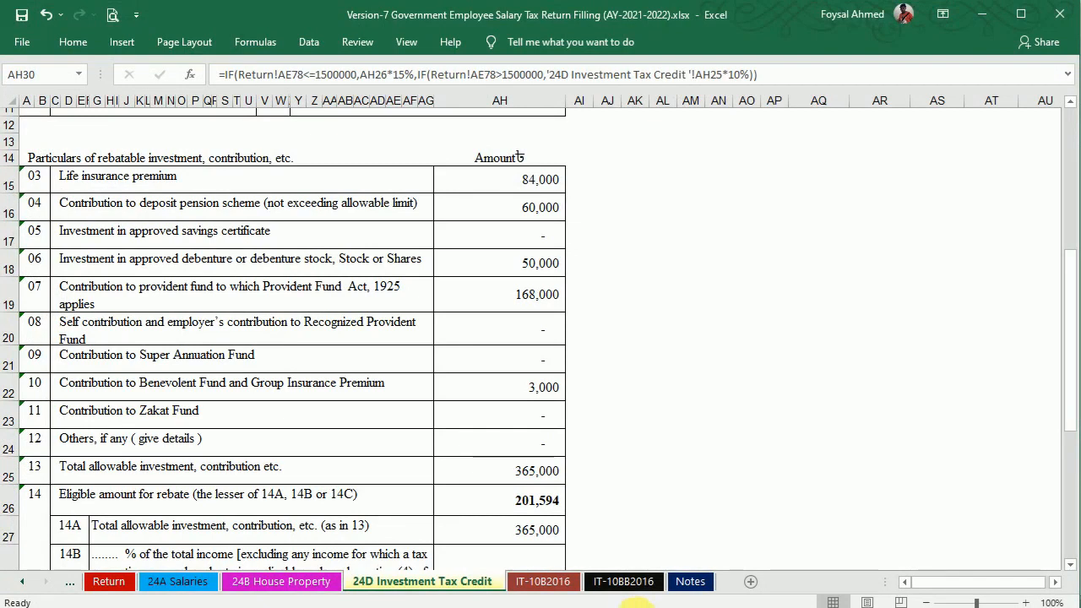
left_click(691, 581)
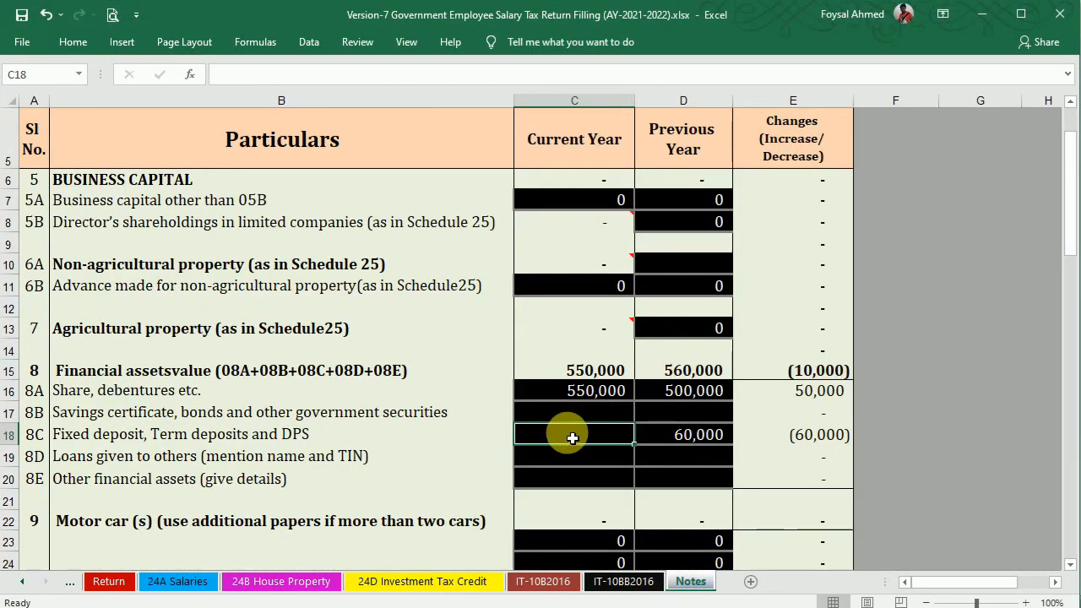
type("12000")
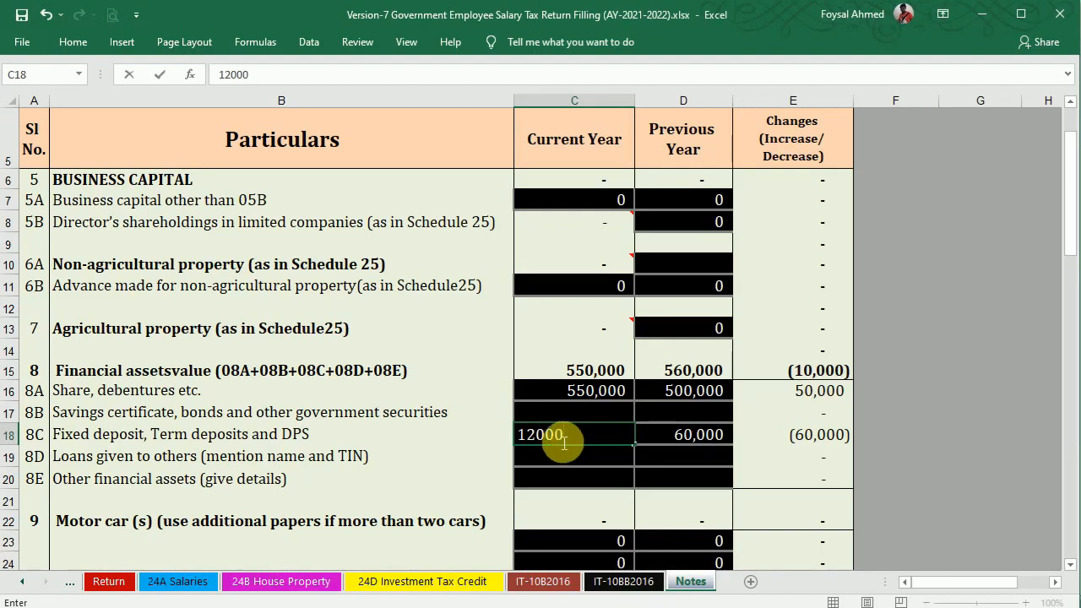
key("Return")
key("Up")
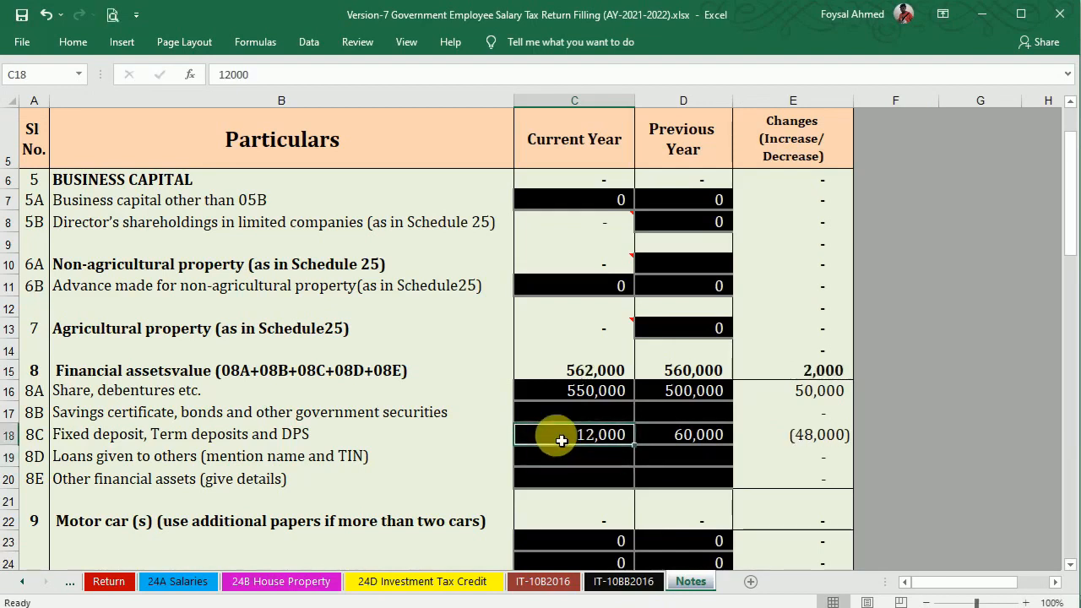
key("F2")
type("0")
key("Return")
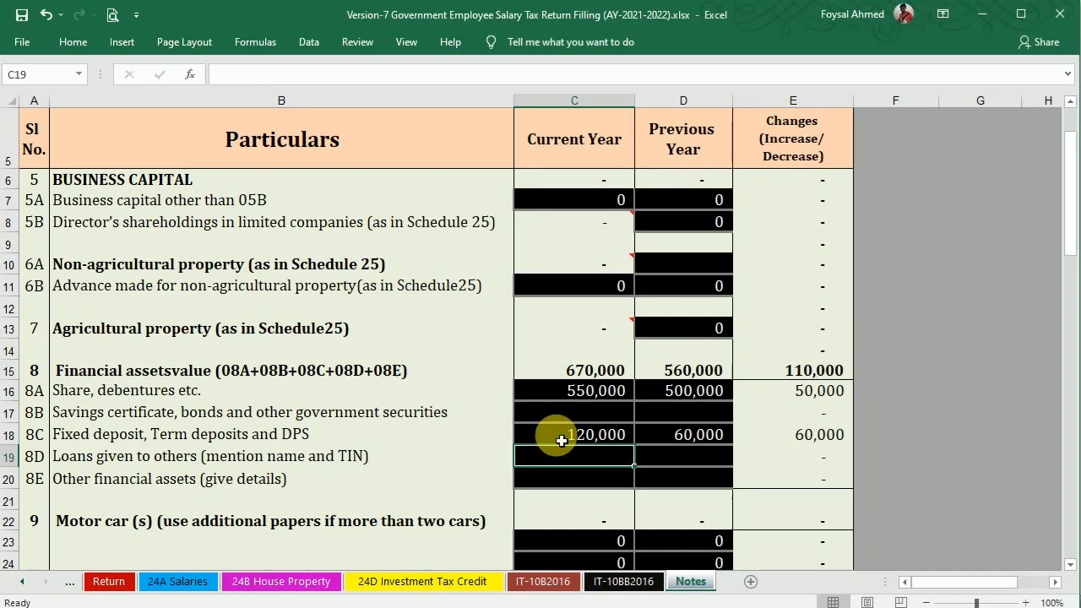
Set current-year provident fund in C35 to =168000+D35, giving 182,000.
left_click(828, 394)
left_click(820, 435)
left_click_drag(1069, 211, 1071, 272)
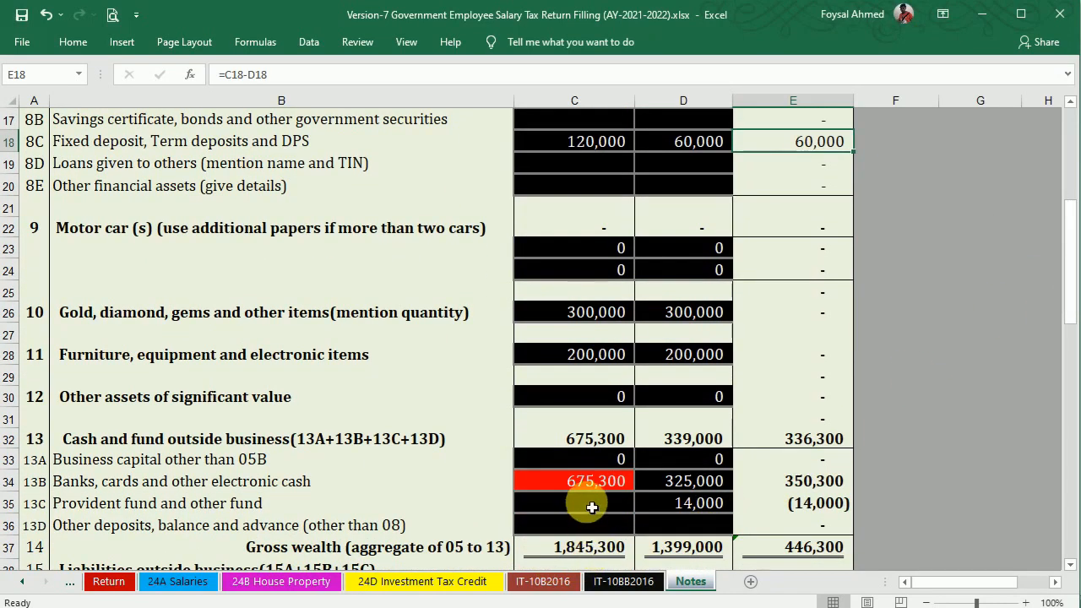
left_click(66, 581)
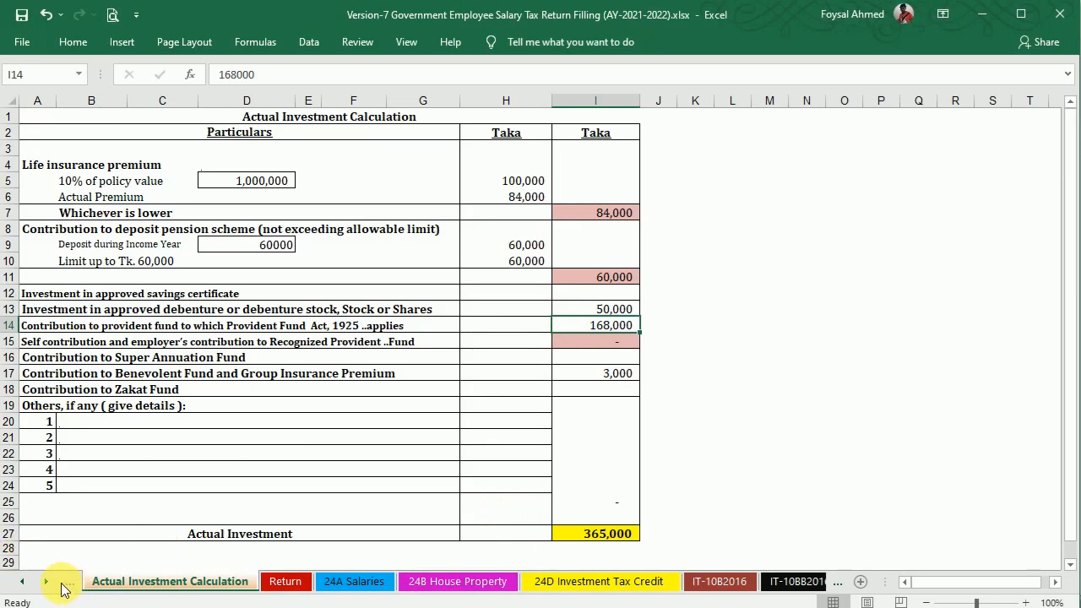
left_click(49, 583)
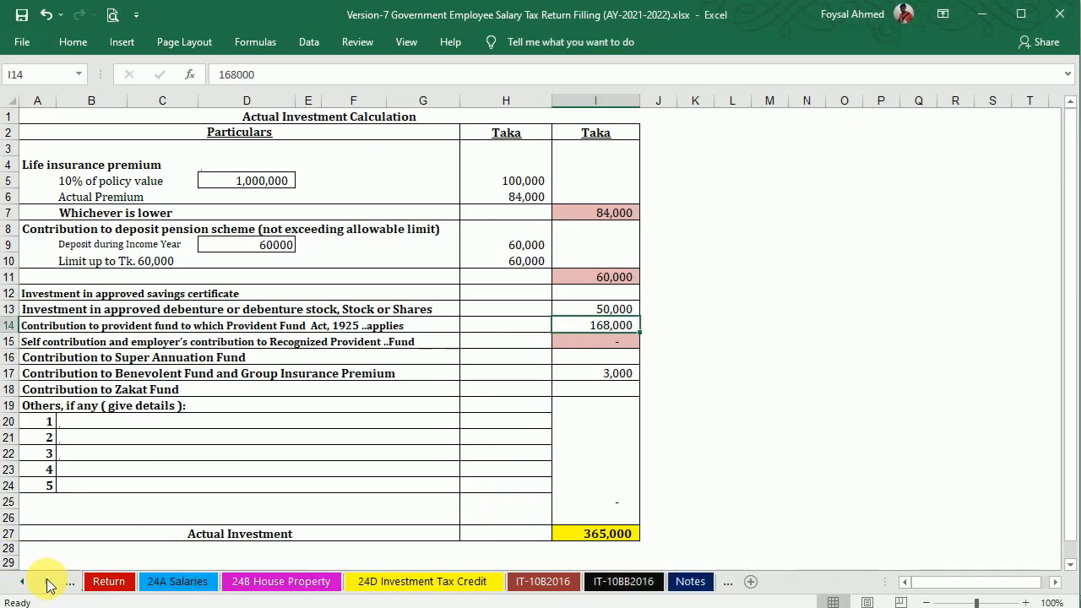
left_click(691, 583)
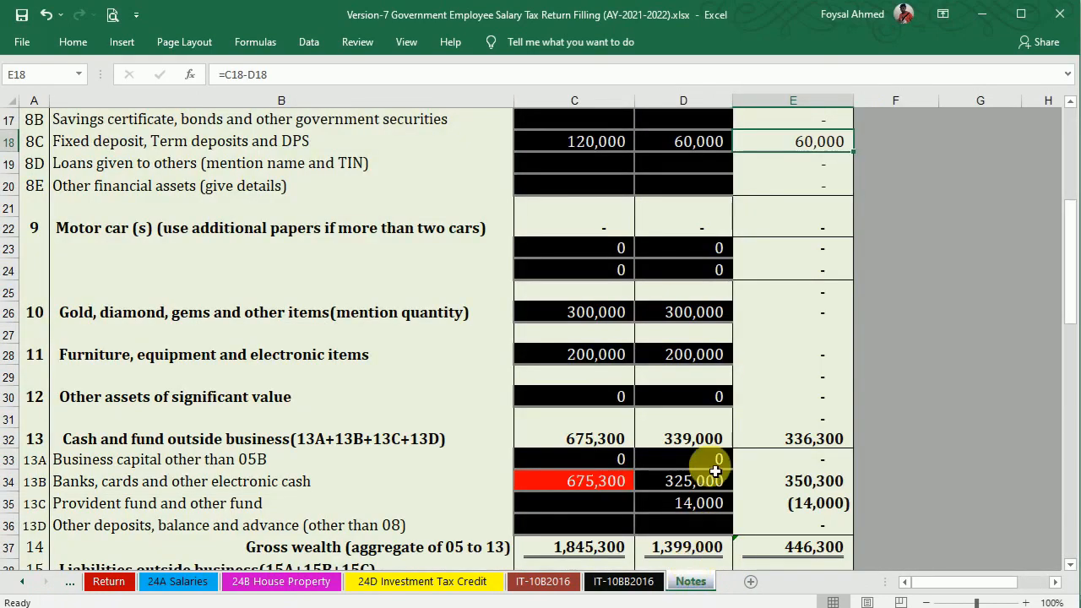
left_click(586, 511)
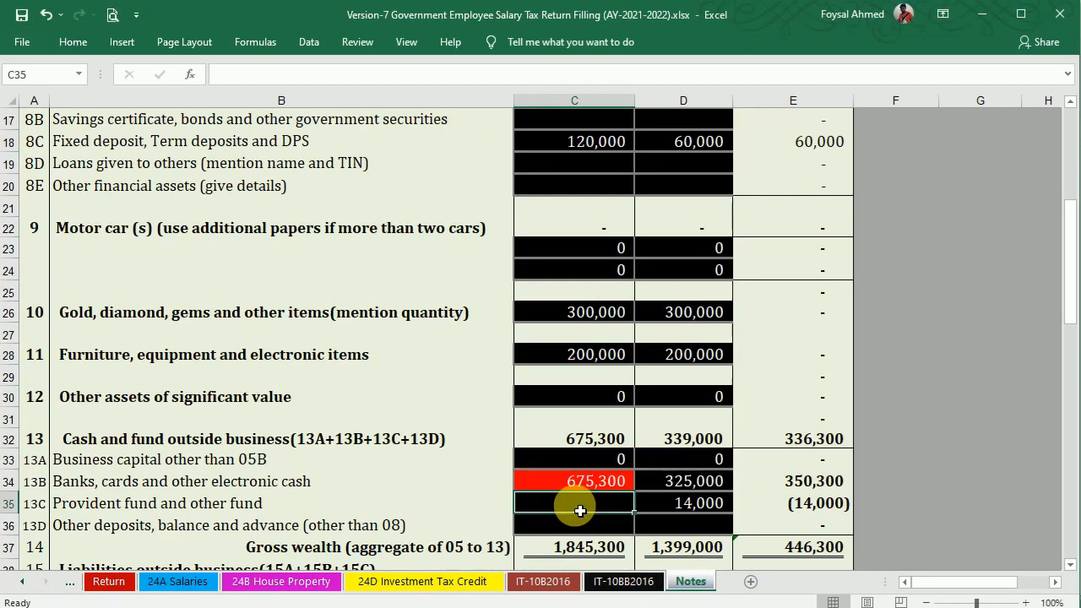
type("=168000+")
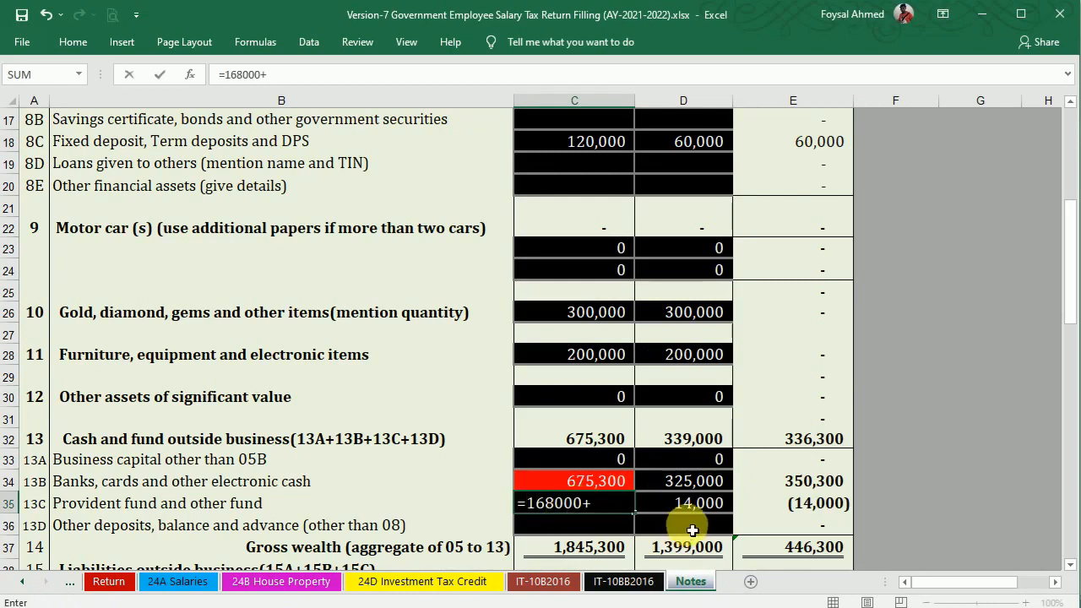
left_click(696, 503)
key("Return")
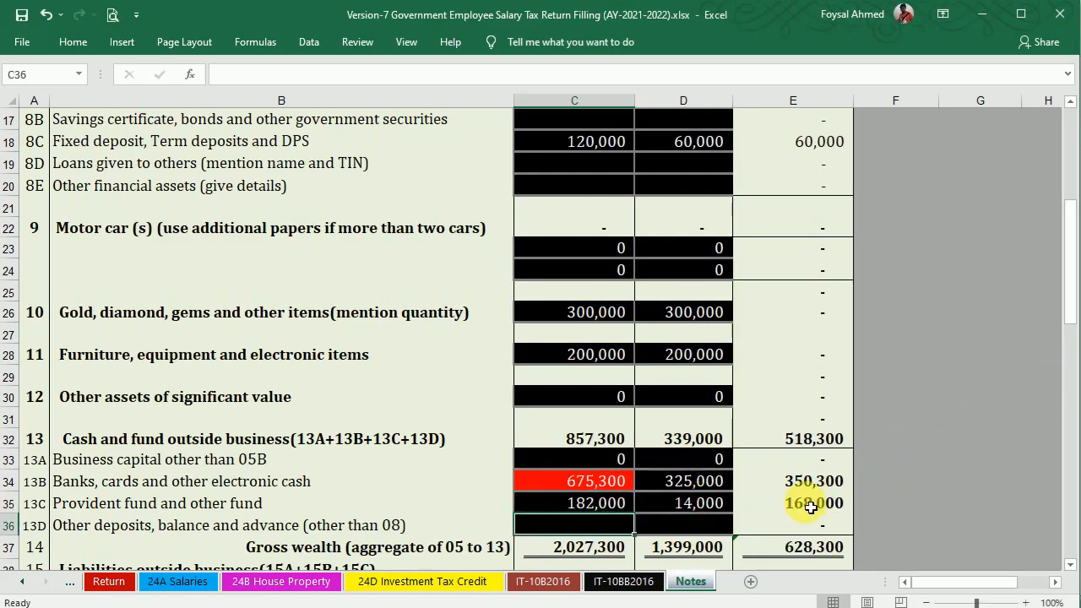
Enter 87,000 as current-year other financial assets in C20, bringing gross wealth to 2,114,300.
left_click_drag(1071, 293, 1077, 197)
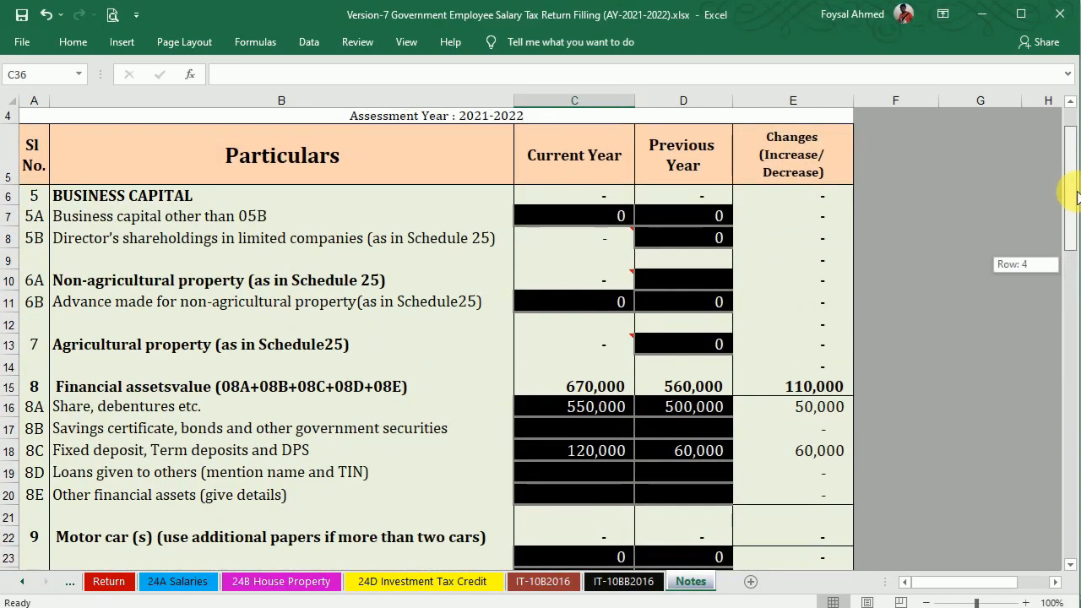
left_click_drag(1077, 197, 1070, 206)
left_click(578, 403)
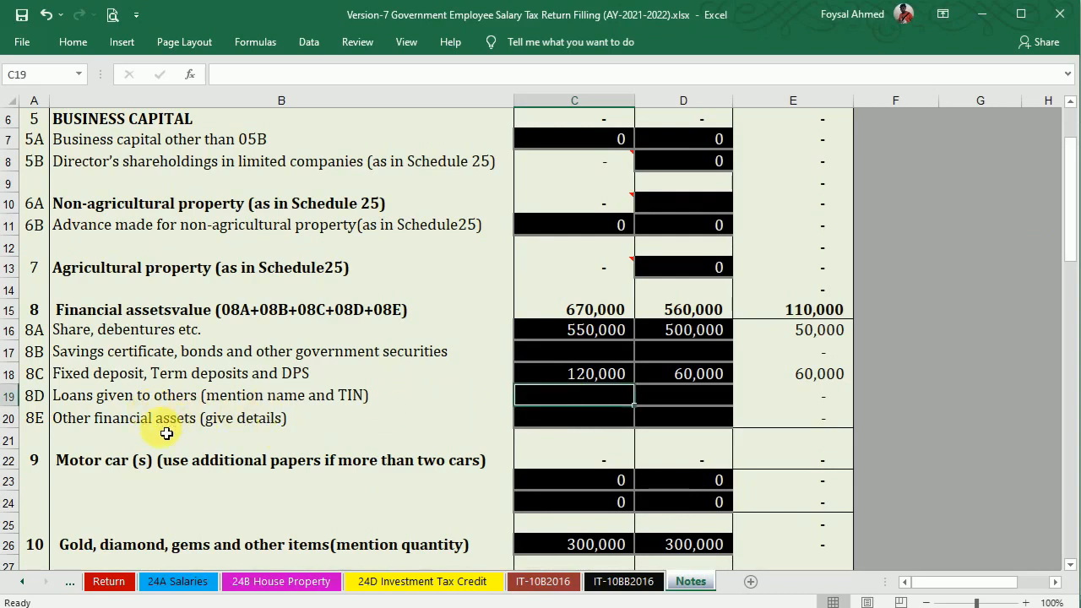
left_click(580, 419)
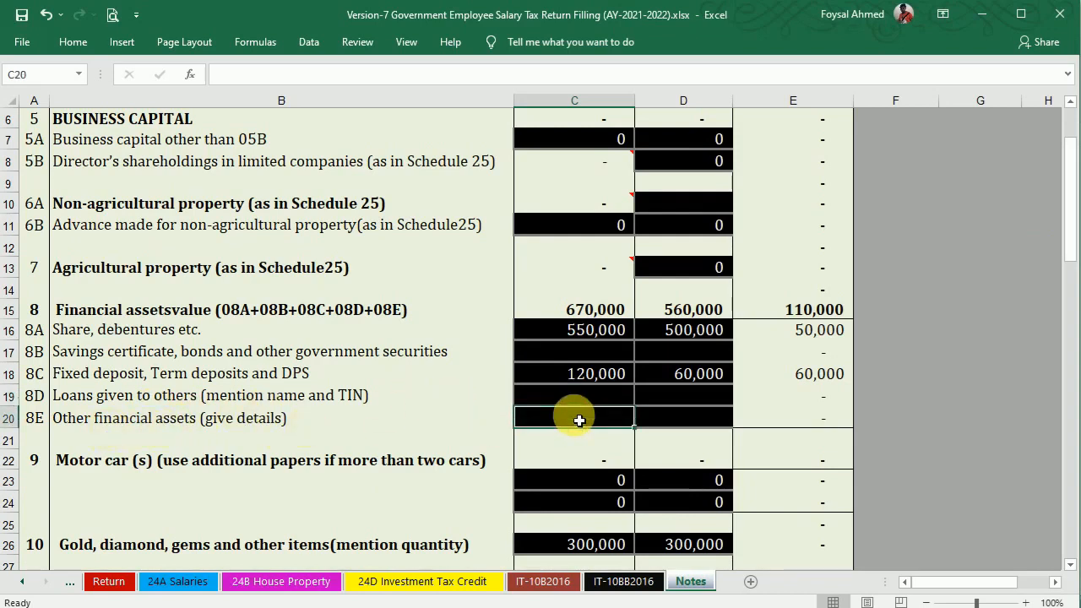
left_click(79, 581)
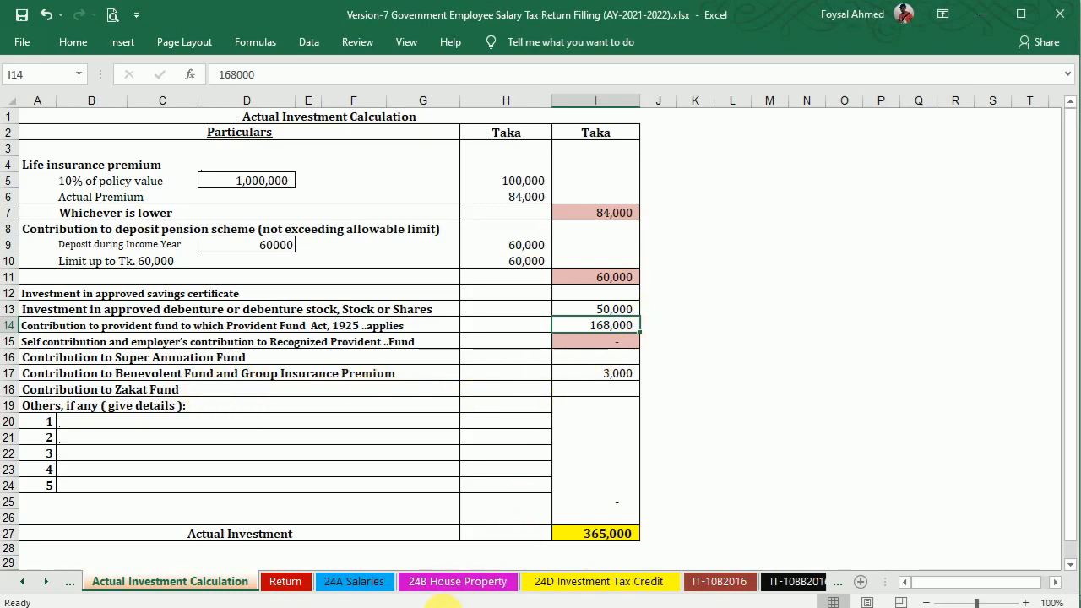
left_click(794, 581)
left_click(690, 582)
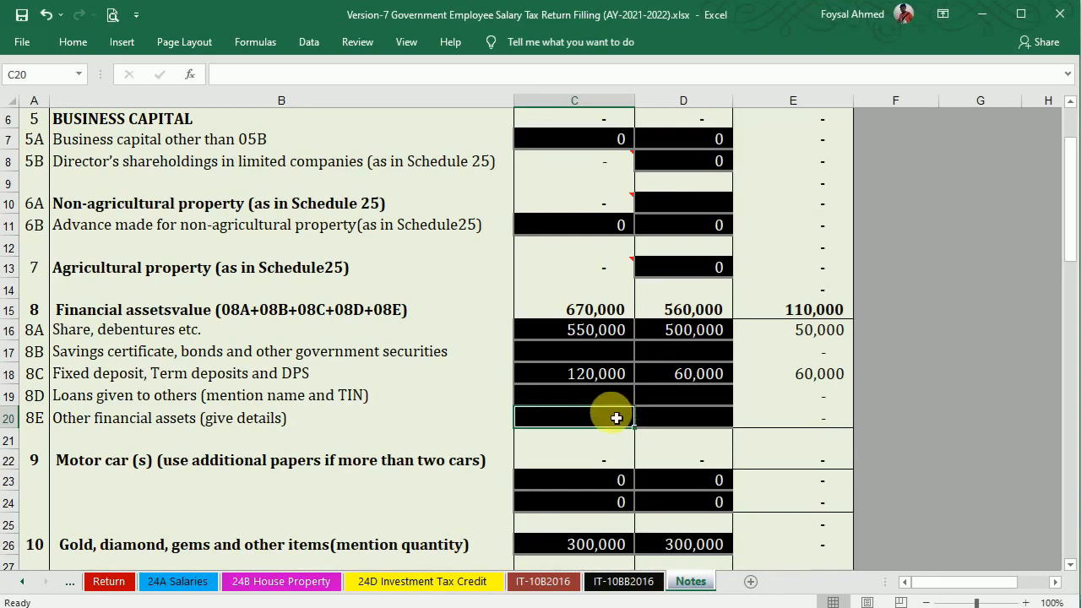
type("87000")
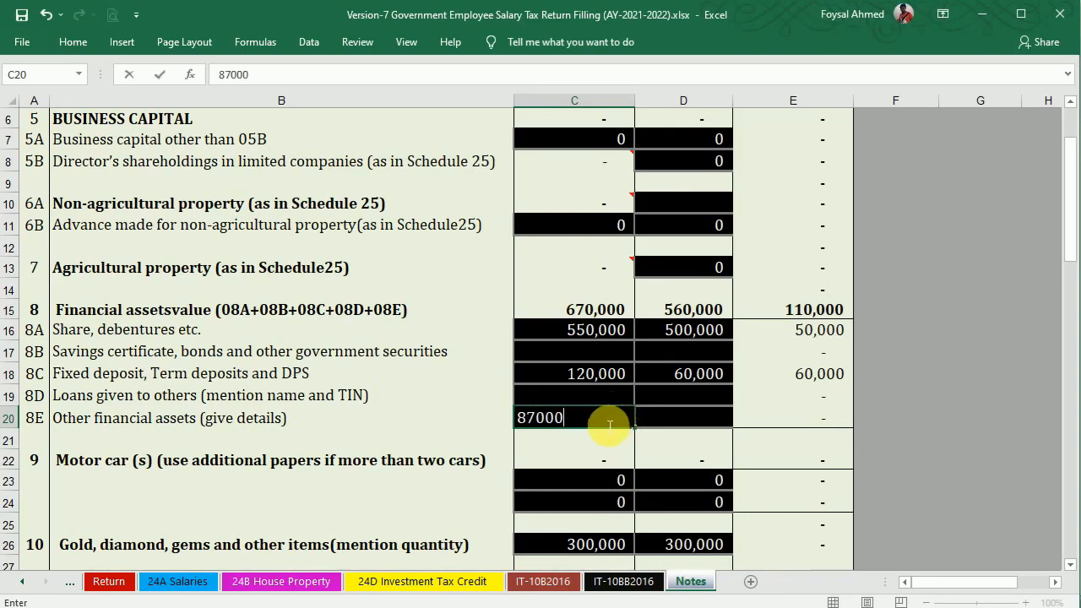
key("Return")
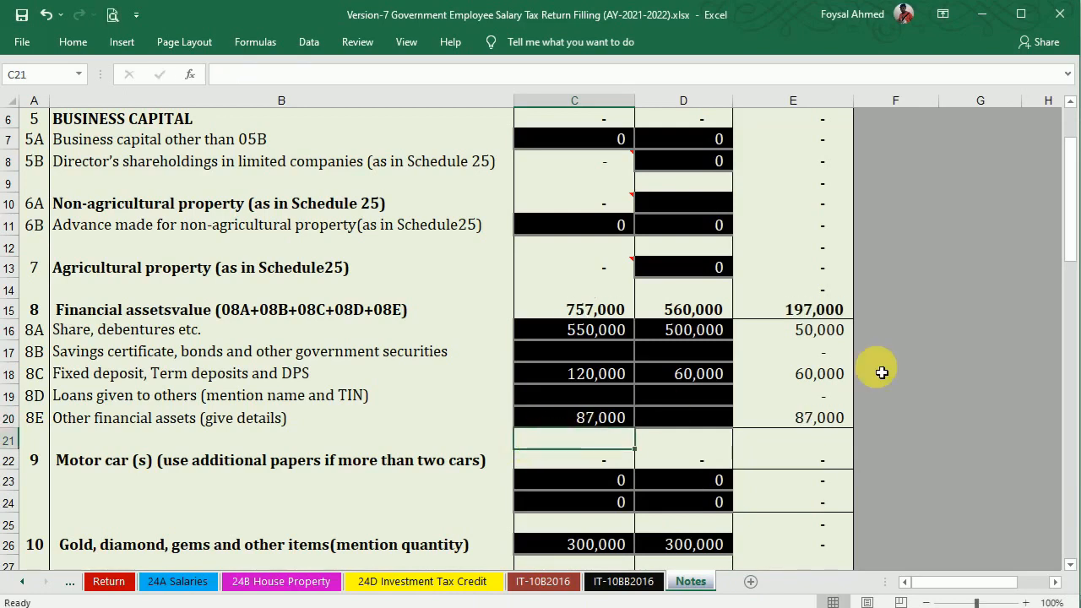
left_click_drag(1072, 226, 1073, 404)
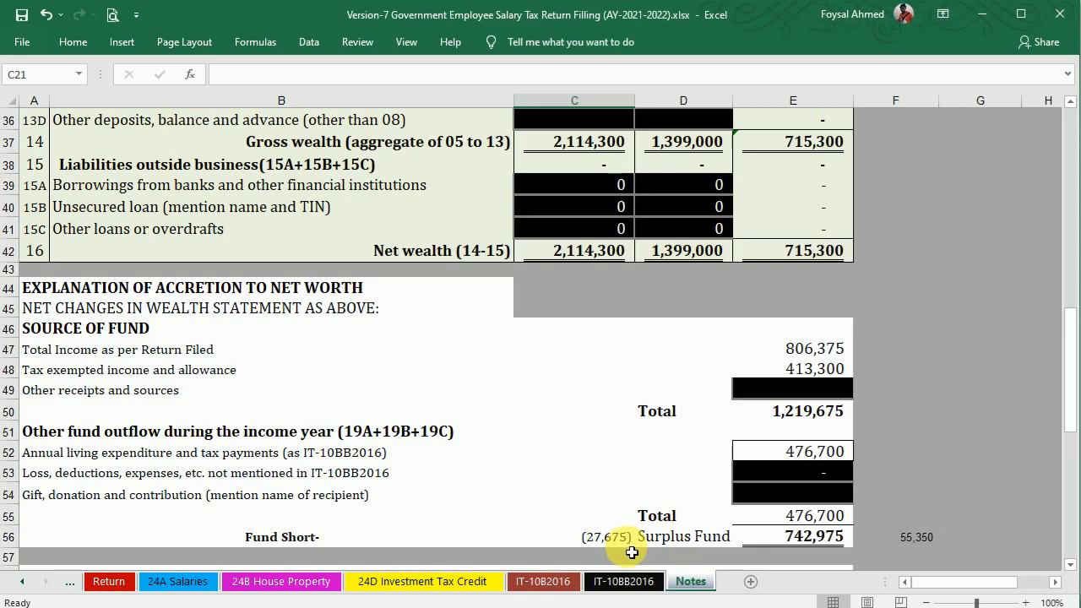
left_click_drag(1072, 378, 1073, 309)
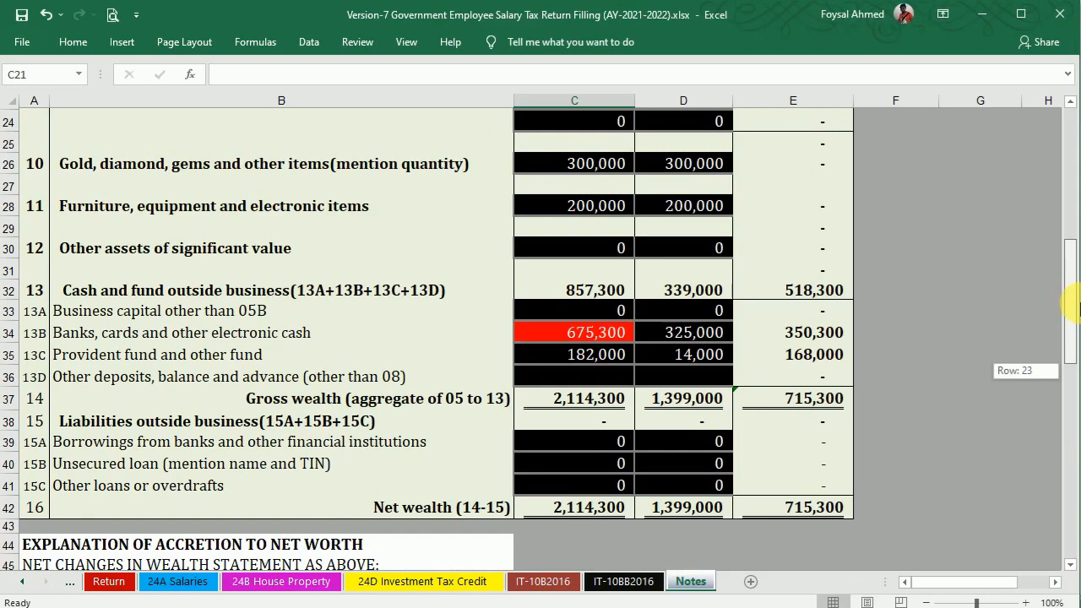
mouse_move(1073, 302)
left_mouse_down()
mouse_move(1073, 405)
mouse_move(1073, 313)
left_mouse_up()
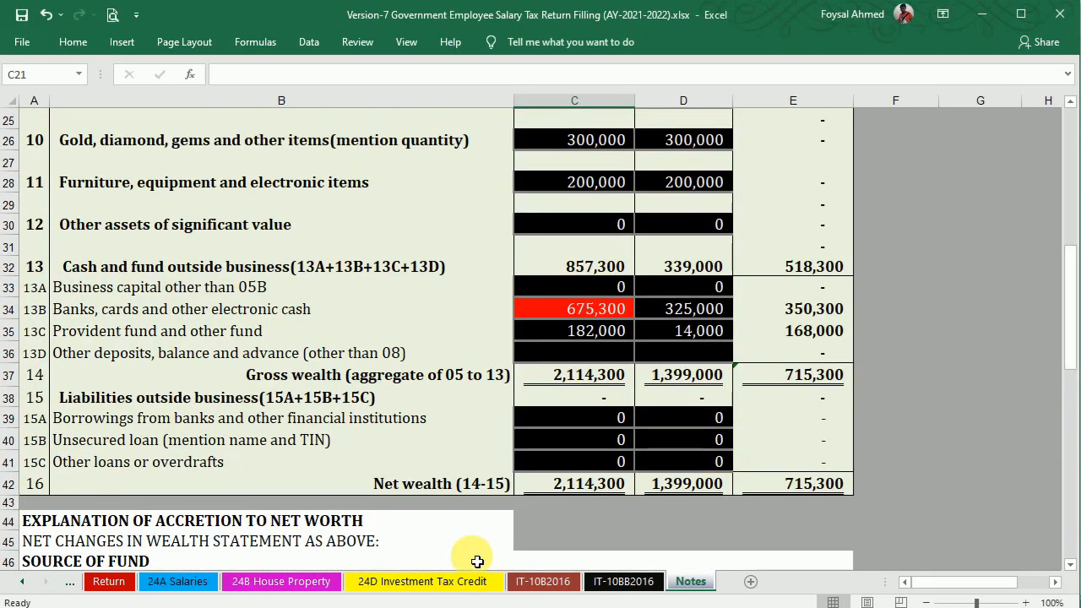
Check the Total Income formula in I234 on Tax Calculation shows 1,219,675.
left_click(71, 582)
left_click(72, 582)
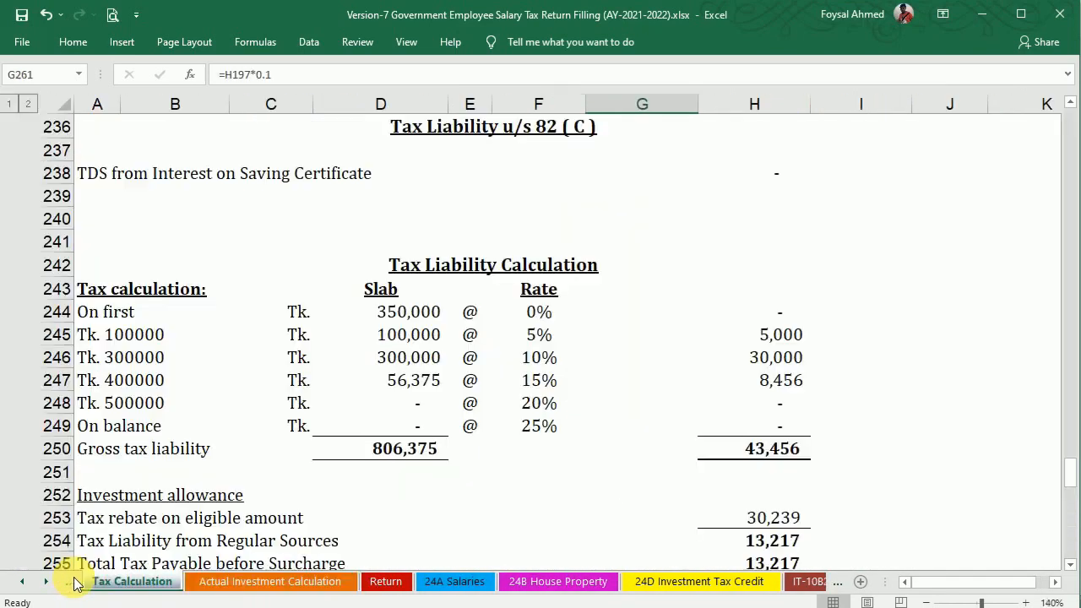
left_click_drag(1069, 473, 1078, 373)
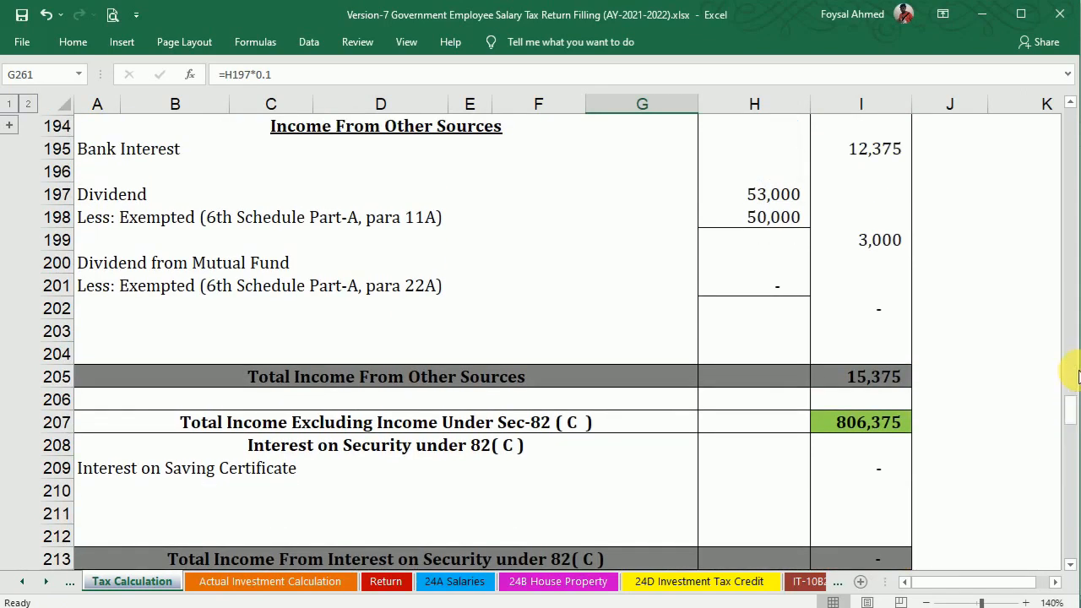
left_click(1069, 101)
left_click(1069, 101)
left_click(1068, 99)
left_click(866, 220)
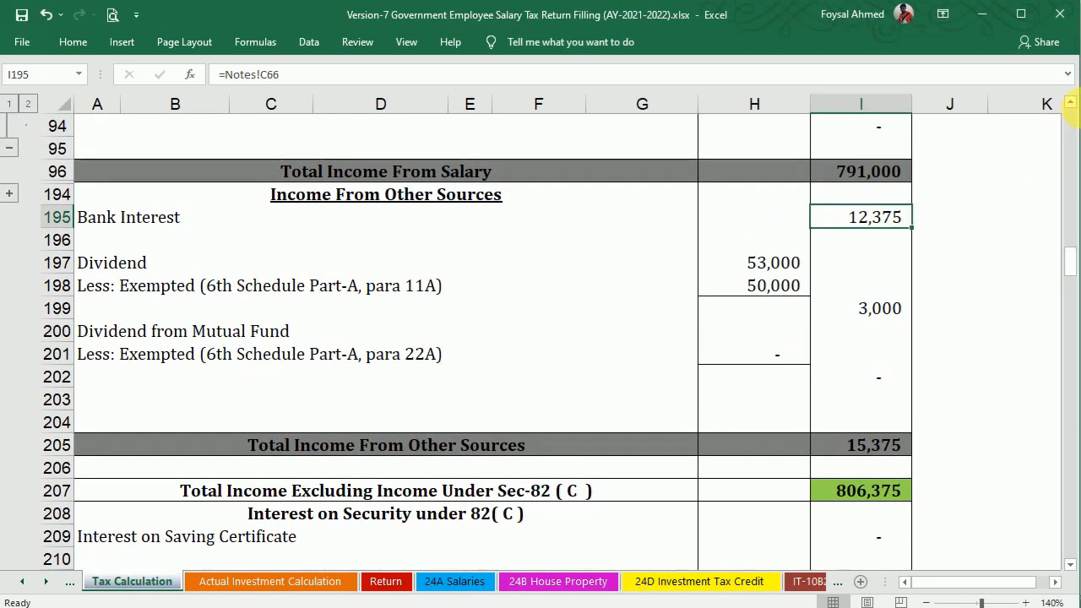
left_click_drag(1068, 250, 1063, 460)
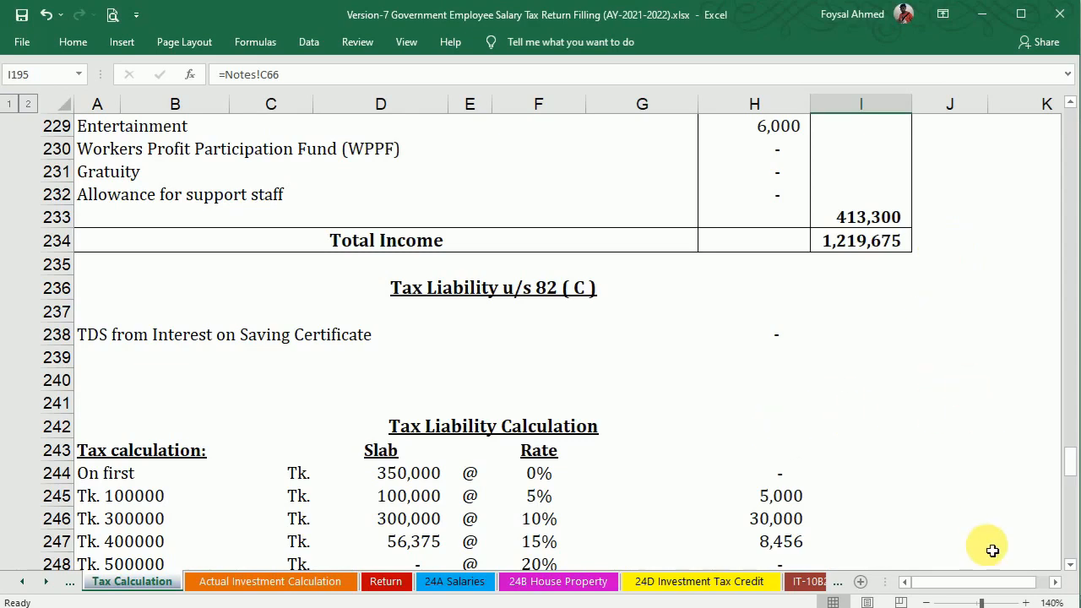
left_click(834, 245)
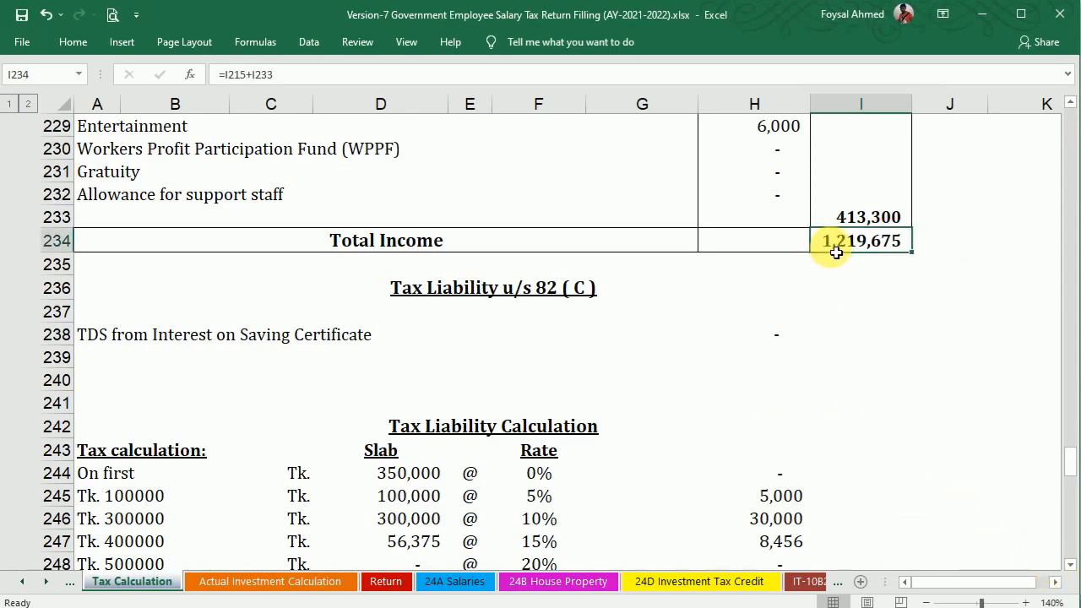
Review the tax liability calculation, then bring up the IT-10BB2016 asset statement.
left_click(1069, 569)
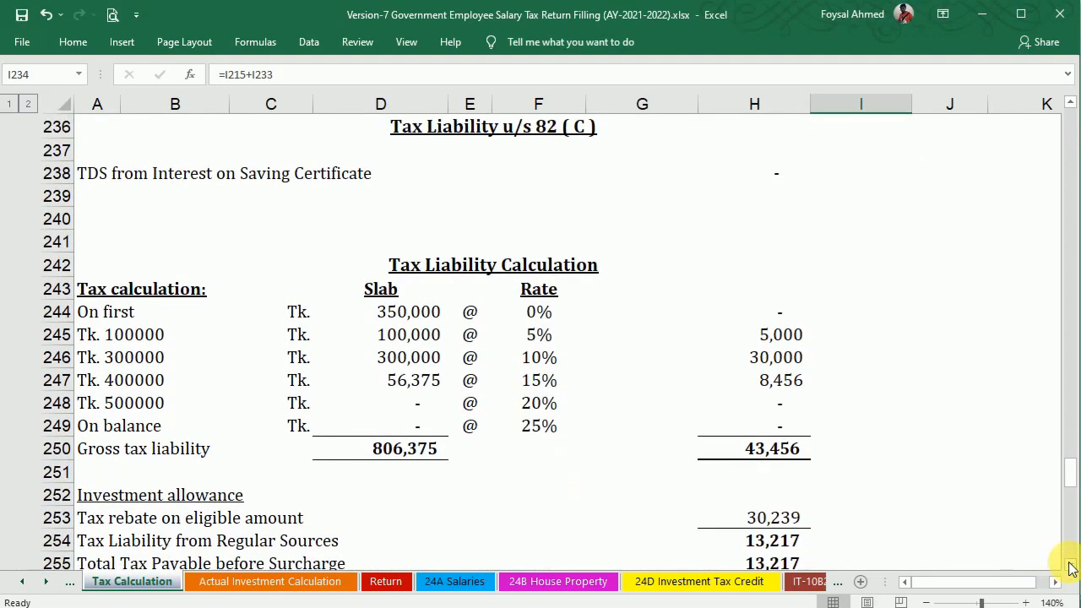
left_click(1069, 568)
left_click(1070, 568)
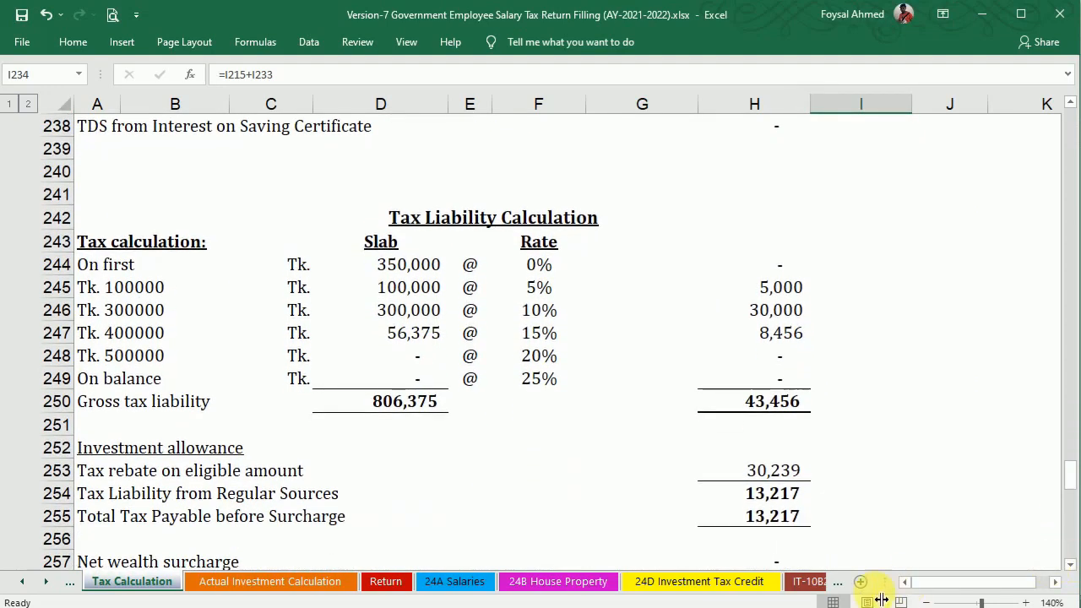
left_click(810, 581)
left_click(809, 581)
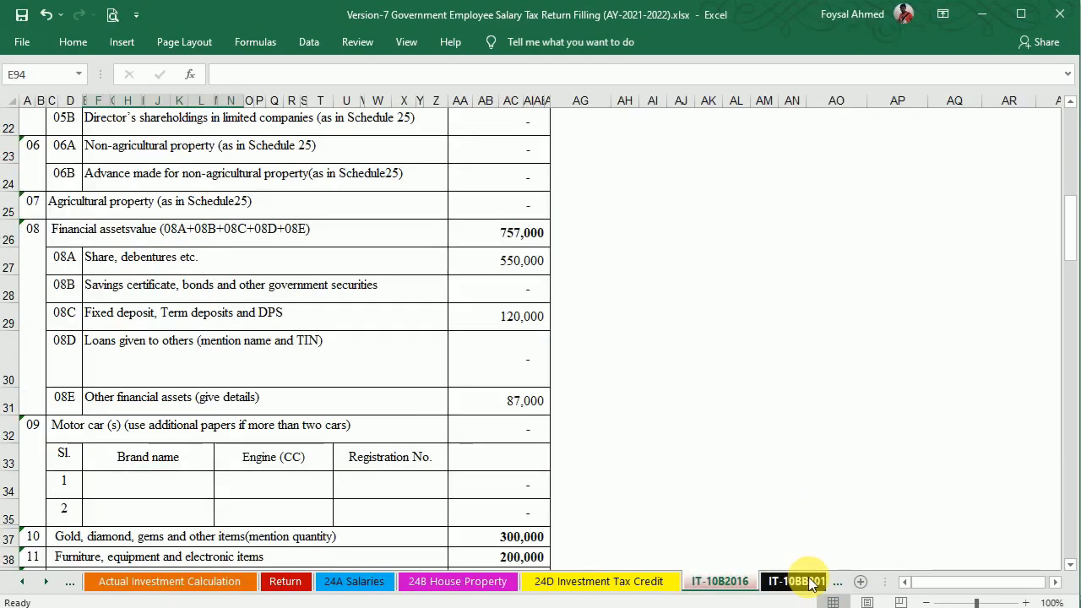
Compare the IT-10BB2016 expense section with the figures on the Notes sheet.
left_click(809, 582)
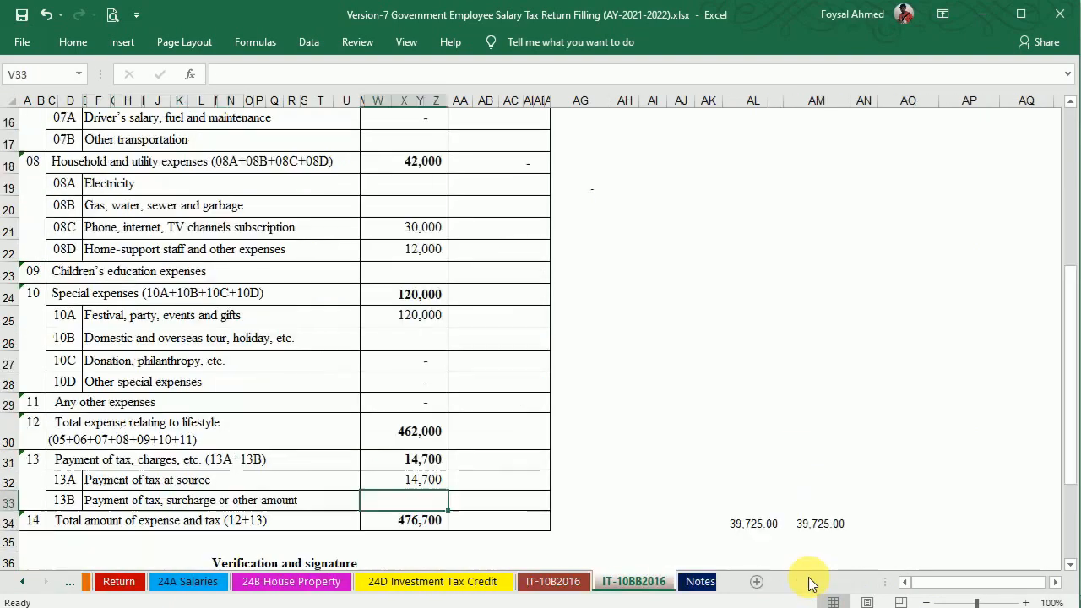
left_click(691, 583)
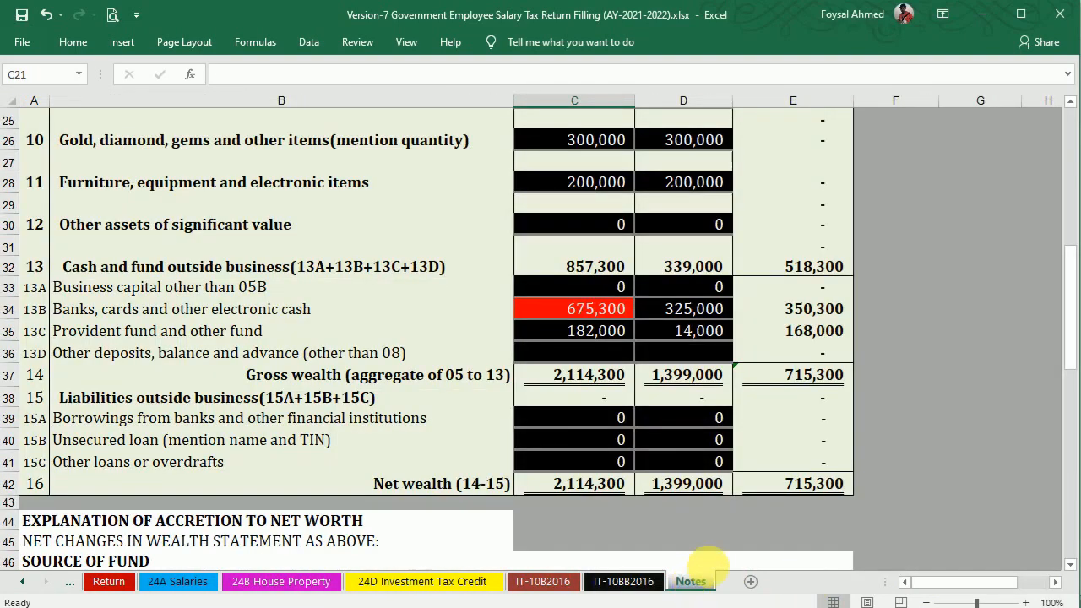
left_click(1070, 566)
left_click(1070, 566)
left_click(1070, 566)
left_click(1070, 566)
left_click(1071, 566)
left_click(1070, 566)
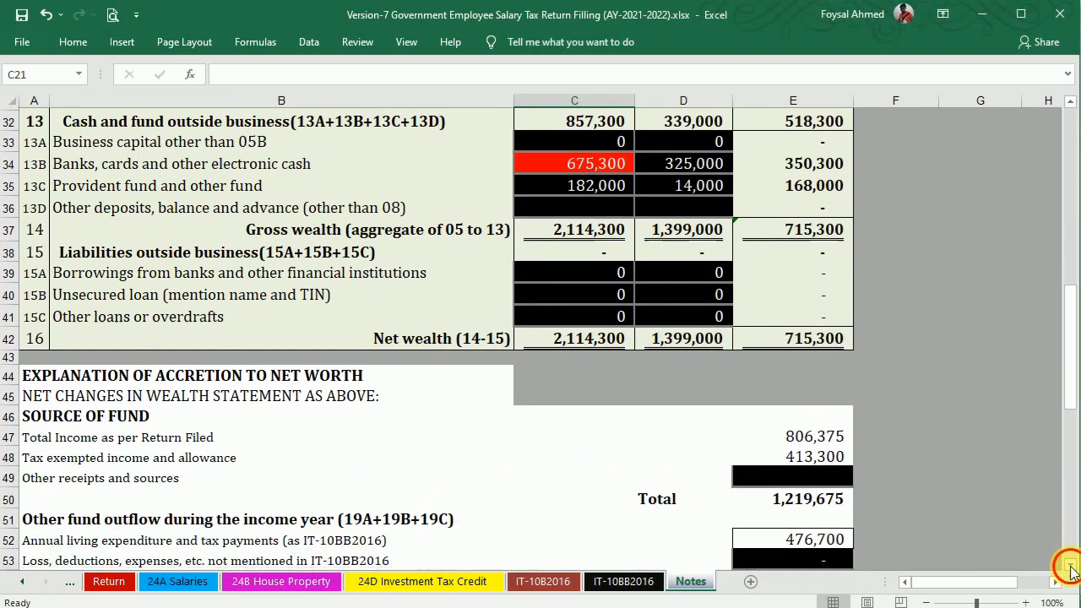
left_click(1070, 566)
left_click(1071, 566)
left_click(1071, 566)
left_click(1070, 566)
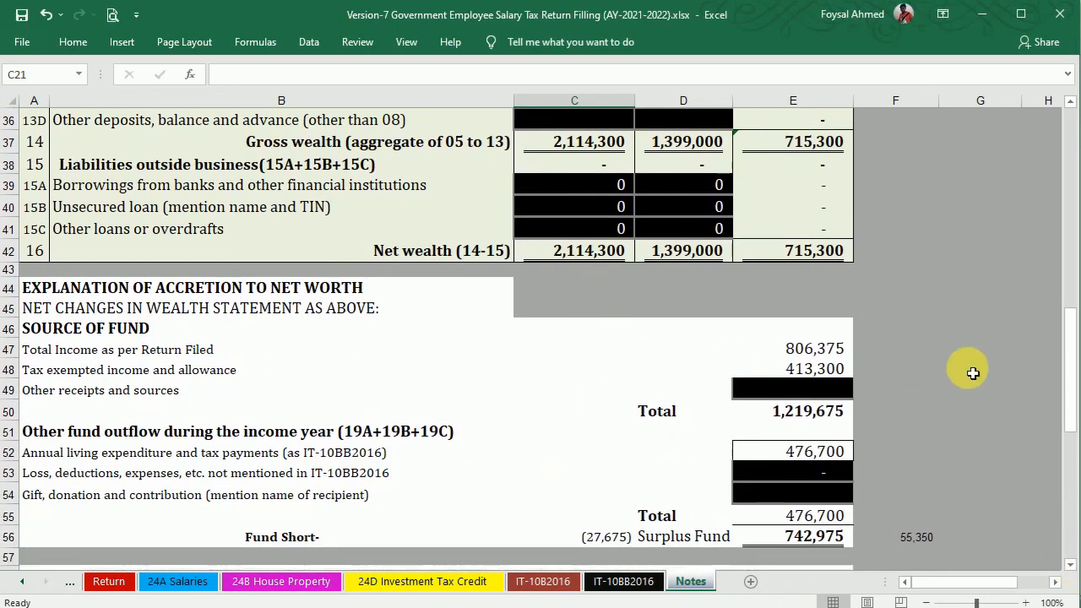
left_click(1070, 102)
left_click(1070, 103)
left_click(1070, 102)
left_click(1071, 102)
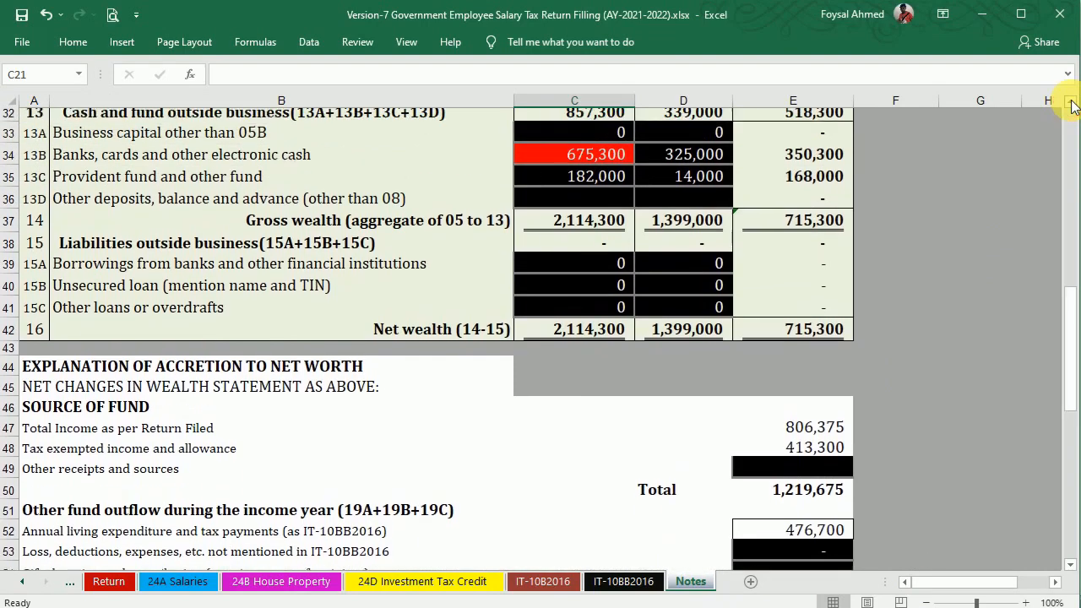
left_click(1070, 103)
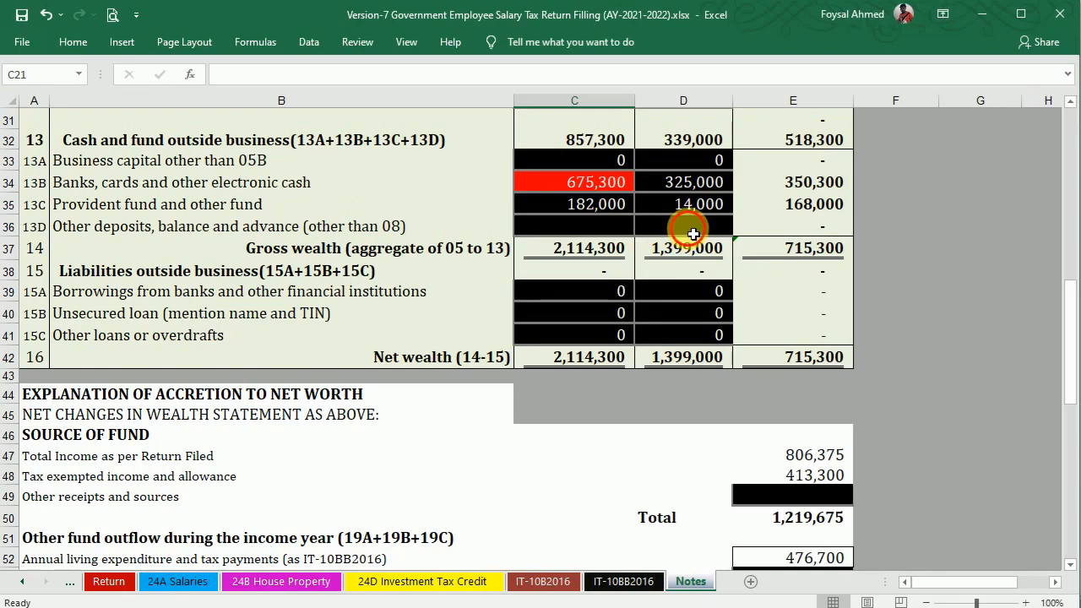
Check the salary certificate PDF and leave the 13D other deposits cell C36 blank.
left_click(692, 233)
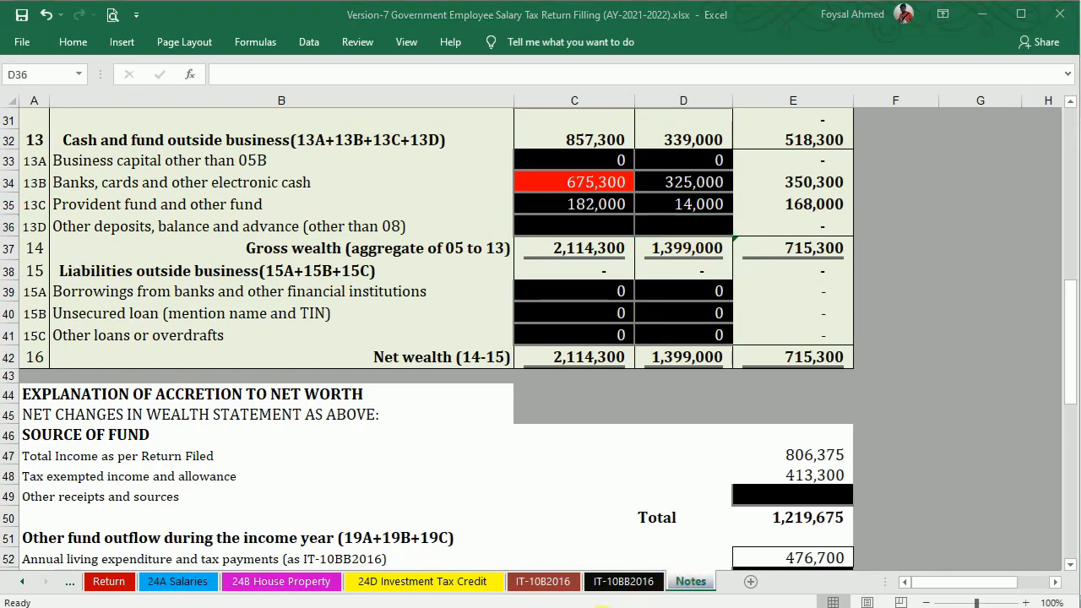
key("alt+Tab")
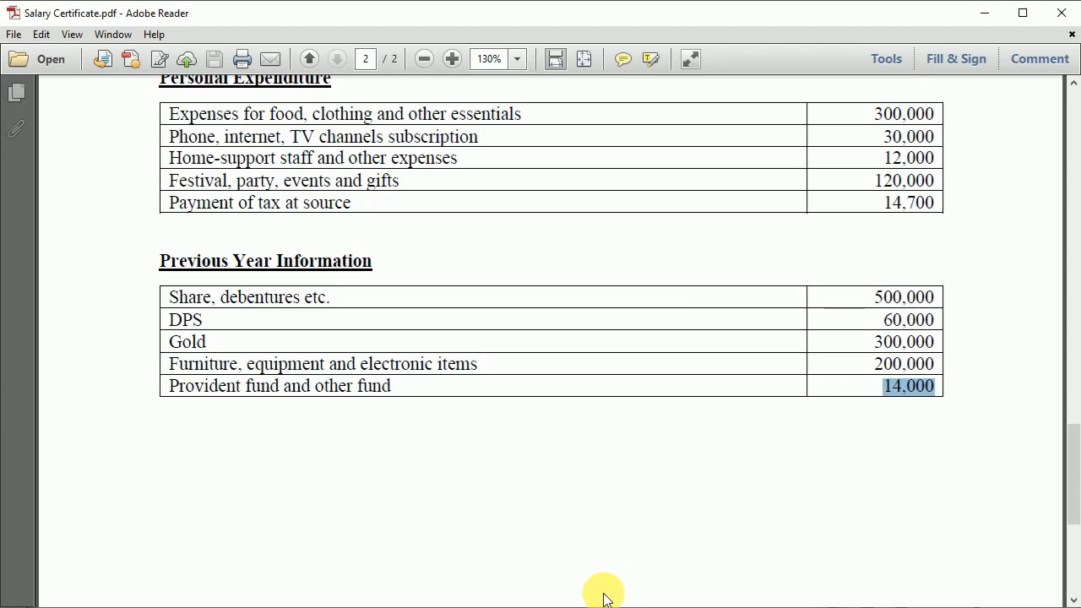
key("alt+Tab")
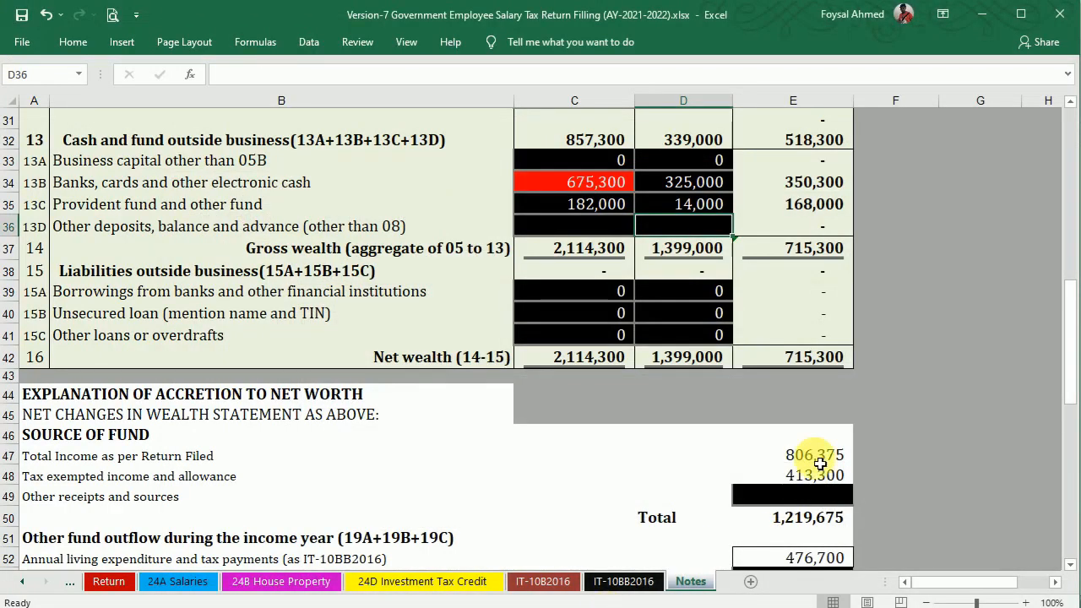
left_click_drag(1066, 332, 1075, 412)
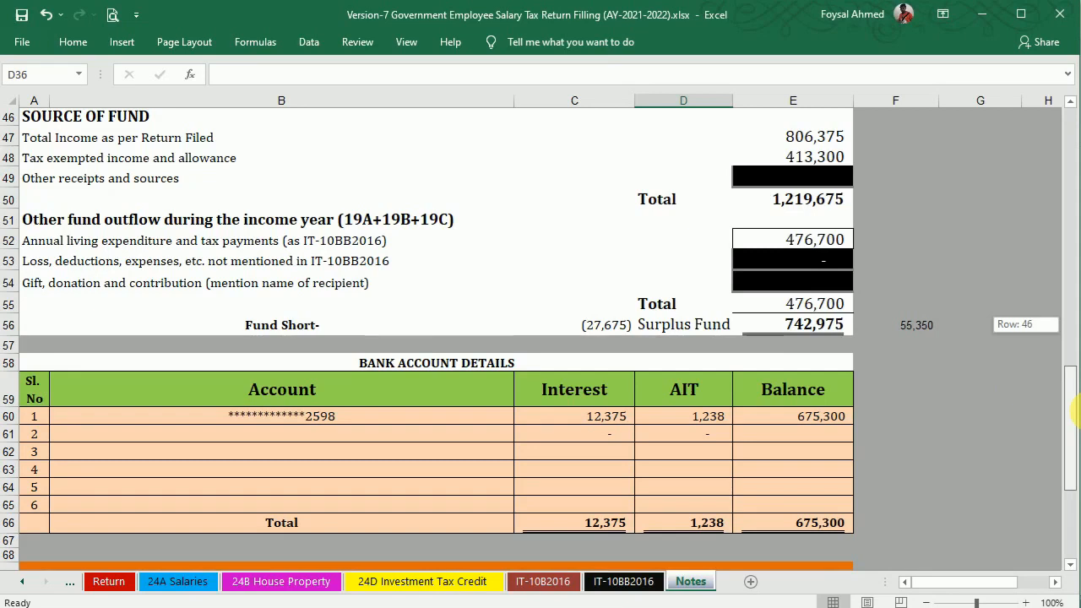
left_click_drag(1076, 408, 1075, 318)
left_click(613, 250)
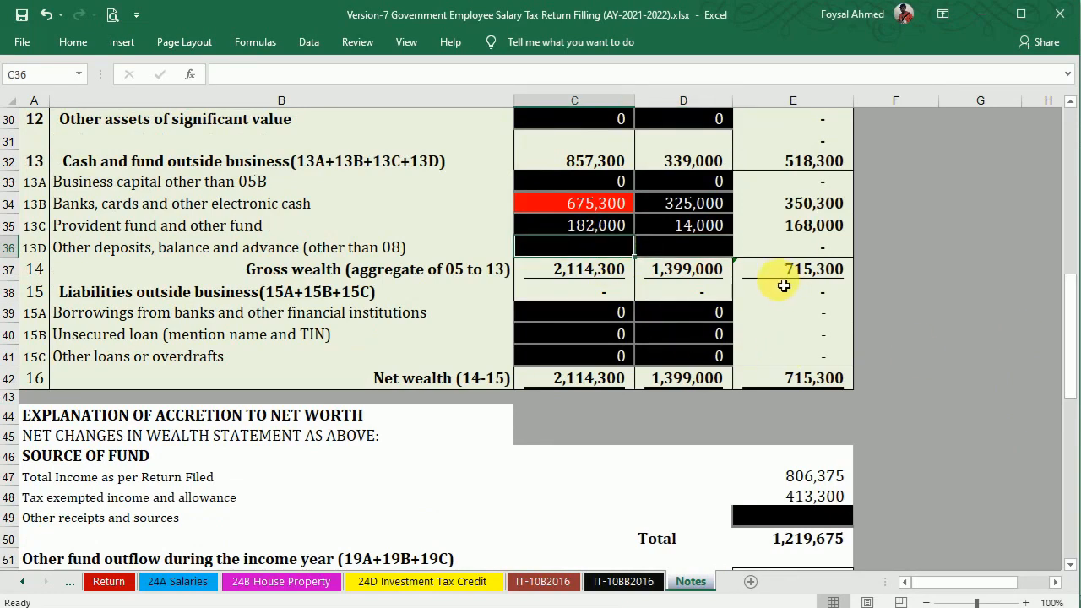
type("2767")
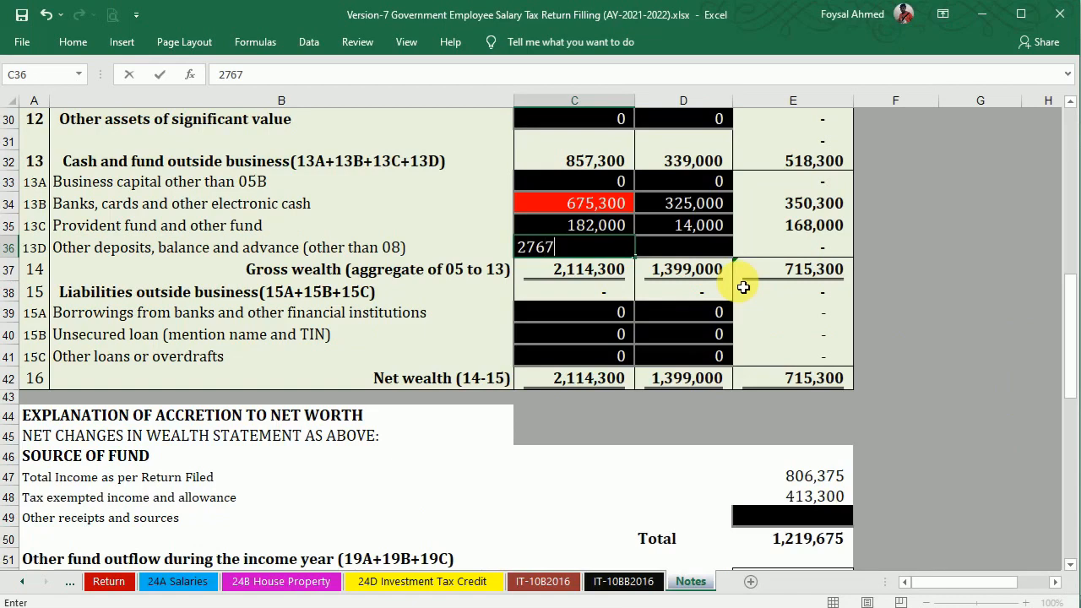
key("BackSpace")
key("BackSpace")
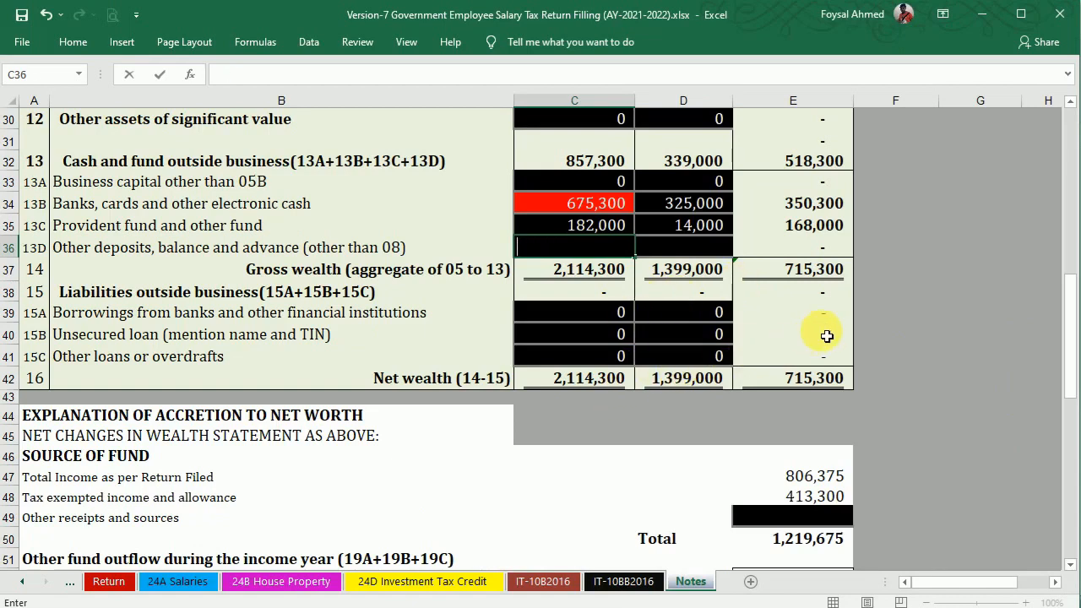
left_click(625, 582)
Enter 12,000 as the 13B tax payment in V33, raising total expense and tax to 488,700.
left_click_drag(1073, 330, 1077, 403)
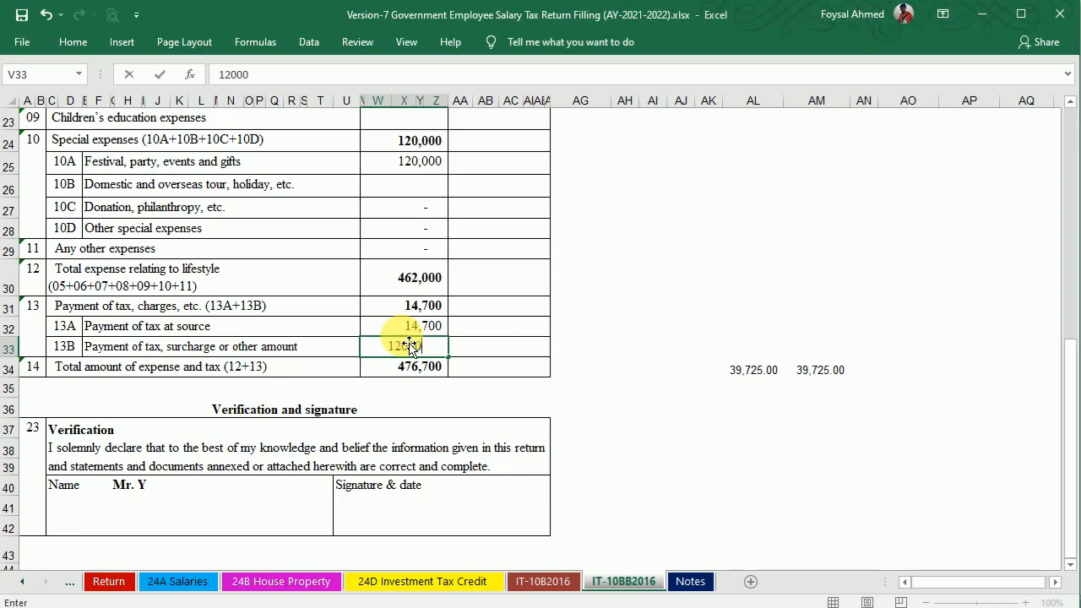
key("Return")
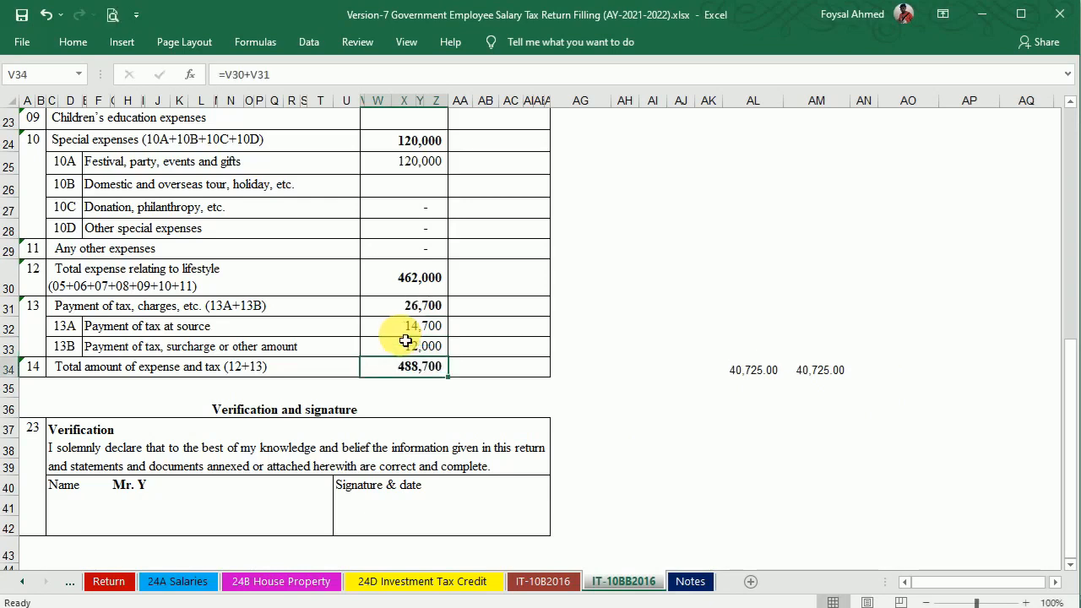
left_click(691, 582)
mouse_move(1070, 309)
left_mouse_down()
mouse_move(1076, 421)
mouse_move(1078, 293)
left_mouse_up()
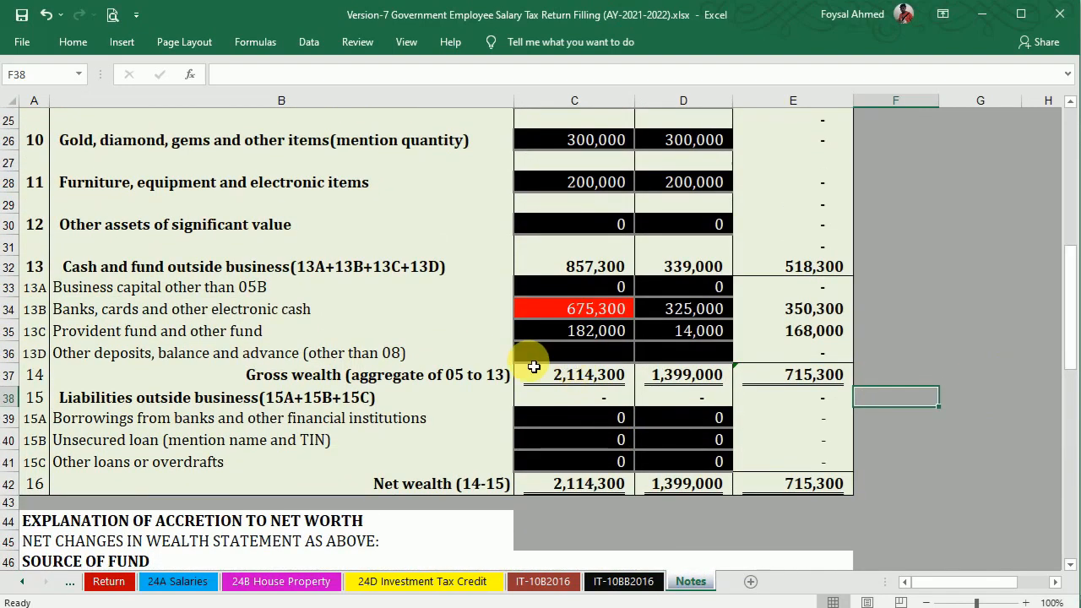
Put 15,675 into the 13D other deposits cell C36, lifting net wealth to 2,129,975.
type("15")
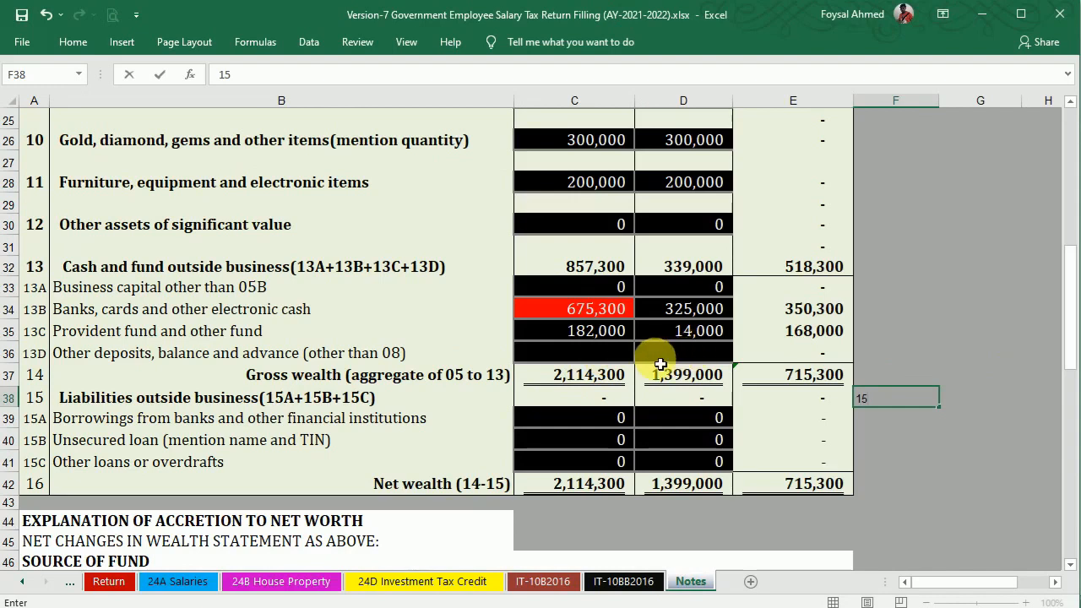
left_click(620, 353)
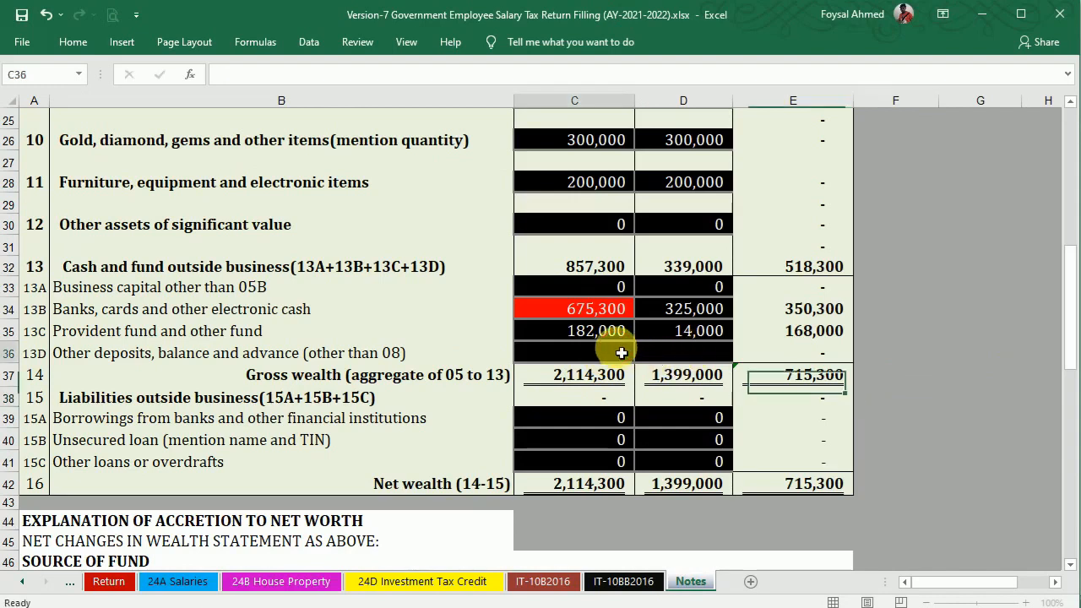
type("1")
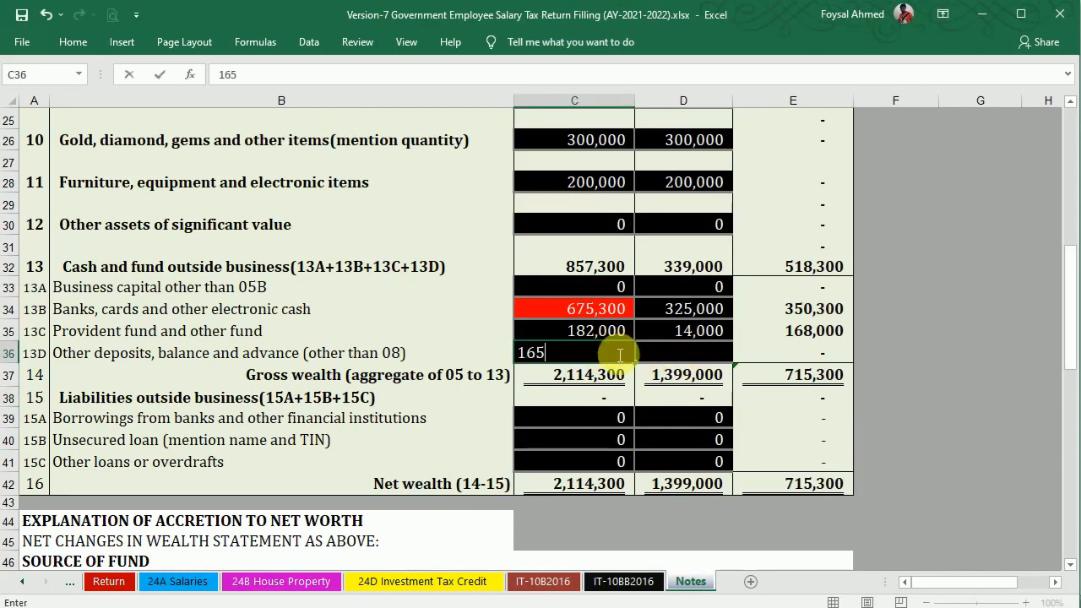
type("5,675")
key("Return")
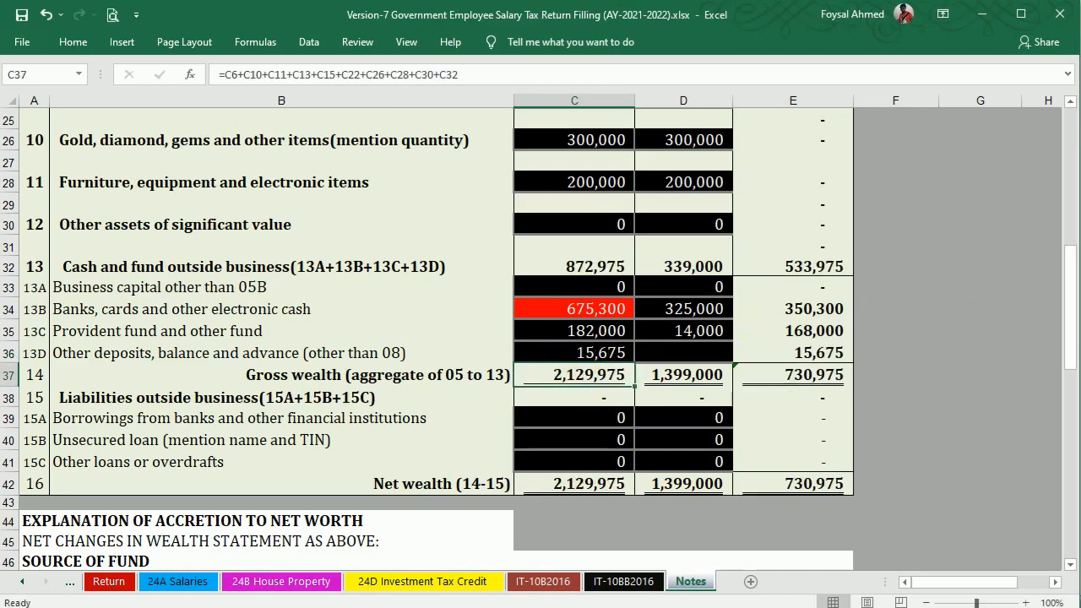
left_click_drag(1071, 300, 1071, 381)
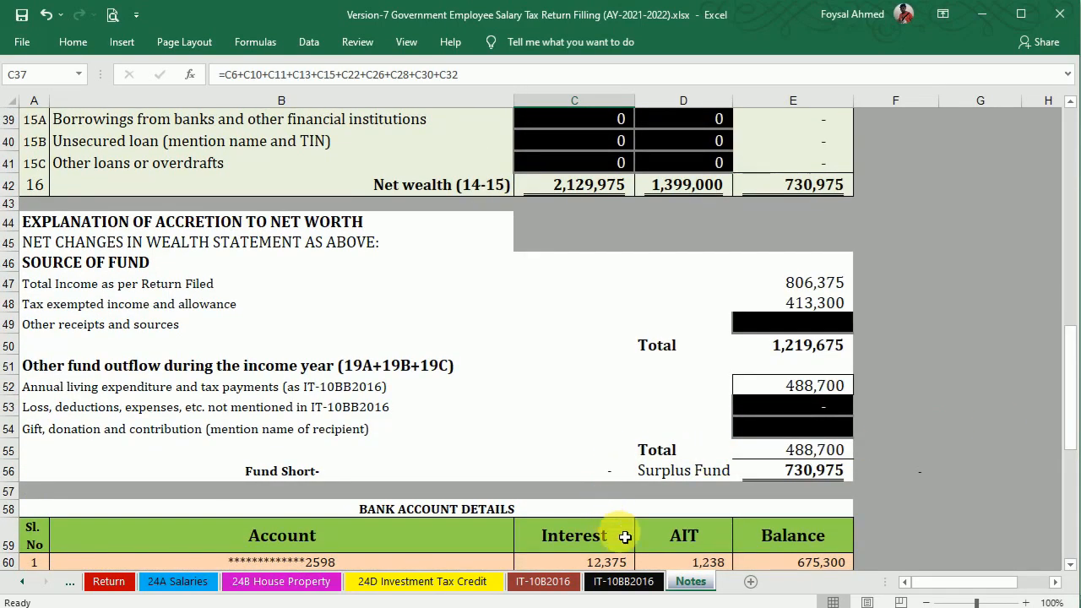
left_click(623, 582)
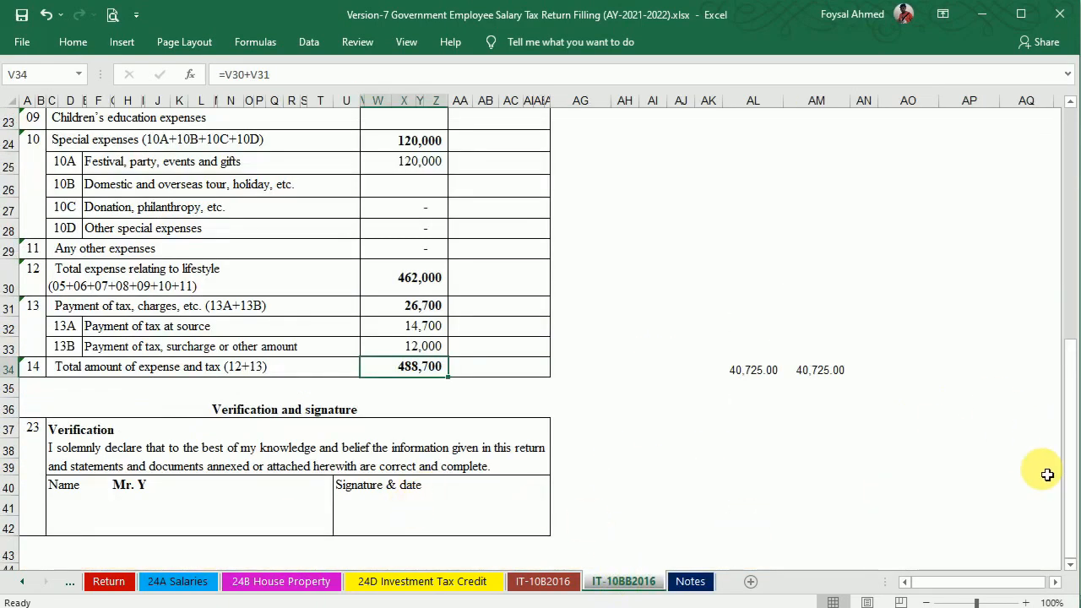
left_click_drag(1069, 429, 1072, 181)
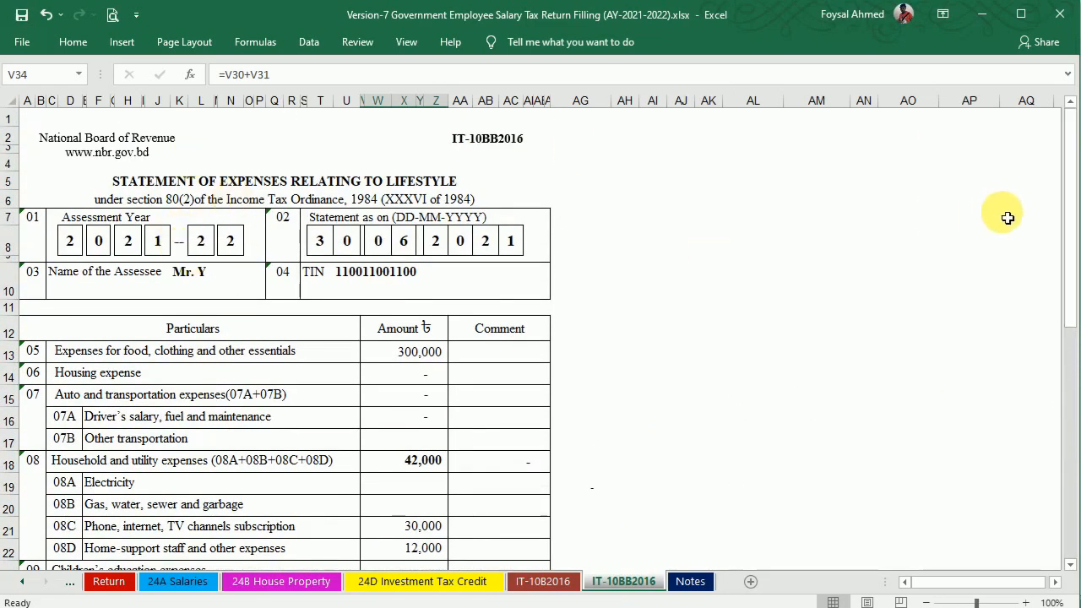
left_click_drag(1069, 214, 1075, 469)
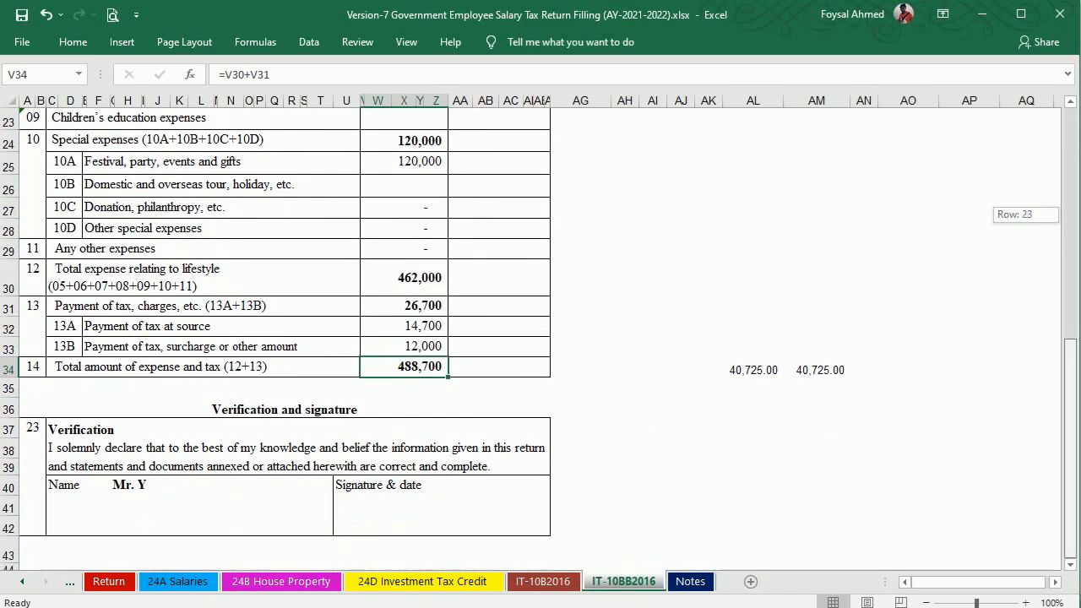
Confirm IT-10B2016's AA66 shortage of fund is nil, with outflow and sources both 1,219,675.
left_click(414, 512)
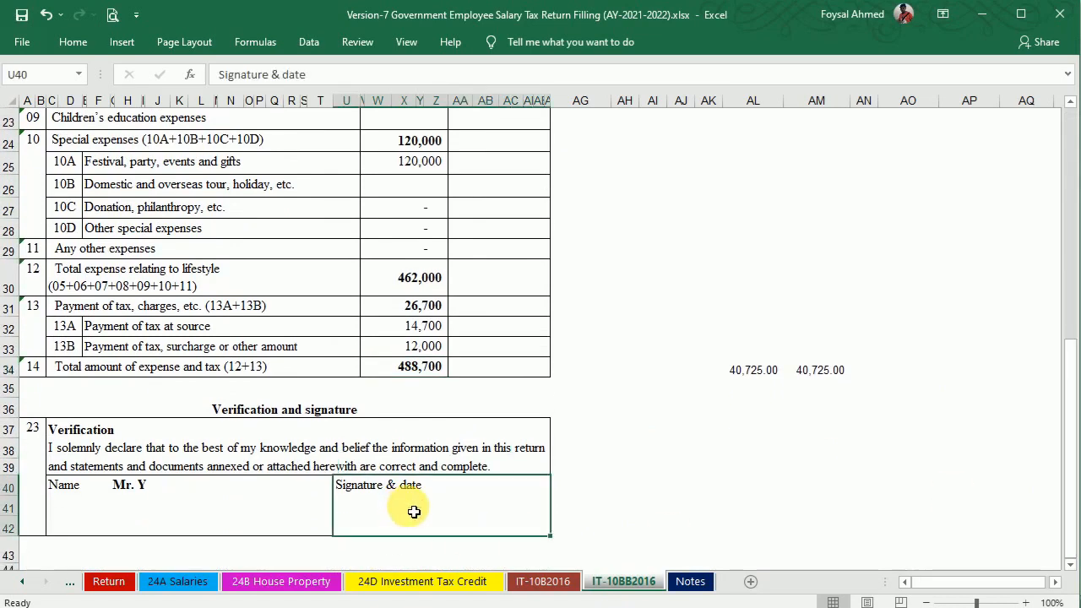
left_click(543, 581)
left_click_drag(1069, 245, 1071, 359)
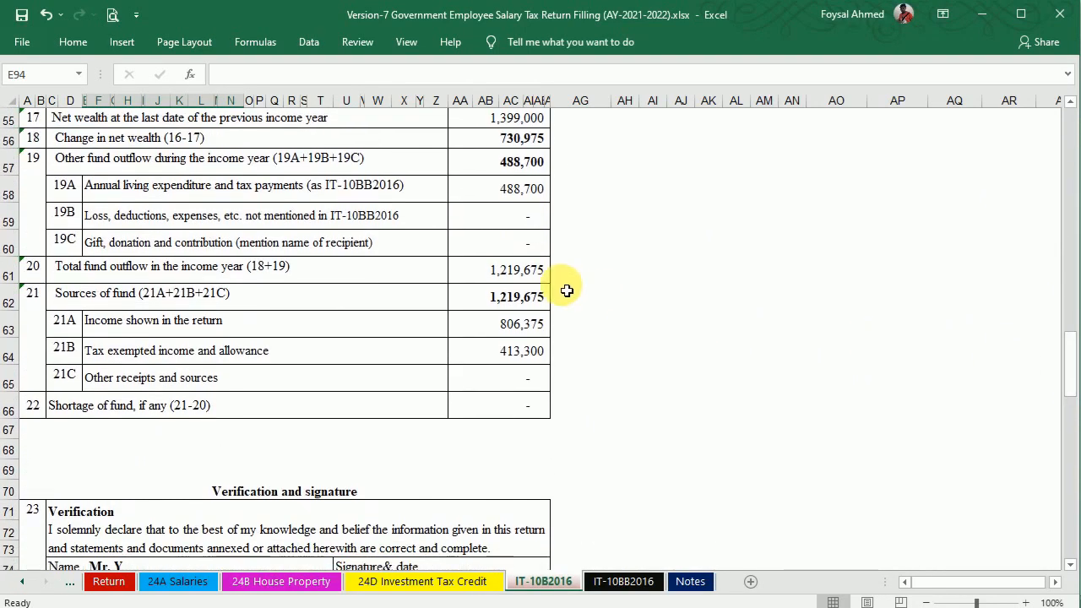
left_click(1071, 101)
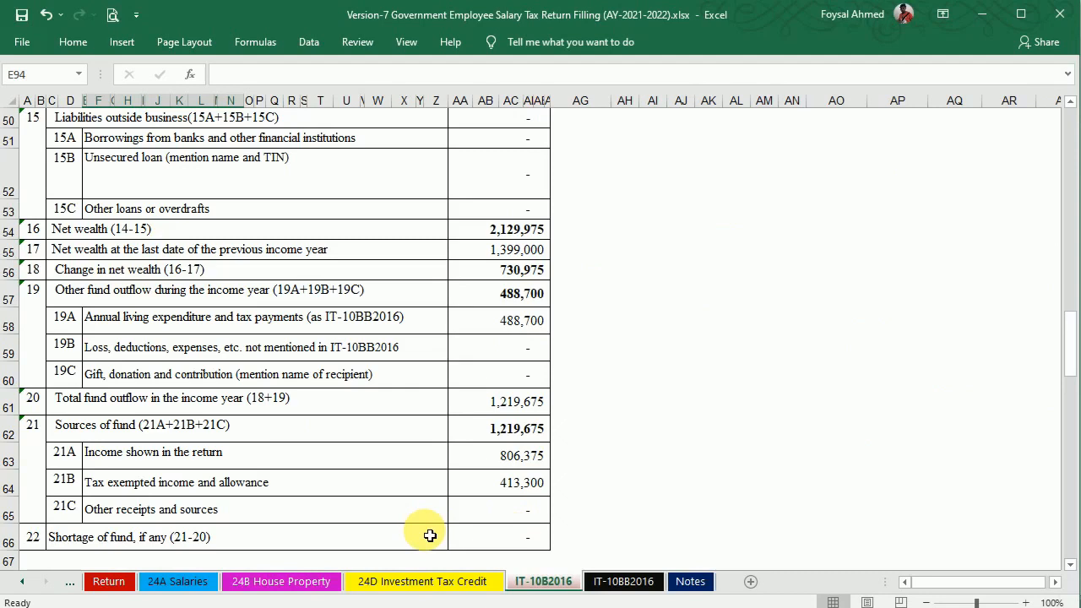
left_click(535, 545)
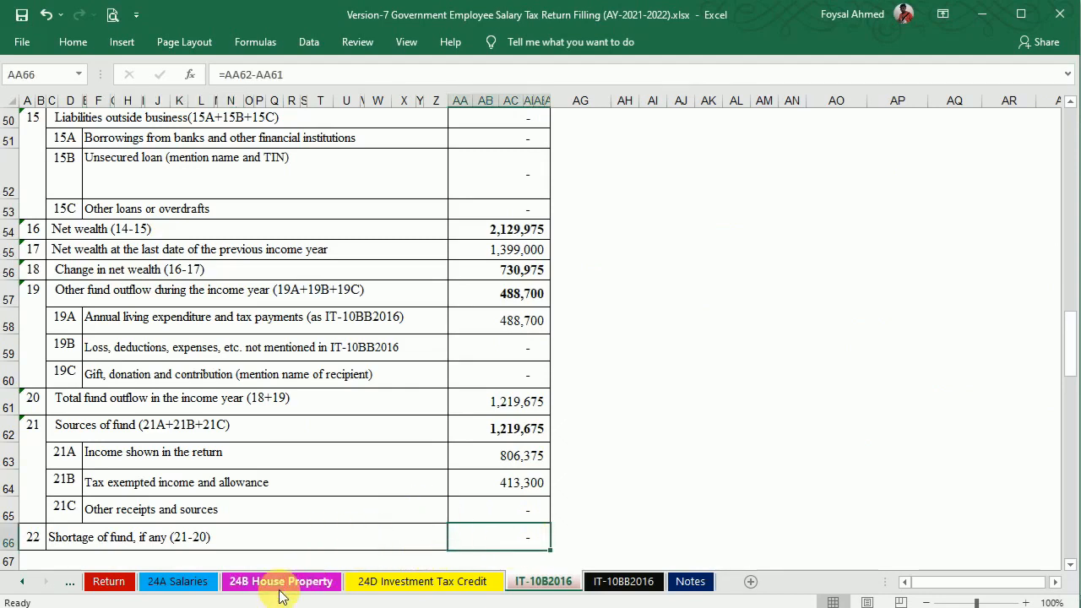
left_click(545, 579)
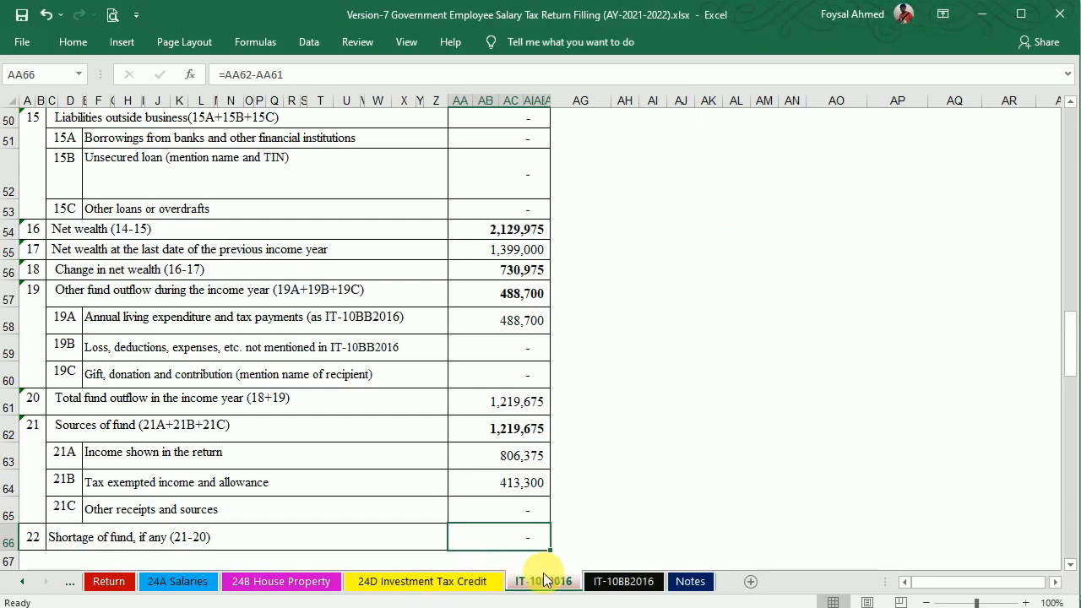
left_click_drag(1073, 342, 1073, 116)
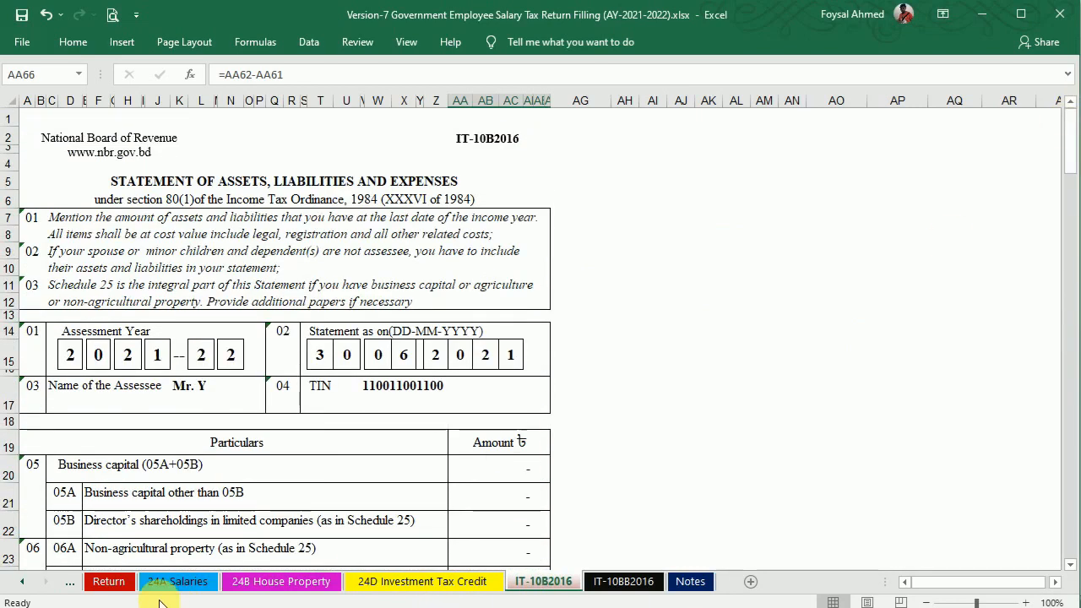
List DPS as attachment item 5 in T117 on the Return sheet.
left_click(109, 581)
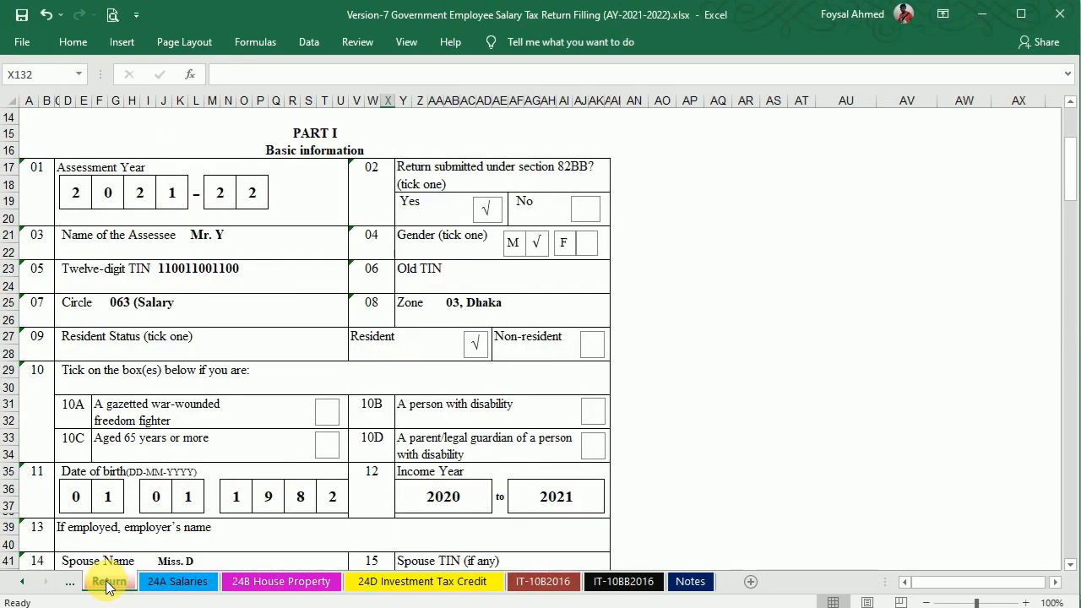
left_click_drag(1077, 193, 1073, 127)
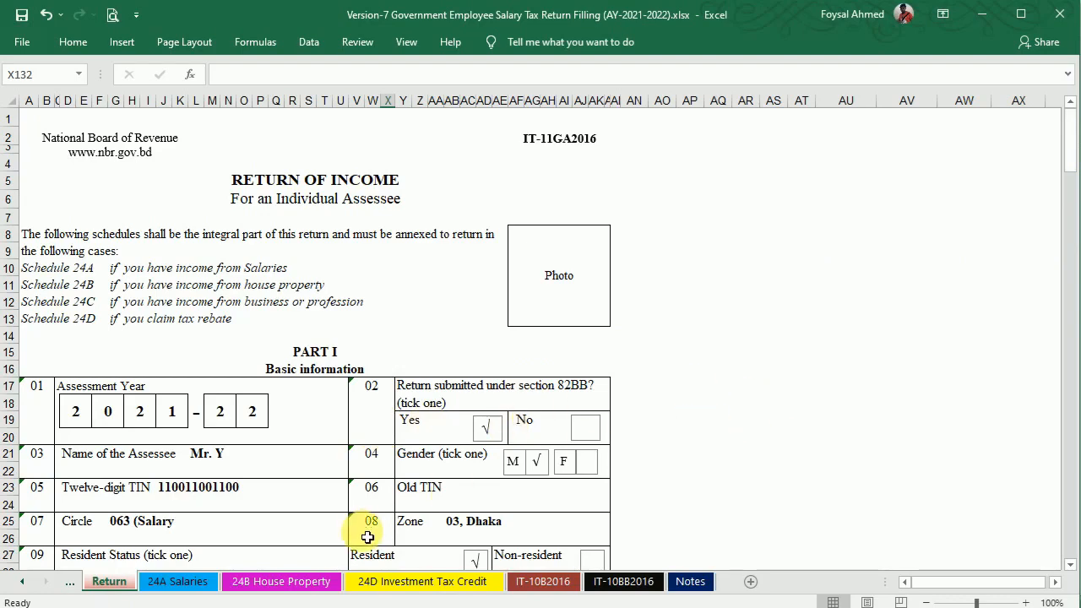
left_click_drag(1072, 148, 1073, 391)
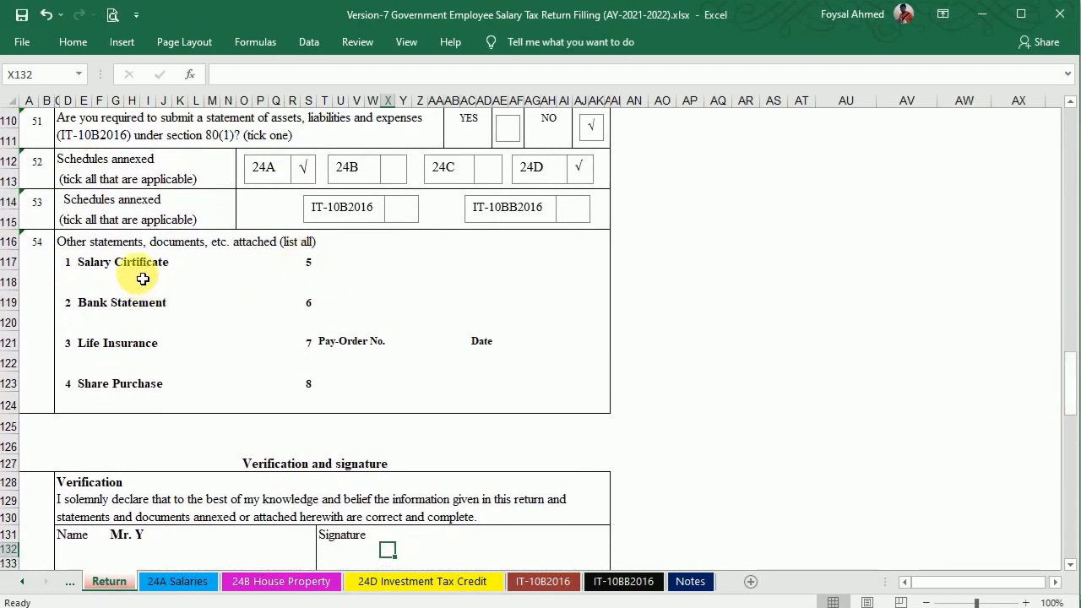
left_click(145, 302)
left_click(117, 343)
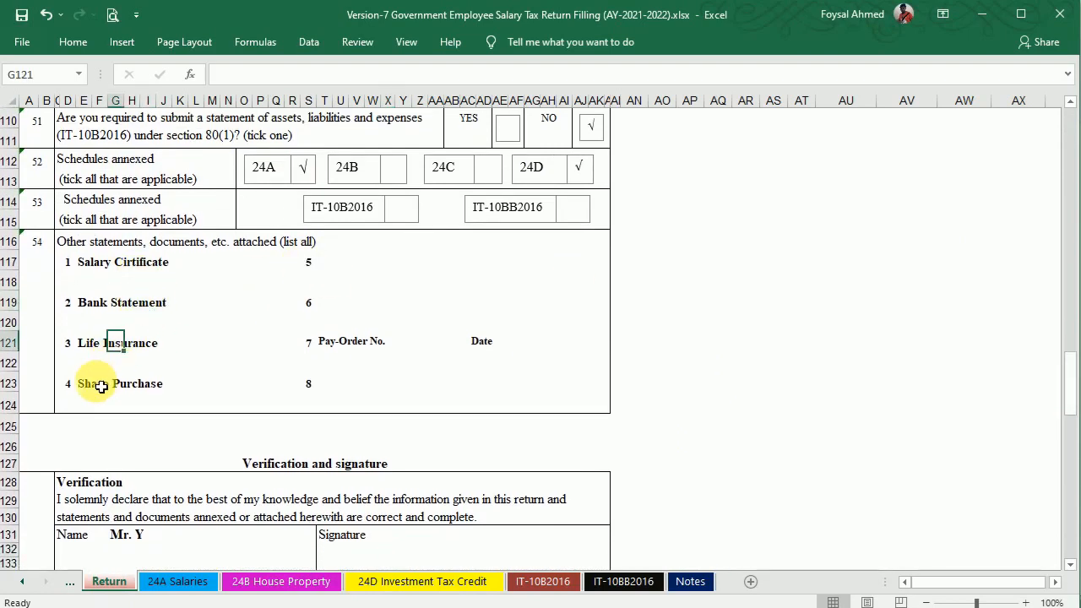
left_click(100, 386)
left_click(331, 267)
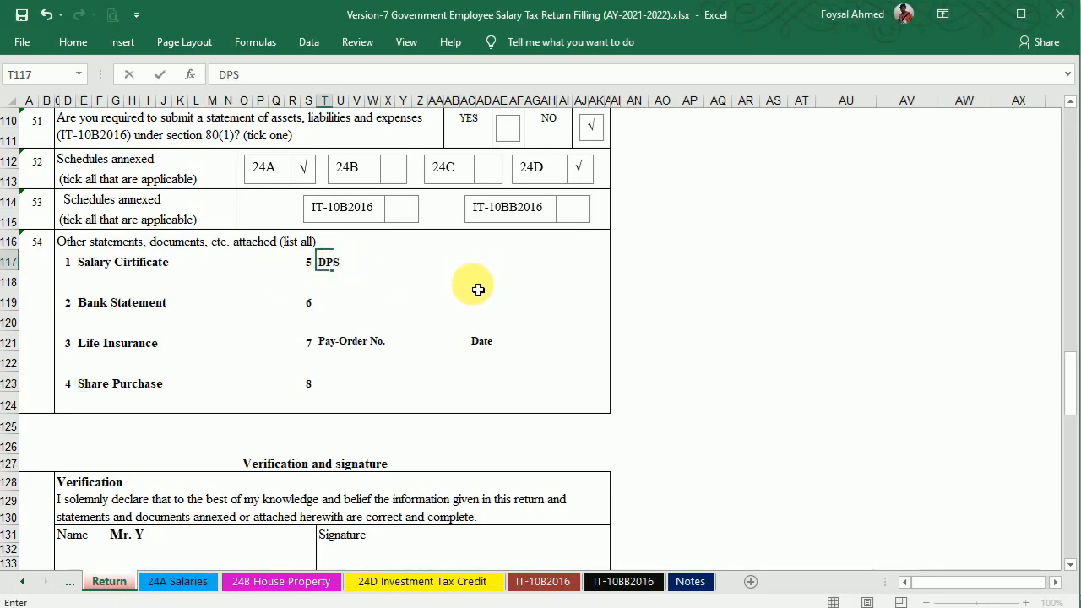
key("Return")
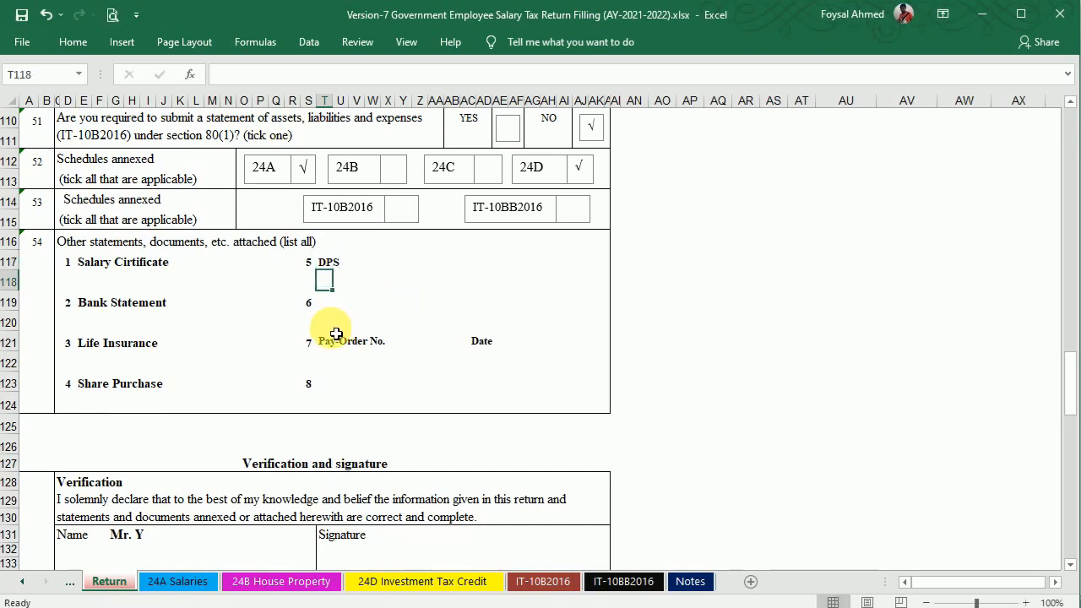
left_click(406, 345)
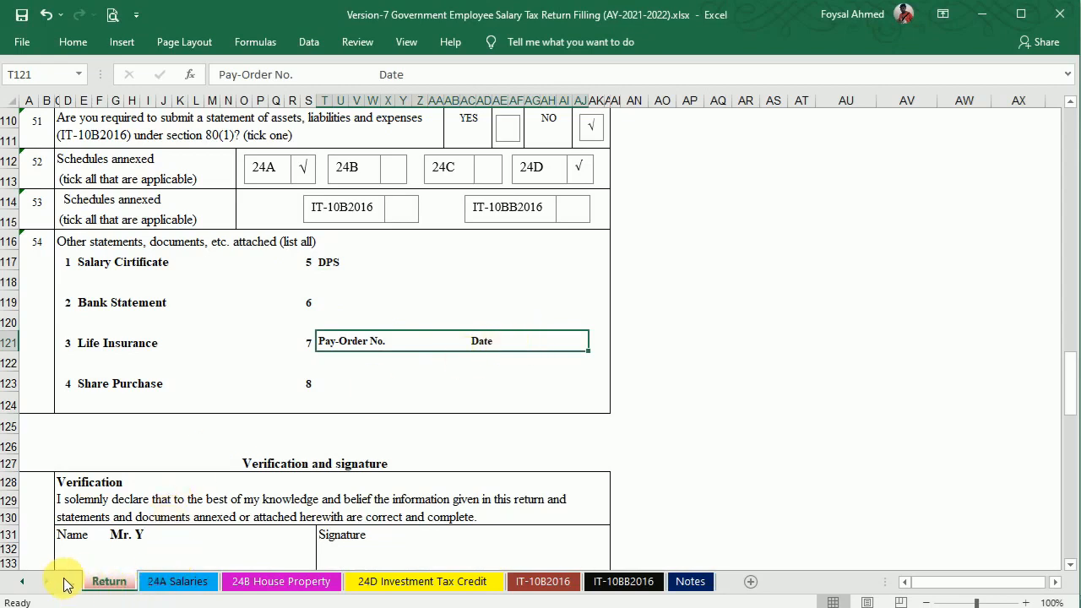
left_click_drag(1075, 374, 1076, 304)
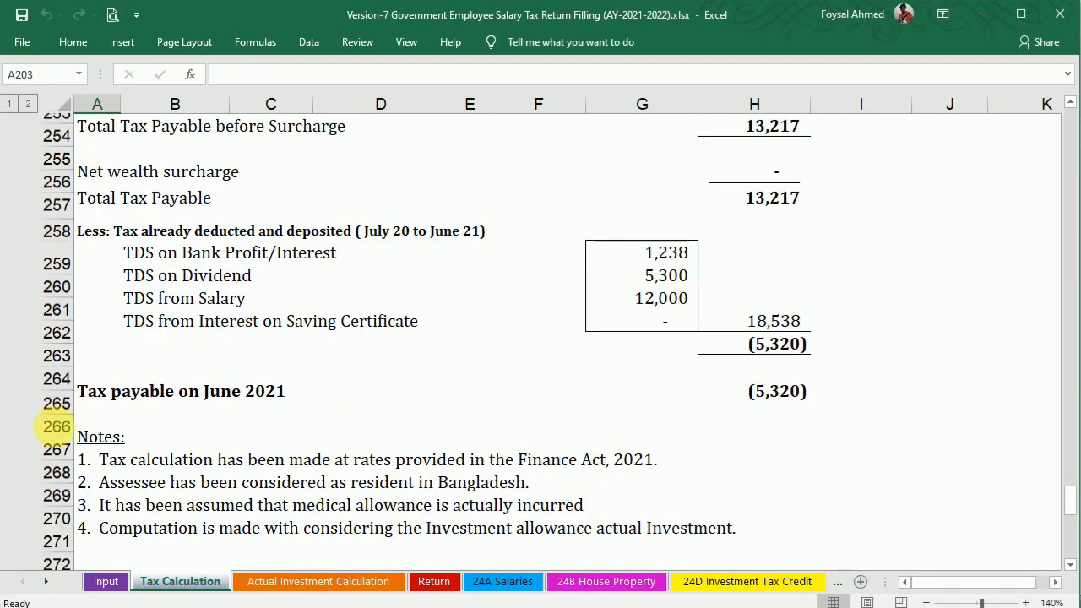
Choose Male as the taxpayer category in Q2 on the Input sheet.
left_click(757, 392)
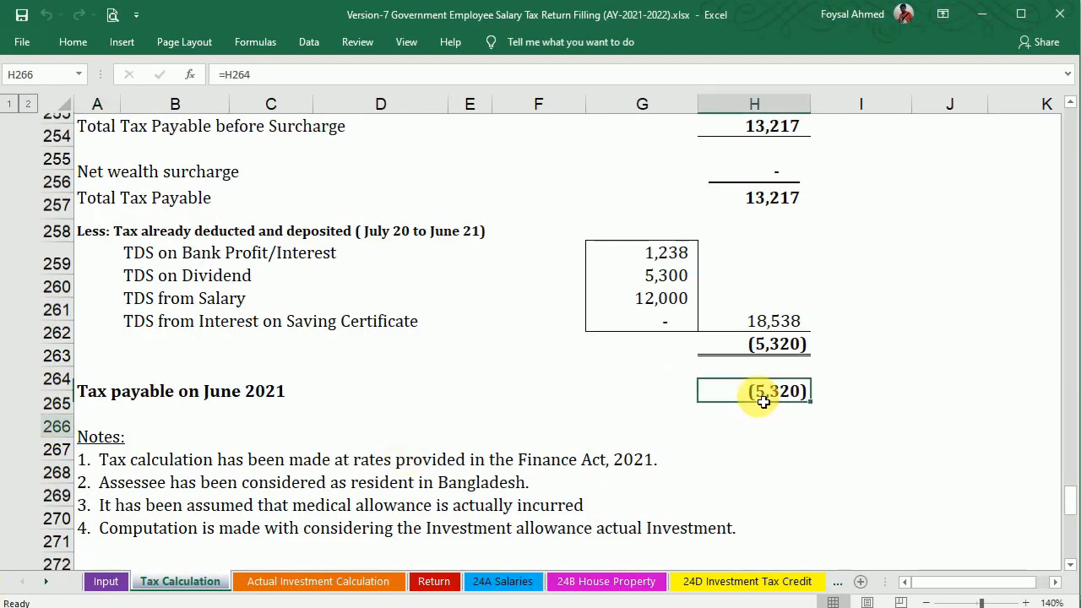
left_click(105, 582)
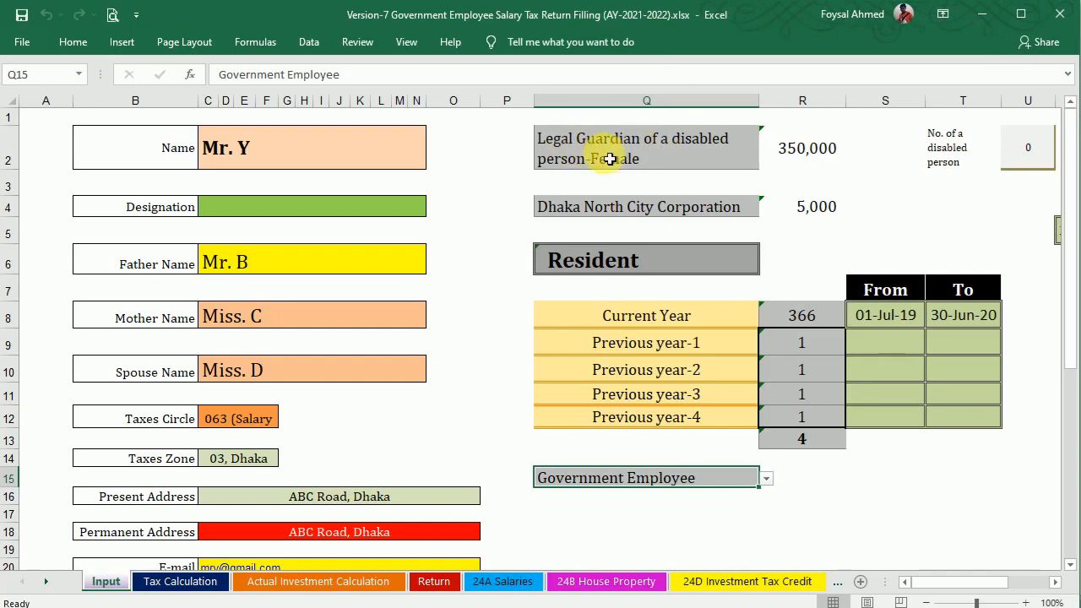
left_click(724, 154)
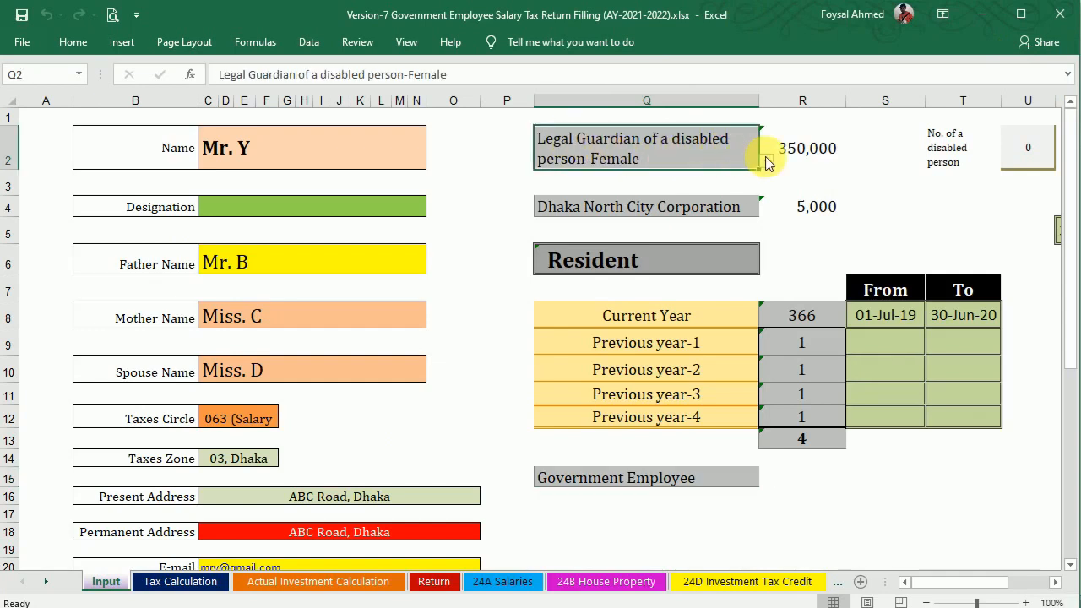
left_click(767, 161)
left_click_drag(765, 217, 767, 178)
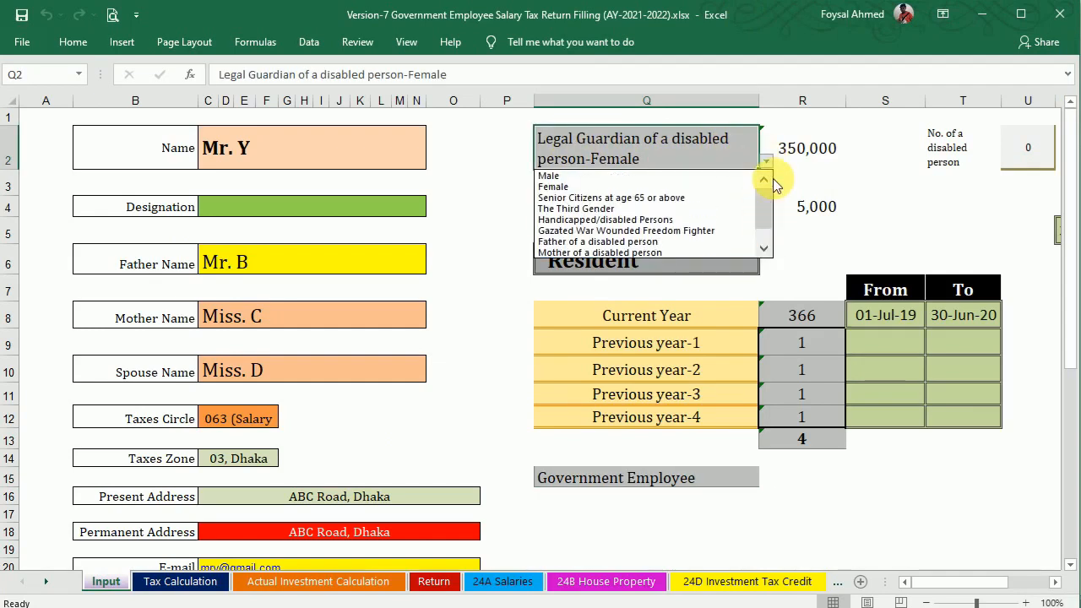
left_click(642, 175)
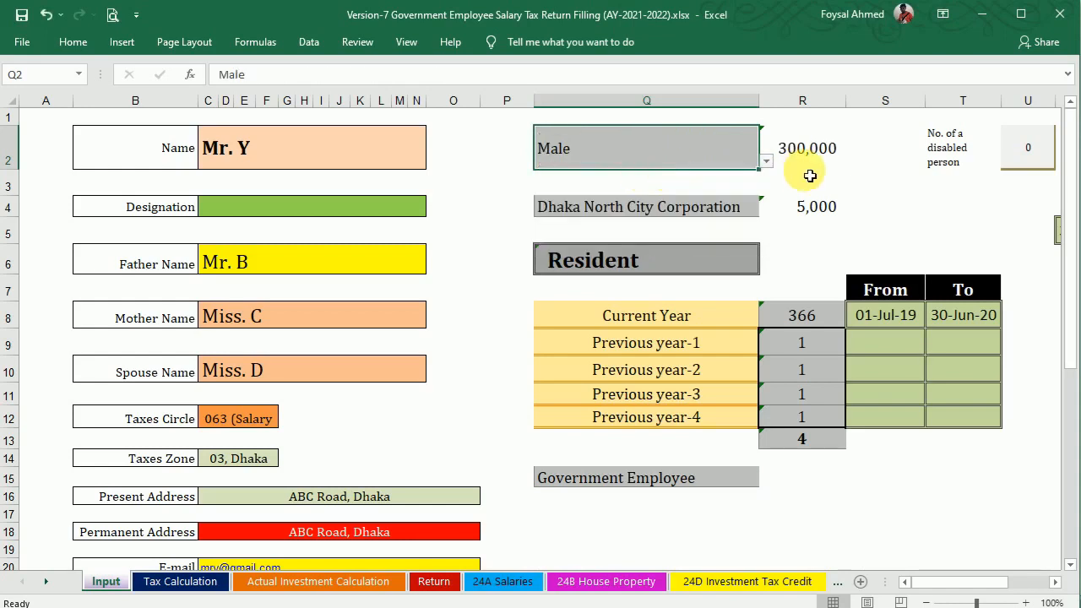
Verify the 300,000 threshold on Tax Calculation and 2,180 payable on the Return sheet.
left_click(434, 582)
left_click(207, 583)
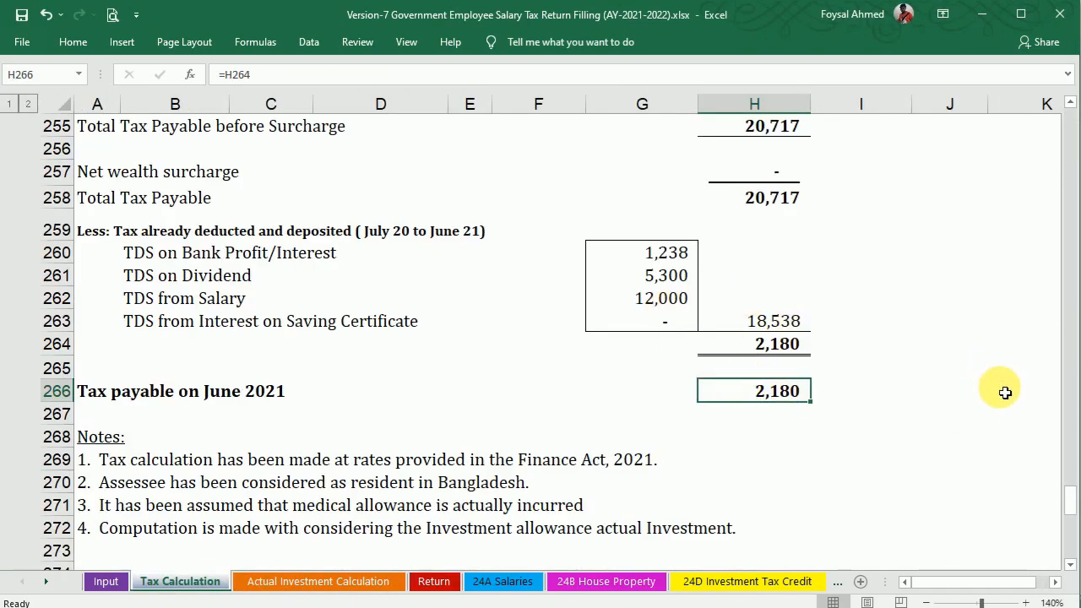
mouse_move(1073, 498)
left_mouse_down()
mouse_move(1067, 476)
mouse_move(1067, 492)
left_mouse_up()
left_click(435, 581)
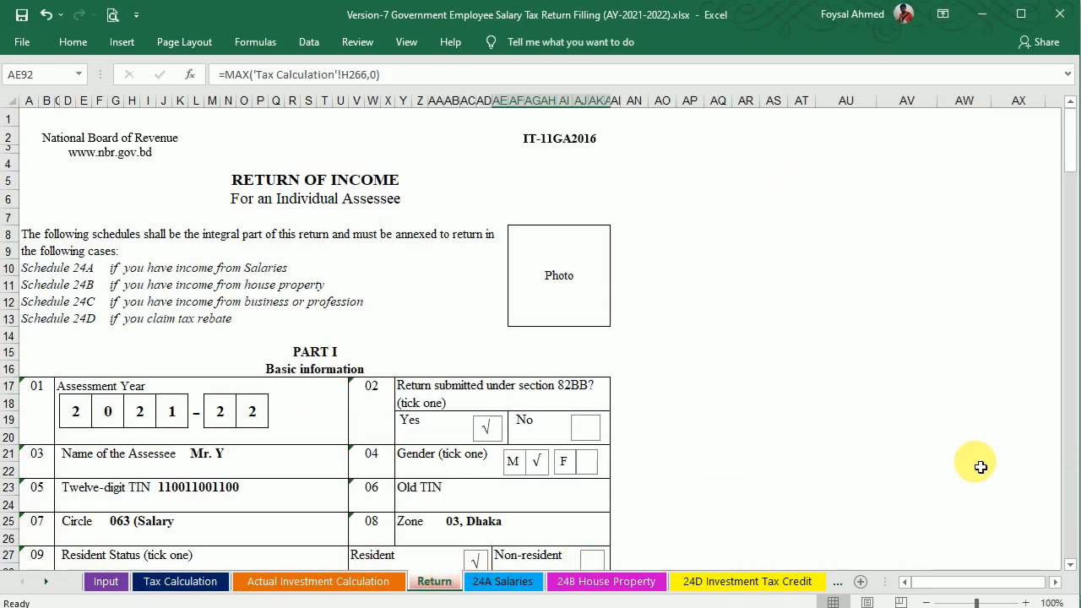
left_click_drag(1071, 146, 1069, 326)
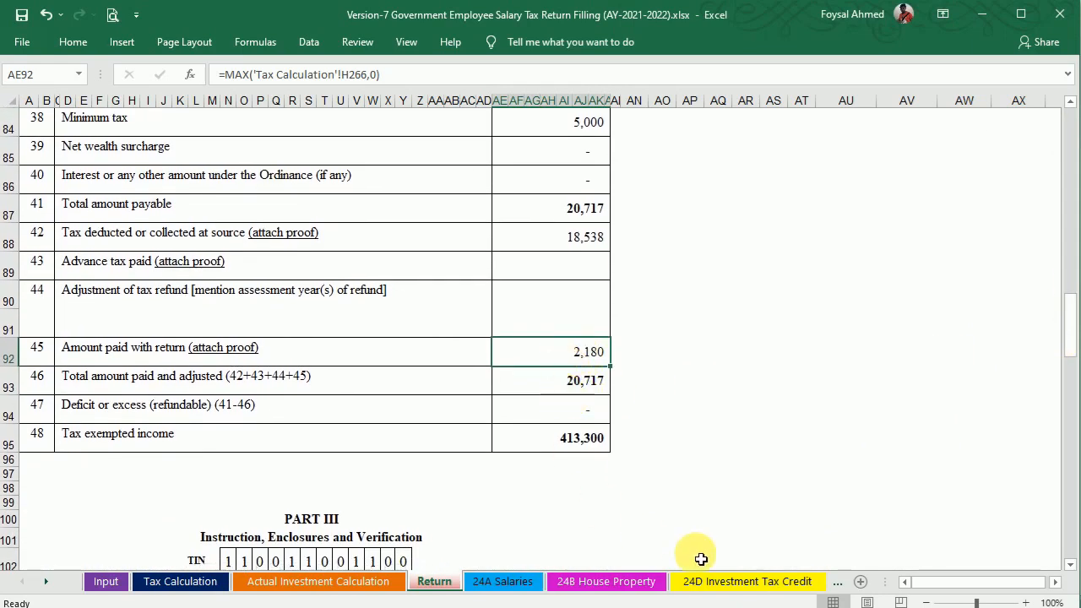
left_click(774, 582)
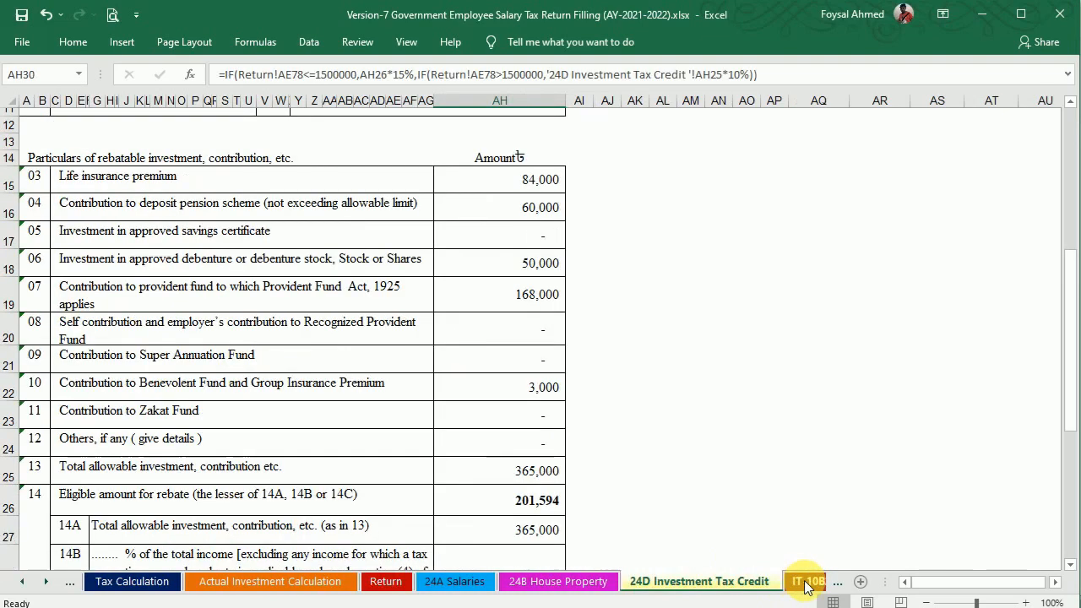
Review IT-10BB2016, Notes and IT-10B2016 to confirm wealth and fund sources balance.
left_click(799, 583)
left_click(798, 583)
left_click(689, 582)
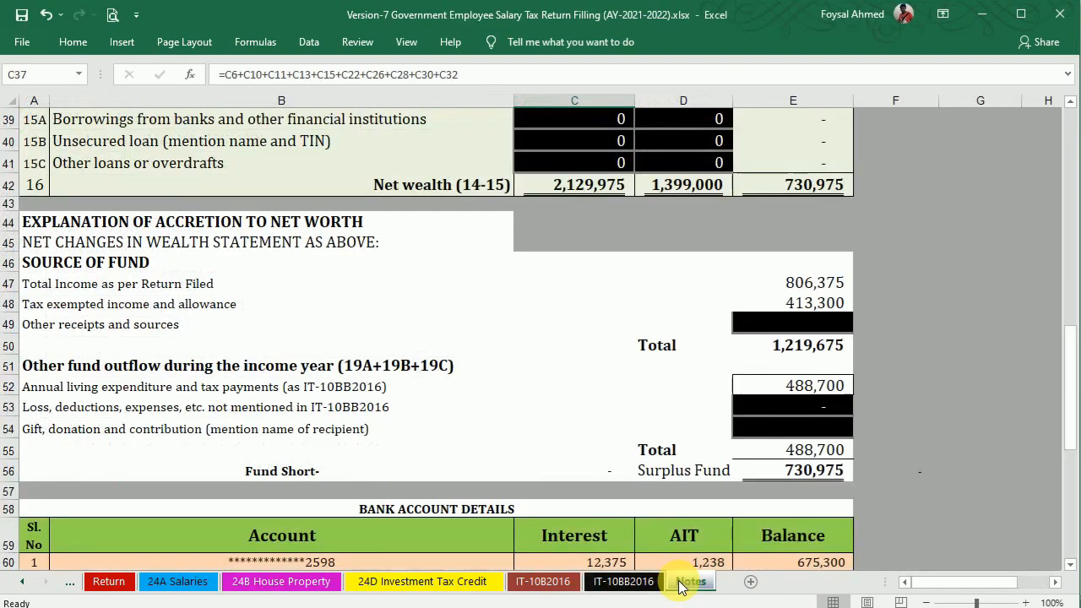
left_click_drag(1074, 354, 1046, 251)
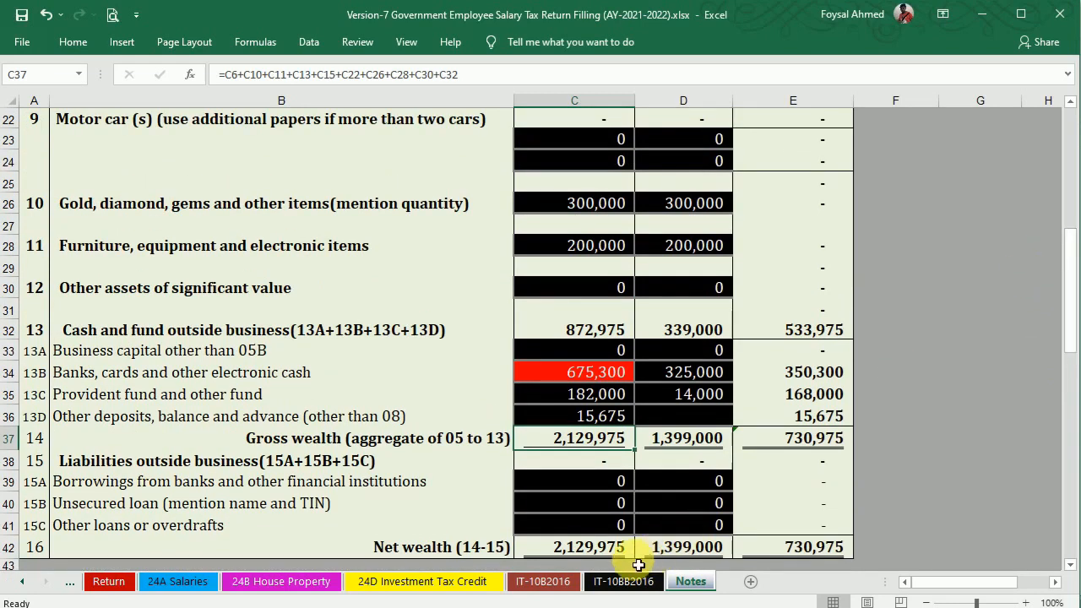
left_click(543, 581)
left_click_drag(1075, 129, 1075, 354)
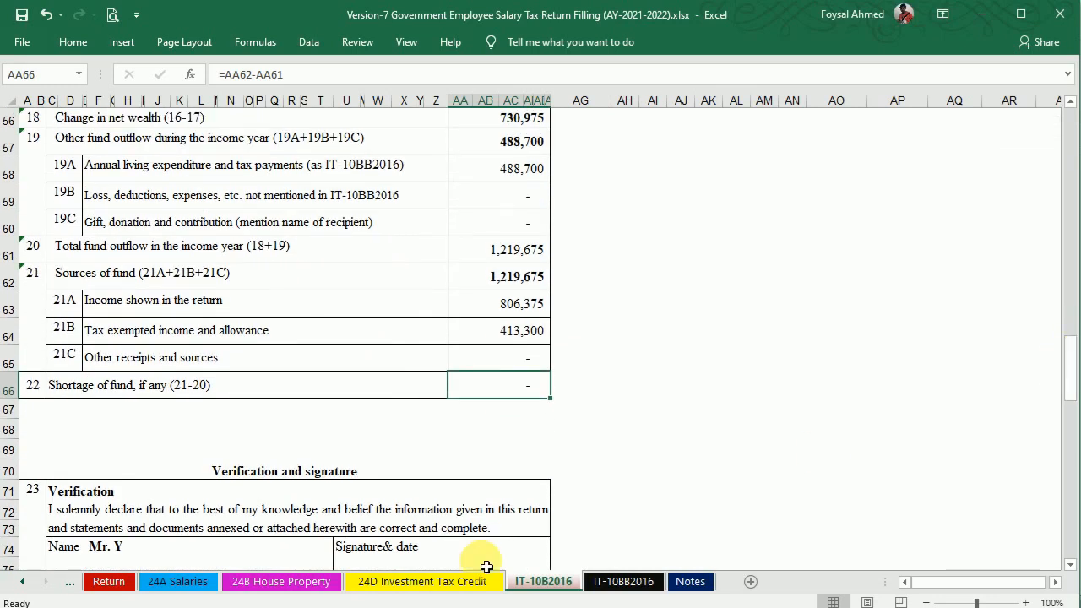
left_click(67, 581)
left_click(68, 582)
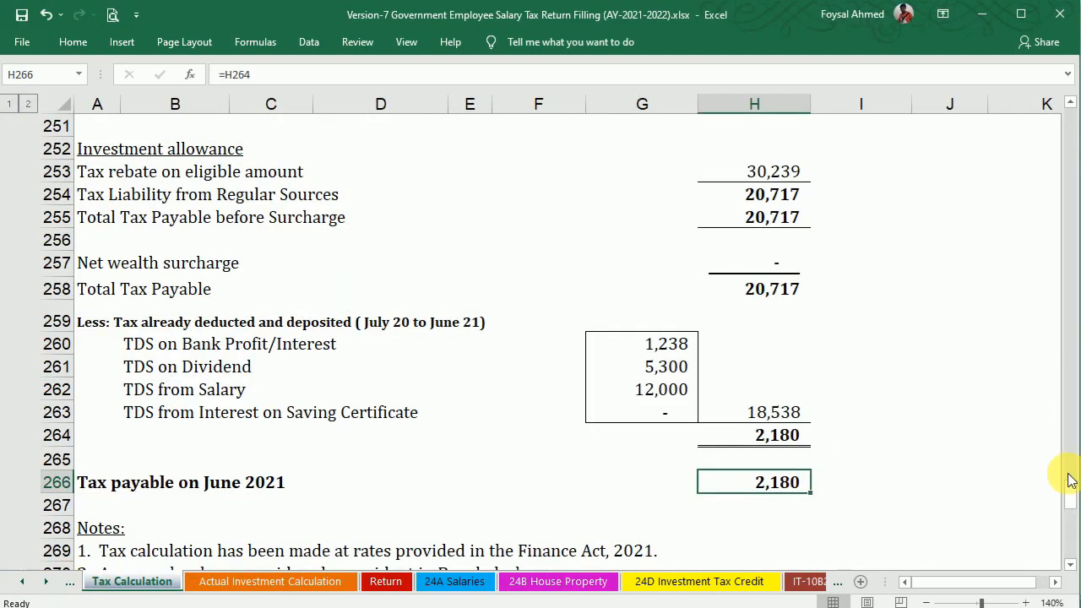
Choose Gazated War Wounded Freedom Fighter as the taxpayer category in Q2 on the Input sheet.
left_click(70, 582)
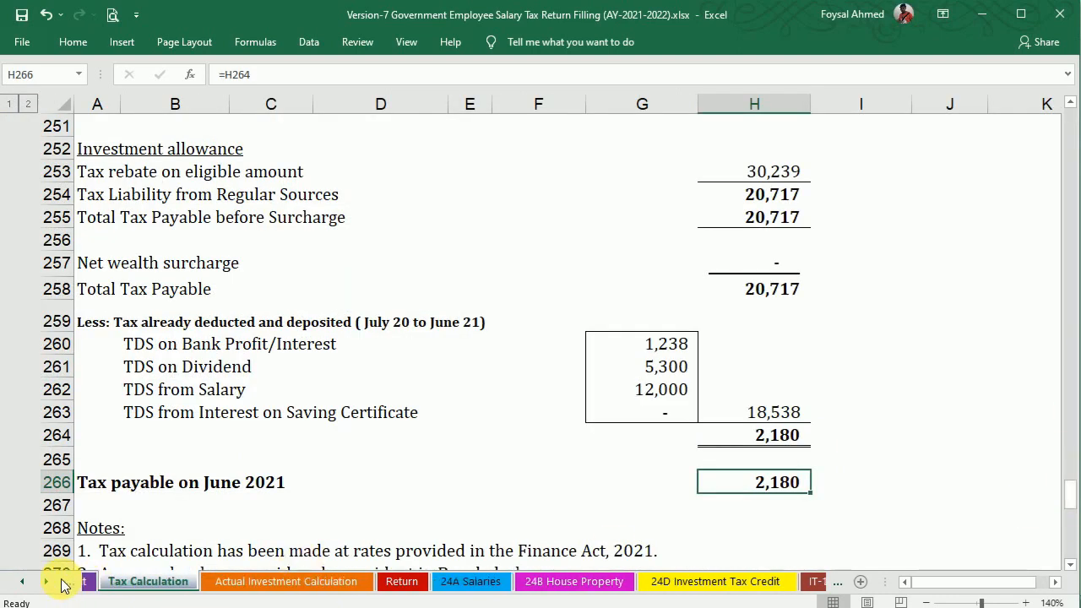
left_click(74, 583)
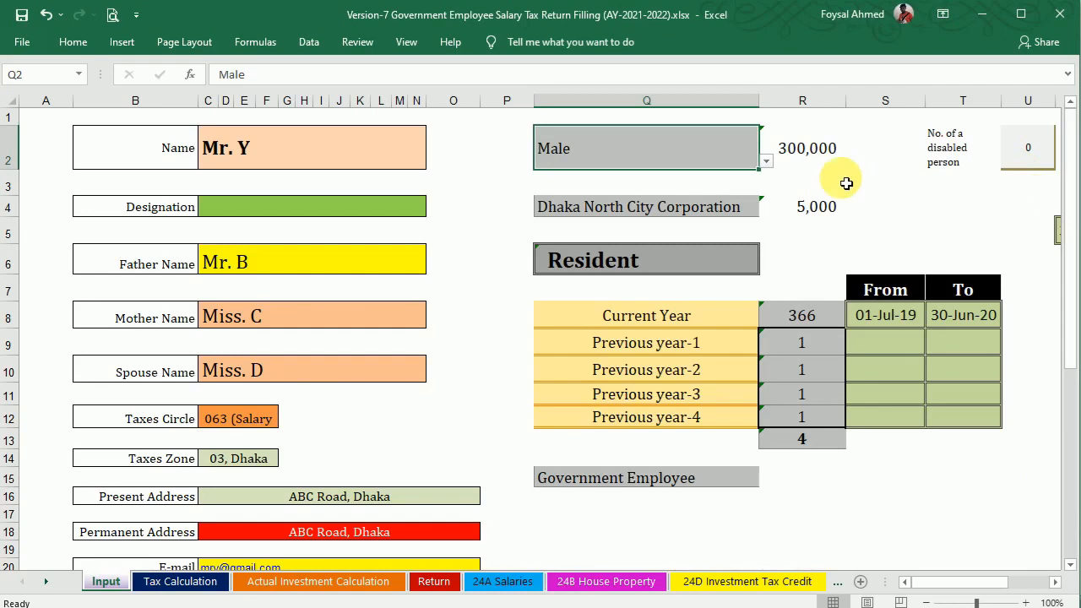
left_click(769, 162)
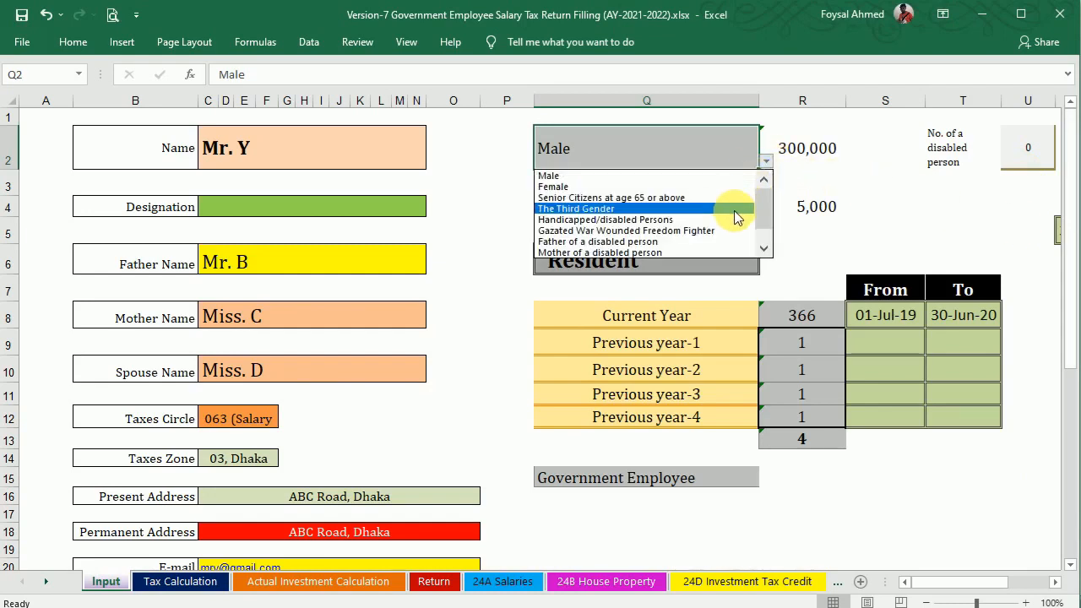
scroll(764, 220, "down", 1)
scroll(762, 221, "down", 1)
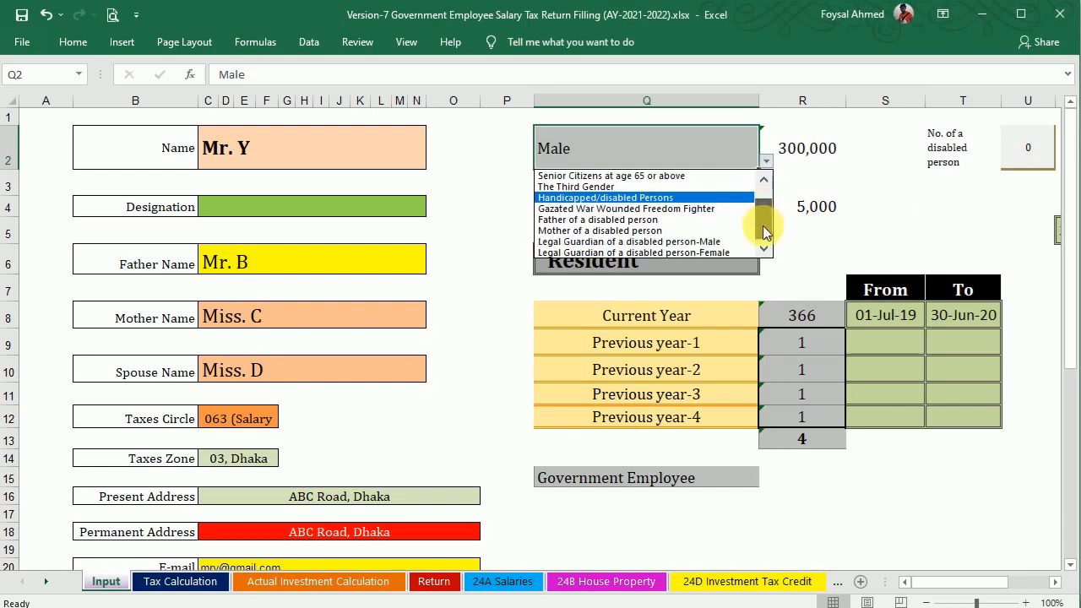
left_click(702, 207)
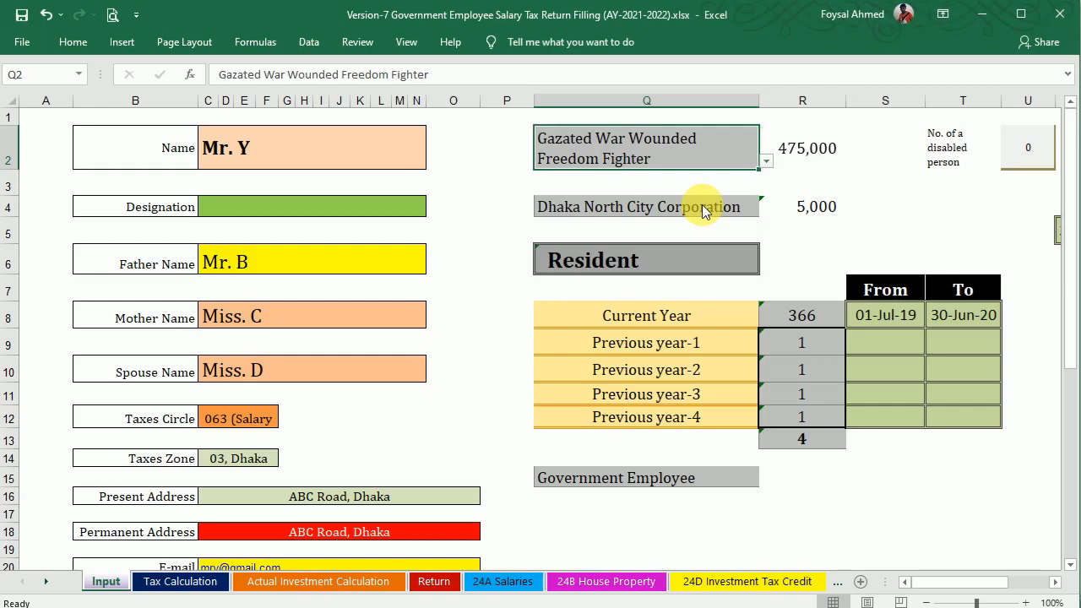
Check Tax Calculation now shows a 475,000 threshold and (13,538) payable for June 2021.
left_click(178, 582)
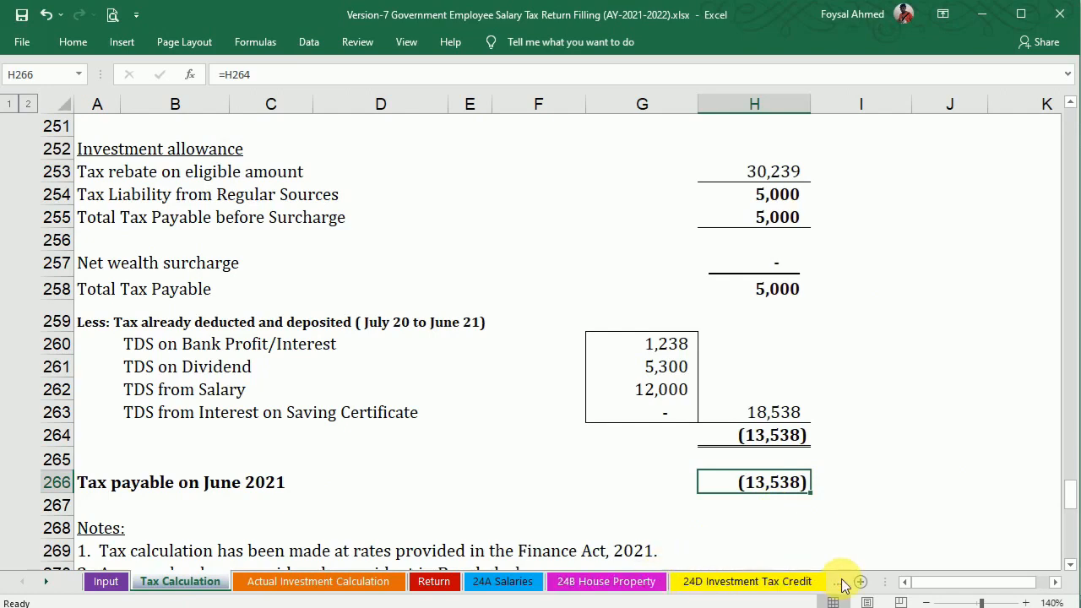
left_click(809, 582)
left_click(813, 582)
left_click(817, 584)
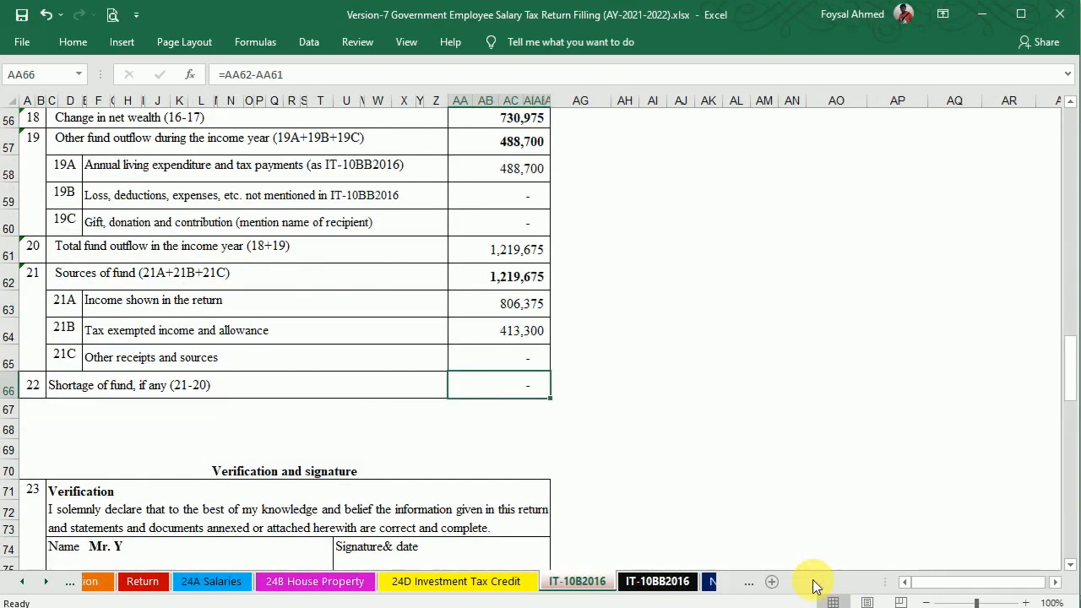
Return to the Notes sheet and review the surcharge table and gross wealth of 2,129,975 versus 1,399,000.
left_click(549, 581)
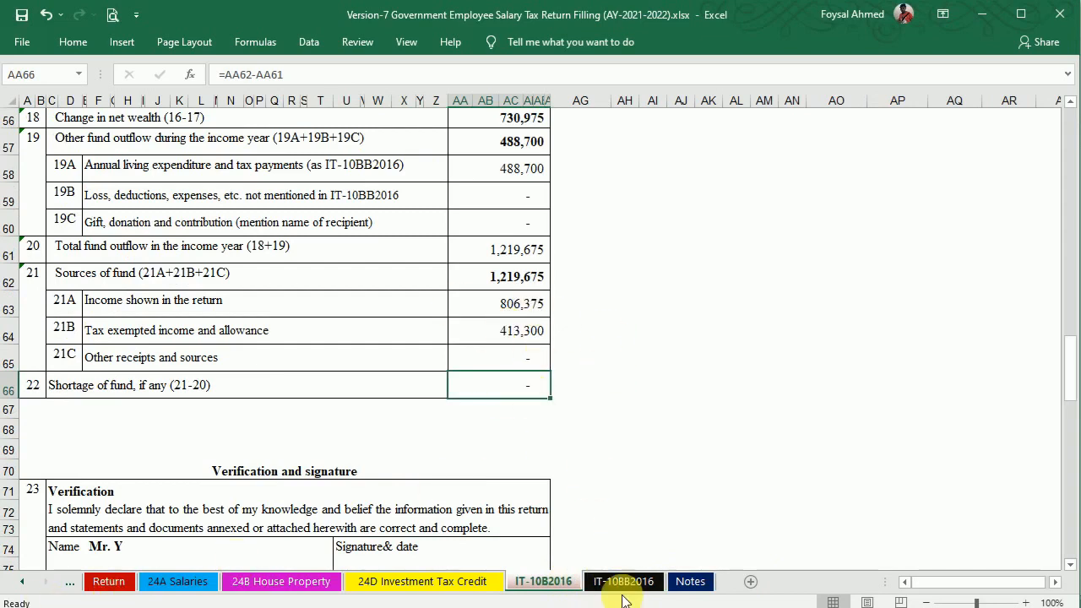
left_click(691, 581)
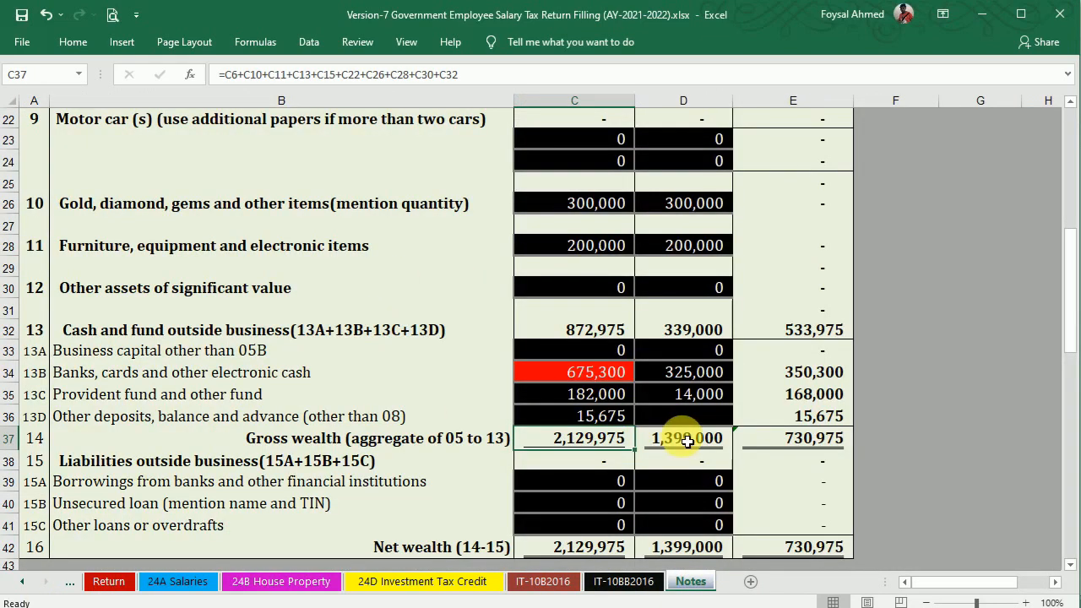
left_click_drag(1077, 331, 1076, 533)
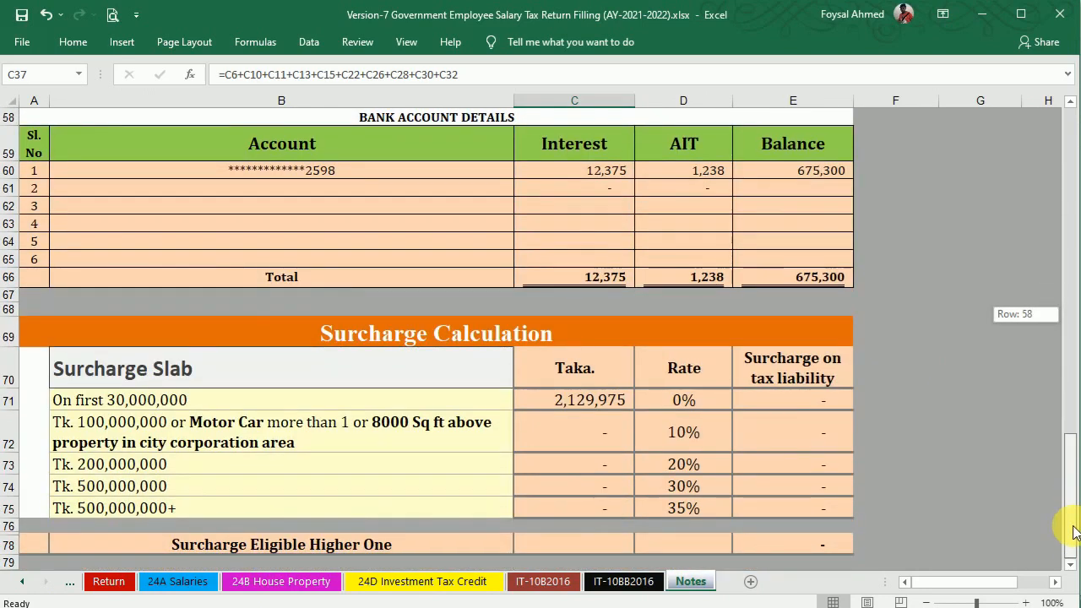
left_click_drag(1073, 447, 1062, 513)
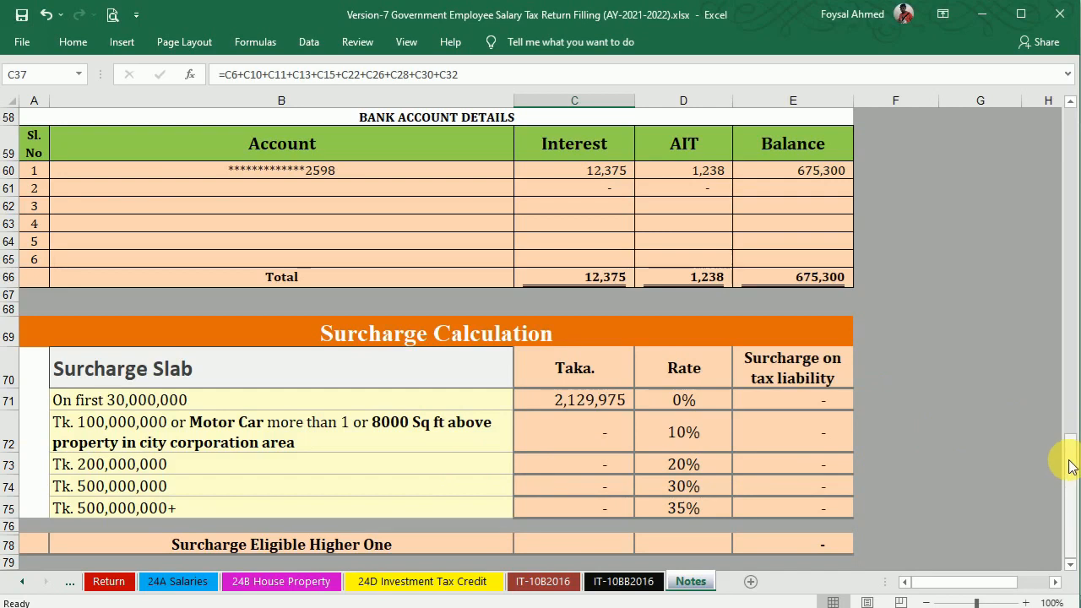
left_click_drag(1071, 466, 1075, 496)
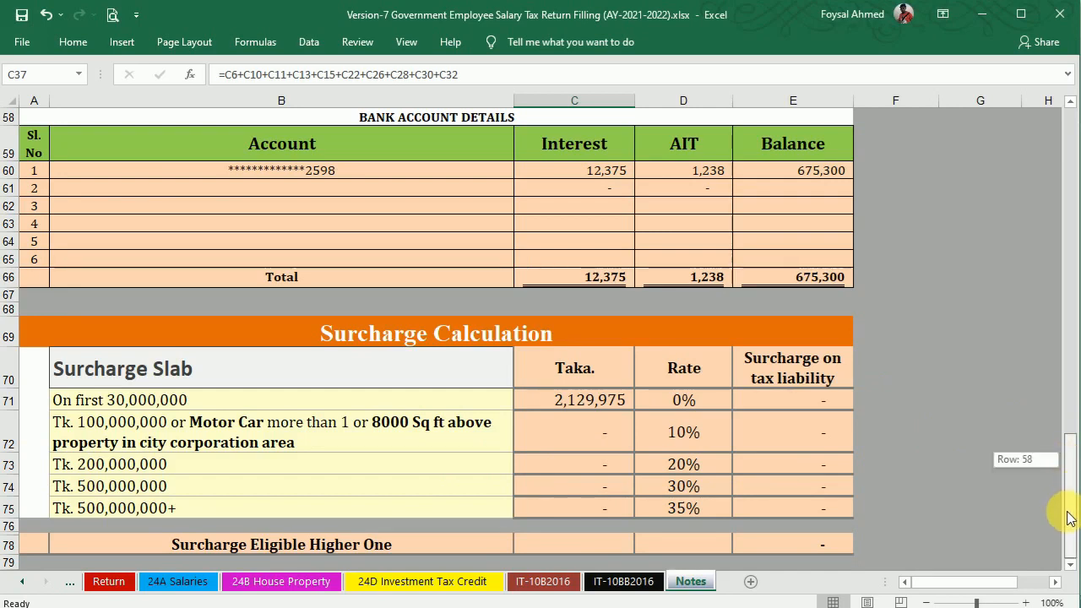
left_click_drag(1071, 473, 1034, 213)
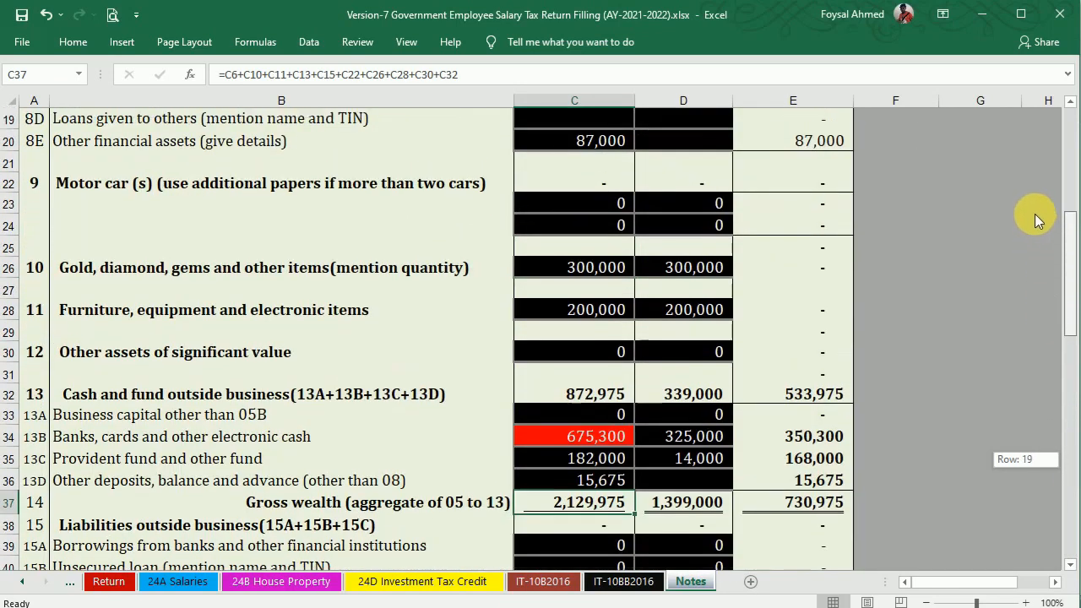